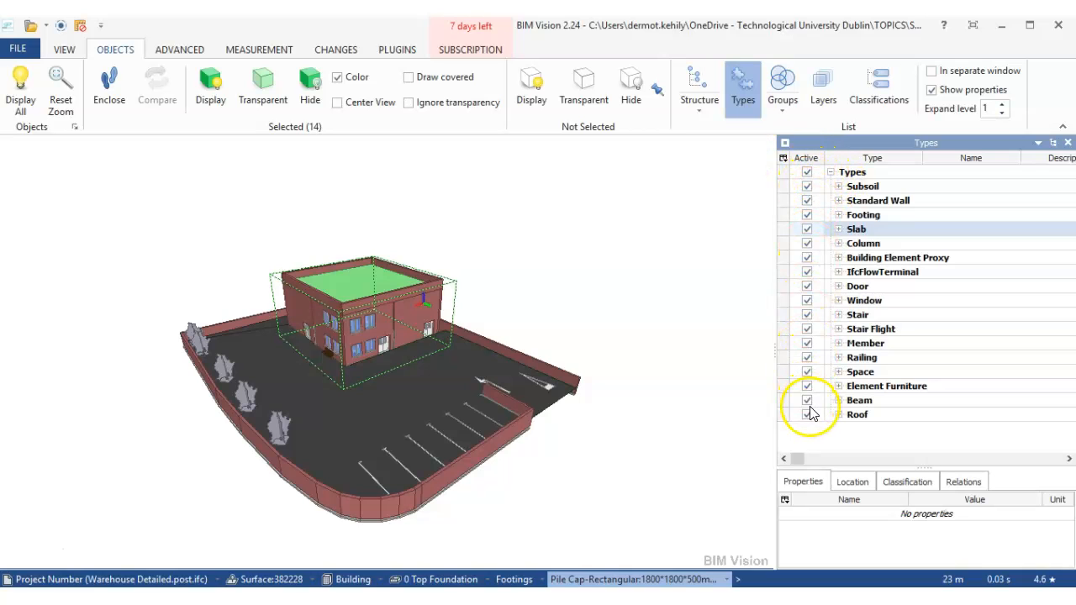
- Highlight the Subsoil, Standard Wall and Slab types in turn to see which model elements each one covers
left_click(840, 186)
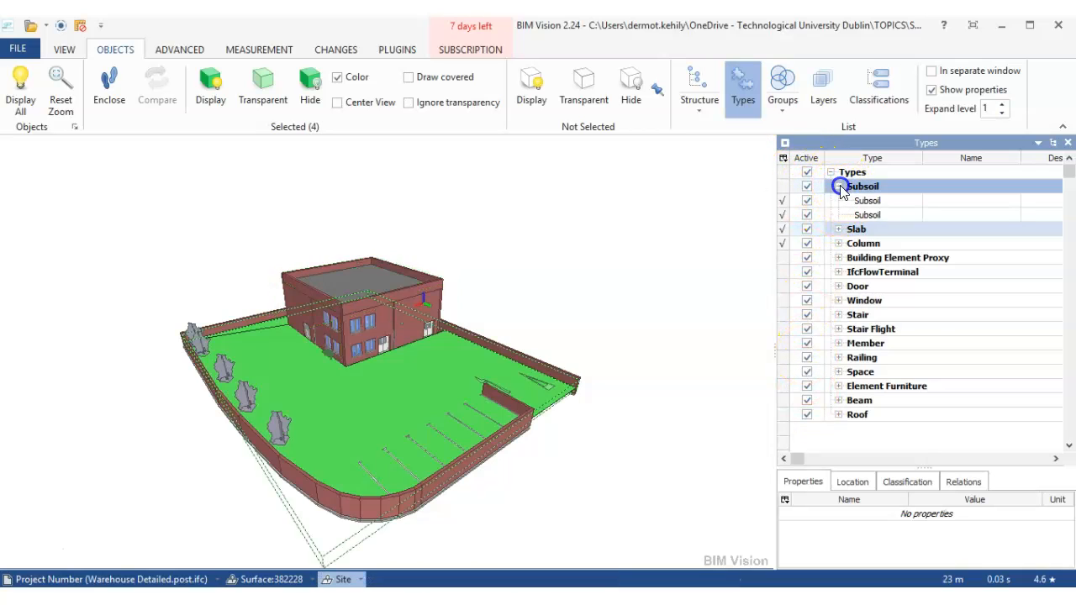
left_click(837, 187)
left_click(838, 201)
left_click(838, 200)
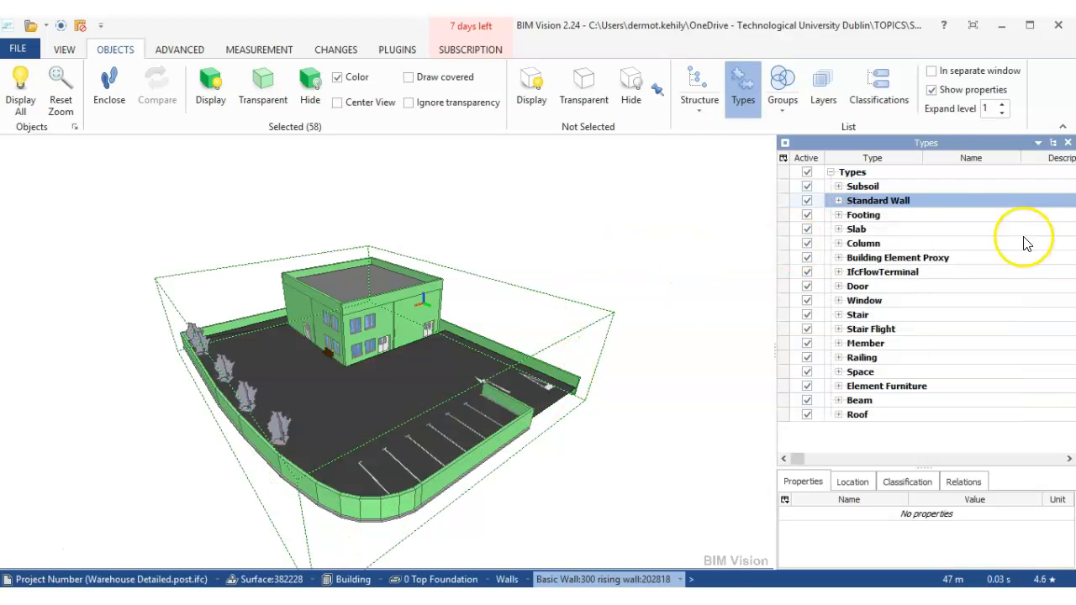
left_click(854, 228)
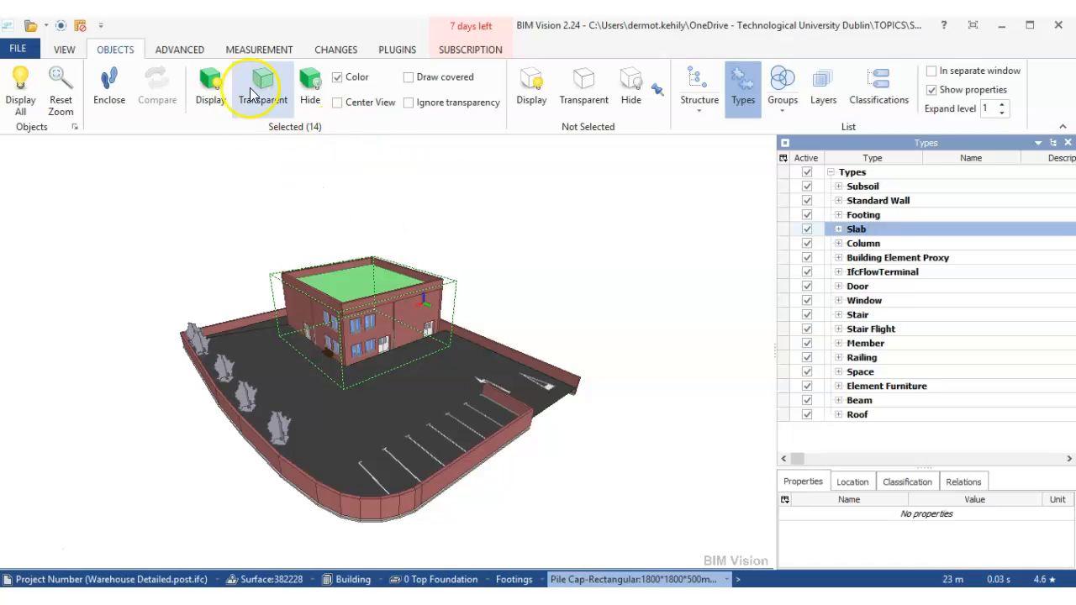
left_click(63, 49)
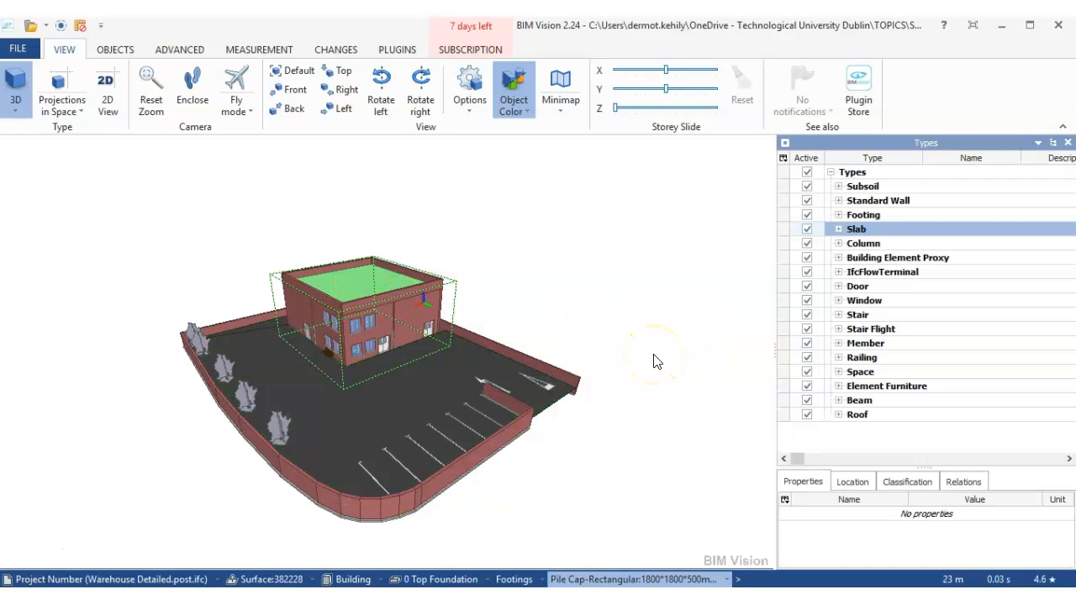
left_click(639, 323)
left_click(533, 327)
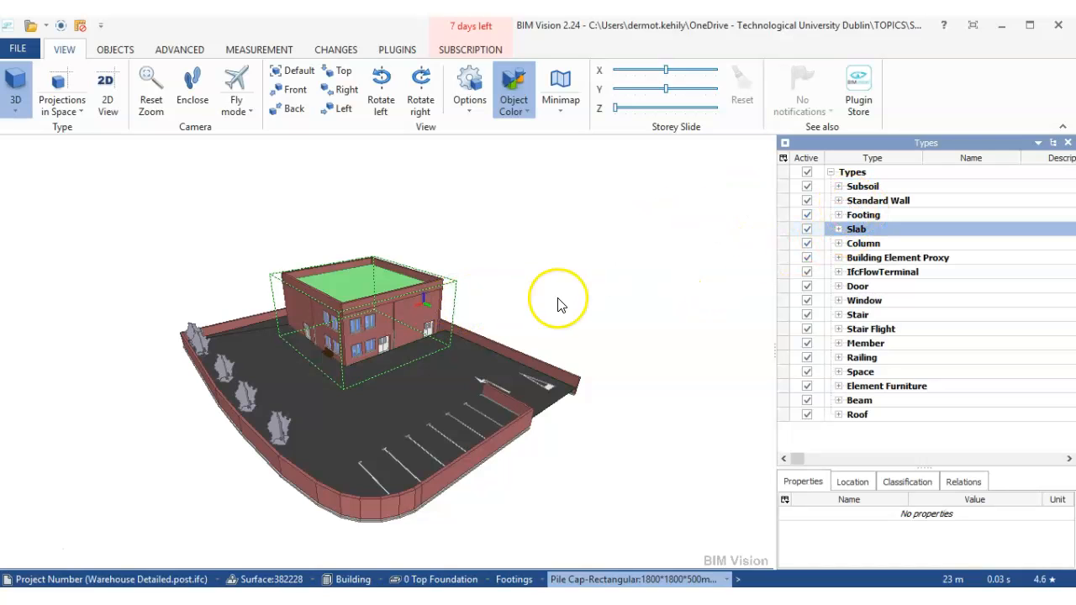
middle_click_drag(549, 297, 598, 274)
scroll(597, 274, "up", 1)
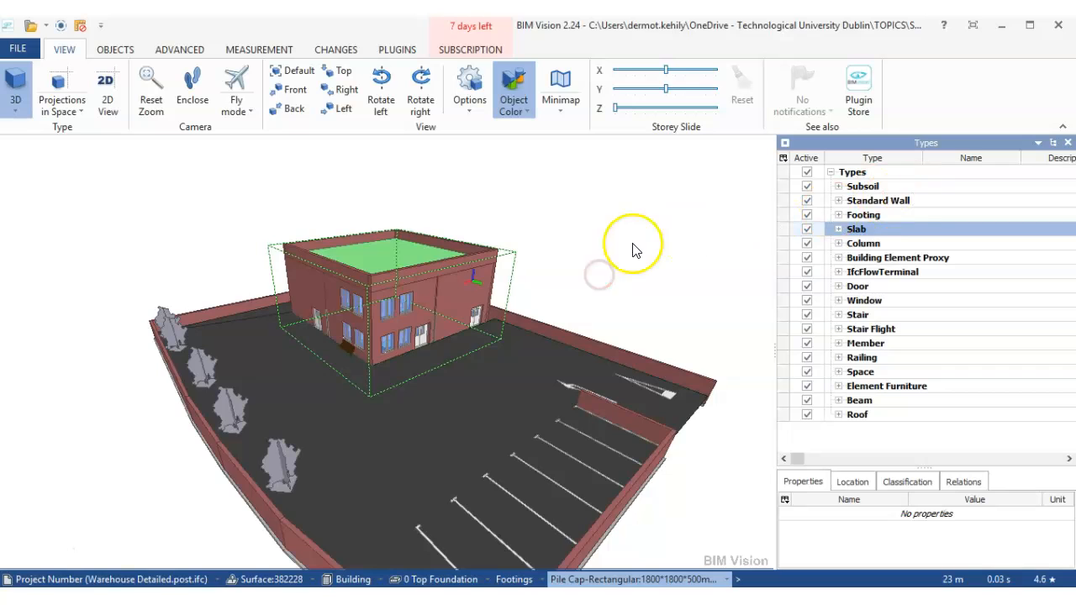
scroll(598, 251, "down", 1)
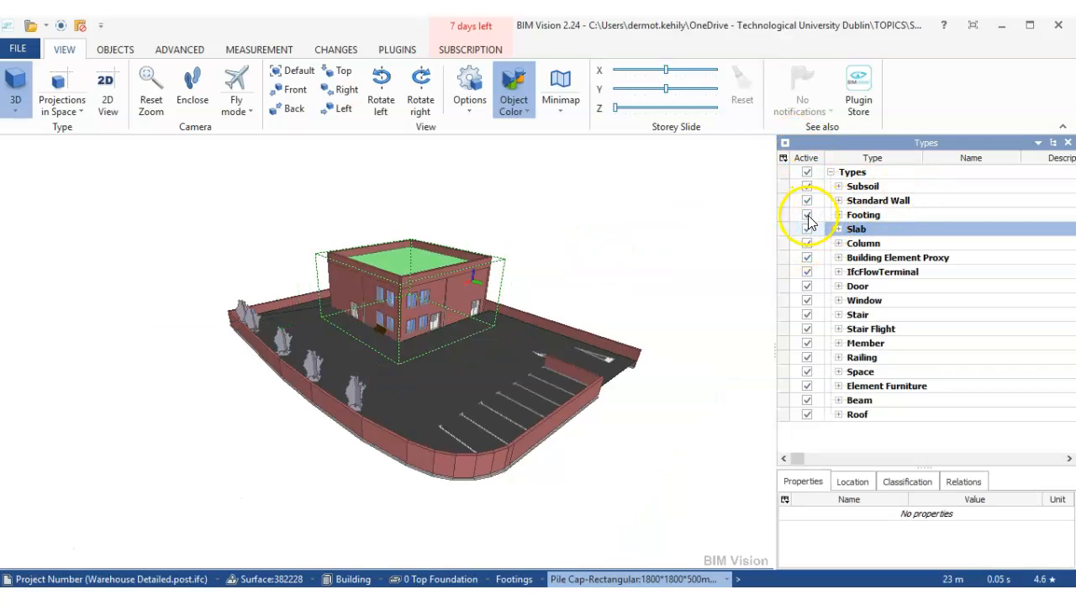
- Deactivate all element types and reactivate only Footing to isolate the strip foundations in the 3D model
left_click(807, 172)
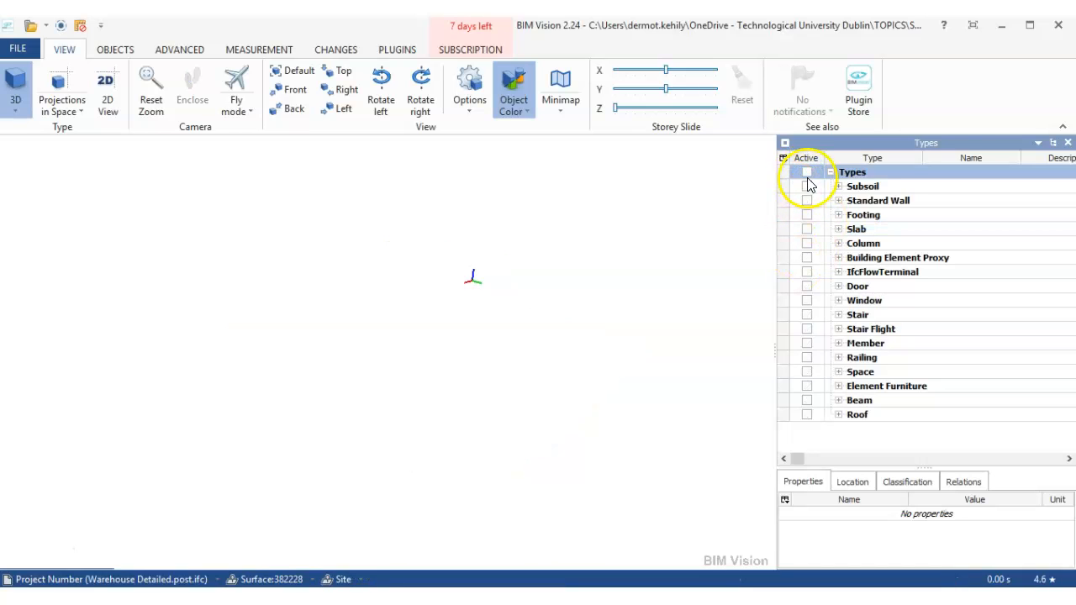
left_click(807, 216)
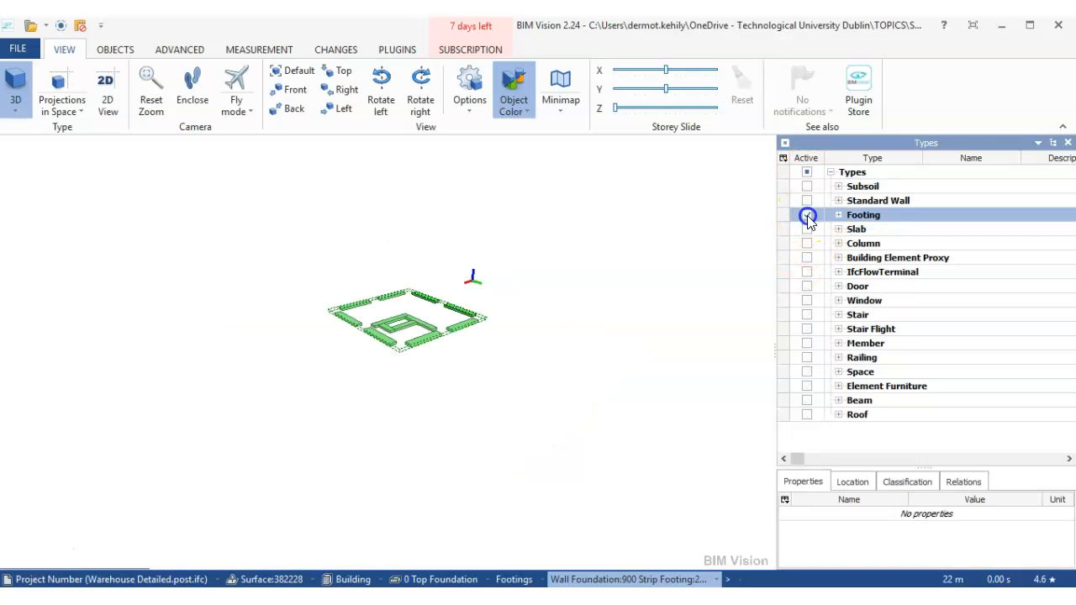
scroll(431, 336, "up", 4)
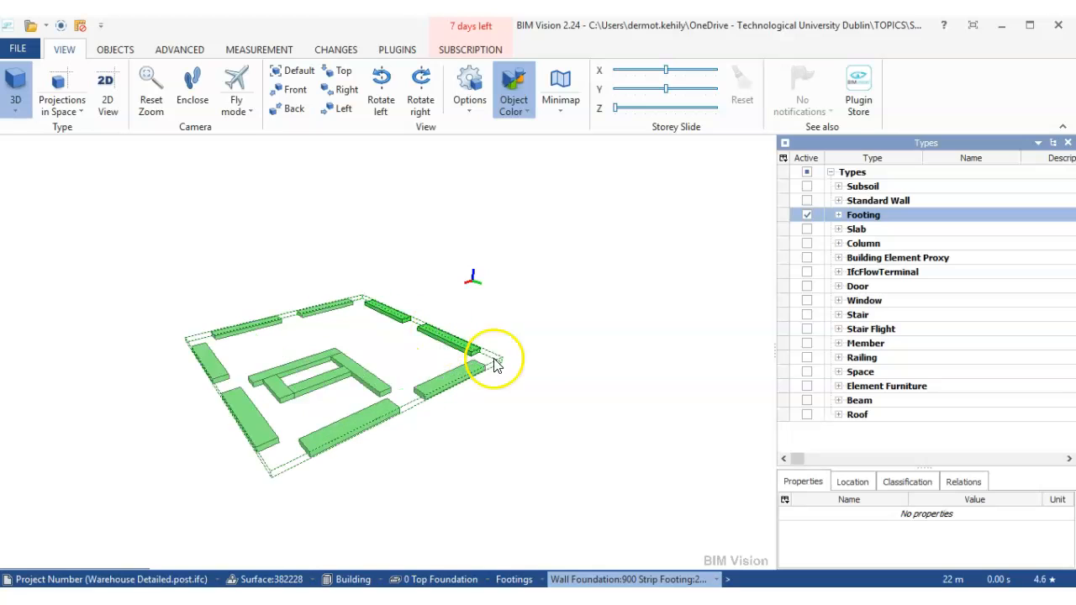
middle_click_drag(544, 350, 590, 331)
scroll(568, 330, "up", 1)
scroll(551, 330, "down", 1)
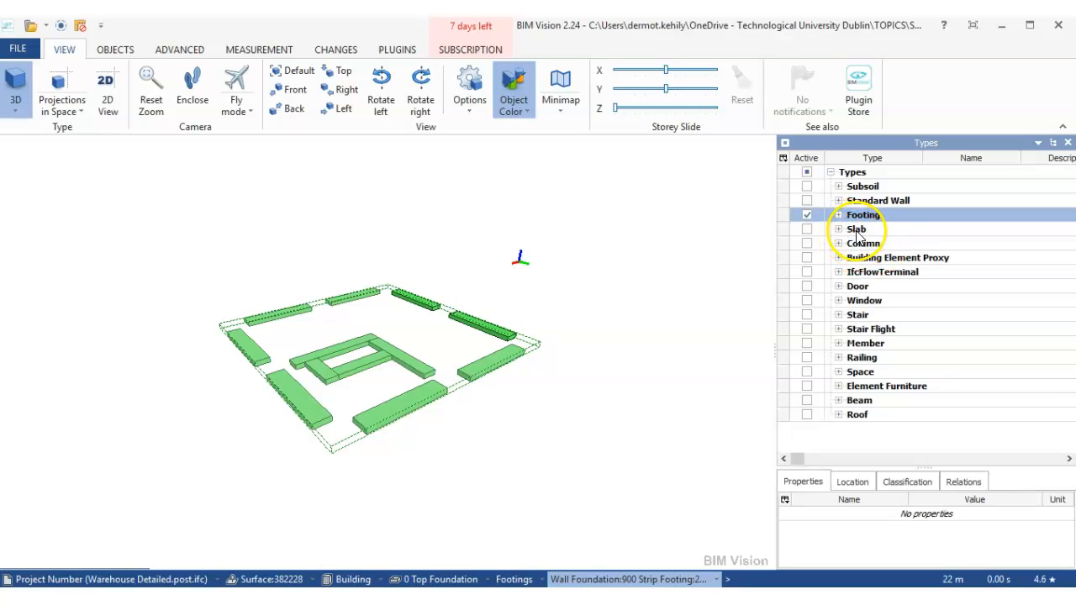
- Activate the Slab type alongside Footing, then deactivate its three ground floor slabs and the Stair:Private slab
left_click(807, 228)
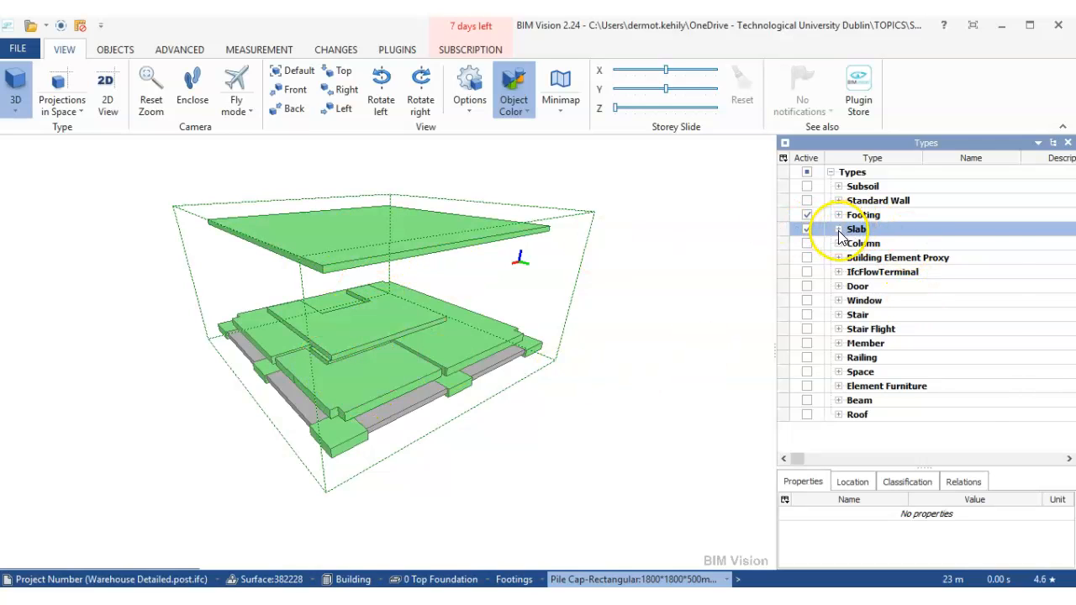
left_click(838, 230)
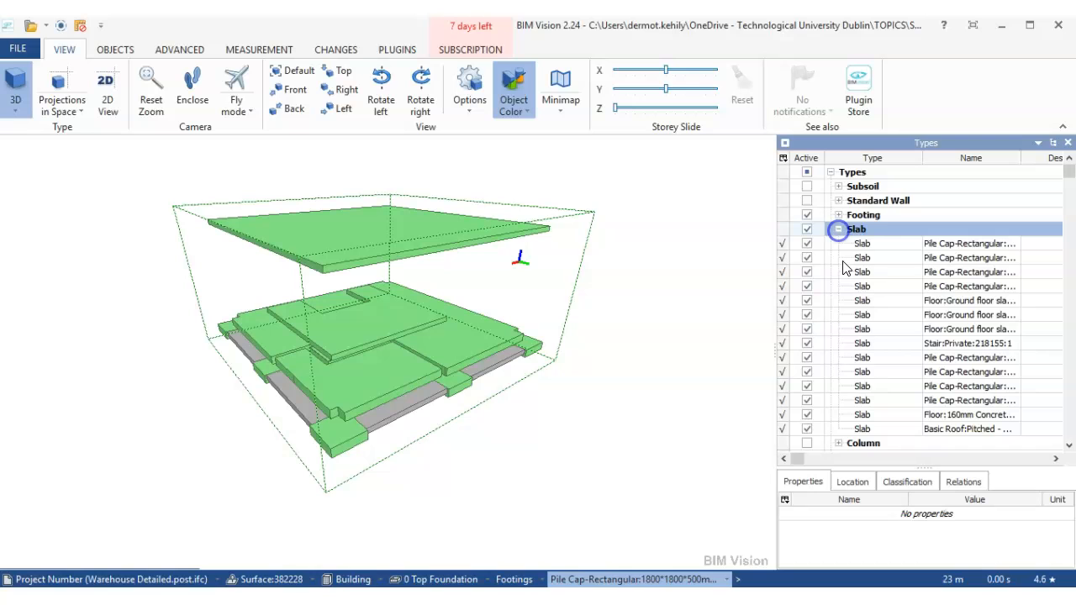
left_click(806, 301)
left_click(807, 316)
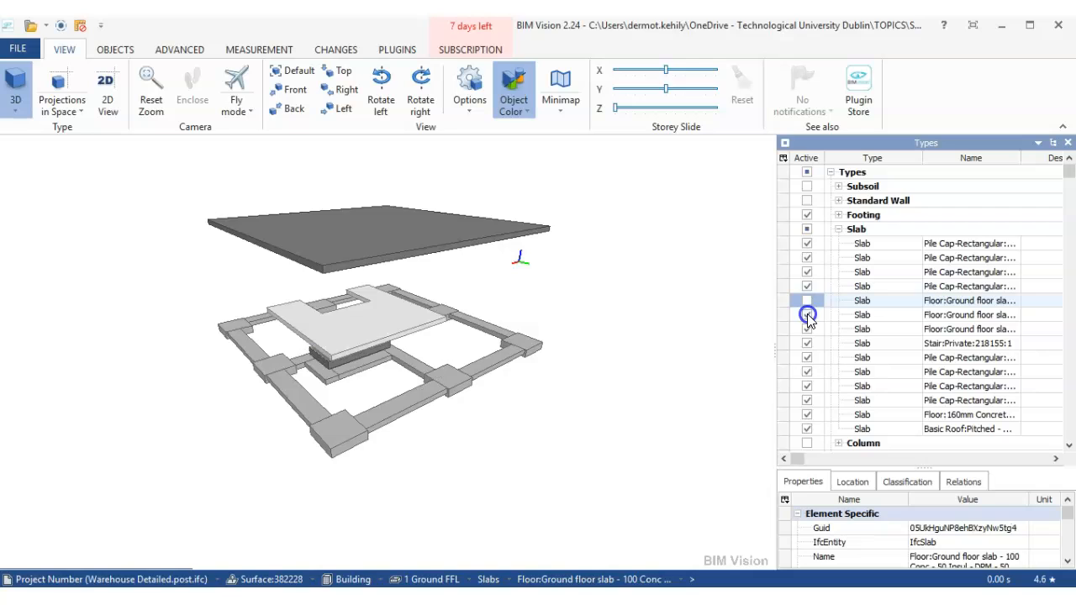
left_click(806, 329)
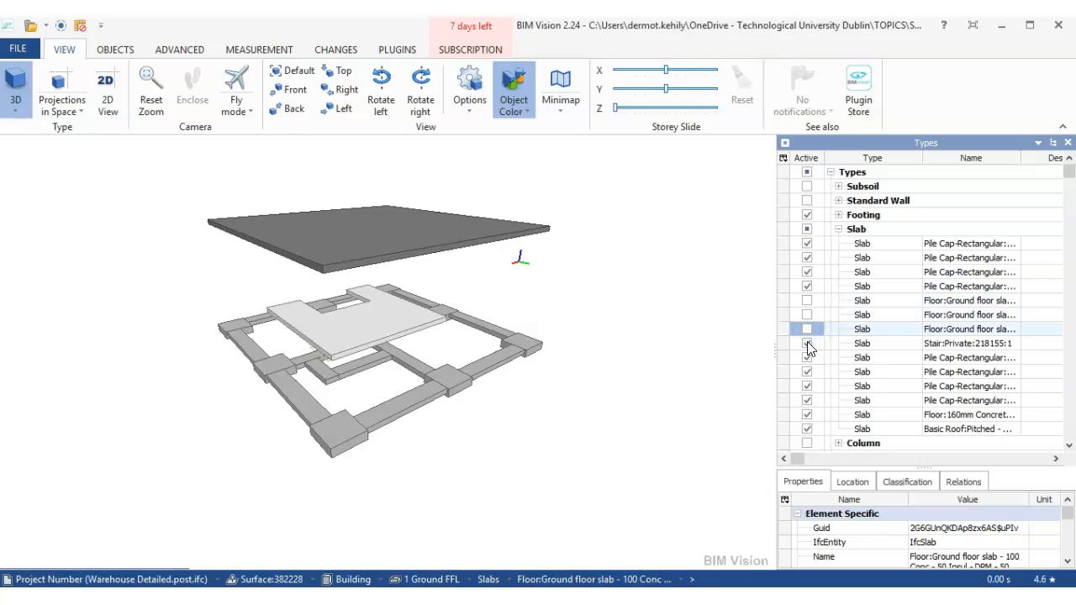
left_click(807, 344)
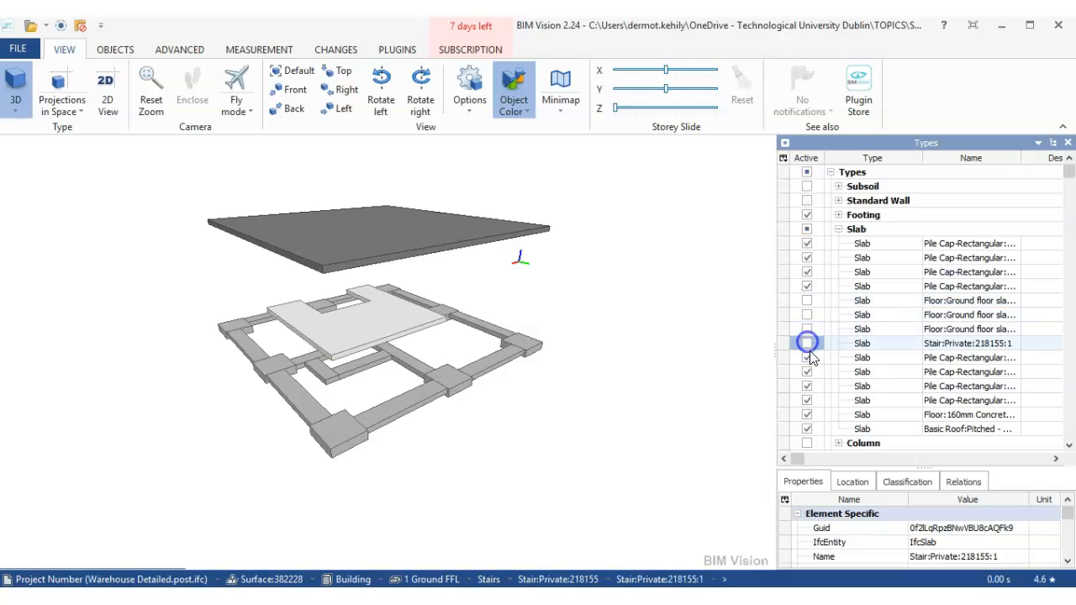
- Deactivate the 160mm concrete floor and pitched roof slabs so only pile caps remain active, and collapse the Slab type
left_click(806, 415)
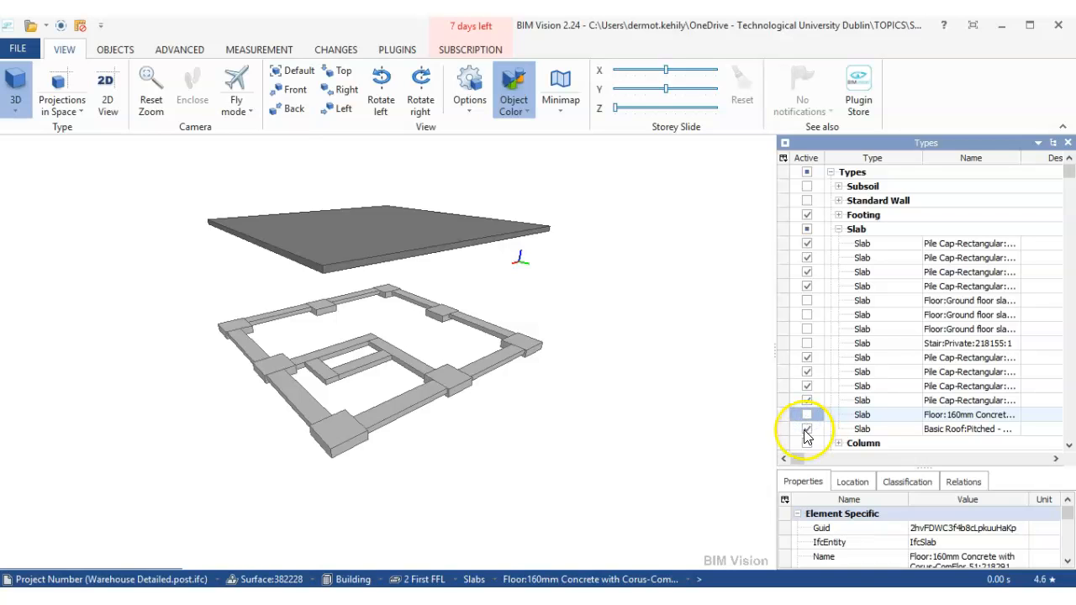
left_click(807, 431)
scroll(394, 360, "up", 3)
scroll(394, 360, "down", 2)
left_click_drag(556, 399, 573, 391)
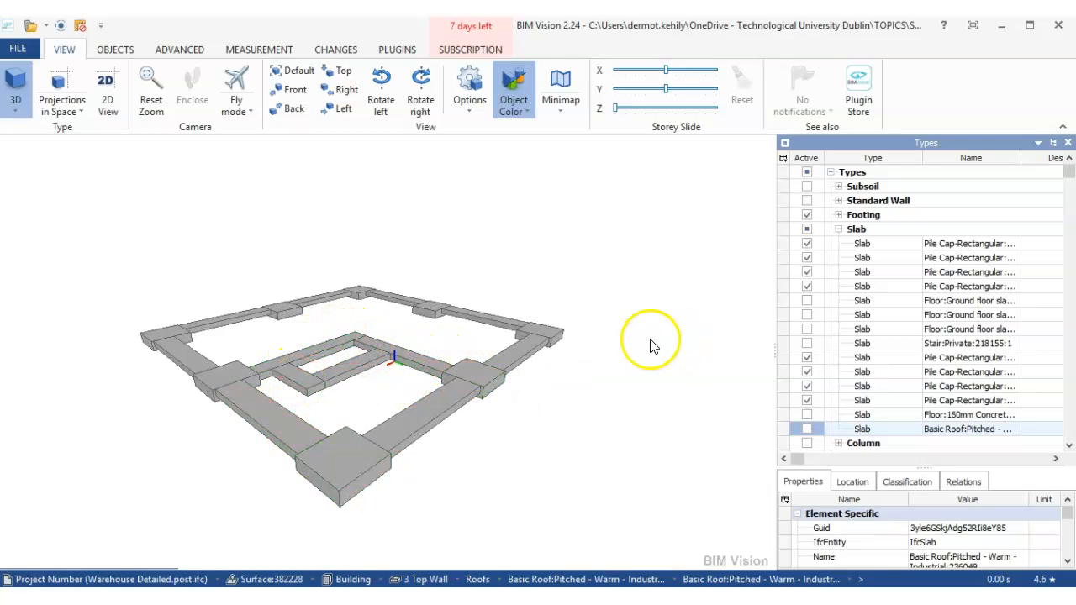
left_click(829, 229)
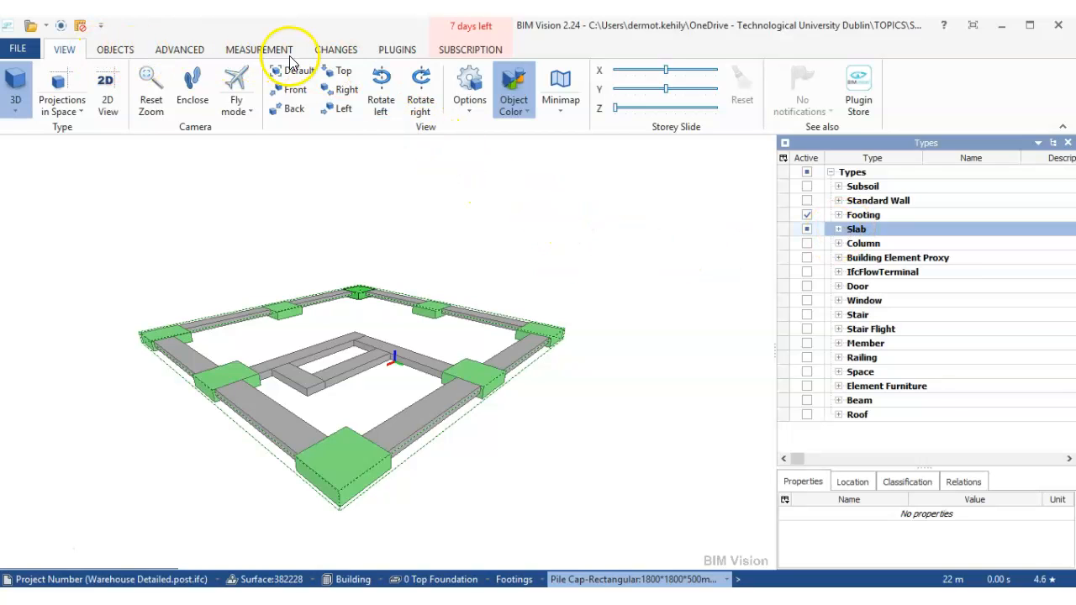
- Open the Advanced Reports plugin for the isolated foundation elements
left_click(401, 50)
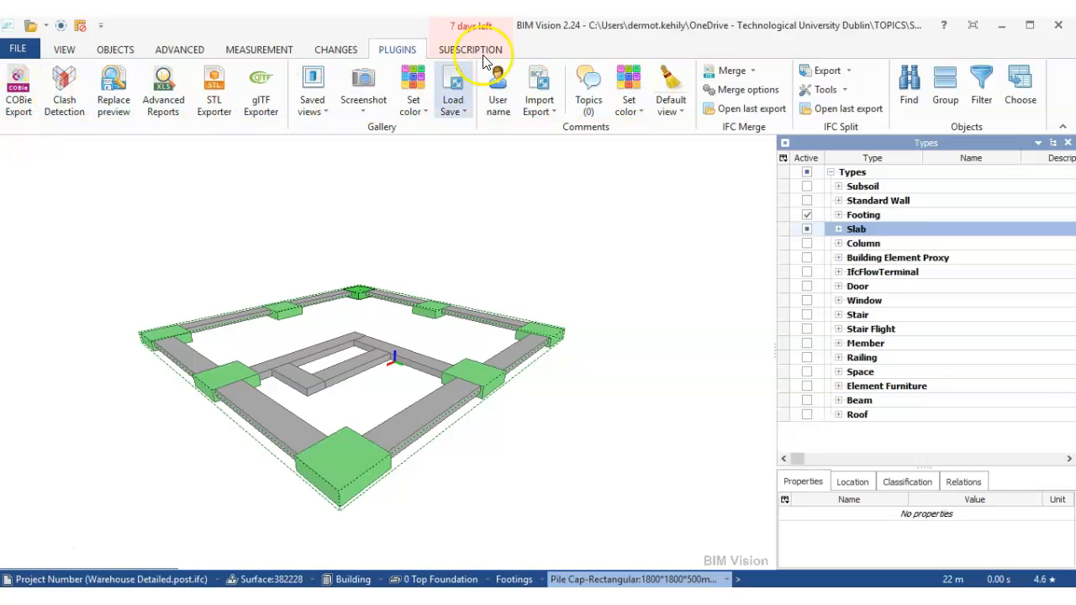
left_click(179, 95)
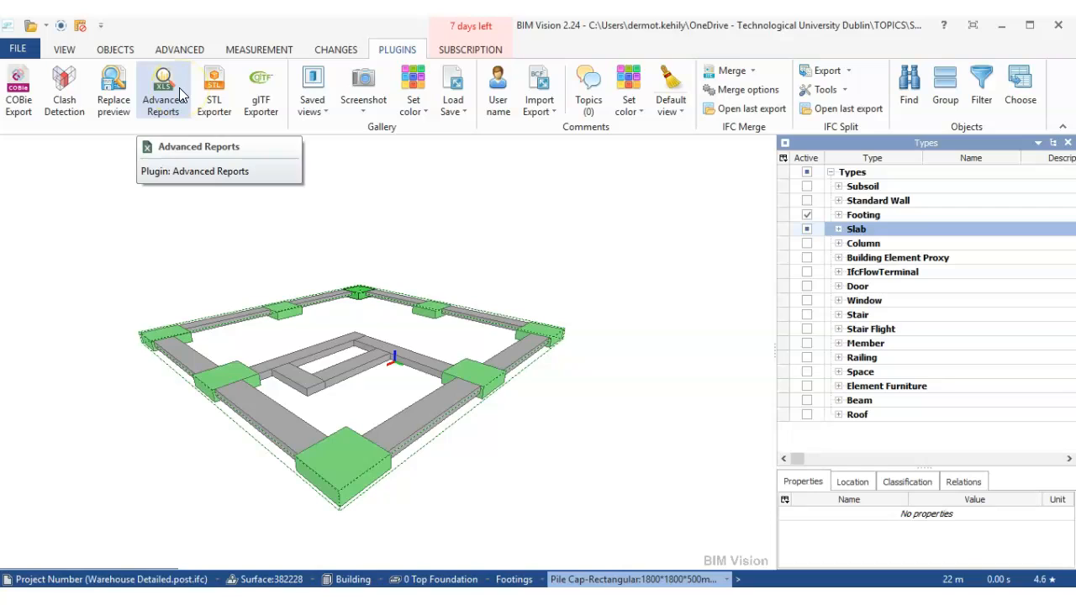
left_click(188, 233)
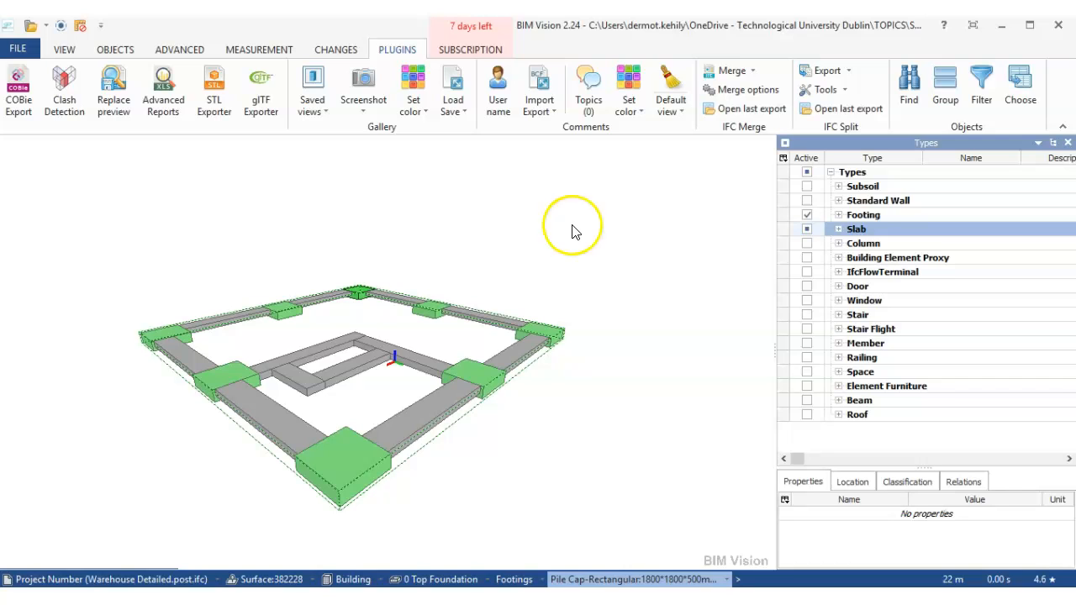
left_click(173, 102)
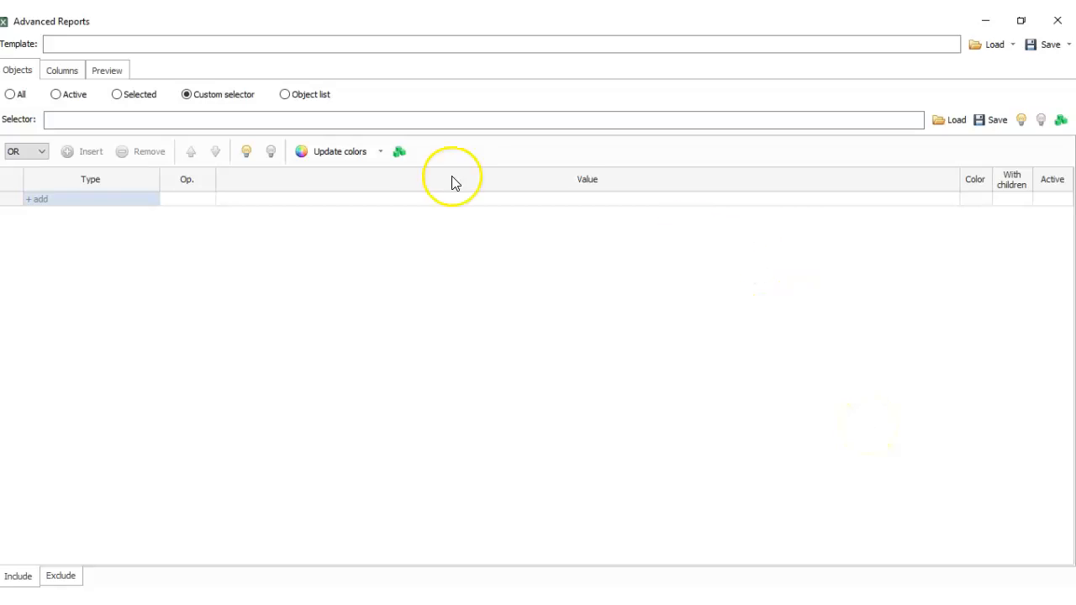
- Limit the report to active objects, preview its rows, and check the report's column definitions
left_click(190, 96)
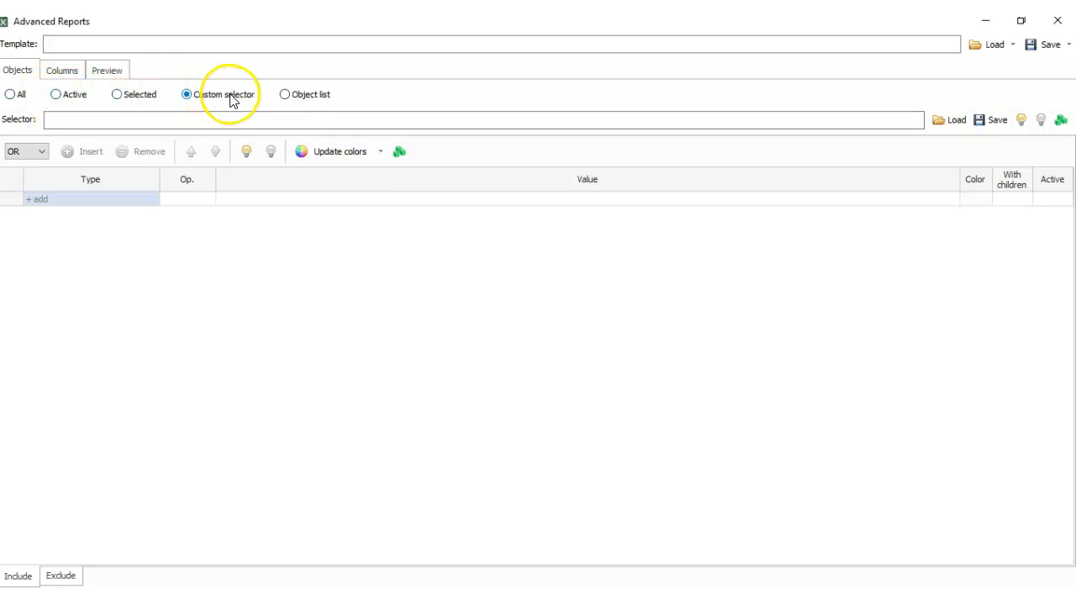
left_click(57, 95)
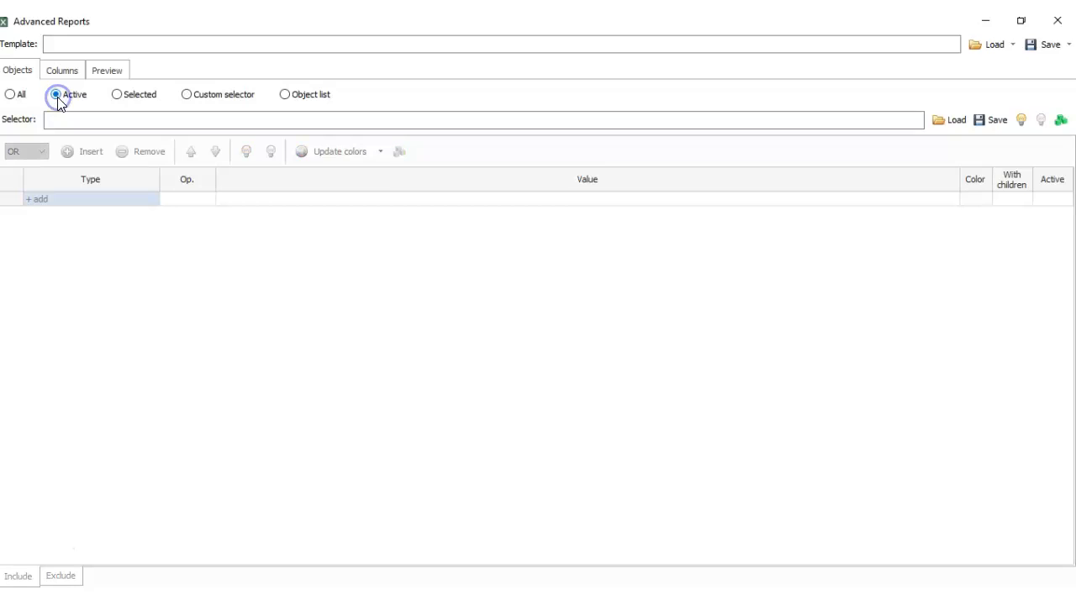
left_click(97, 72)
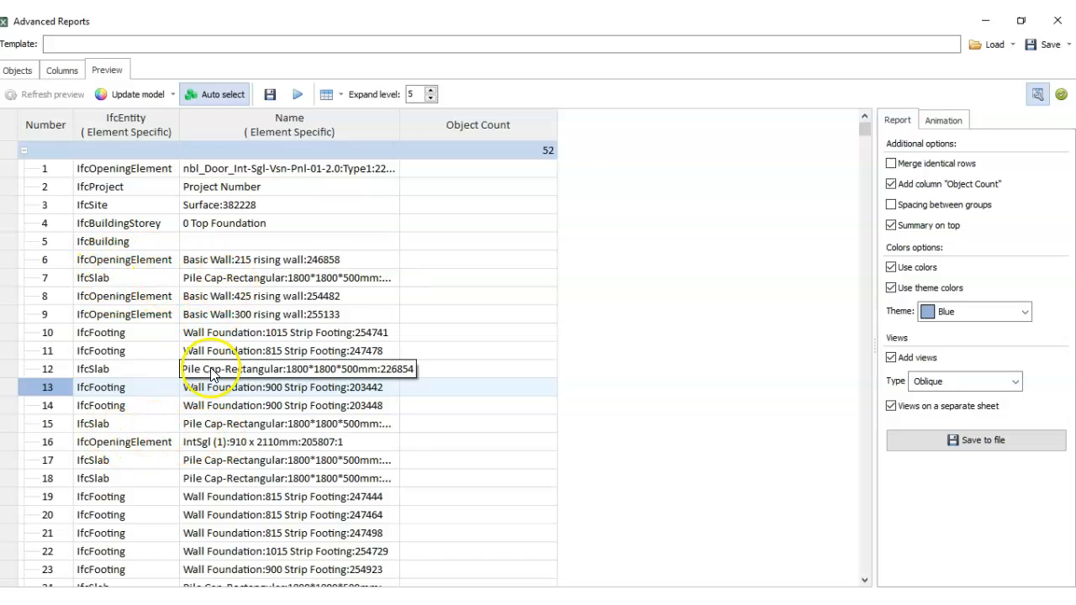
left_click(61, 70)
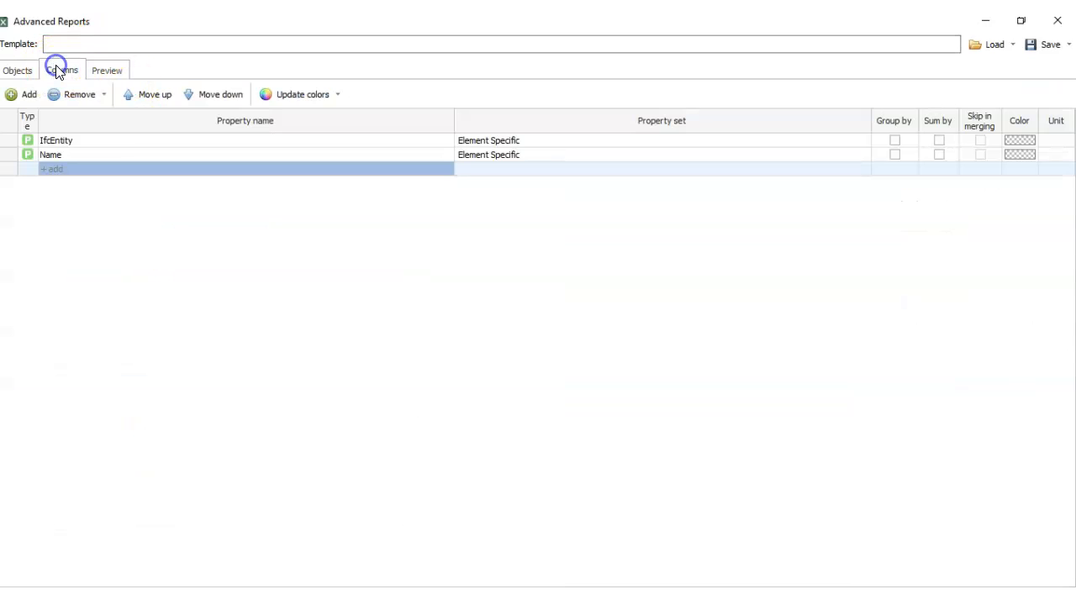
left_click(19, 72)
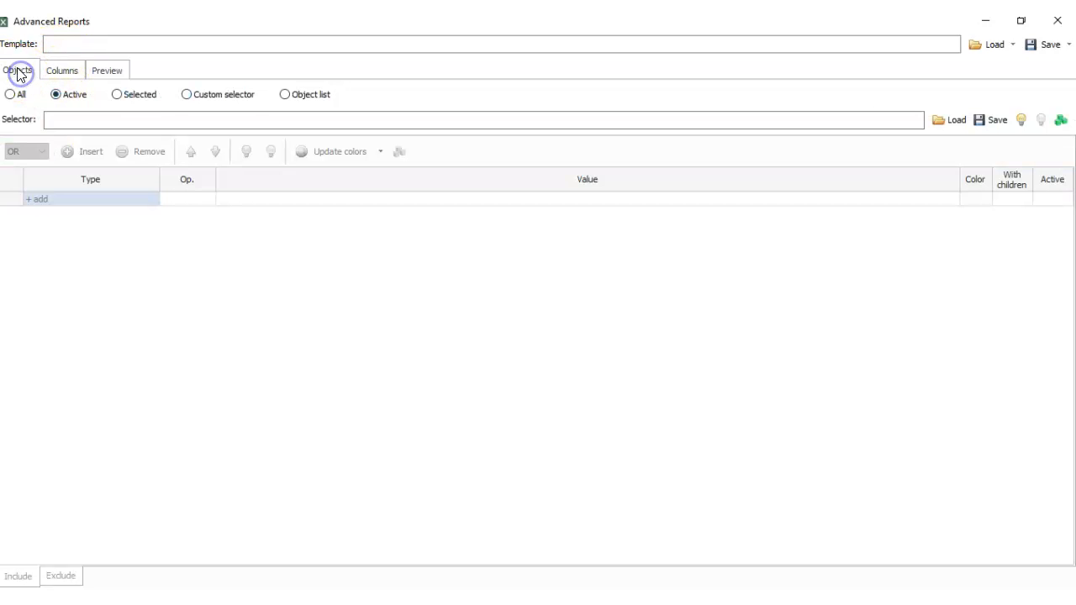
- Switch the report's object source to Custom selector and add an include condition of type IFC type
left_click(187, 95)
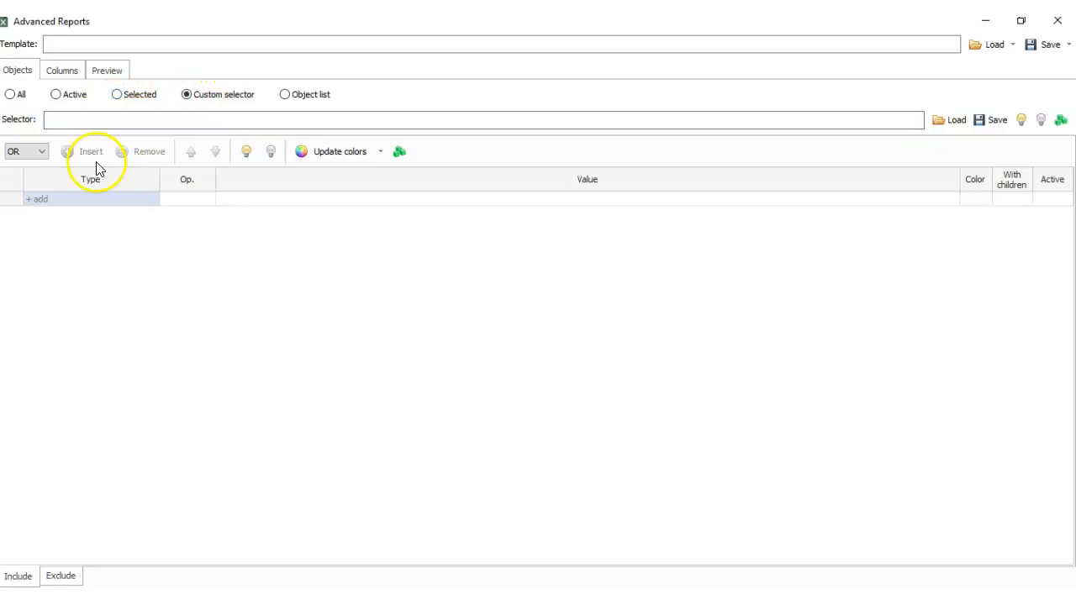
left_click(58, 200)
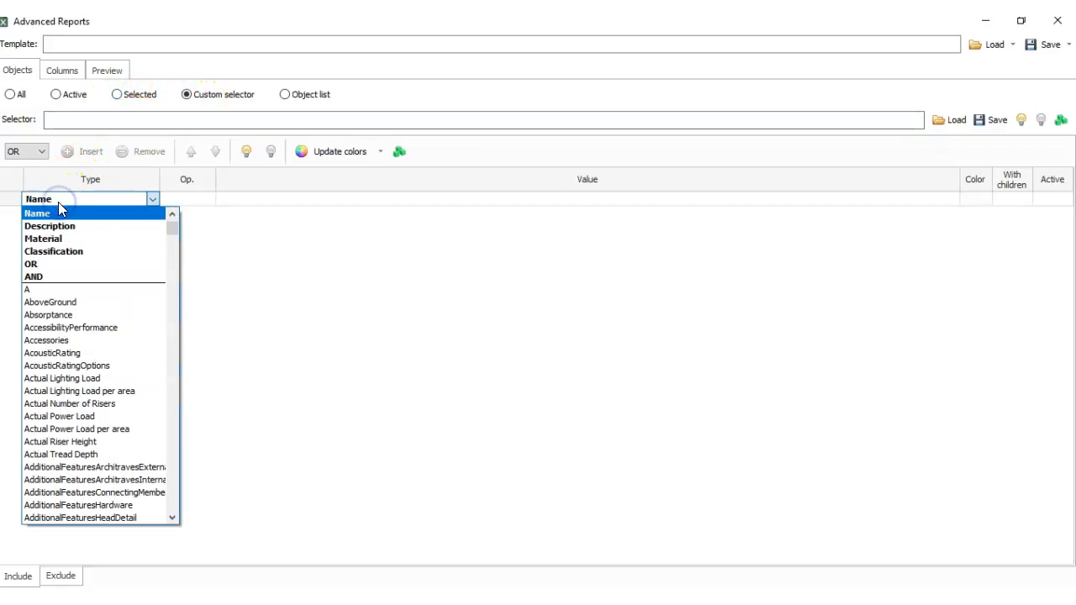
left_click(173, 216)
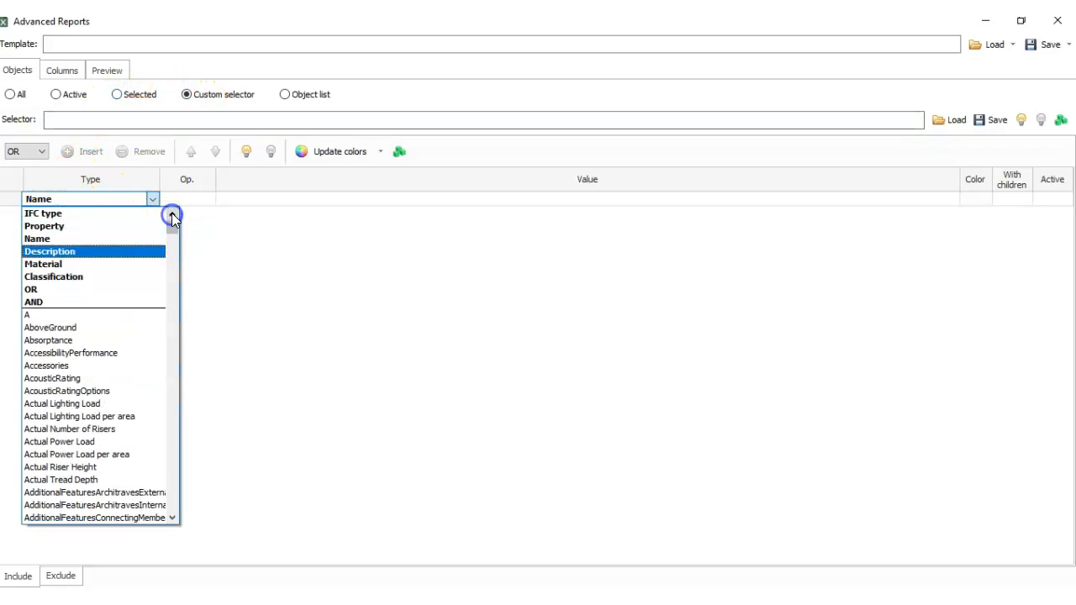
left_click(55, 216)
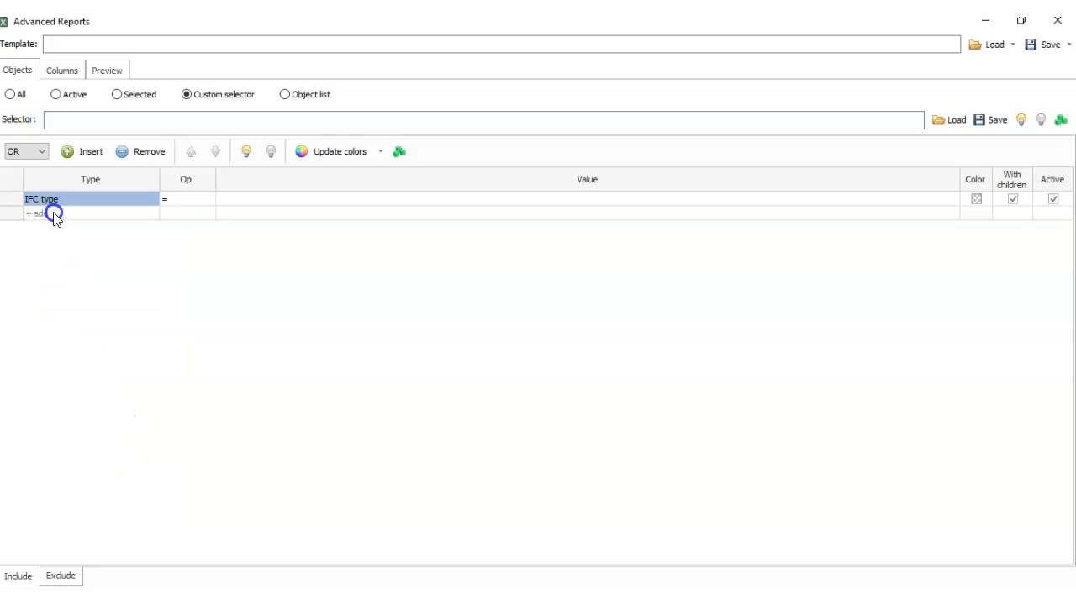
- Set the operator of the IFC type include condition to Match
left_click(164, 202)
left_click(189, 204)
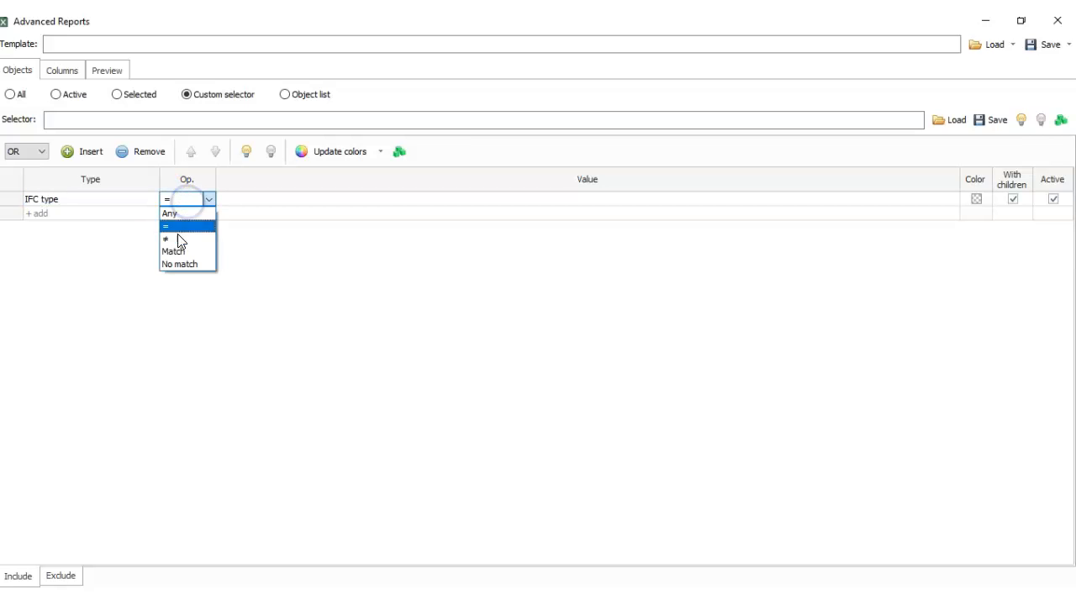
left_click(173, 252)
left_click(202, 199)
left_click(210, 200)
- Set the IFC type condition's value to IfcFooting and preview the report rows
left_click(247, 204)
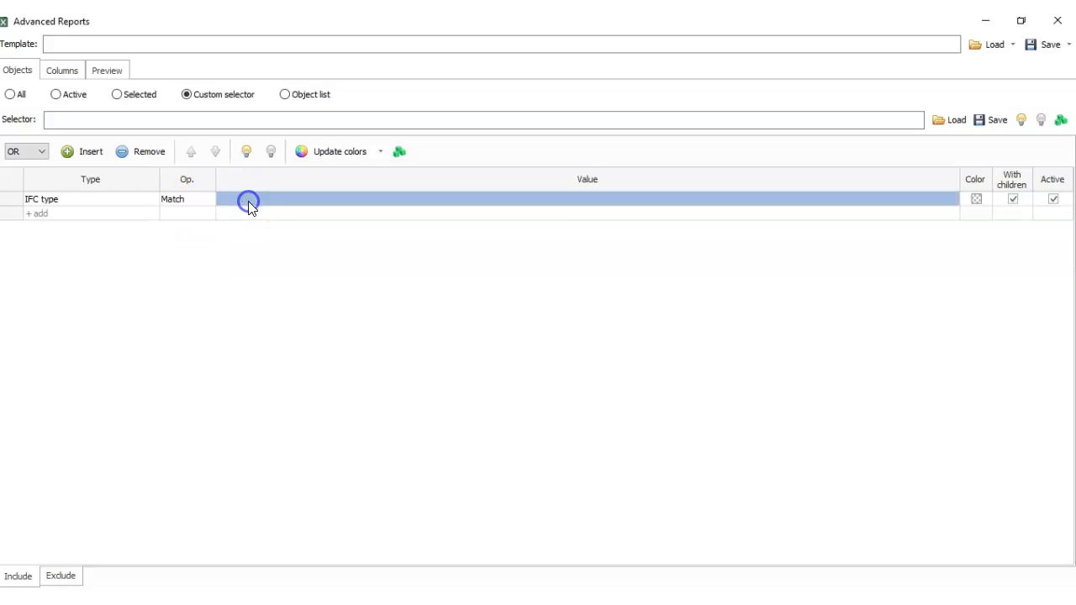
left_click(248, 202)
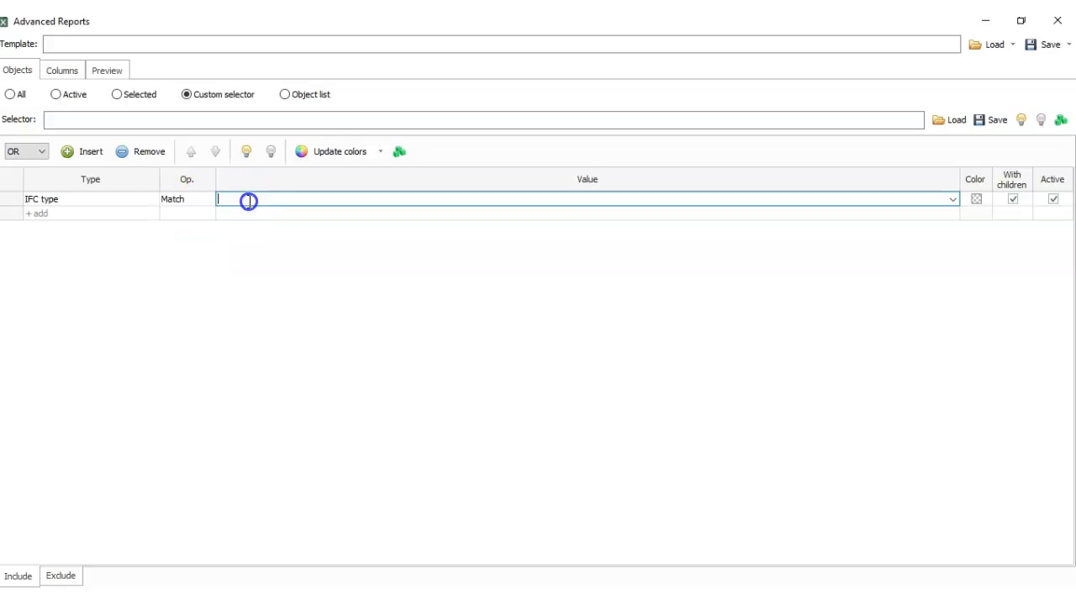
left_click(955, 201)
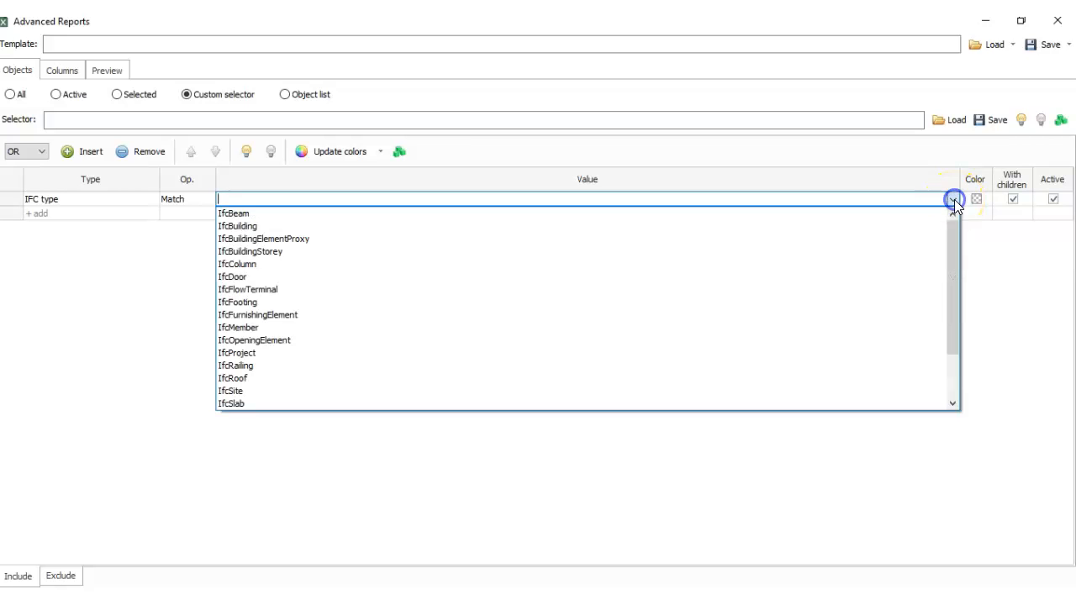
mouse_move(958, 272)
left_mouse_down()
mouse_move(953, 311)
mouse_move(953, 269)
left_mouse_up()
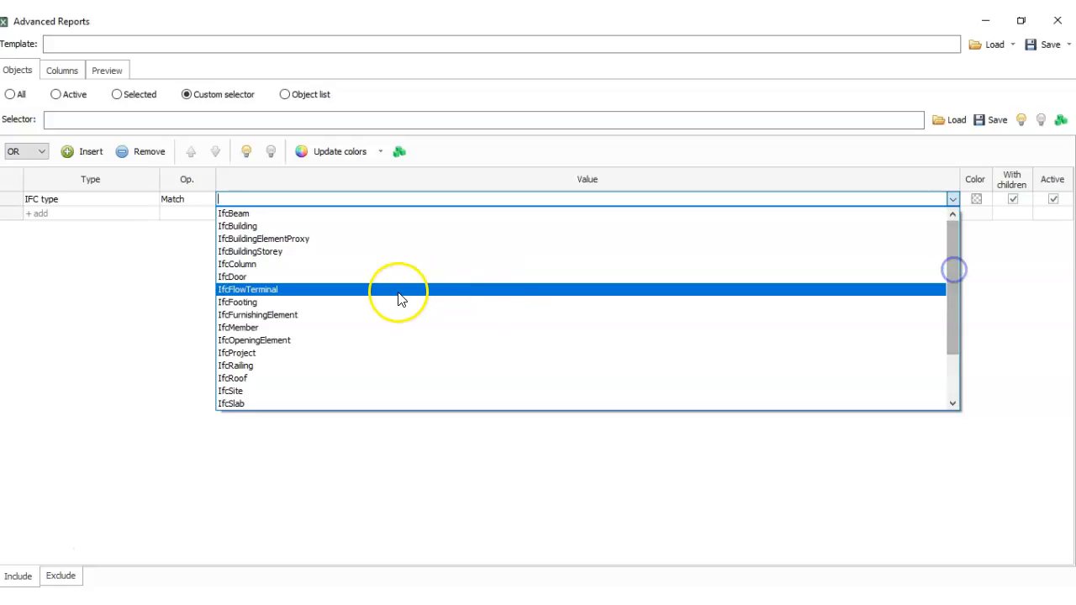
left_click(247, 303)
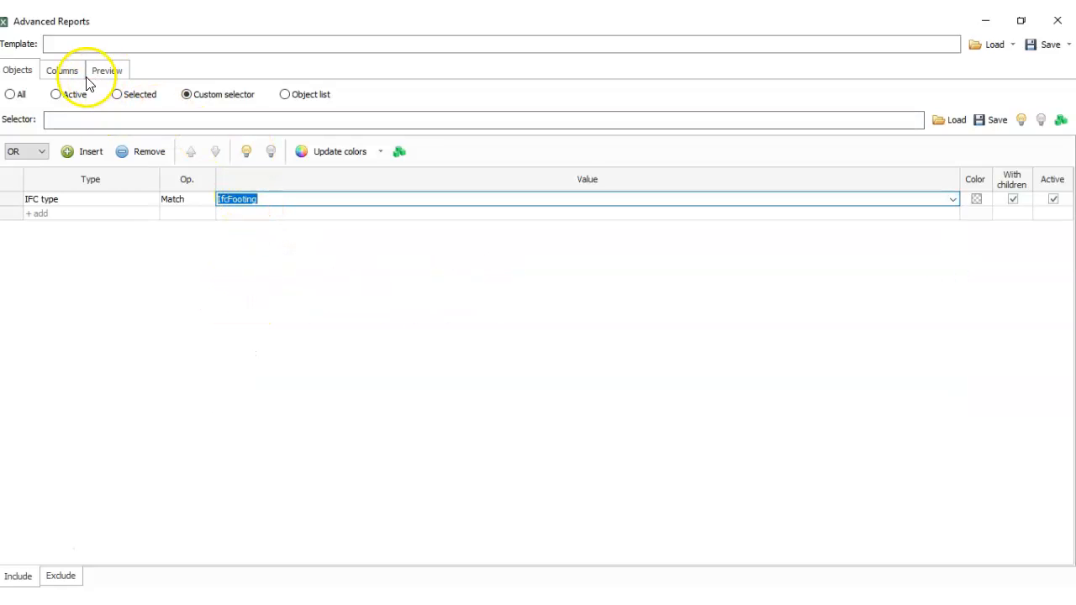
left_click(115, 74)
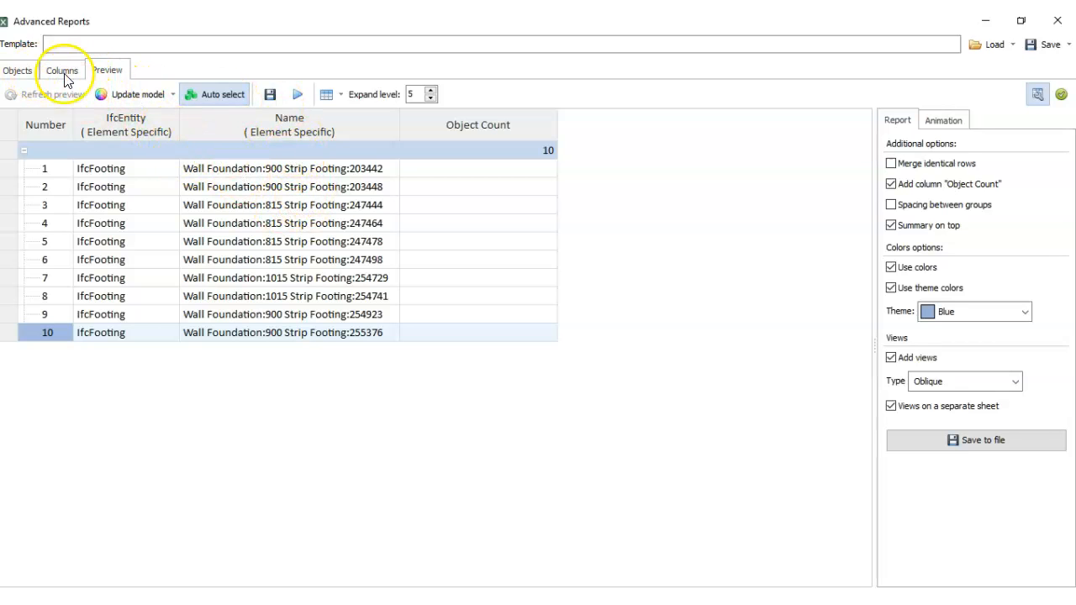
- Add a second include condition of type IFC type with the Match operator
left_click(13, 70)
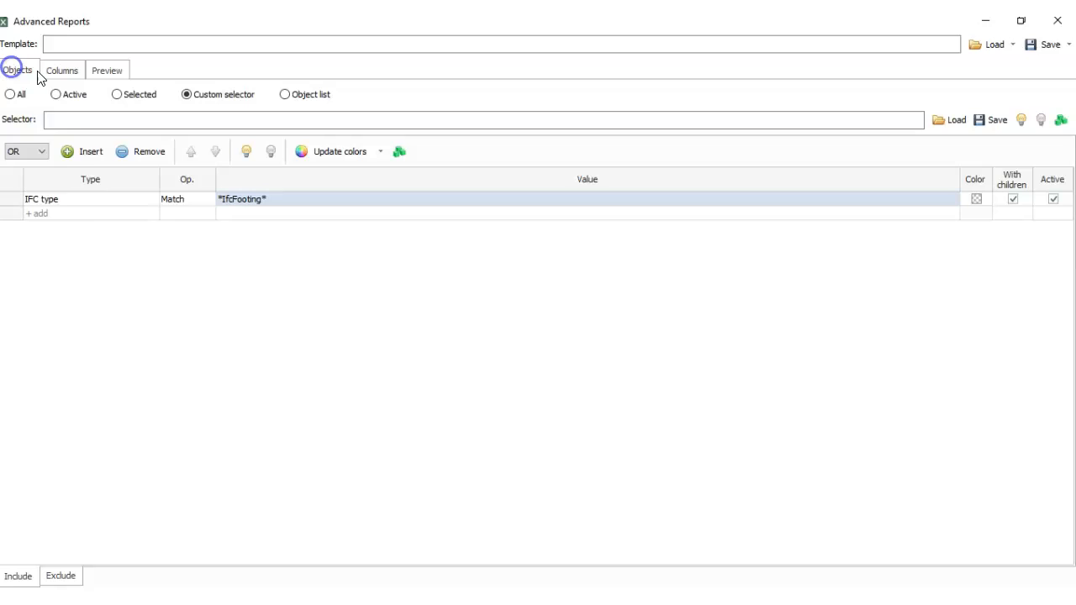
left_click(80, 214)
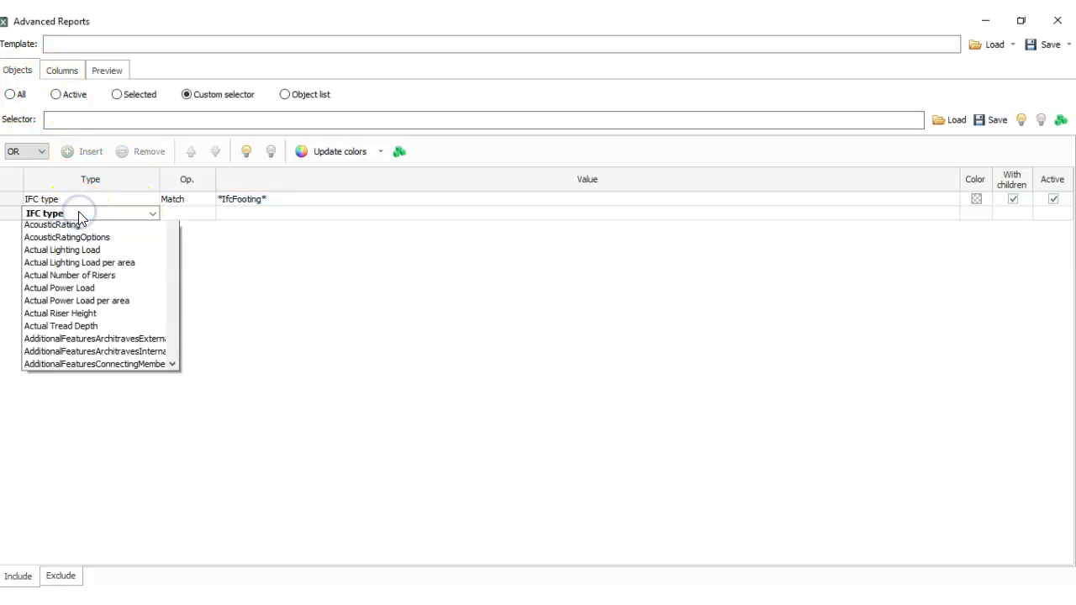
left_click(74, 225)
left_click(171, 215)
left_click(171, 214)
left_click(183, 264)
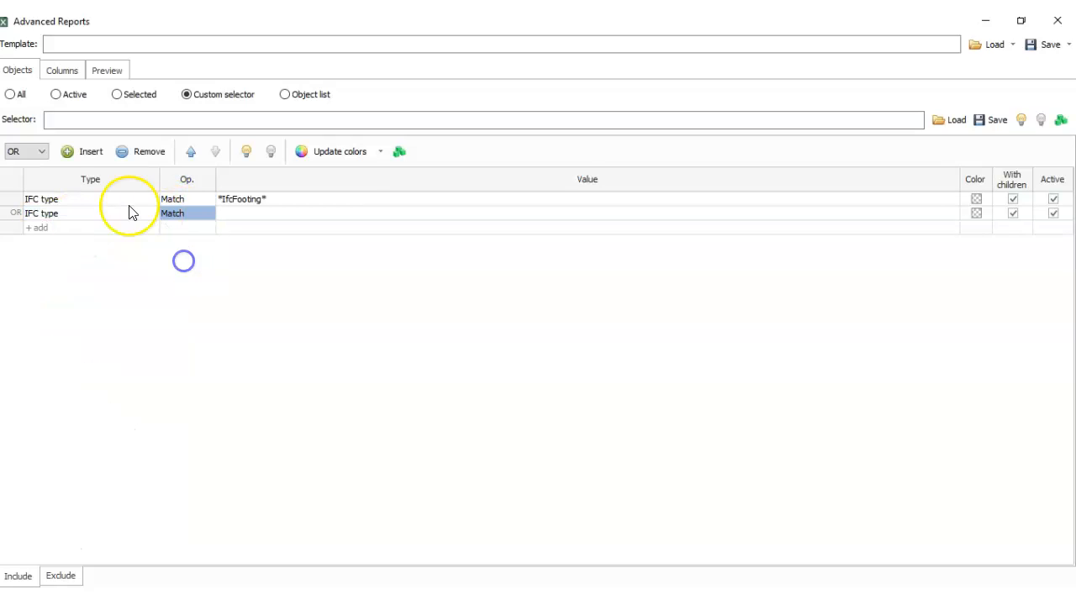
- Set the second include condition's value to IfcSlab and preview which objects the report selects
left_click(242, 214)
left_click(942, 215)
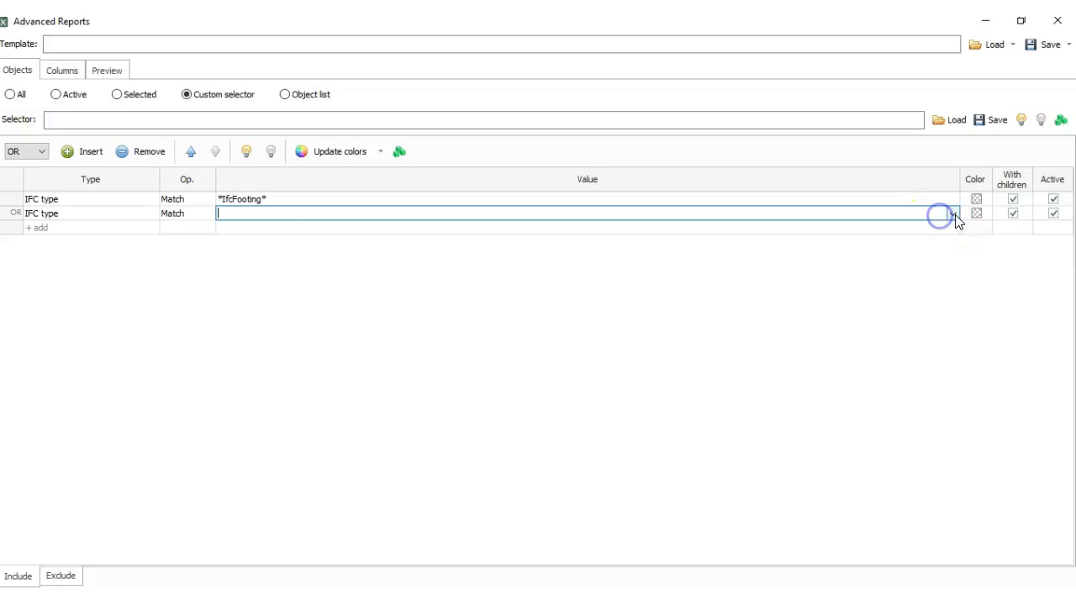
left_click(953, 215)
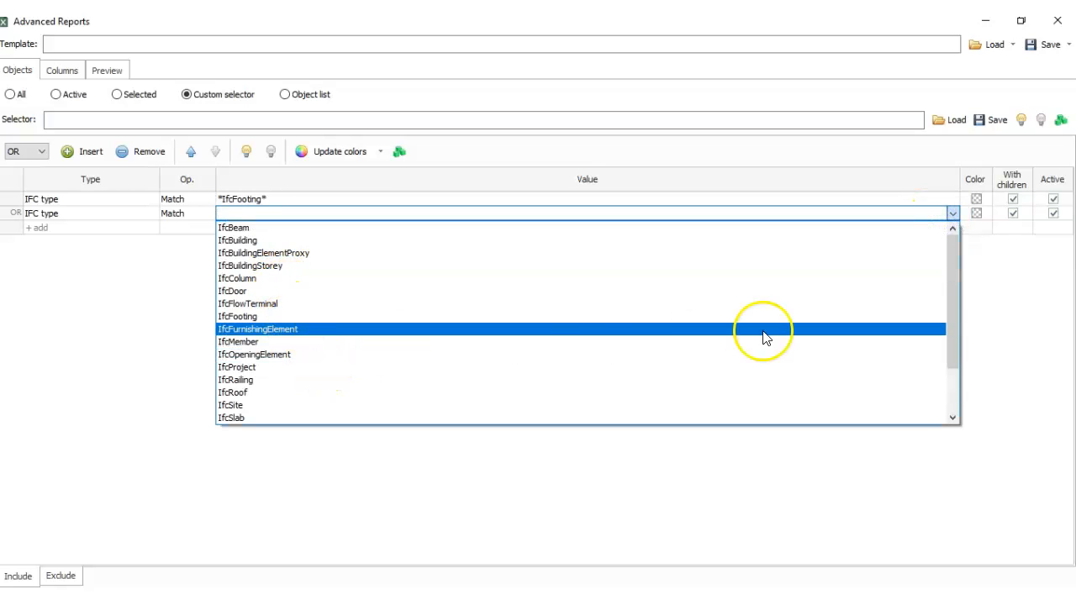
left_click_drag(957, 321, 955, 367)
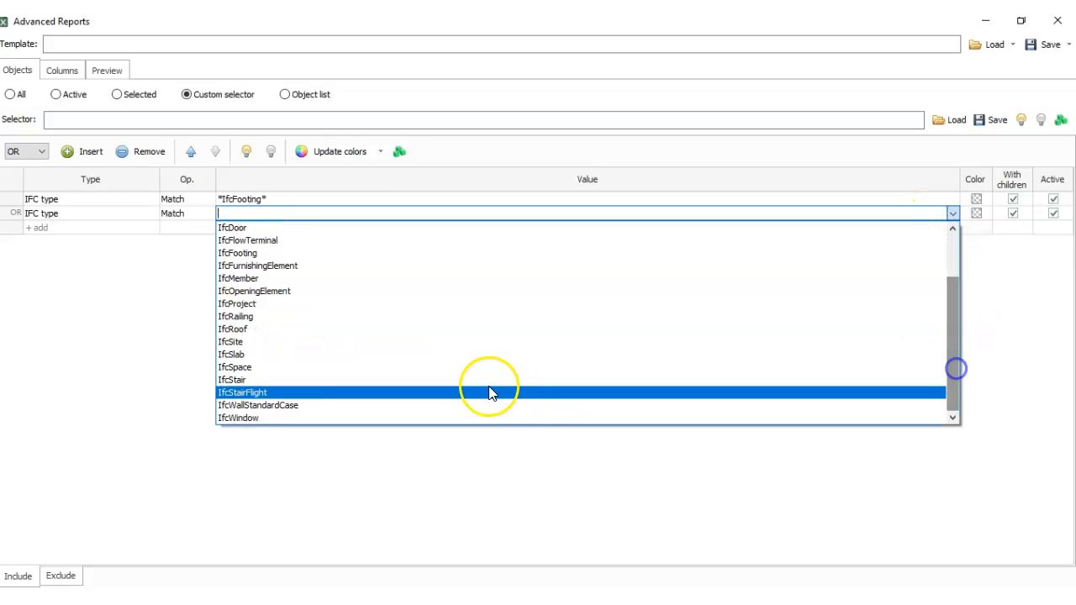
left_click(356, 354)
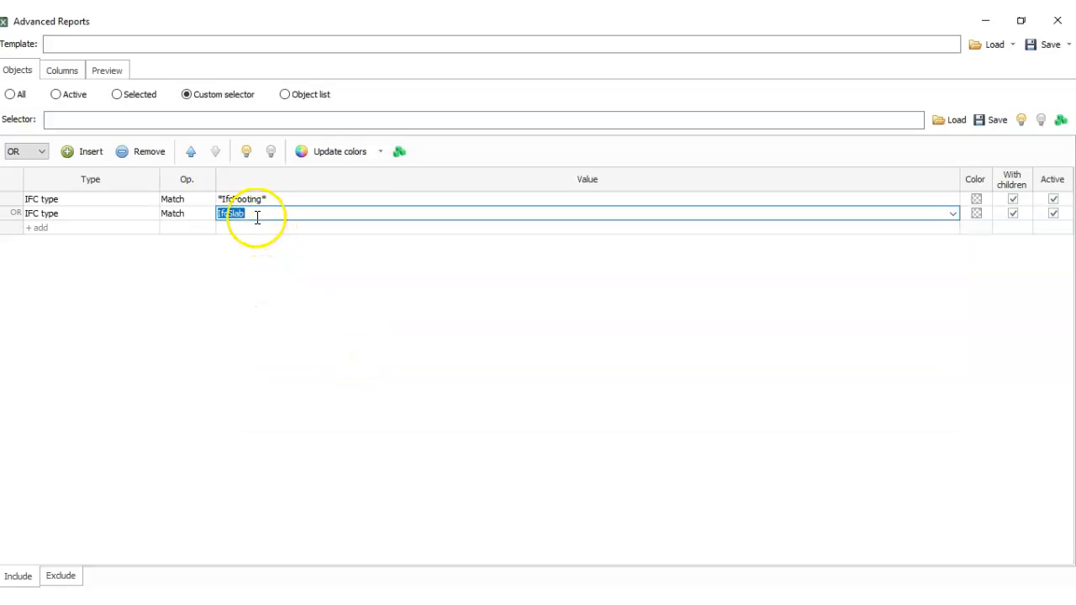
left_click(104, 215)
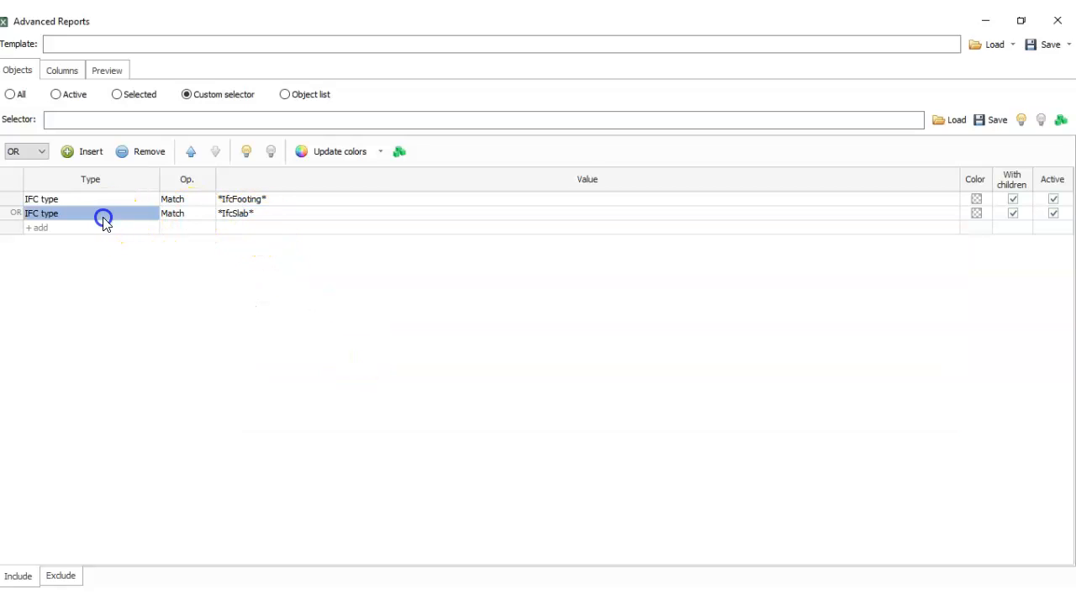
left_click(107, 71)
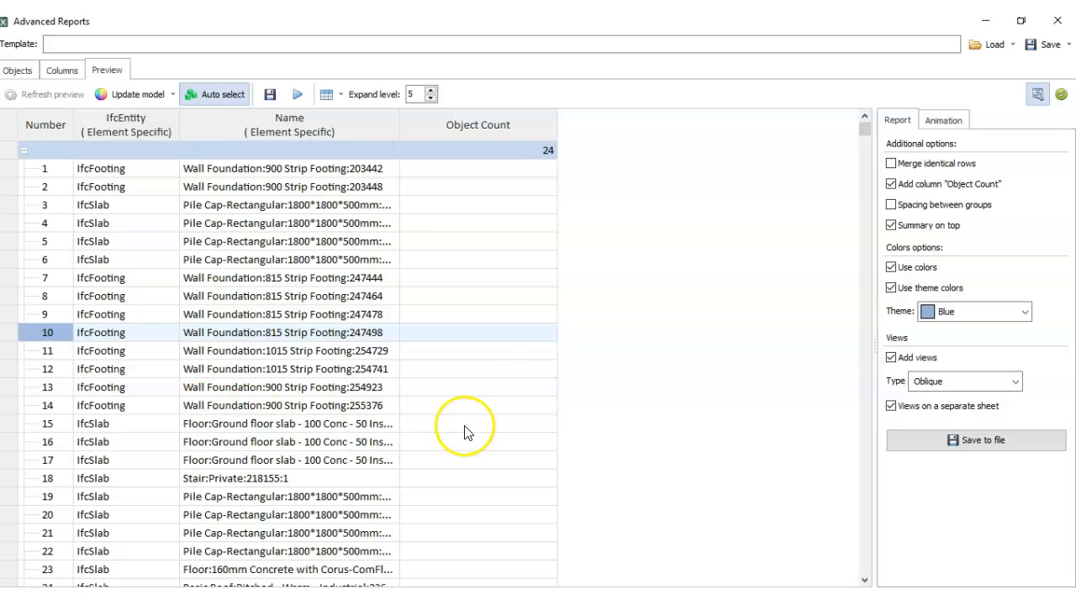
- Change the second include condition's type to Name and replace its value with Pile Cap
left_click(64, 71)
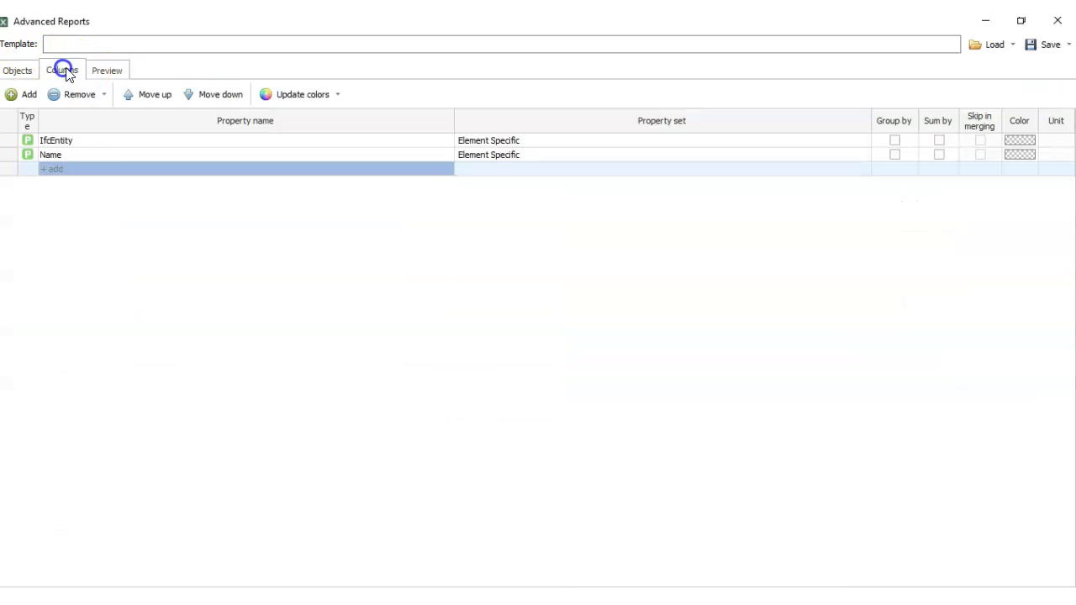
left_click(18, 73)
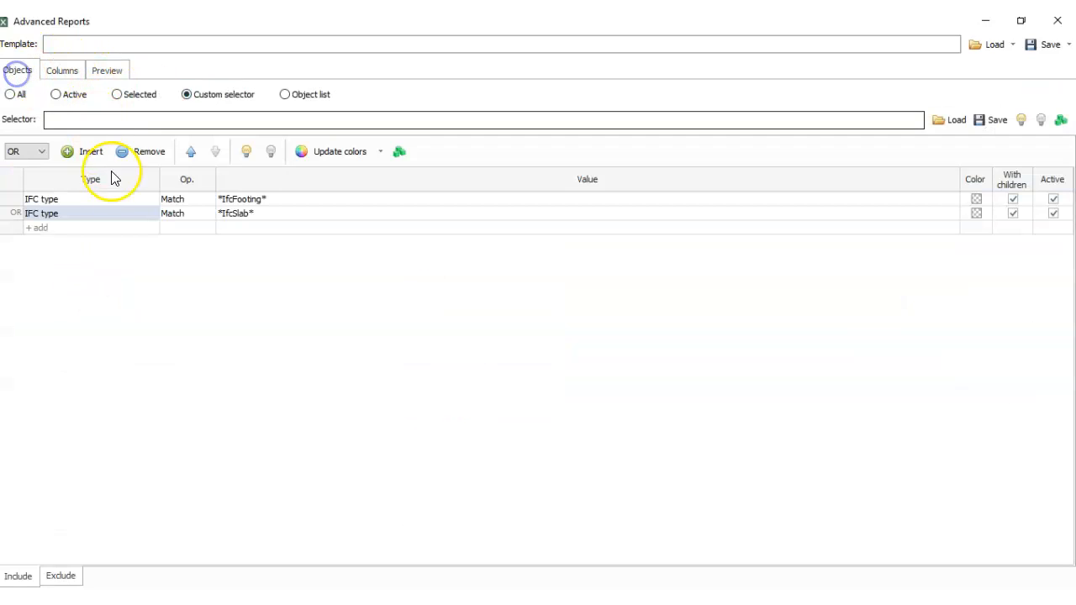
left_click(42, 214)
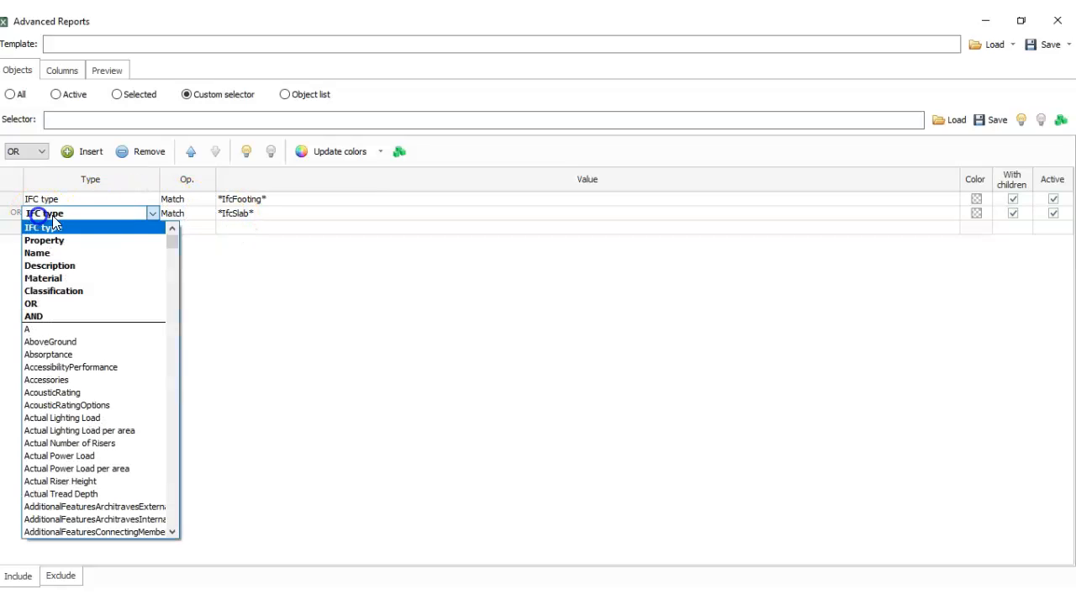
left_click(82, 253)
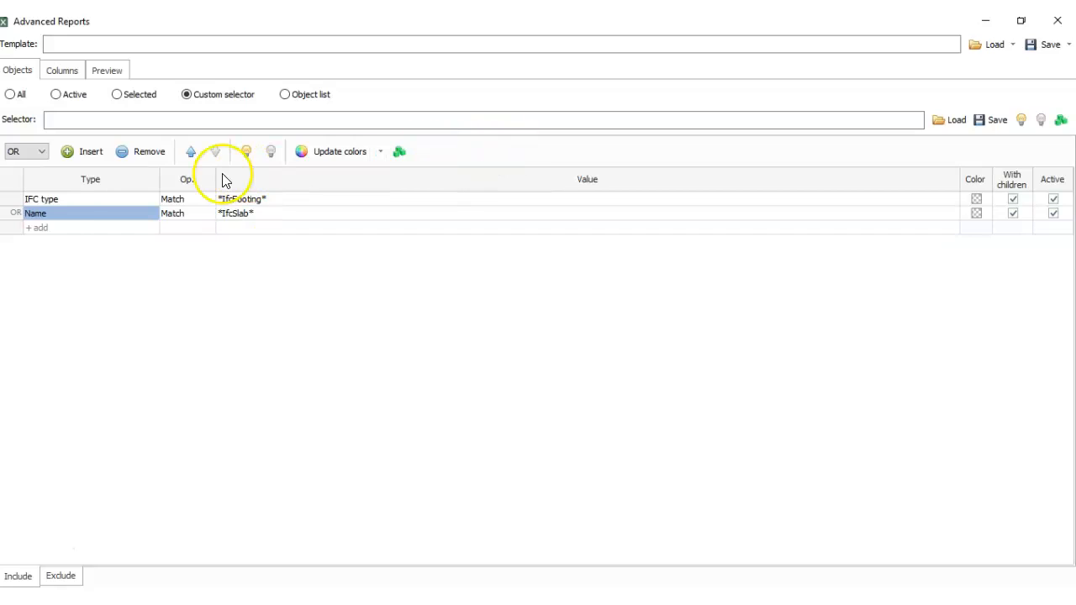
left_click(202, 215)
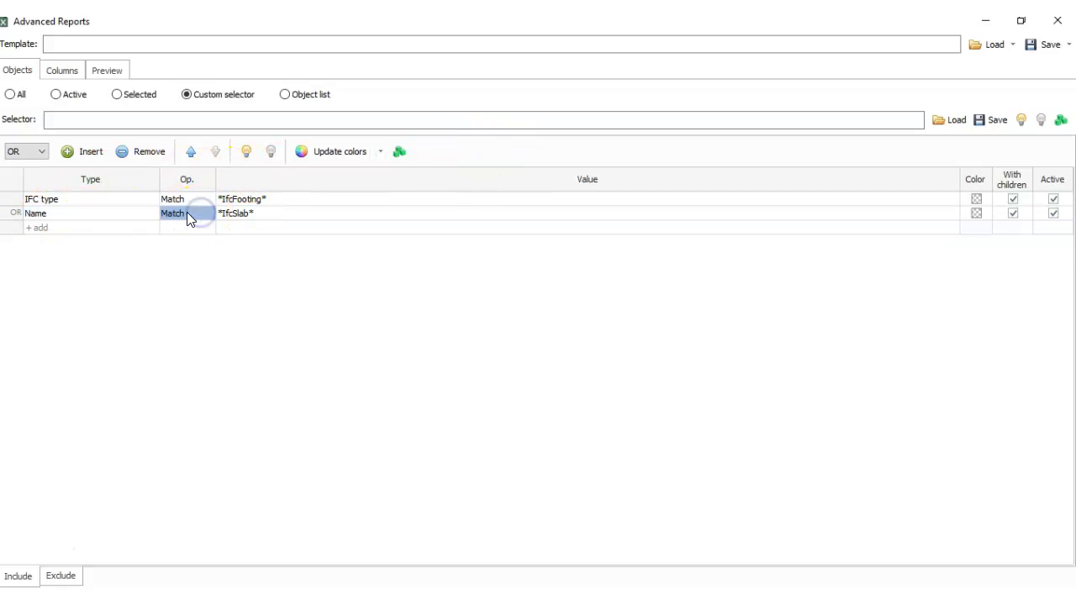
left_click(256, 213)
left_click(256, 211)
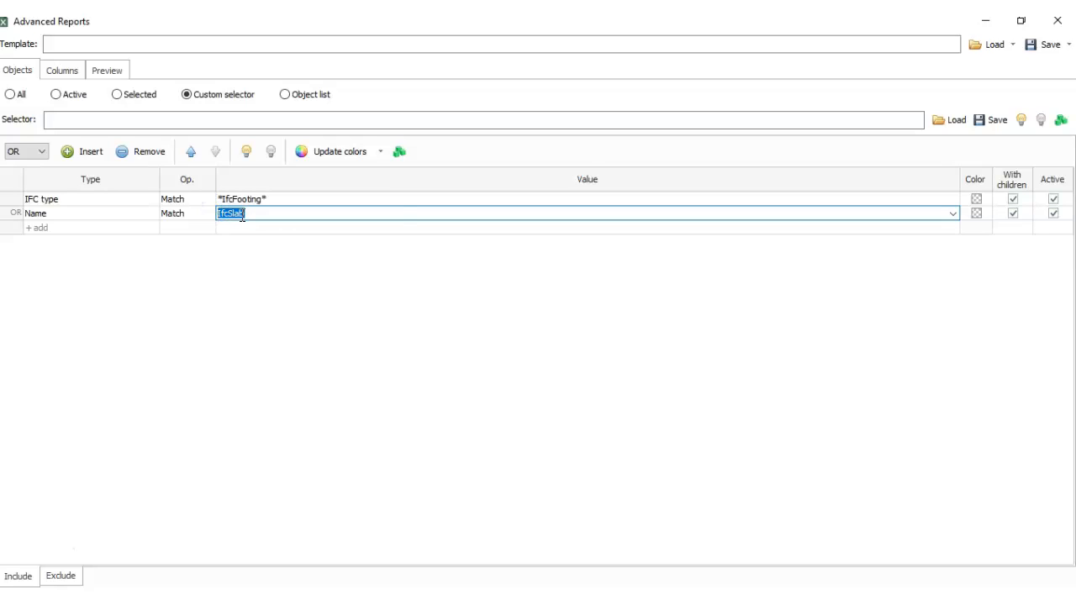
type("P")
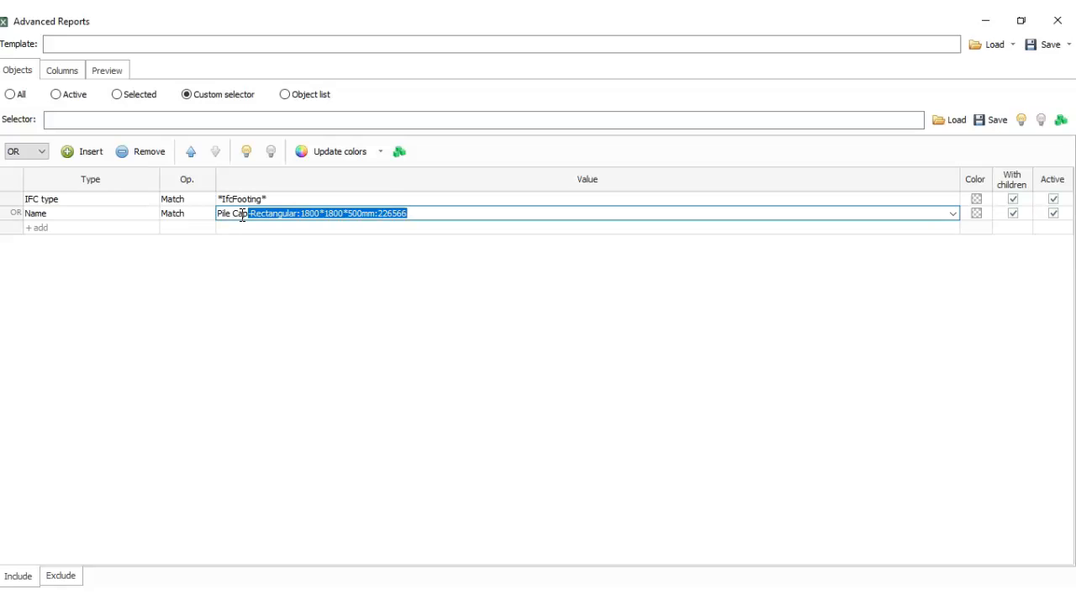
key("Delete")
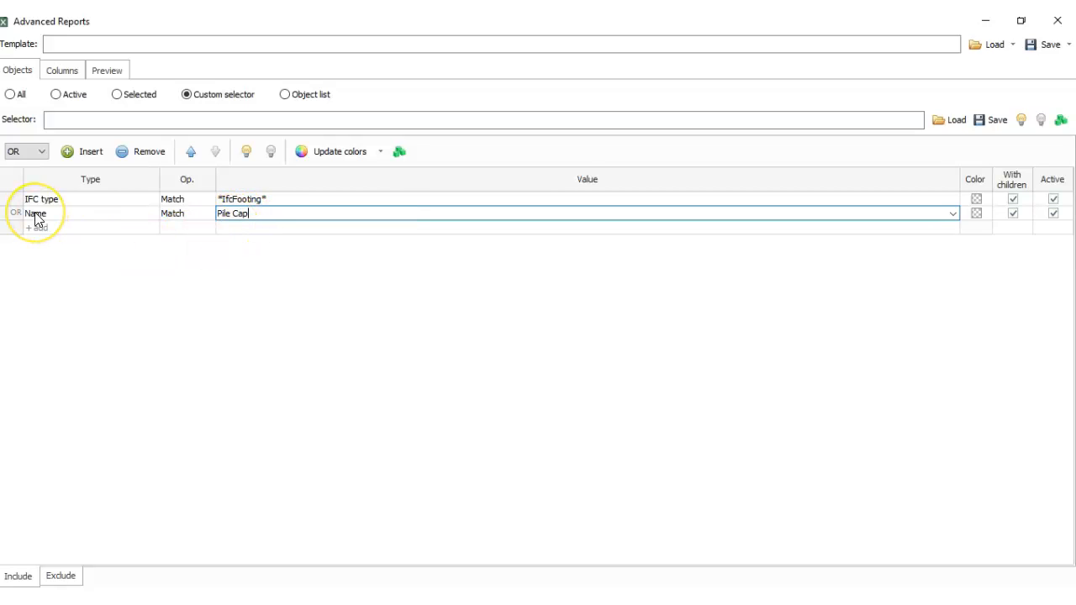
- Restore the report window to a smaller size, expand the Slab type in the model tree, and select its first pile cap
left_click(1022, 22)
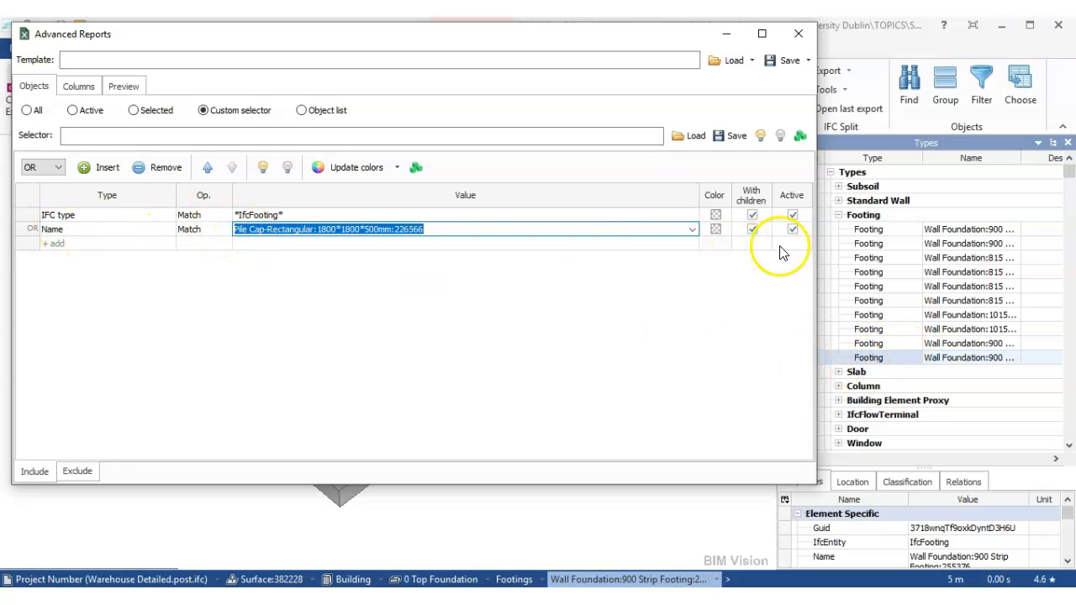
left_click(837, 372)
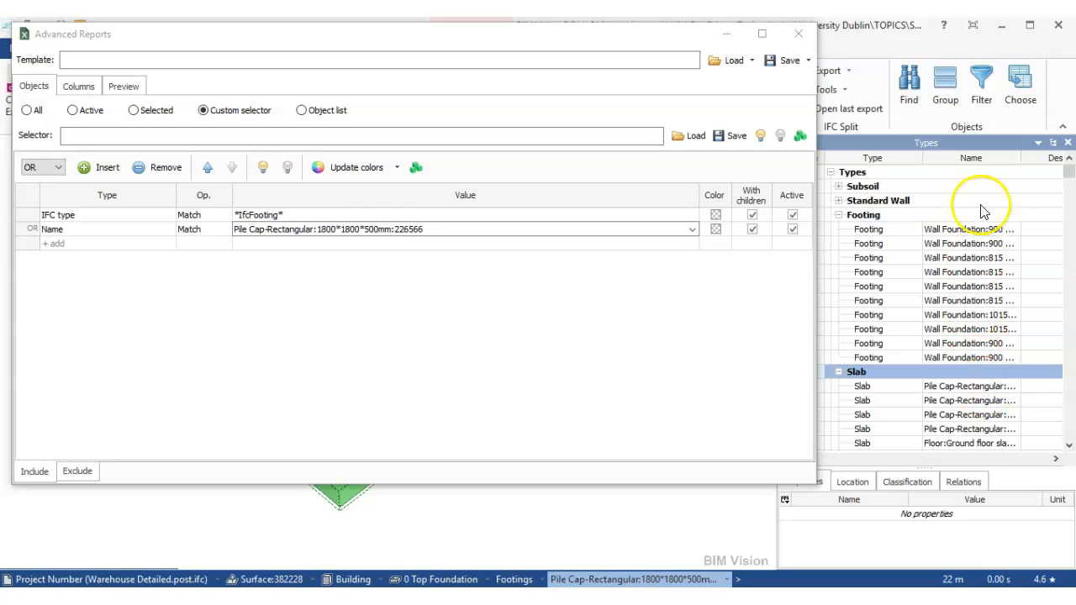
left_click(946, 386)
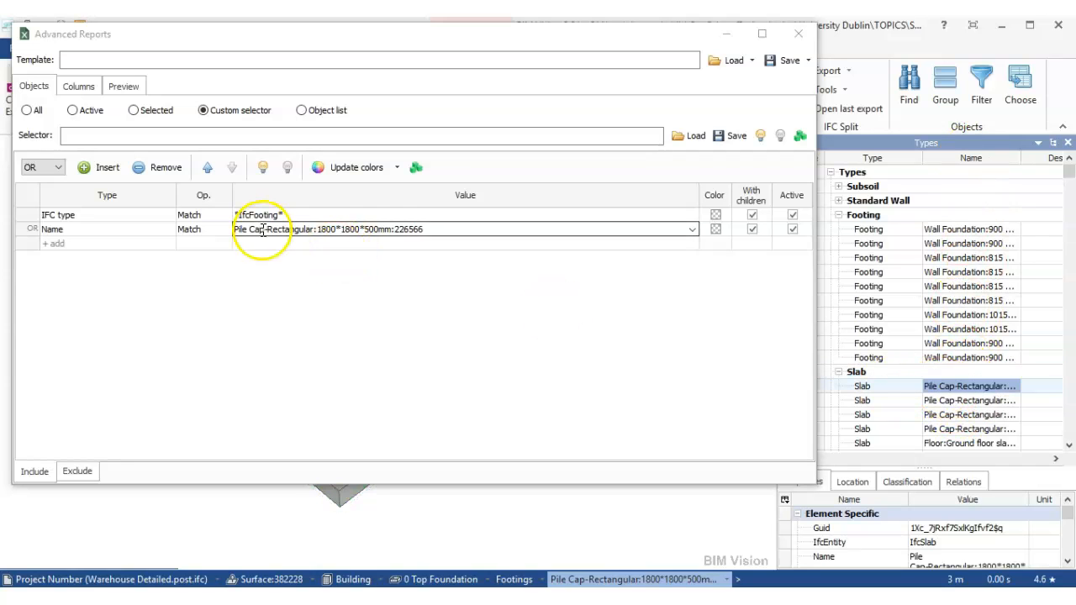
- Trim the Name condition's value to just Pile Cap and preview the report down to its last rows
left_click(352, 228)
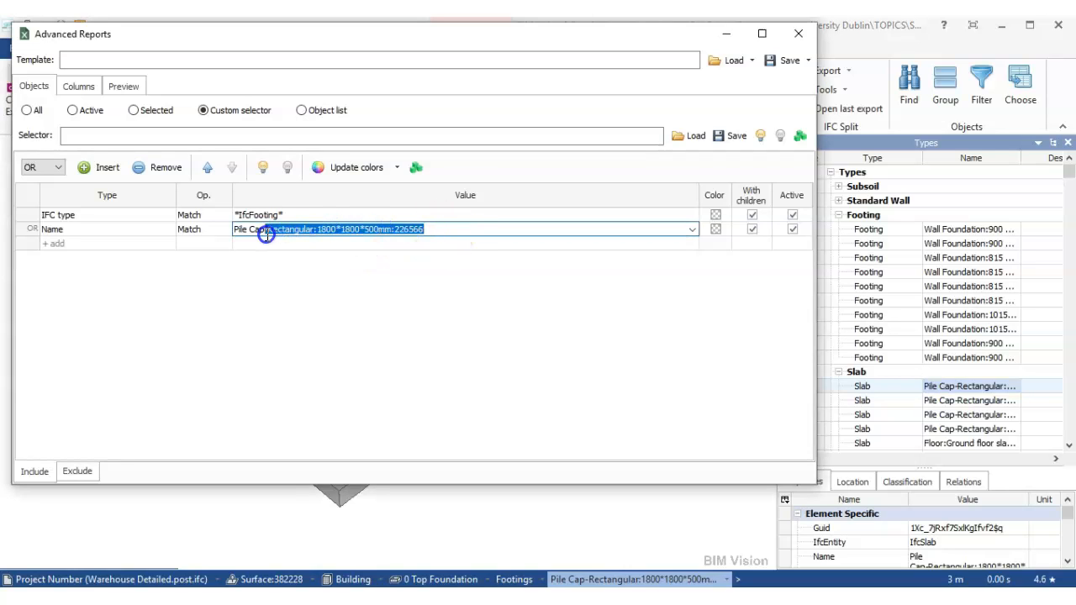
key("BackSpace")
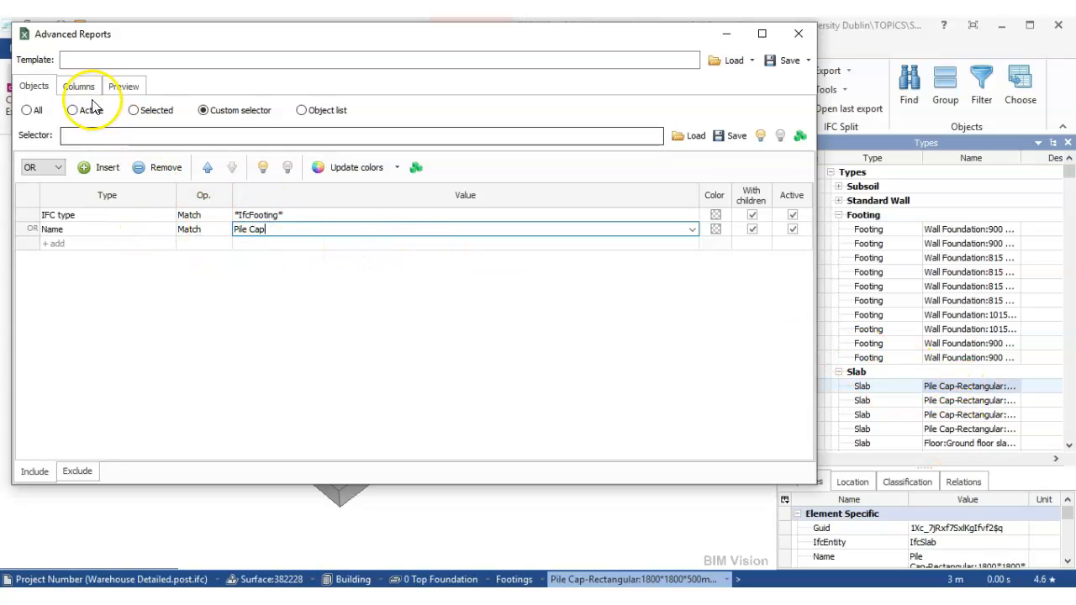
left_click(124, 86)
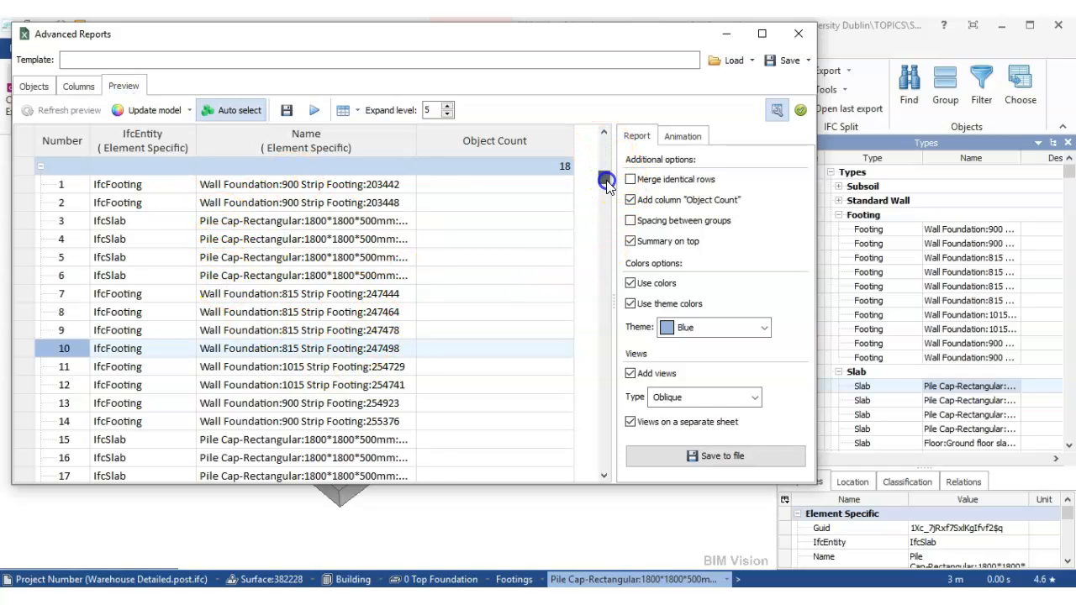
left_click(605, 473)
left_click(604, 473)
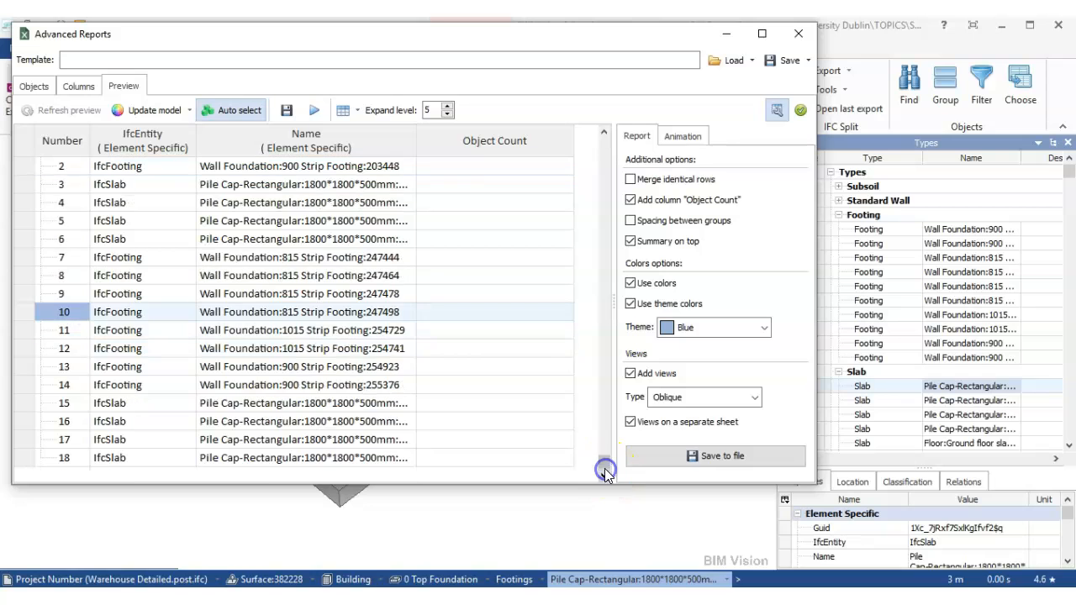
- Recheck the report's include conditions and column definitions, and enlarge the properties panel to show more of the selected pile cap's properties
left_click(77, 86)
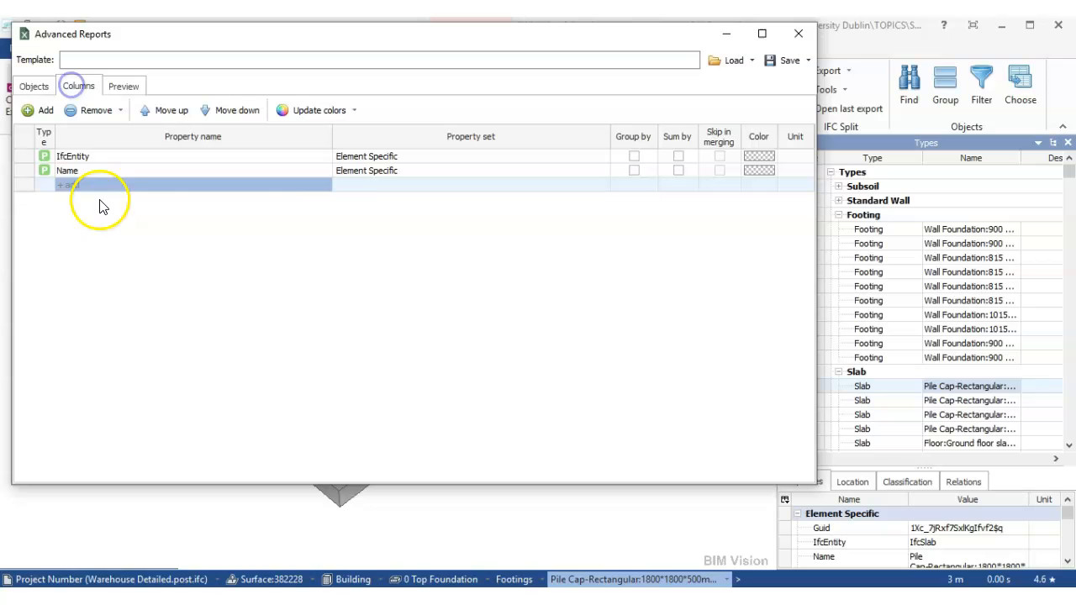
left_click(48, 85)
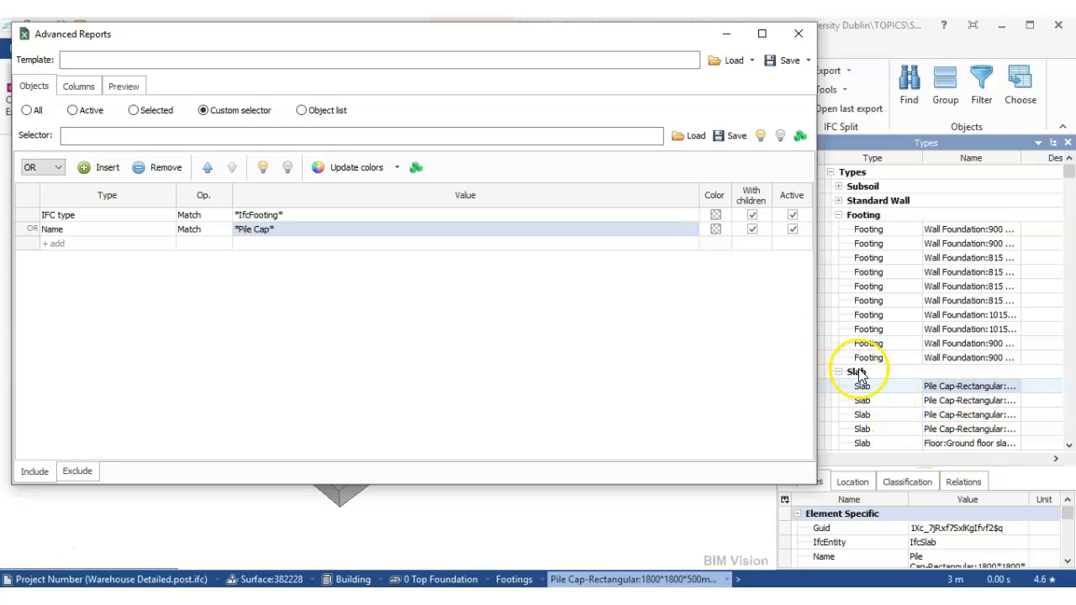
left_click(79, 86)
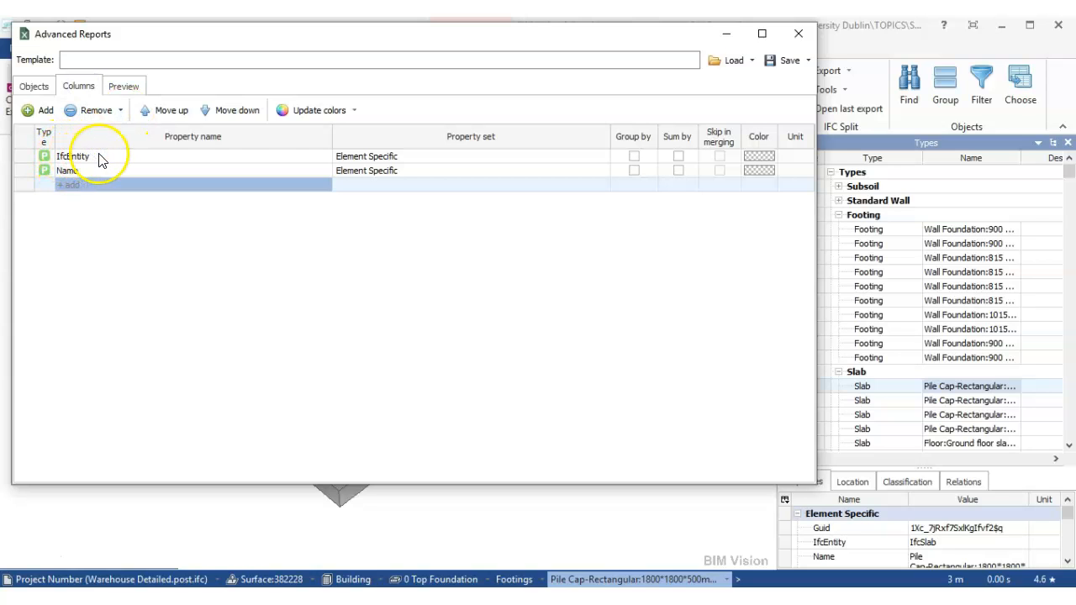
left_click_drag(980, 467, 983, 308)
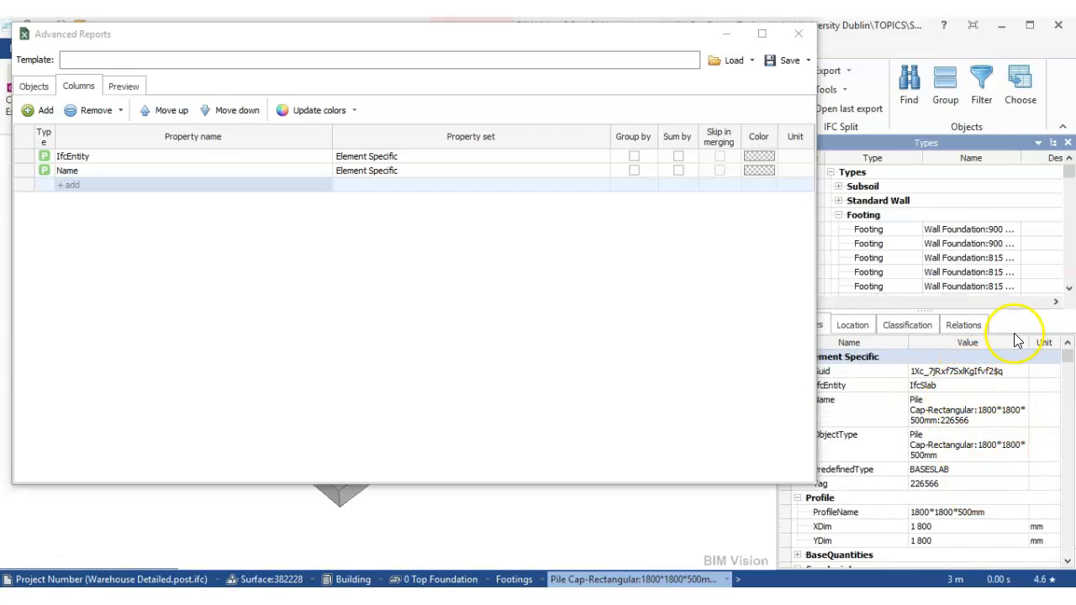
- Narrow the report window to uncover the properties panel and examine the properties of the first two 900 strip footings
left_click(941, 229)
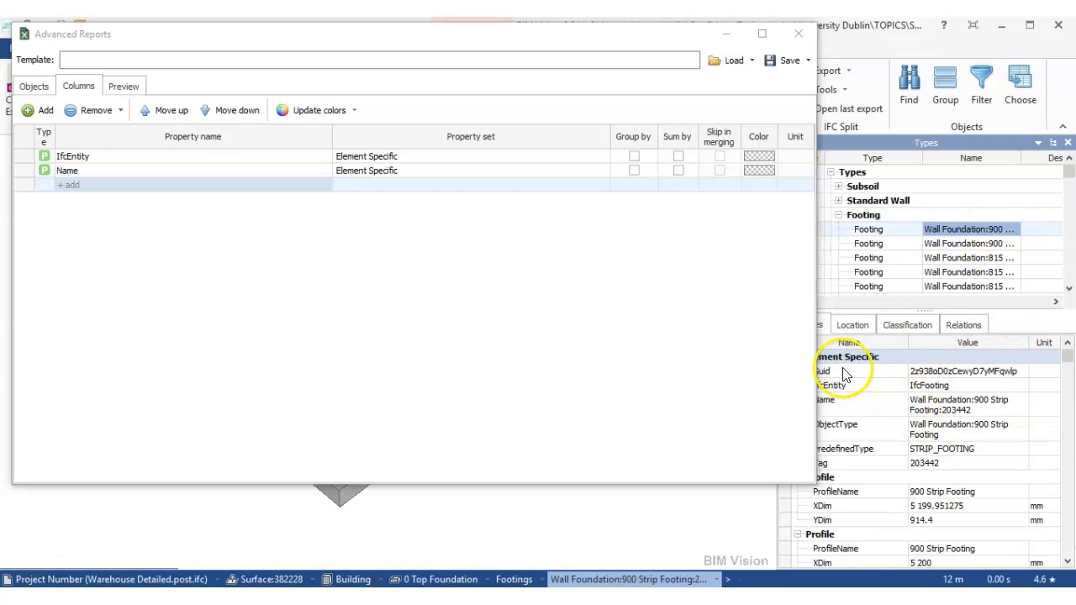
left_click_drag(817, 205, 786, 207)
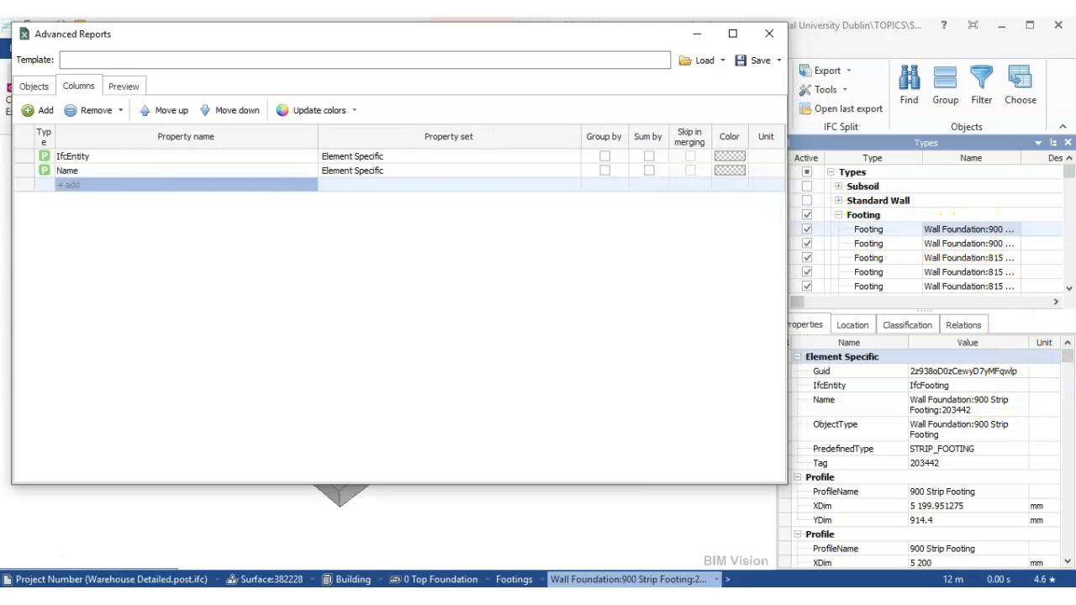
mouse_move(1068, 361)
left_mouse_down()
mouse_move(1059, 572)
mouse_move(1056, 350)
left_mouse_up()
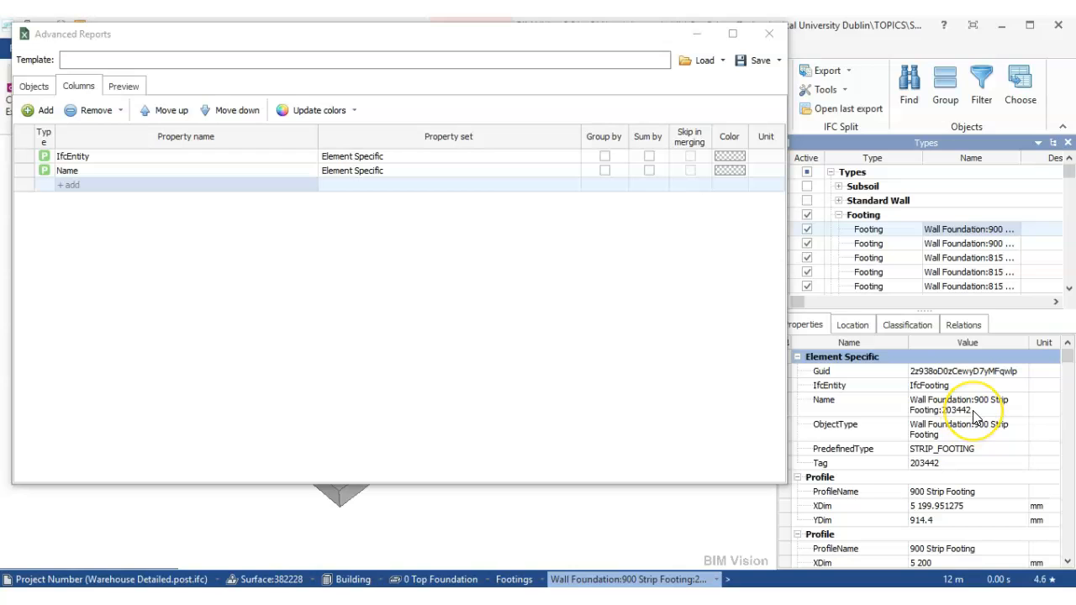
left_click(940, 243)
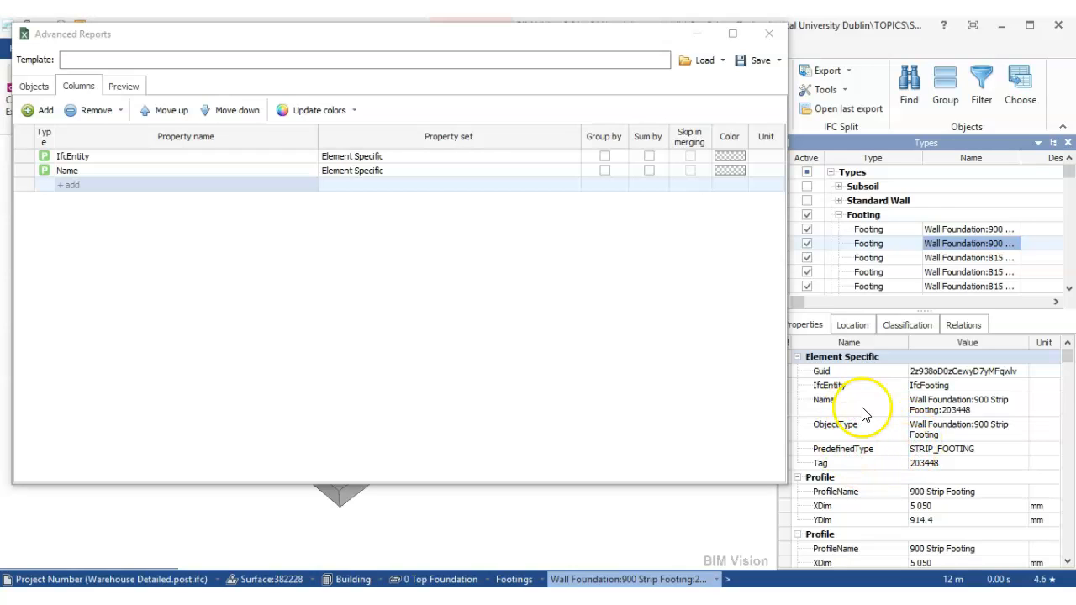
- Start adding report columns, selecting Link to object from Miscellaneous and Storey from the Location property set
left_click(79, 186)
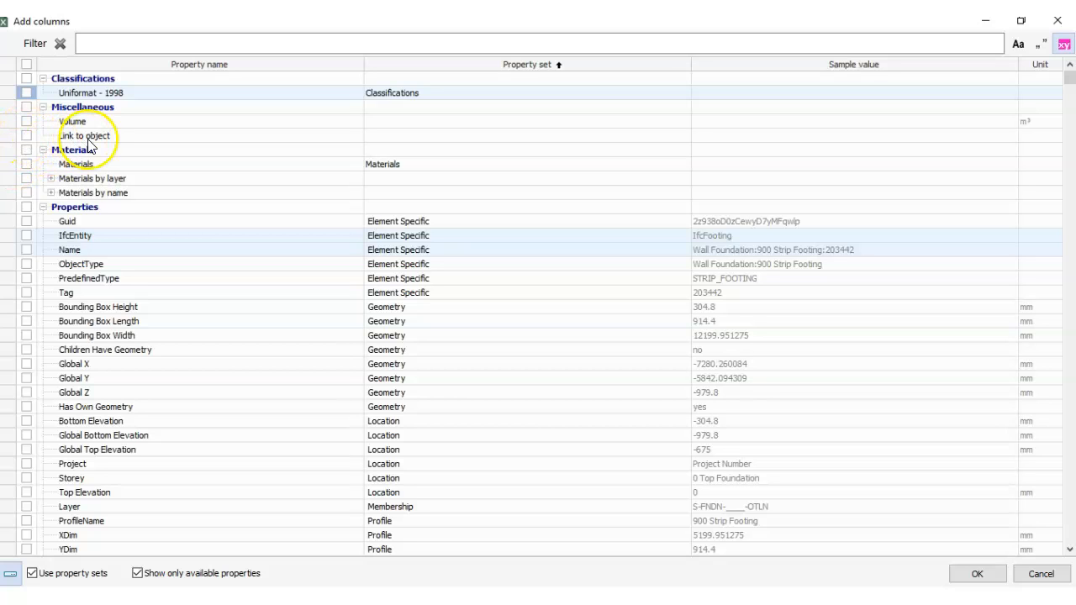
left_click(27, 135)
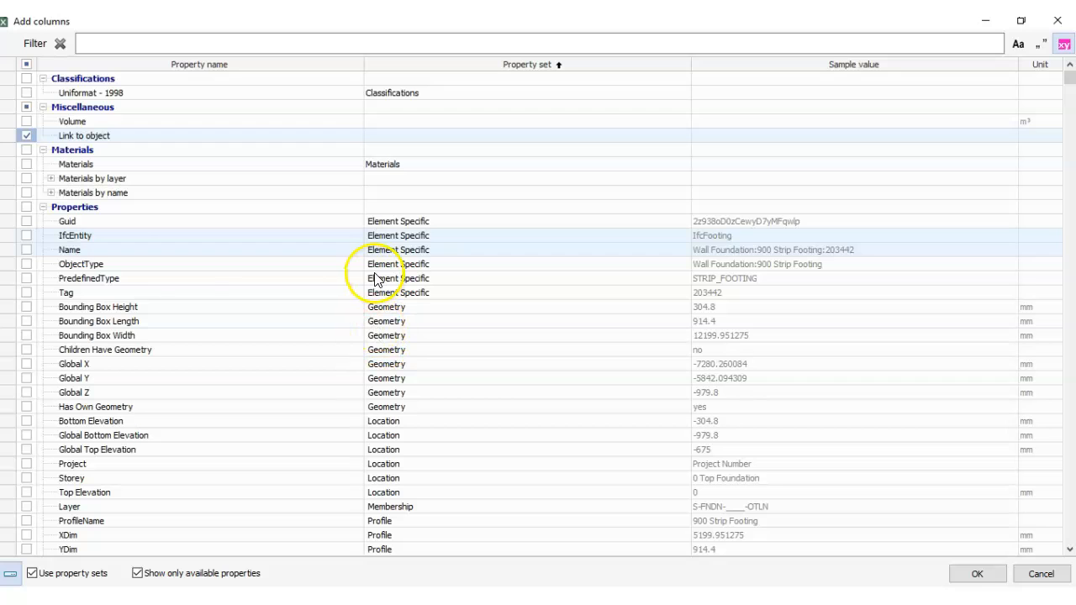
key("Down")
key("Down")
key("Down")
key("Down")
key("Down")
key("Down")
key("Down")
key("Down")
key("Down")
key("Down")
key("Down")
key("Down")
key("Down")
key("Down")
key("Down")
key("Down")
key("Down")
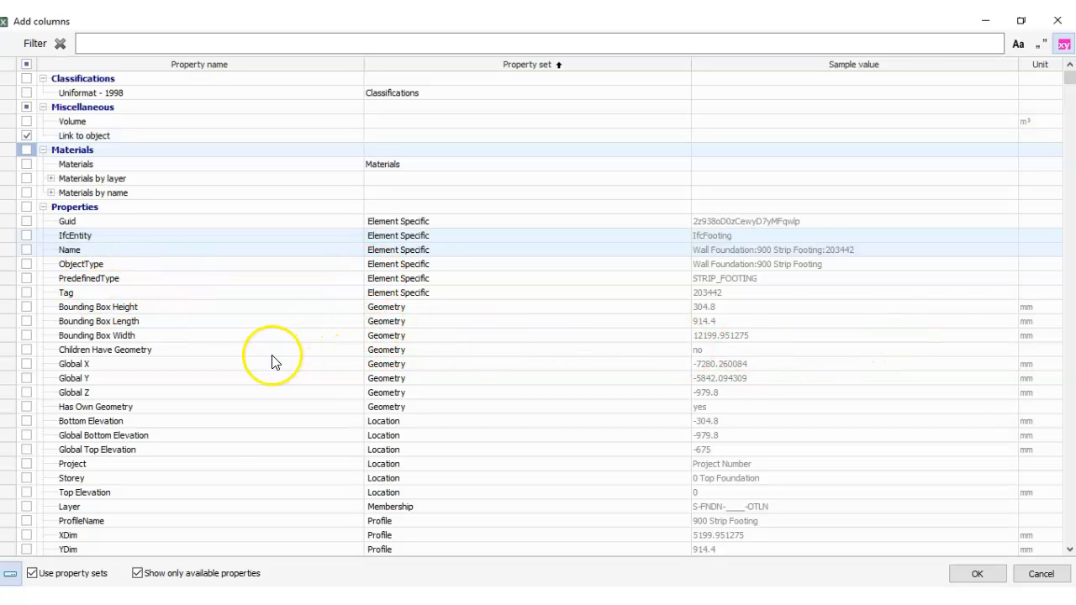
key("Down")
key("Down")
key("Down")
key("Down")
key("Down")
key("Down")
key("Down")
key("Down")
key("Down")
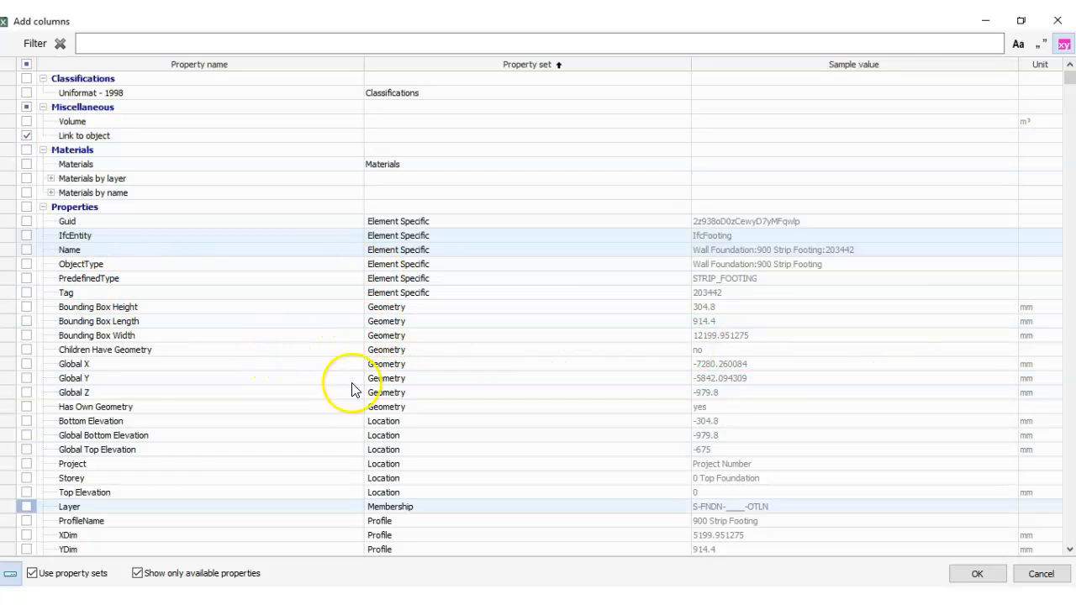
left_click(25, 479)
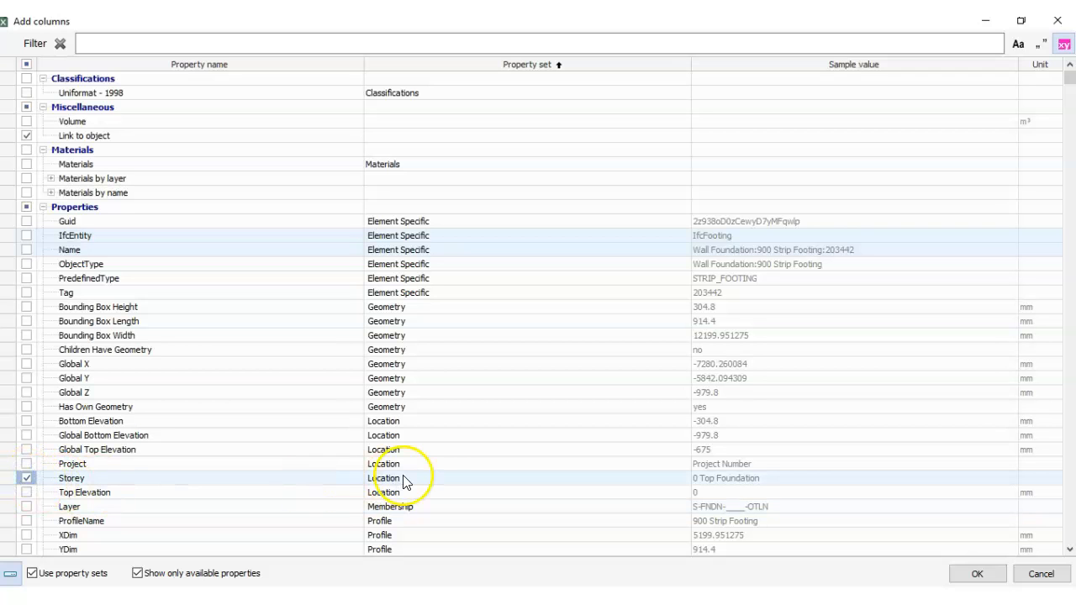
- Select the Area, Length, Thickness, Volume and Width properties from the Dimensions property set as report columns
scroll(400, 481, "down", 1)
scroll(400, 481, "down", 3)
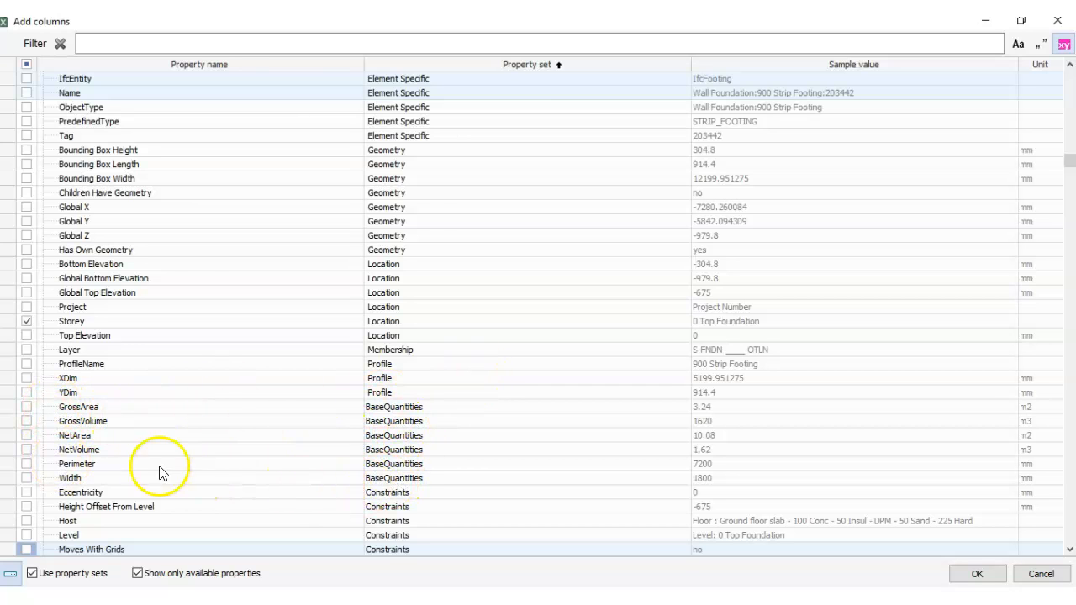
scroll(366, 445, "down", 2)
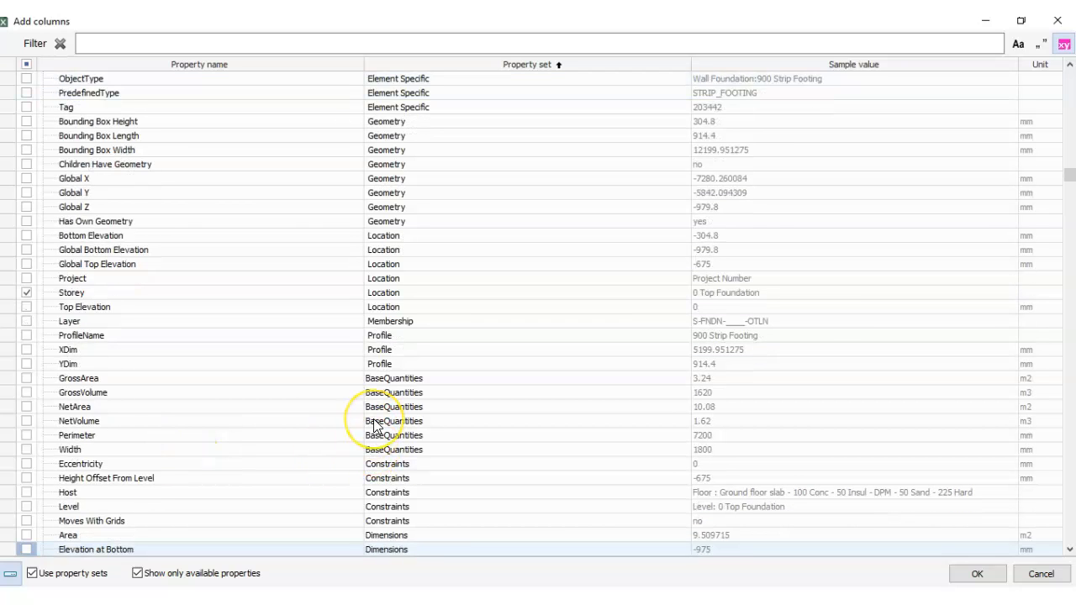
scroll(374, 429, "down", 1)
scroll(374, 427, "down", 4)
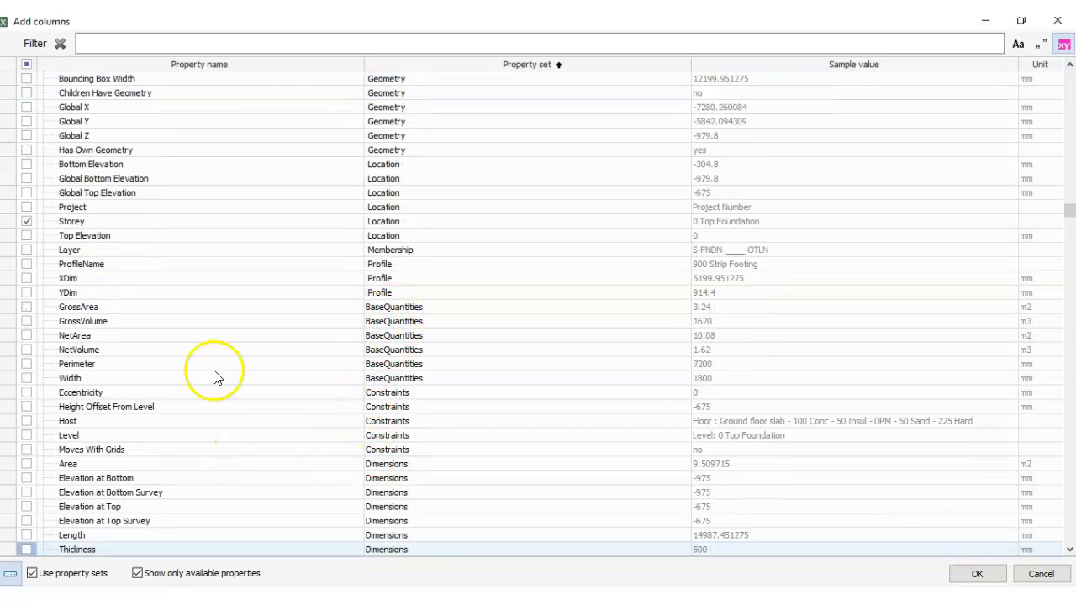
scroll(374, 332, "down", 3)
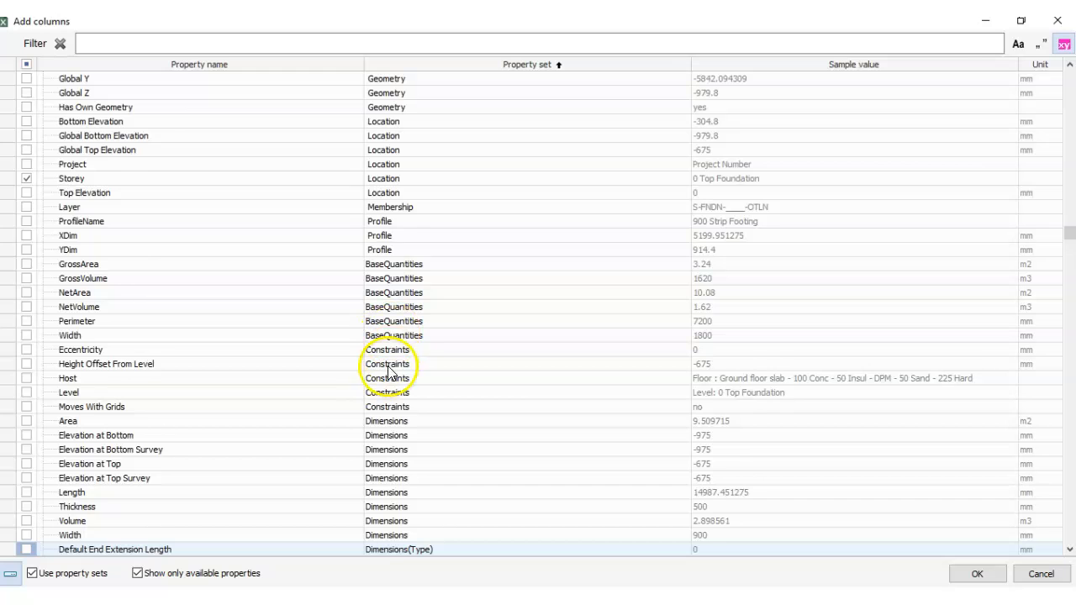
scroll(379, 353, "down", 1)
scroll(377, 281, "down", 1)
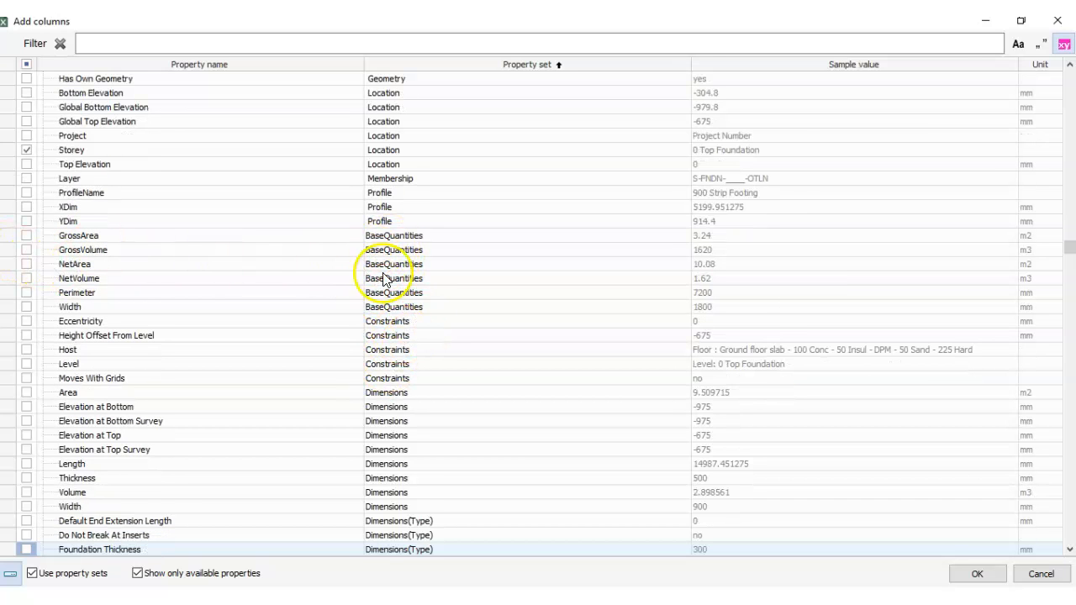
scroll(386, 319, "down", 2)
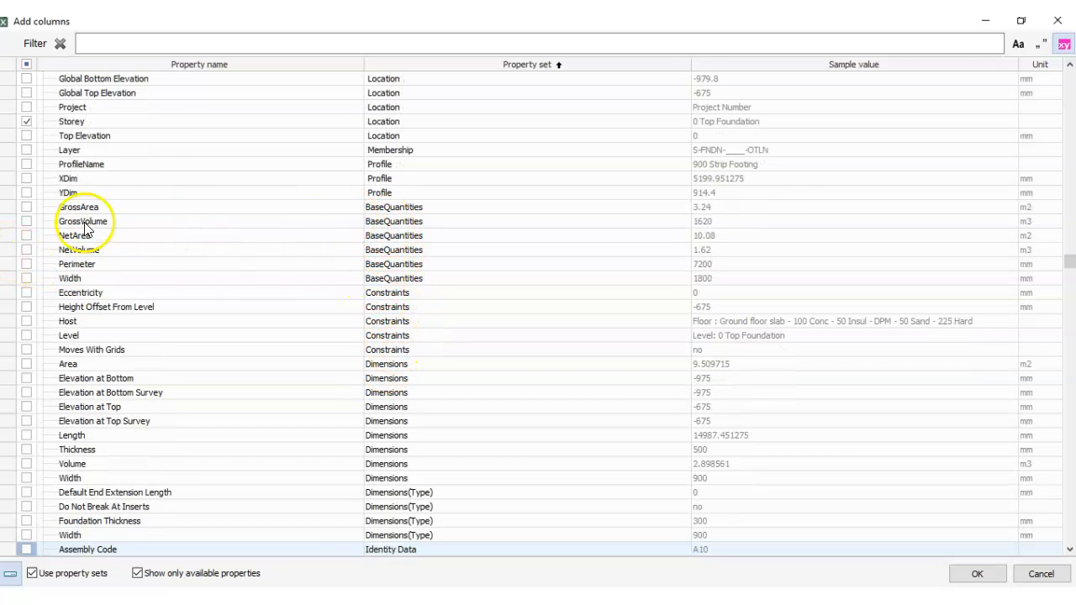
left_click(26, 364)
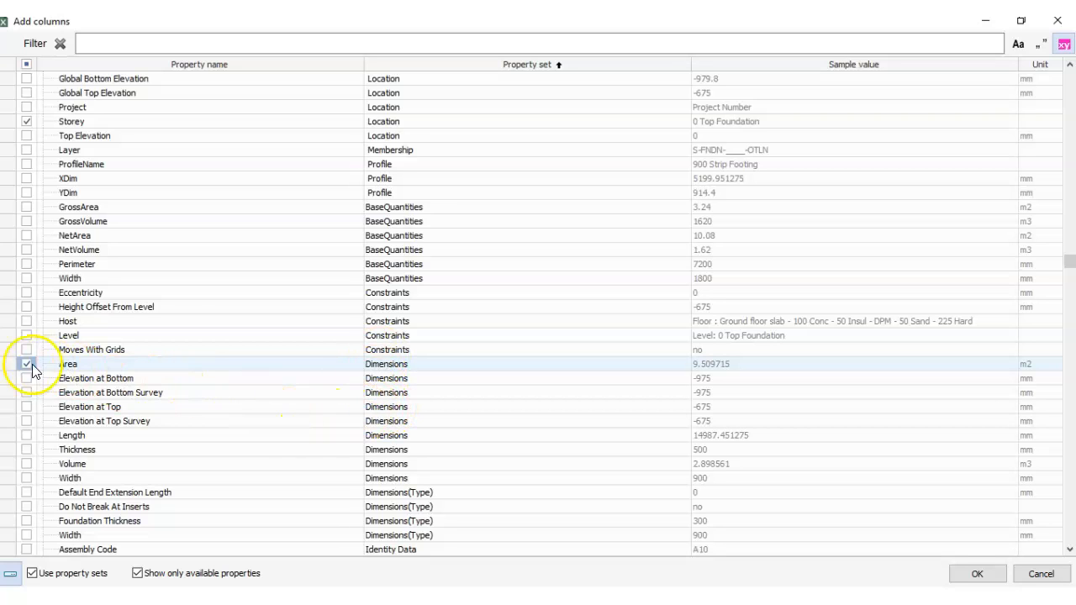
left_click(27, 435)
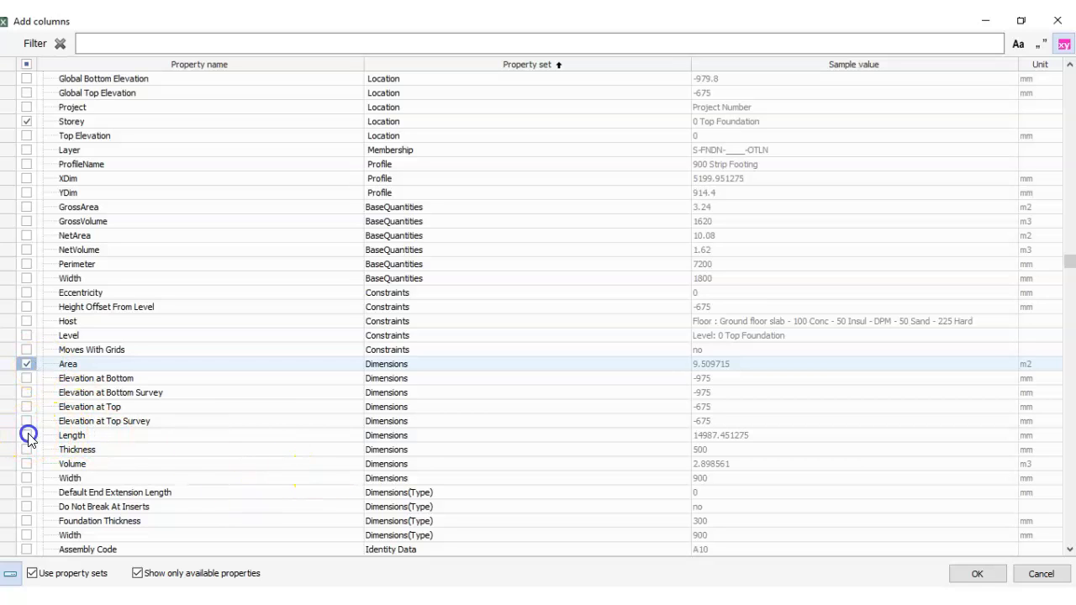
left_click(27, 450)
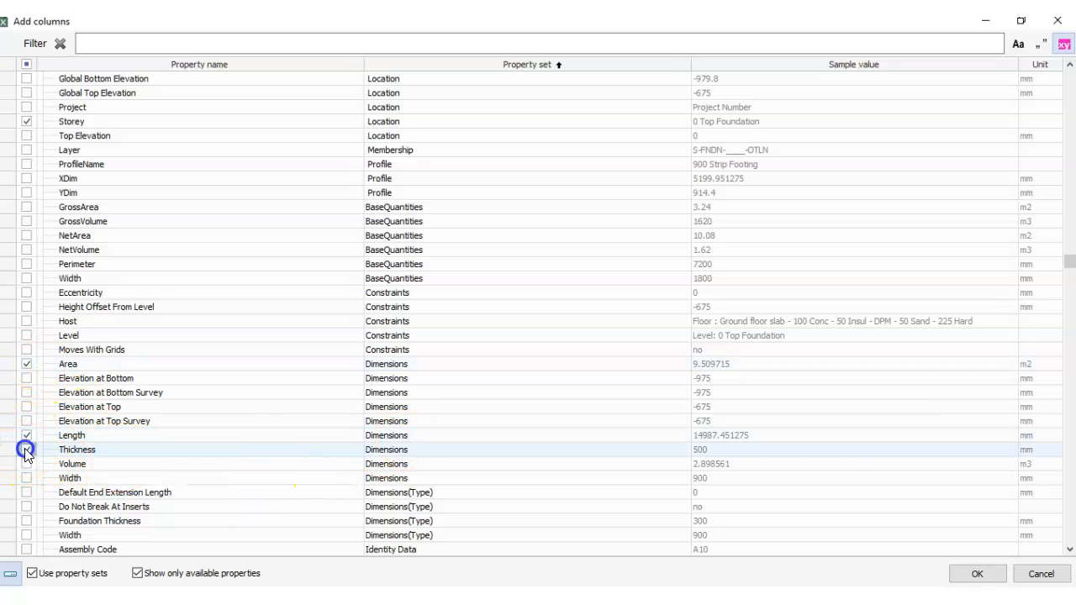
left_click(28, 464)
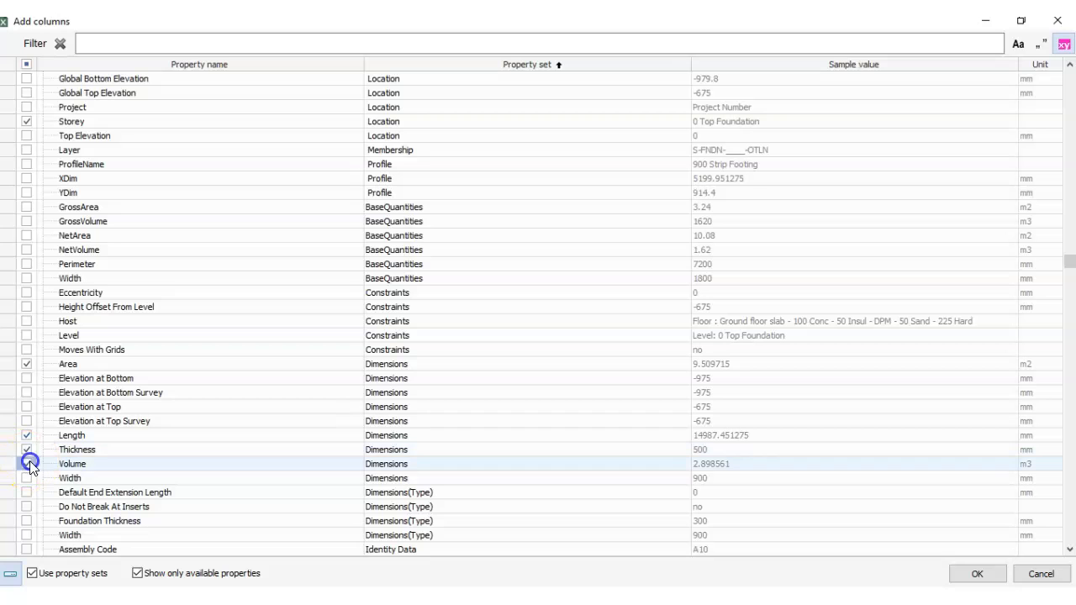
left_click(27, 478)
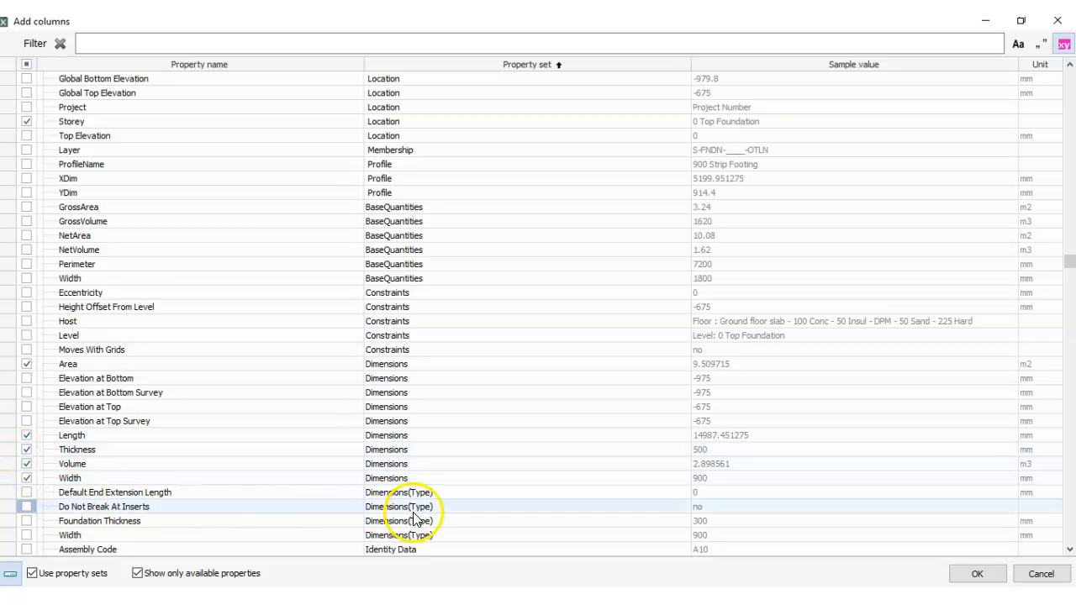
- Select the Width and Foundation Thickness properties from the Dimensions(Type) property set as report columns
key("Down")
key("Down")
key("Down")
key("Down")
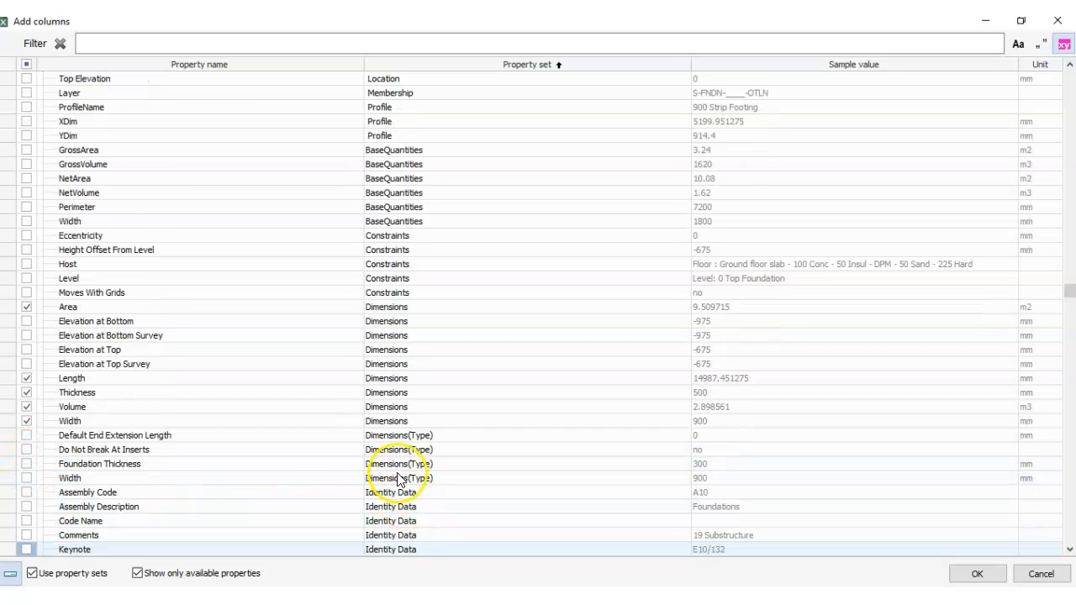
left_click(27, 478)
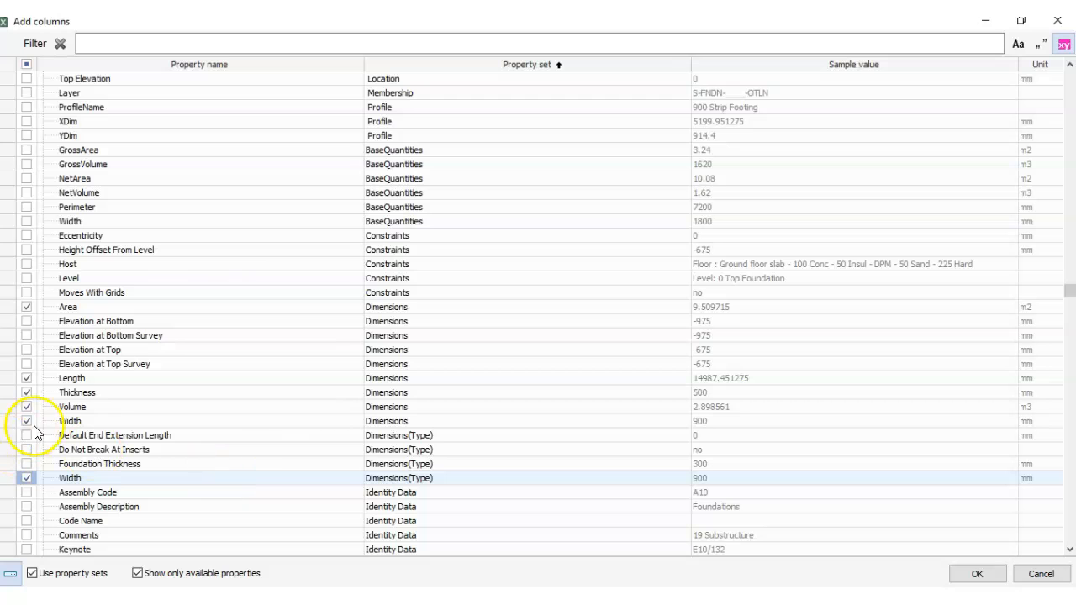
key("Down")
key("Down")
key("Down")
key("Down")
key("Down")
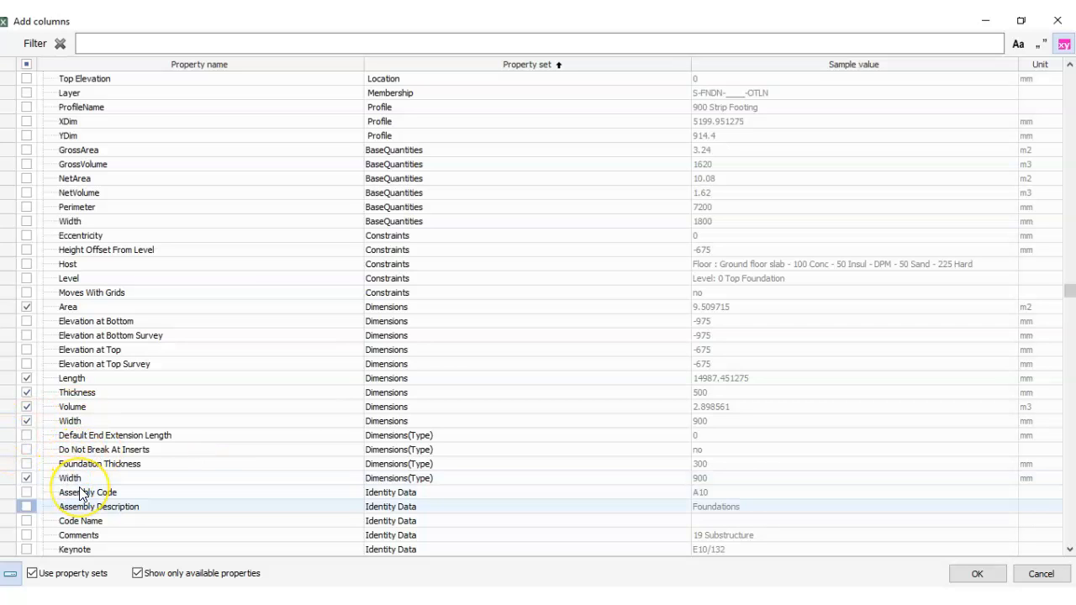
key("Down")
key("Down")
key("Down")
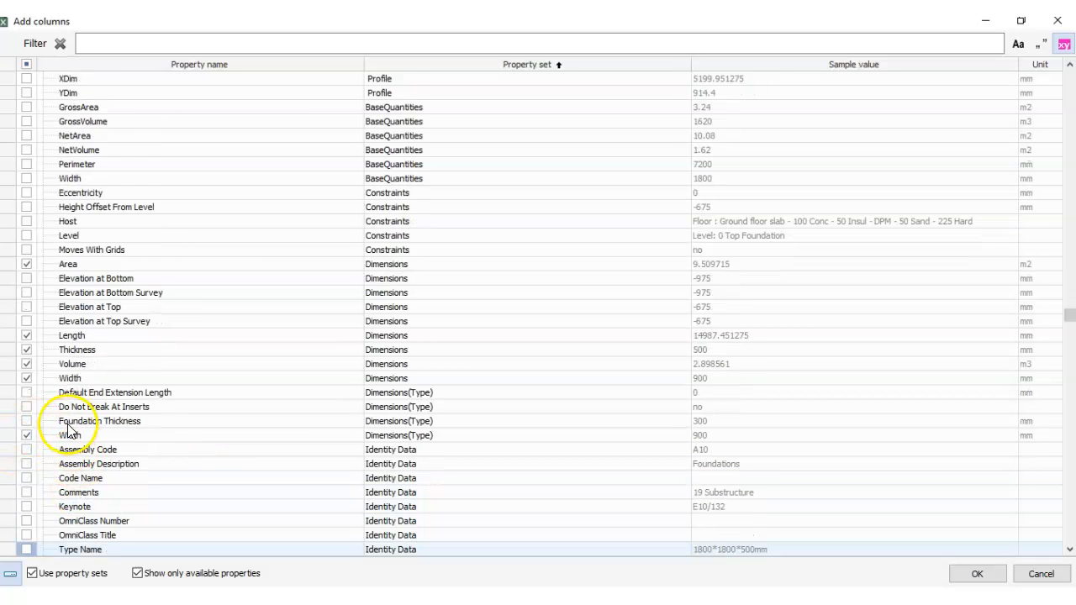
left_click(27, 421)
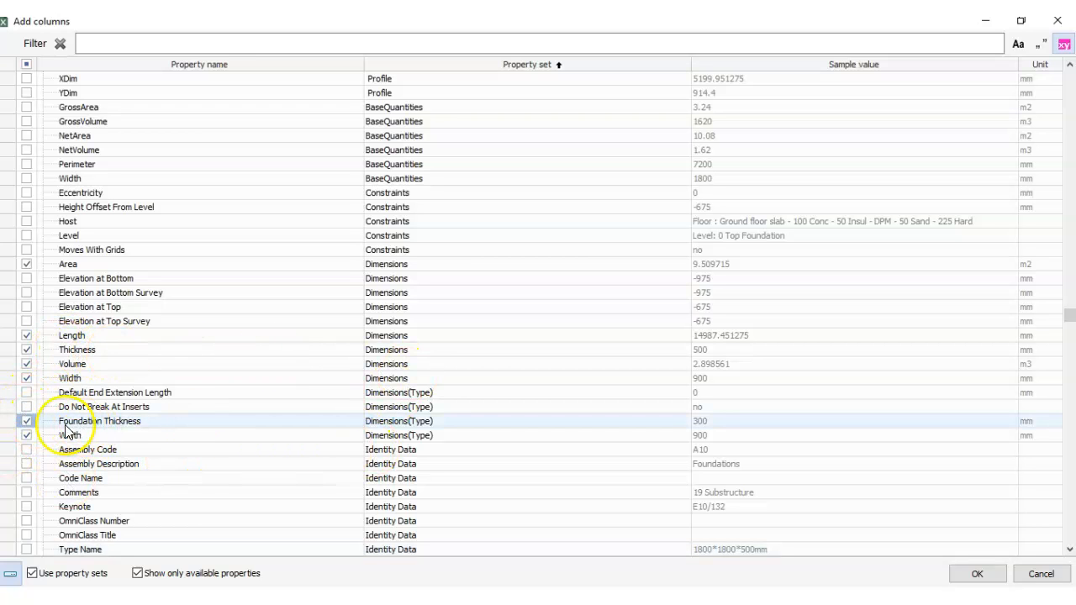
- Select the Comments property from the Identity Data property set as a report column
key("Down")
key("Down")
key("Down")
key("Down")
key("Down")
key("Down")
key("Down")
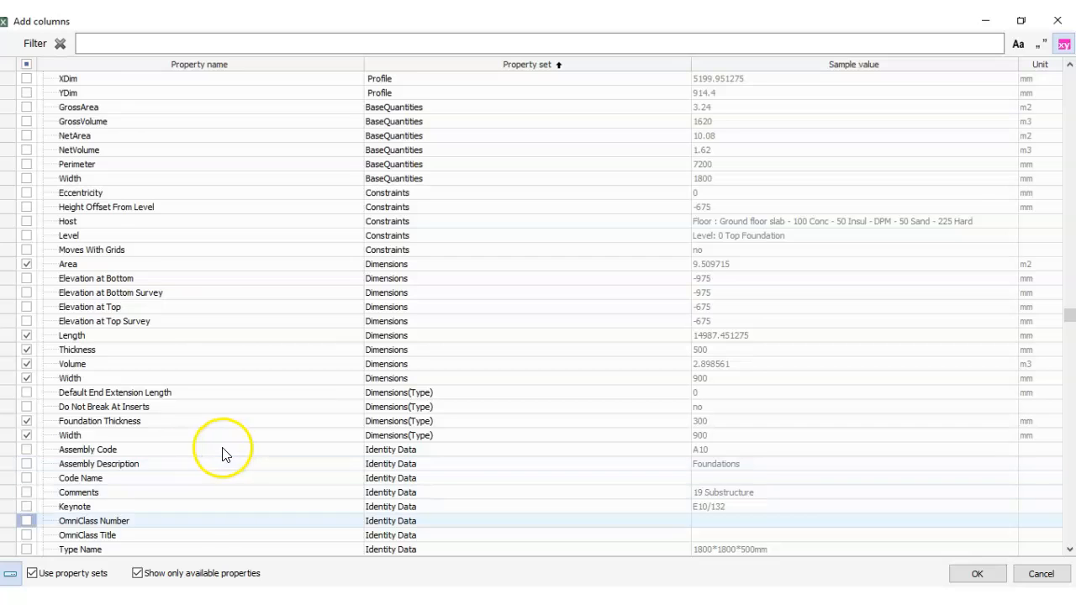
key("Down")
key("Down")
key("Down")
key("Down")
key("Down")
key("Down")
key("Down")
key("Down")
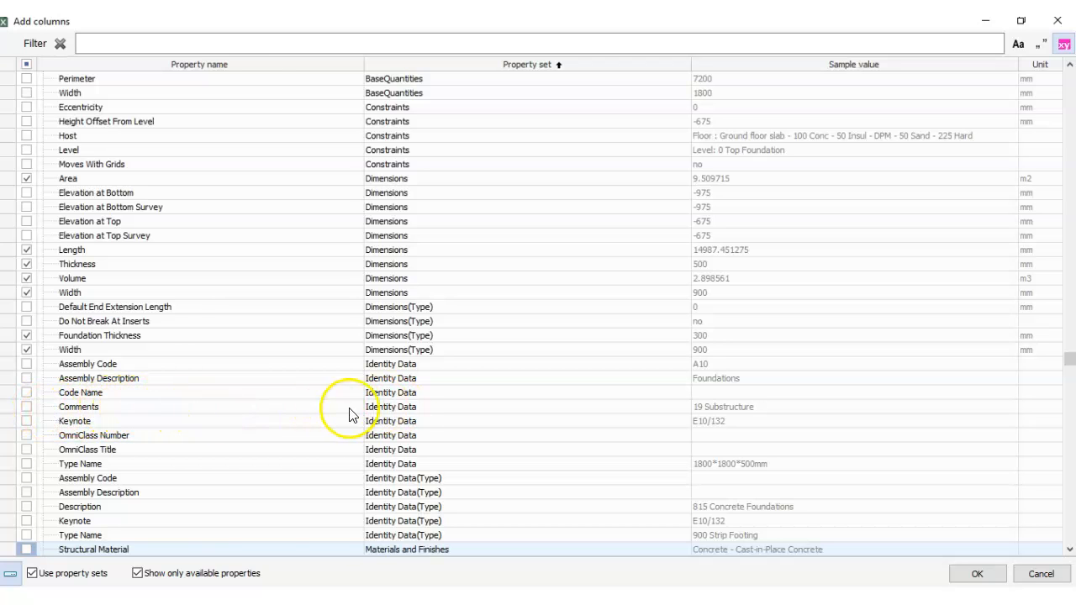
left_click(27, 406)
left_click(46, 411)
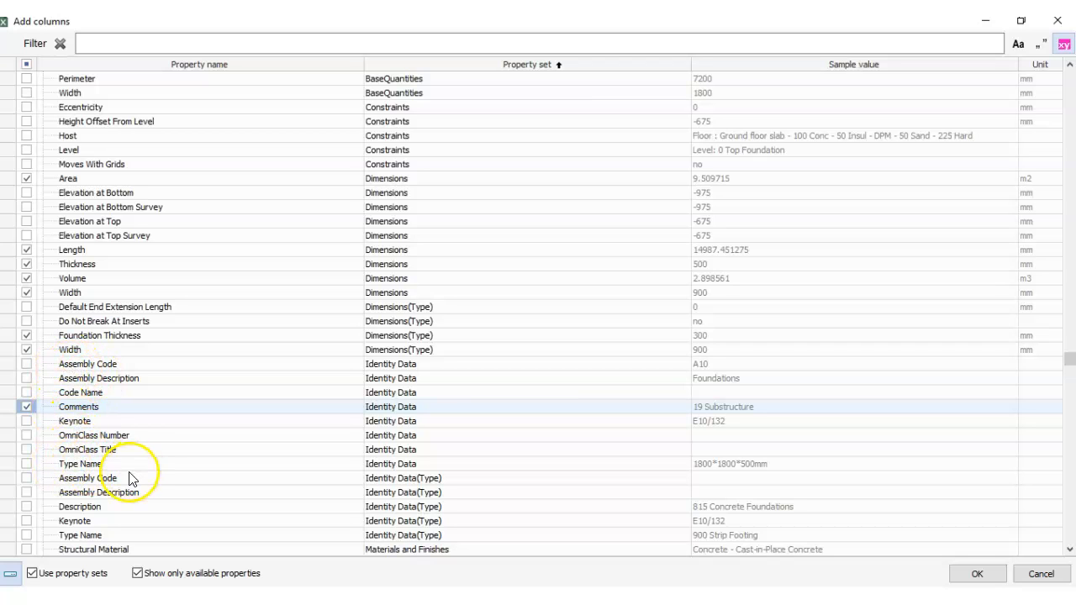
- Select both Structural Material properties, from the Materials and Finishes and Materials and Finishes(Type) sets, as report columns
key("Down")
key("Down")
key("Down")
key("Down")
key("Down")
key("Down")
key("Down")
key("Down")
key("Down")
key("Down")
key("Down")
key("Down")
key("Down")
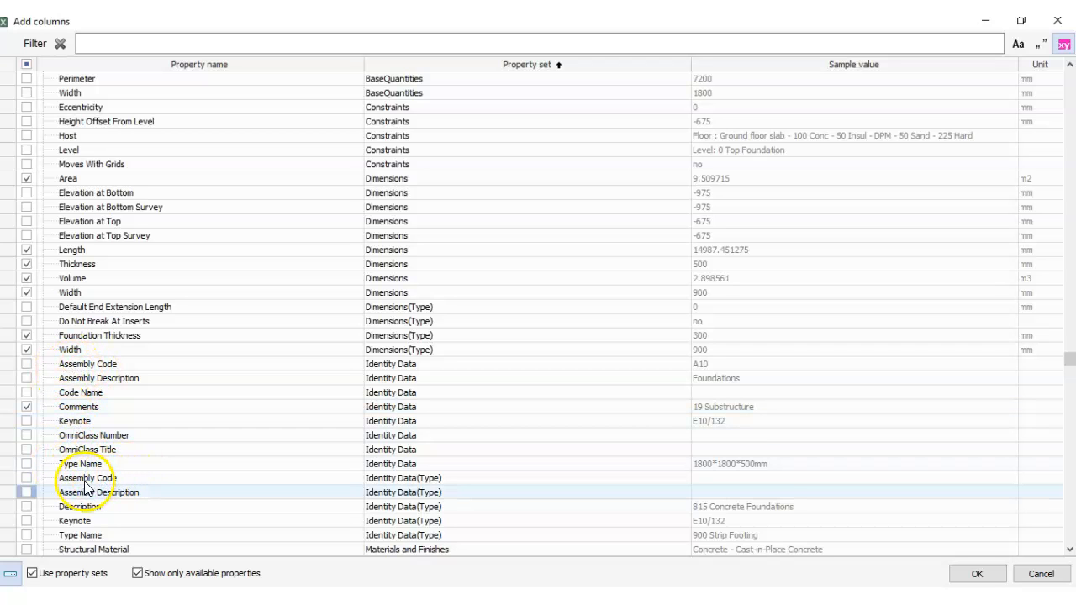
key("Down")
key("Down")
key("Down")
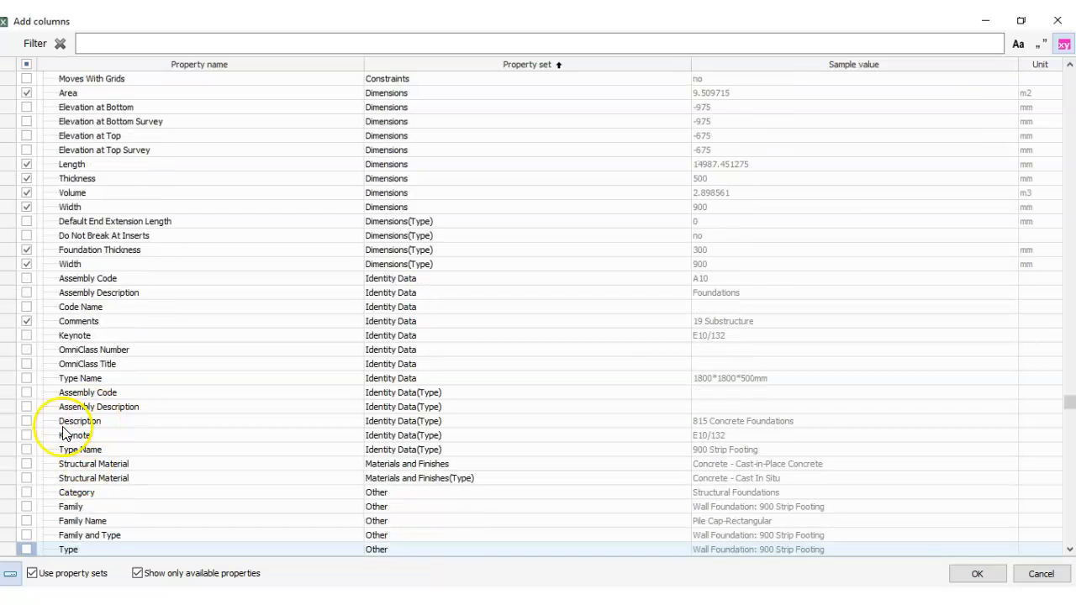
left_click(28, 464)
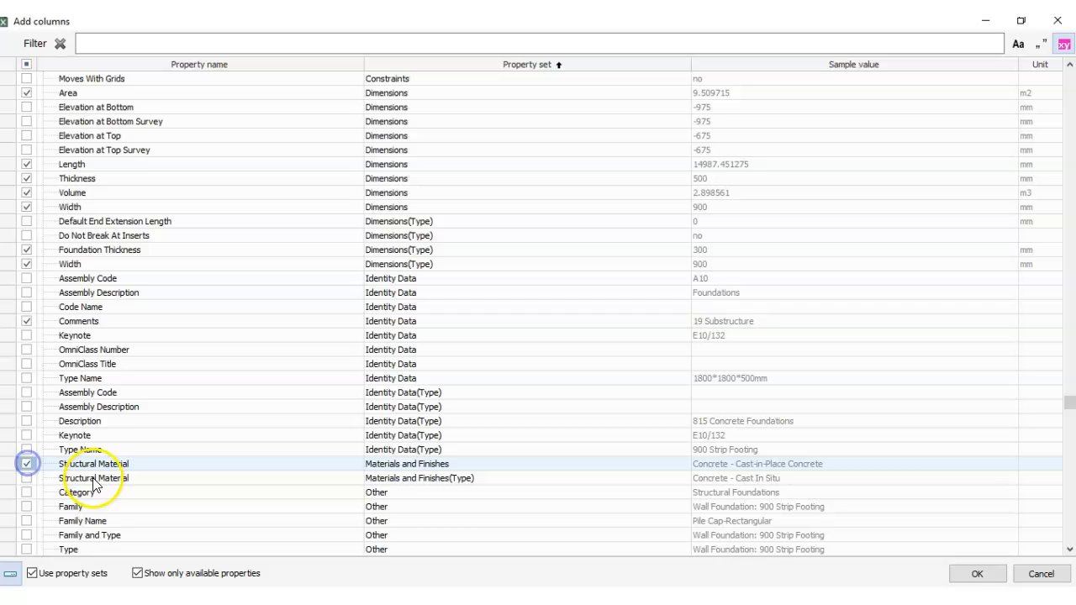
left_click(27, 480)
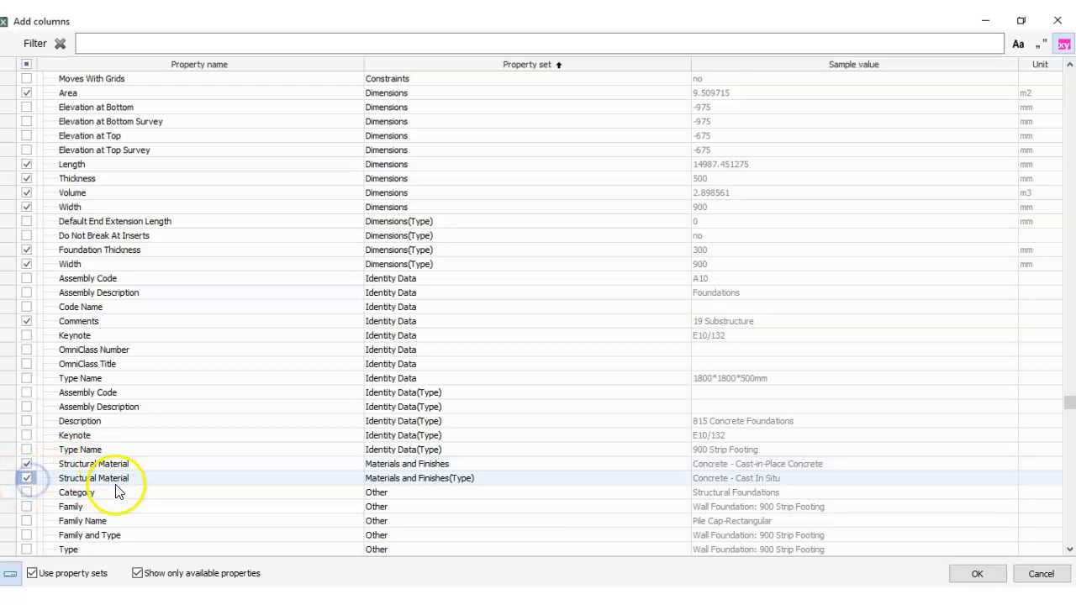
- Select the Family and Type property from the Other property set as a report column
key("Down")
key("Down")
key("Down")
key("Down")
key("Down")
key("Down")
key("Down")
key("Down")
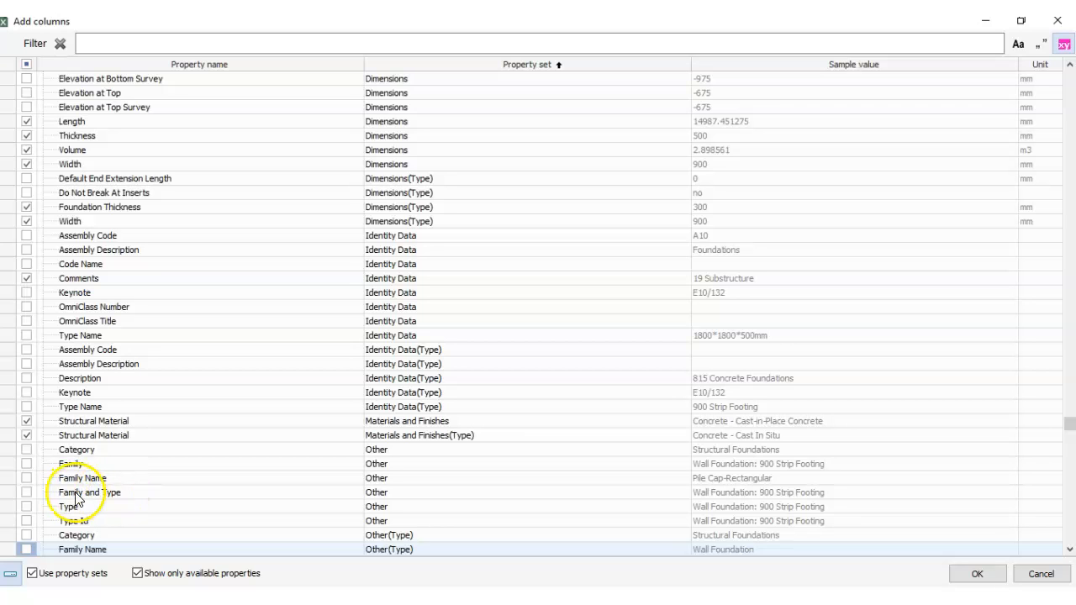
left_click(27, 492)
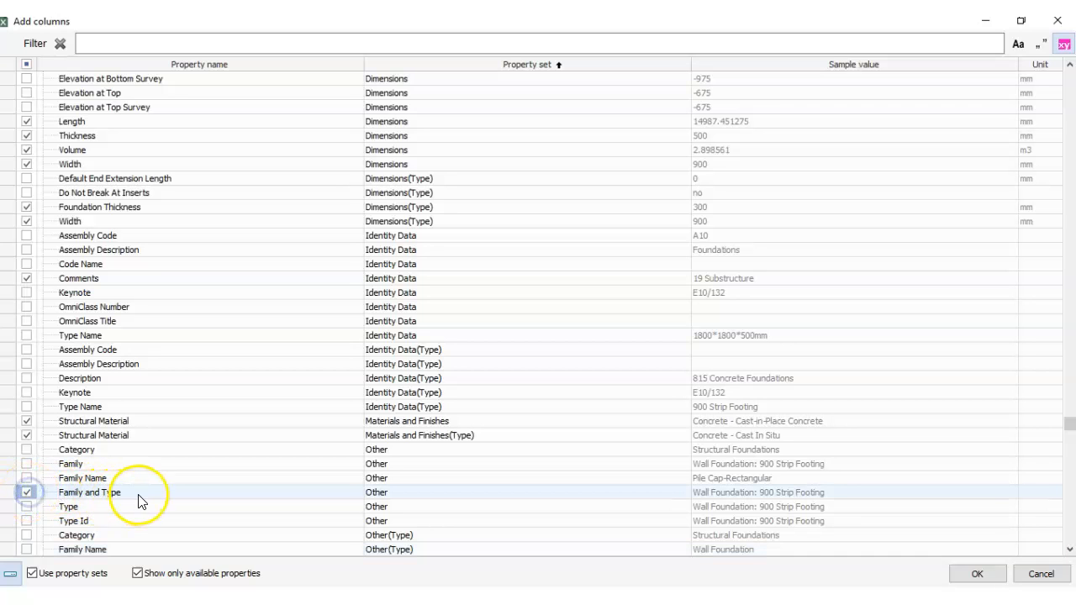
key("Down")
key("Down")
key("Down")
key("Down")
key("Down")
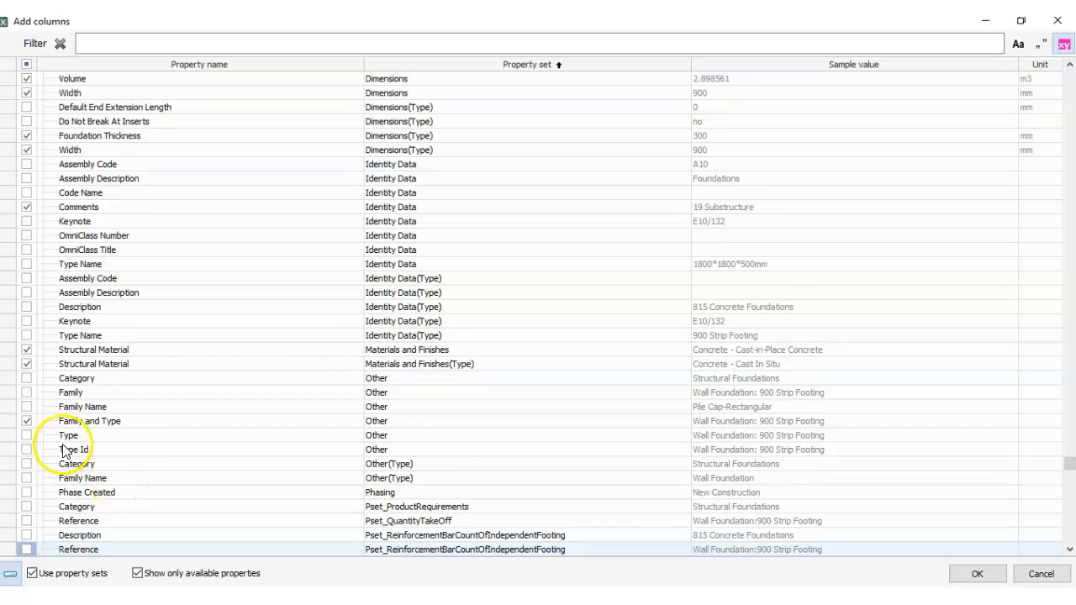
- Check the remaining available properties and add the full selection to the report as columns
key("Down")
key("Down")
key("Down")
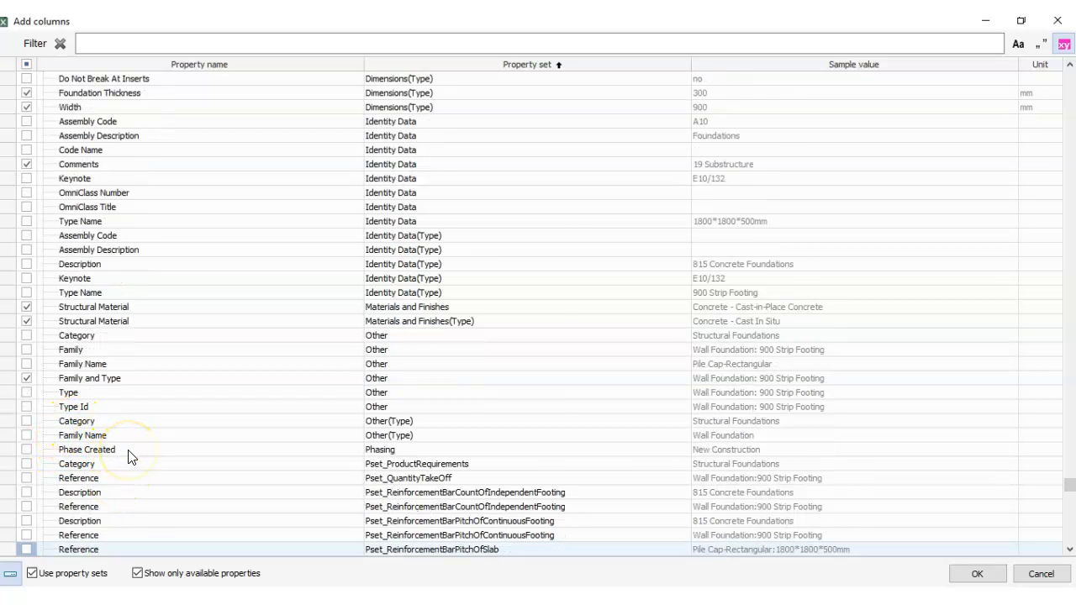
key("Down")
key("Down")
key("Down")
key("Down")
key("Down")
key("Down")
key("Down")
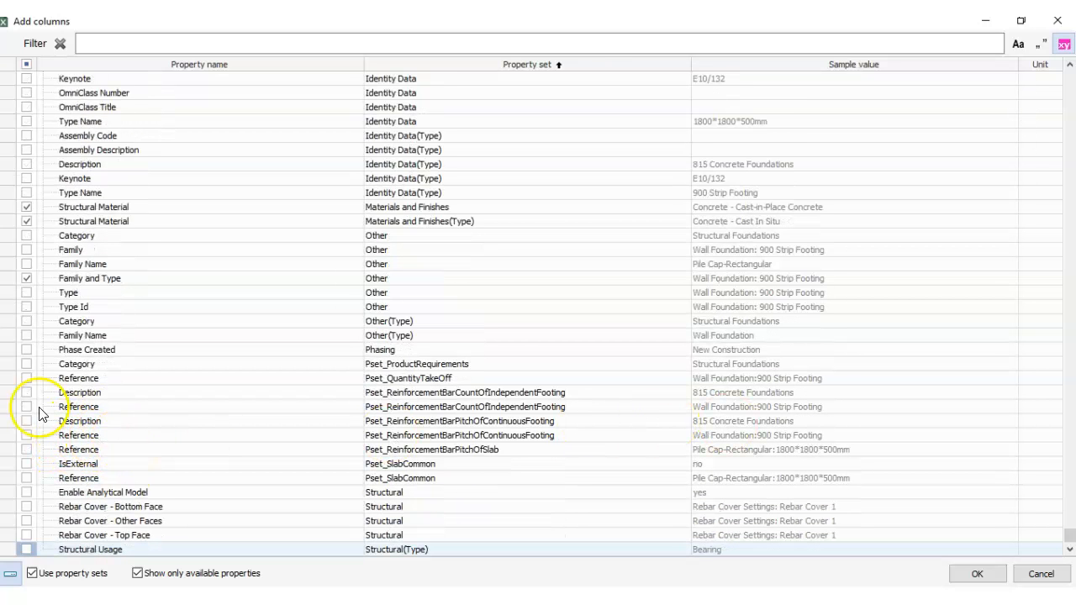
key("Up")
key("Up")
key("Up")
key("Up")
key("Up")
key("Up")
key("Up")
key("Up")
key("Up")
key("Up")
key("Up")
key("Up")
key("Up")
key("Up")
key("Up")
key("Up")
key("Up")
key("Up")
key("Up")
mouse_move(1070, 535)
left_mouse_down()
mouse_move(1069, 77)
mouse_move(1070, 535)
left_mouse_up()
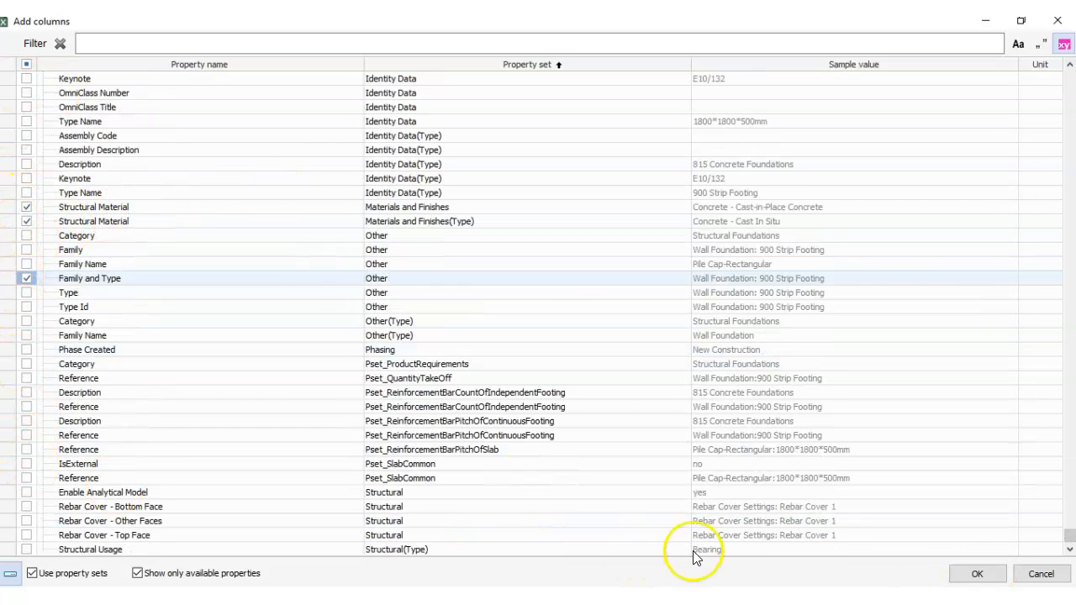
left_click(990, 574)
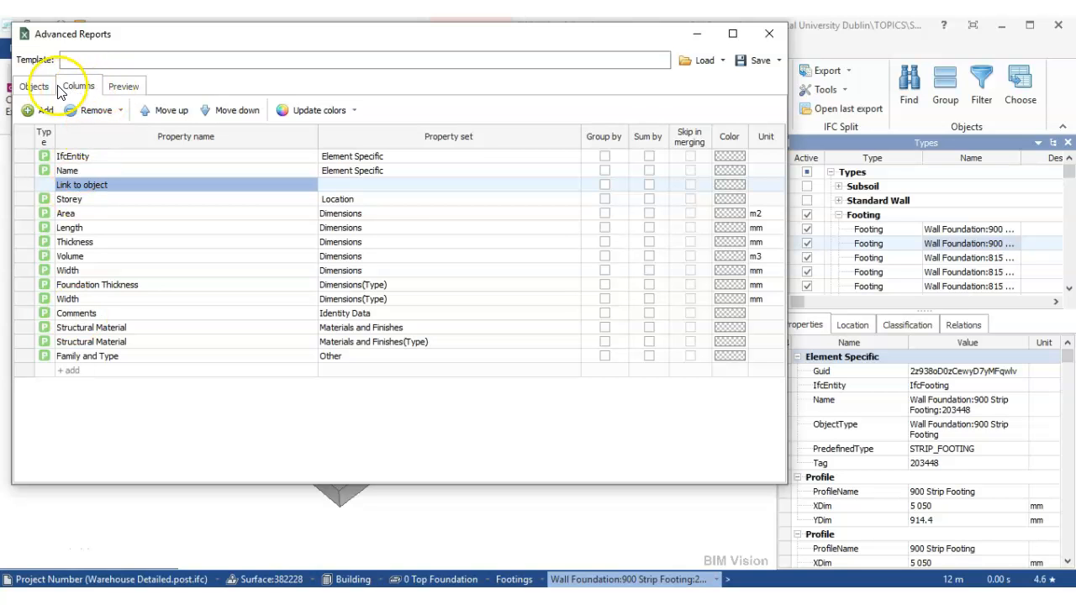
- Preview the report in a maximized window and examine its rows and property columns
left_click(123, 86)
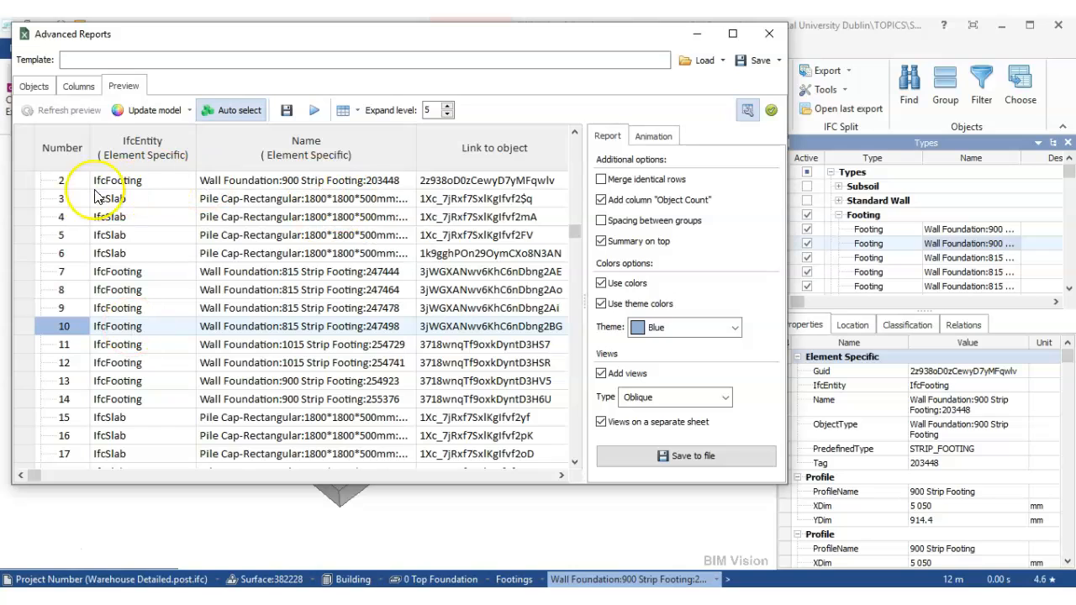
left_click_drag(572, 233, 573, 167)
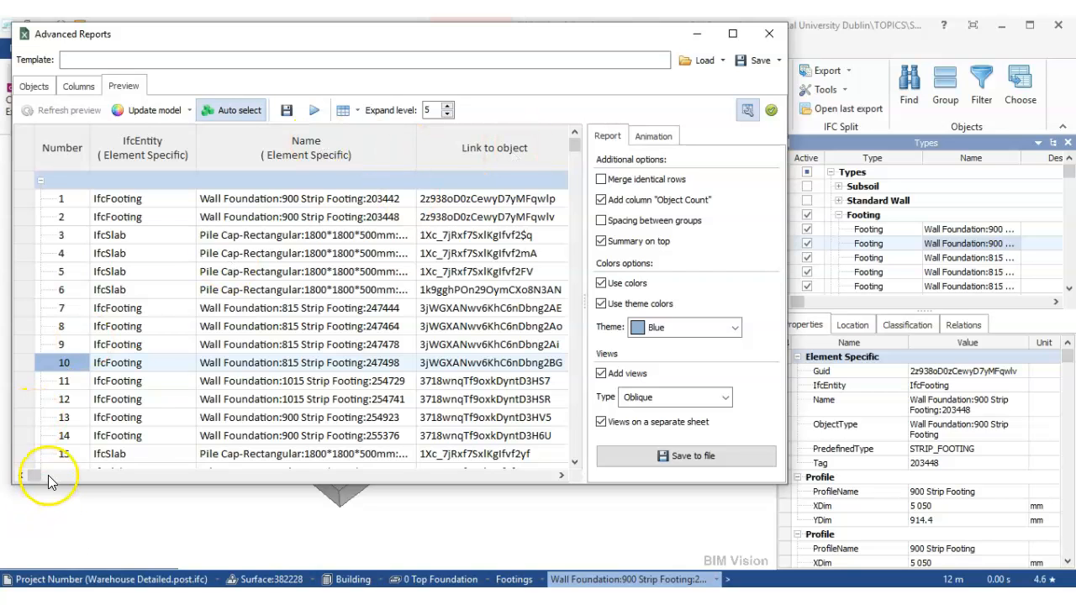
left_click_drag(47, 475, 361, 483)
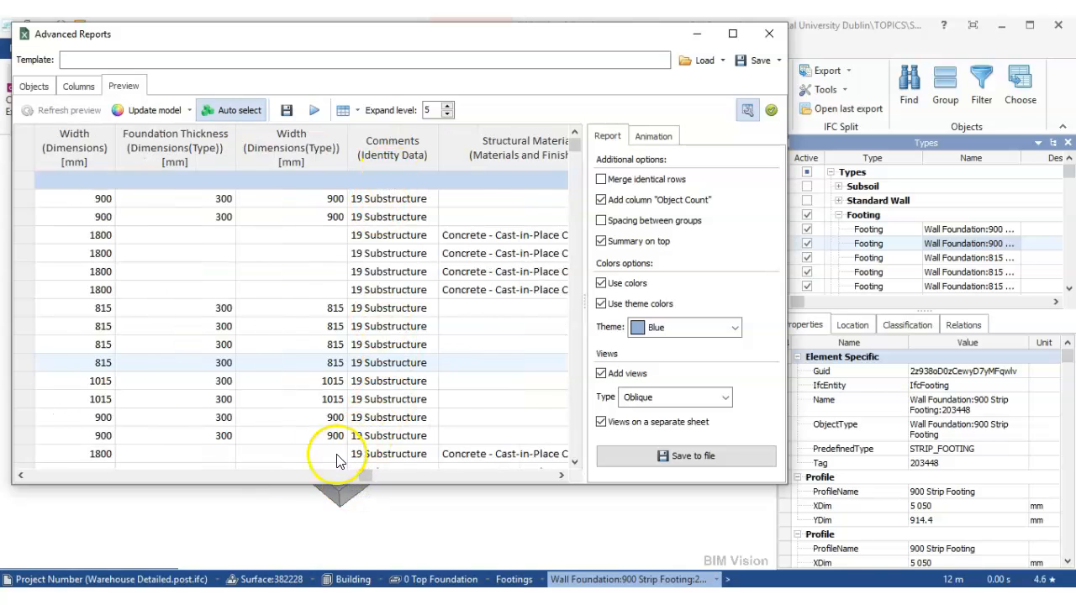
left_click_drag(376, 476, 30, 455)
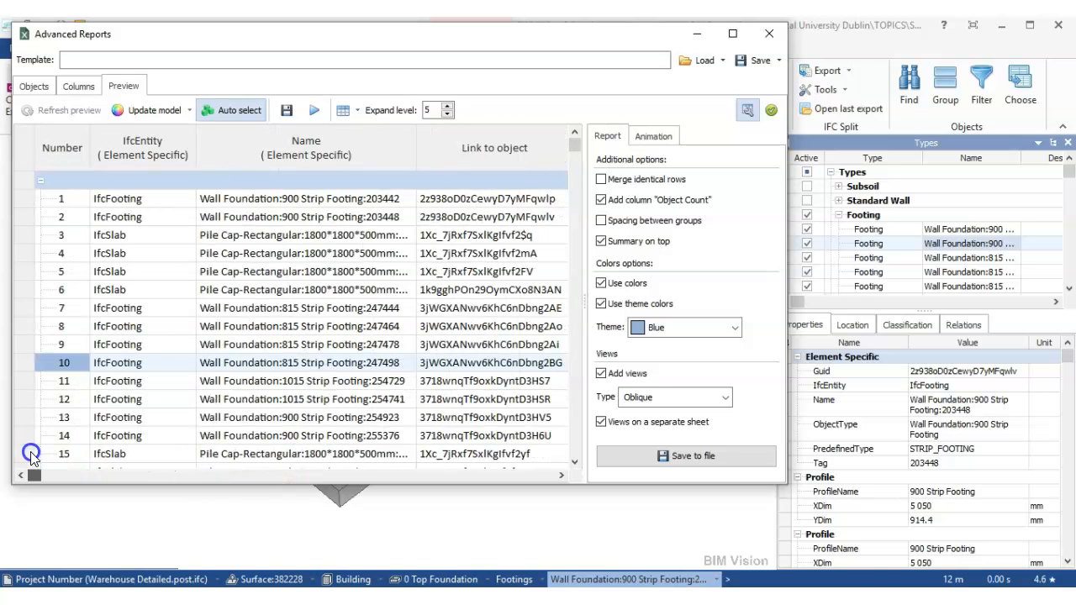
left_click(732, 33)
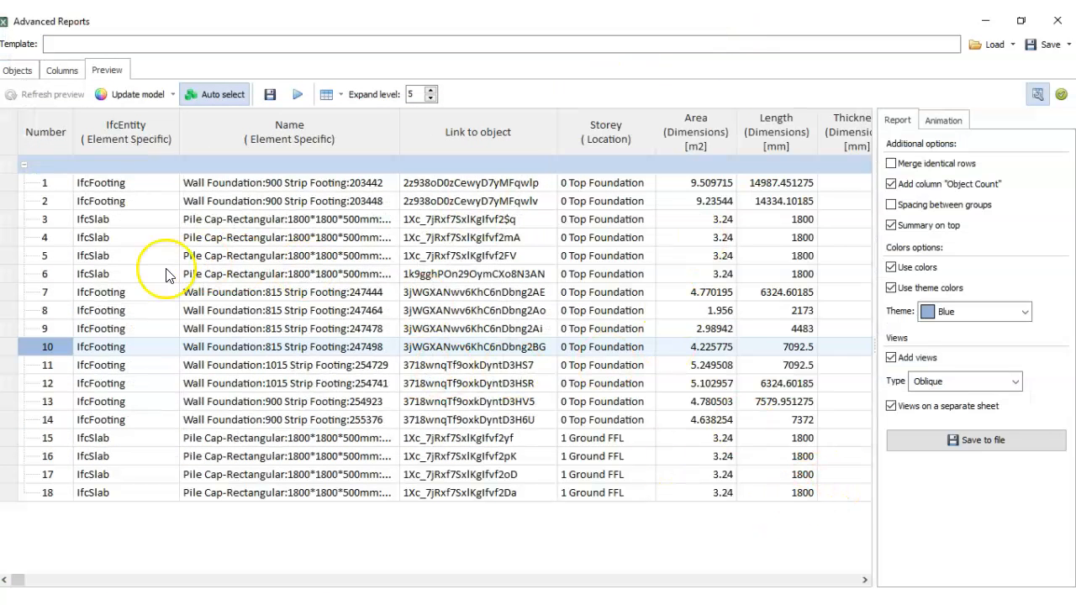
- Group the report by IfcEntity and Storey, sum it by Volume, and preview the result
left_click(61, 71)
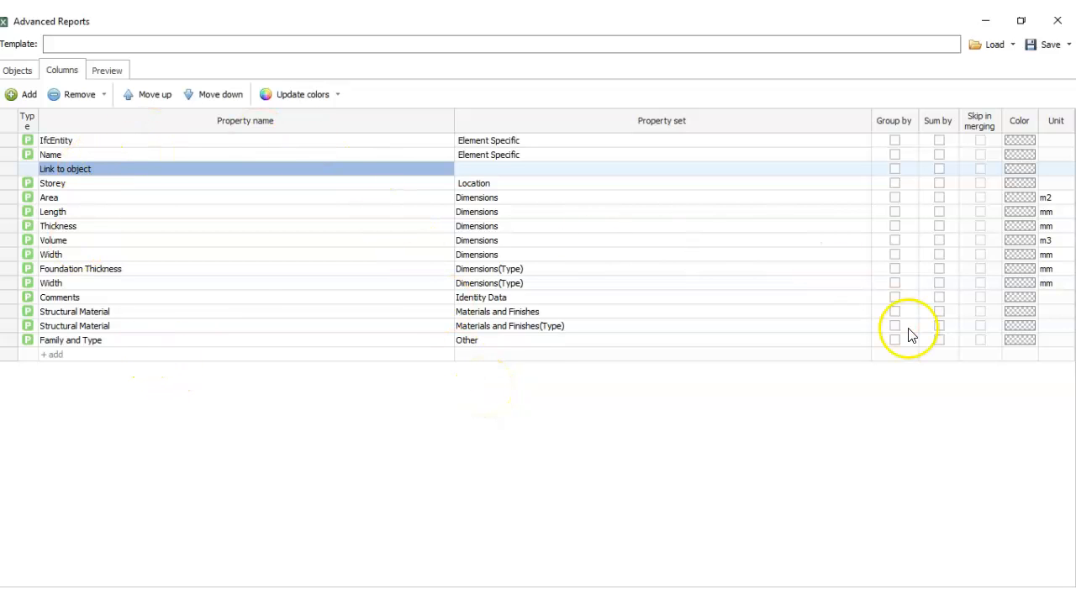
left_click(895, 141)
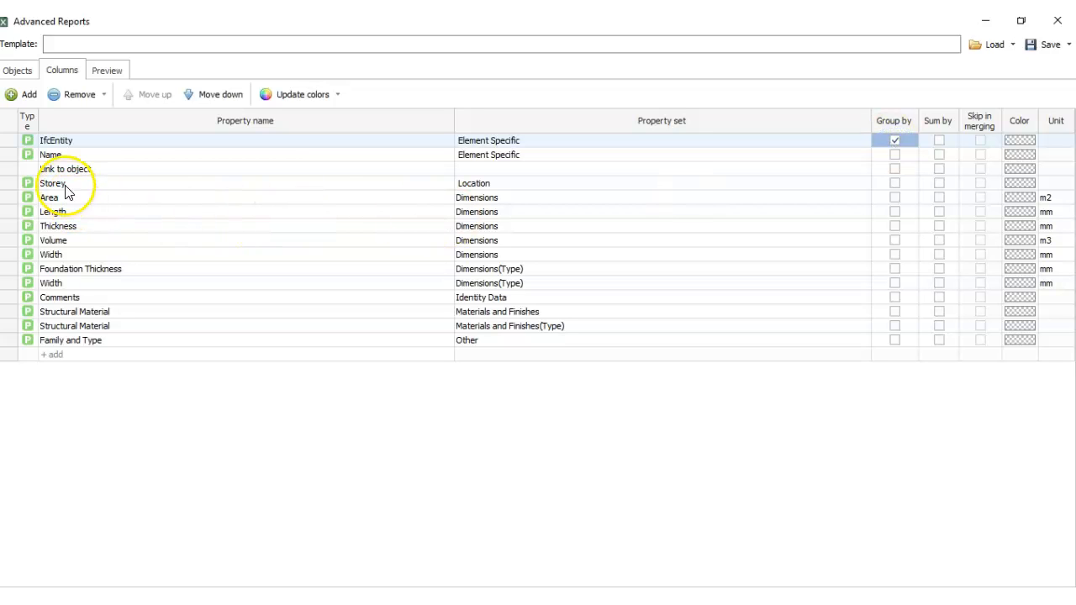
left_click(896, 183)
left_click(896, 184)
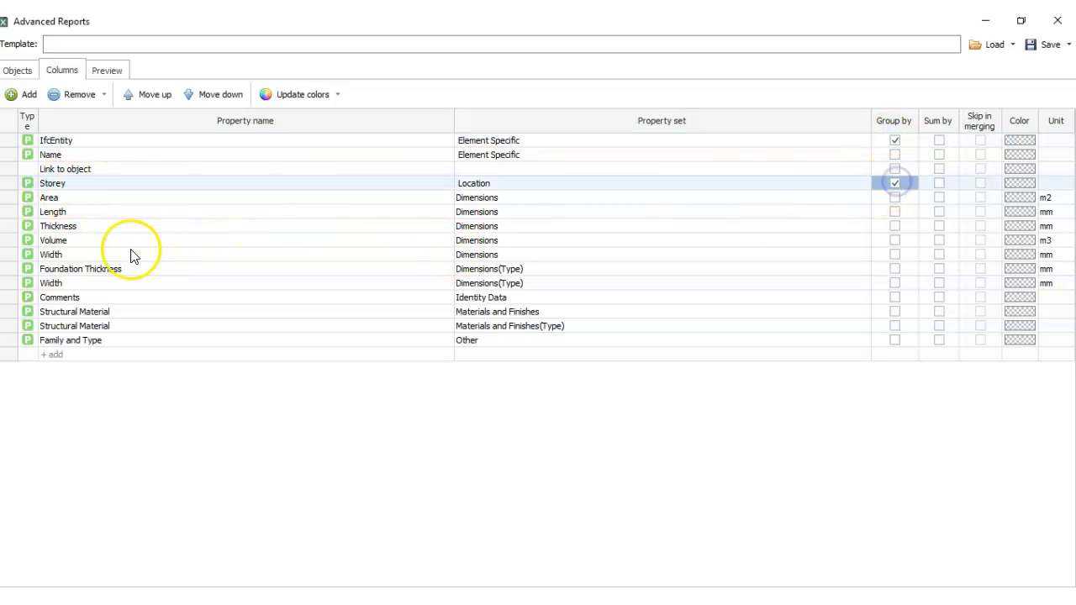
left_click(939, 241)
left_click(938, 240)
left_click(109, 70)
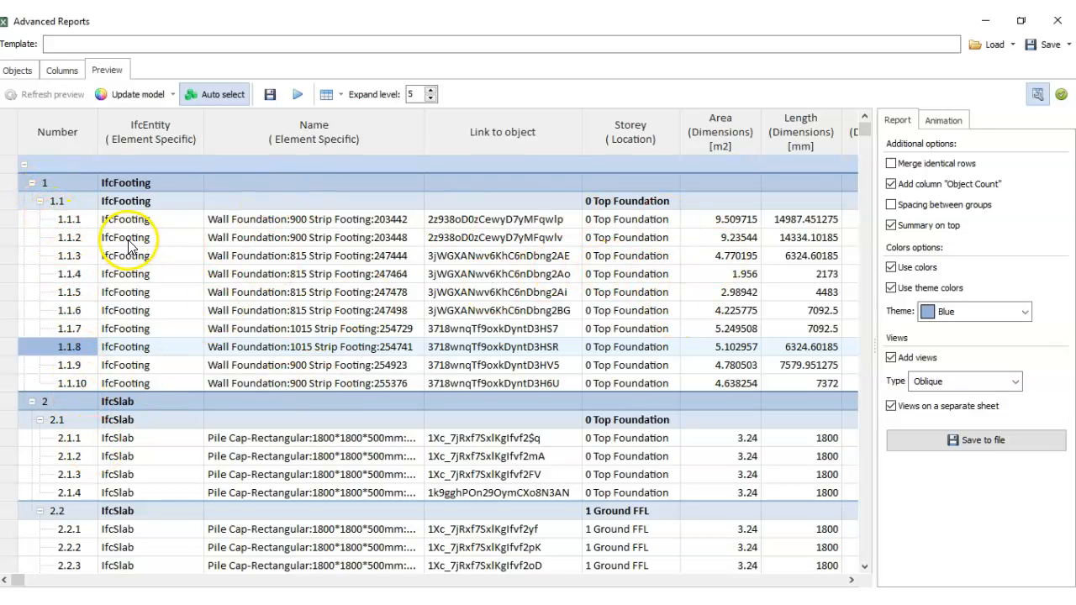
- Remove the grouping by IfcEntity and Storey and the summing by Volume
left_click(55, 72)
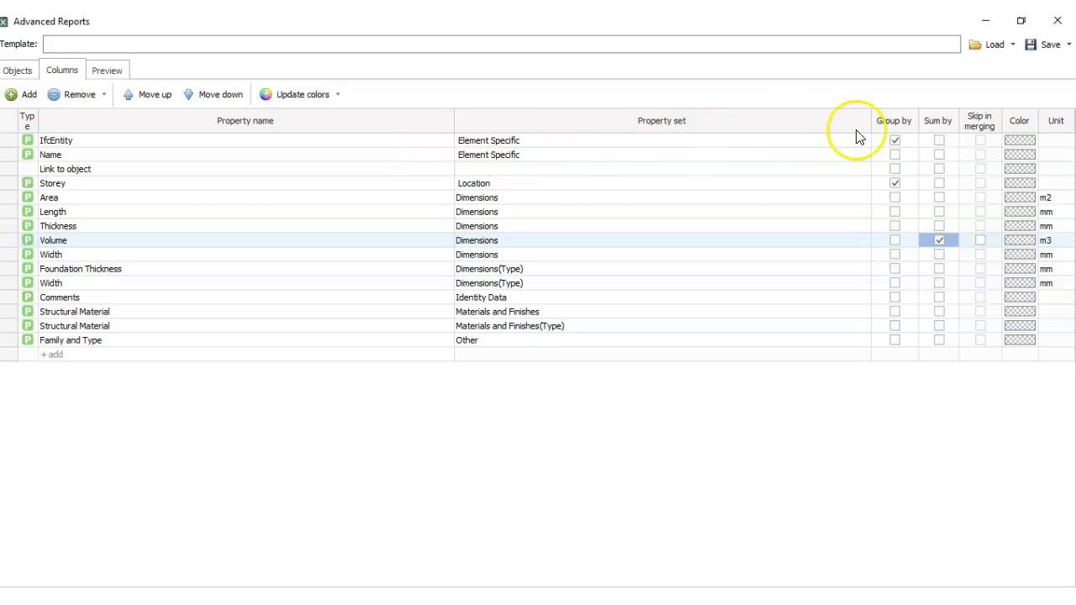
left_click(895, 141)
left_click(895, 183)
left_click(939, 243)
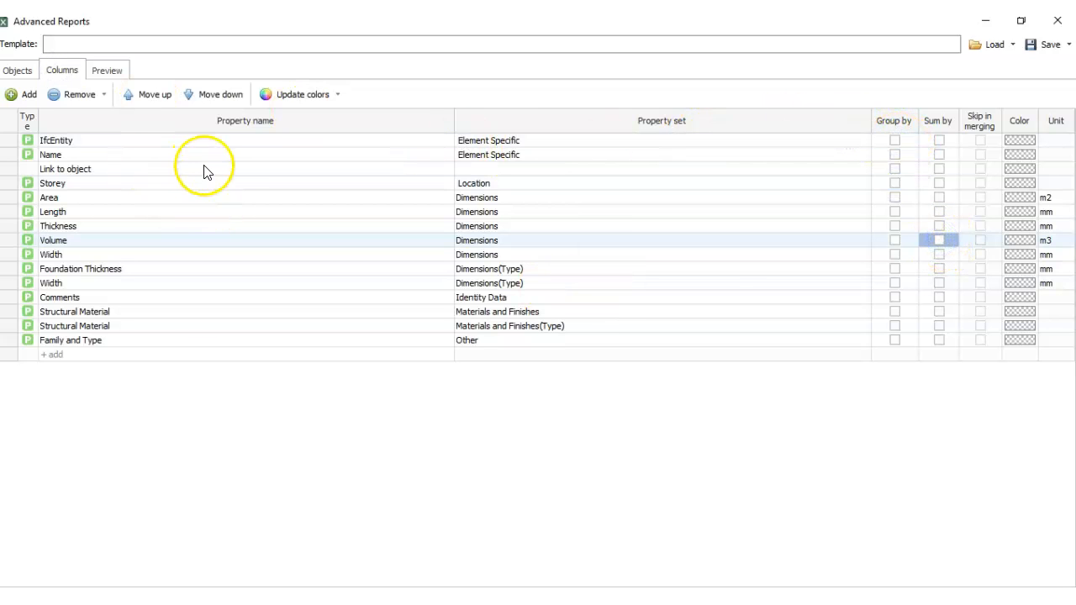
- Recheck the report's object selectors, column list and ungrouped preview with its output options
left_click(30, 72)
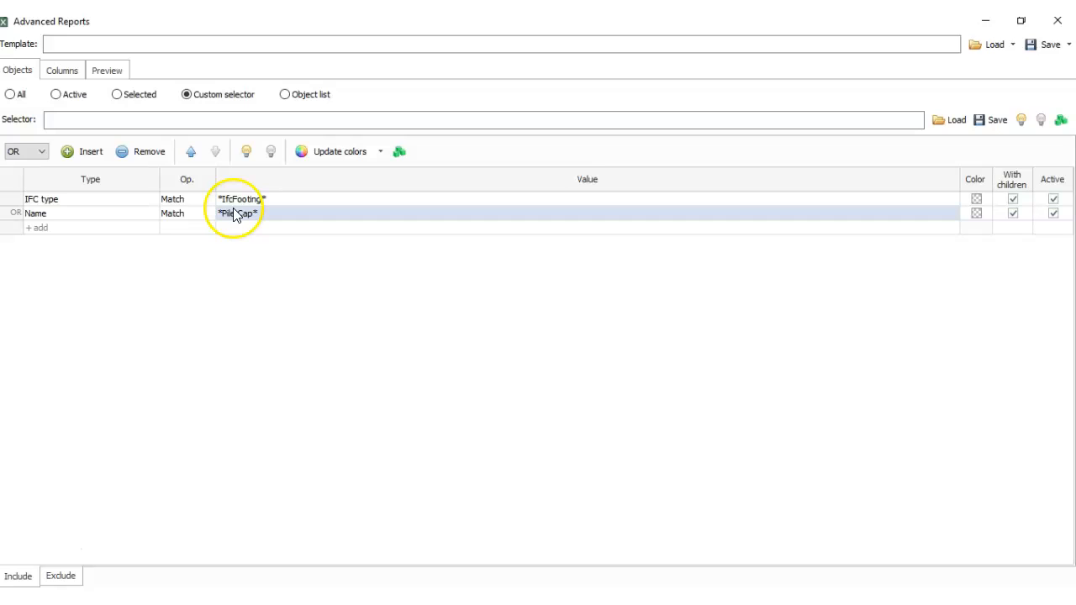
left_click(62, 72)
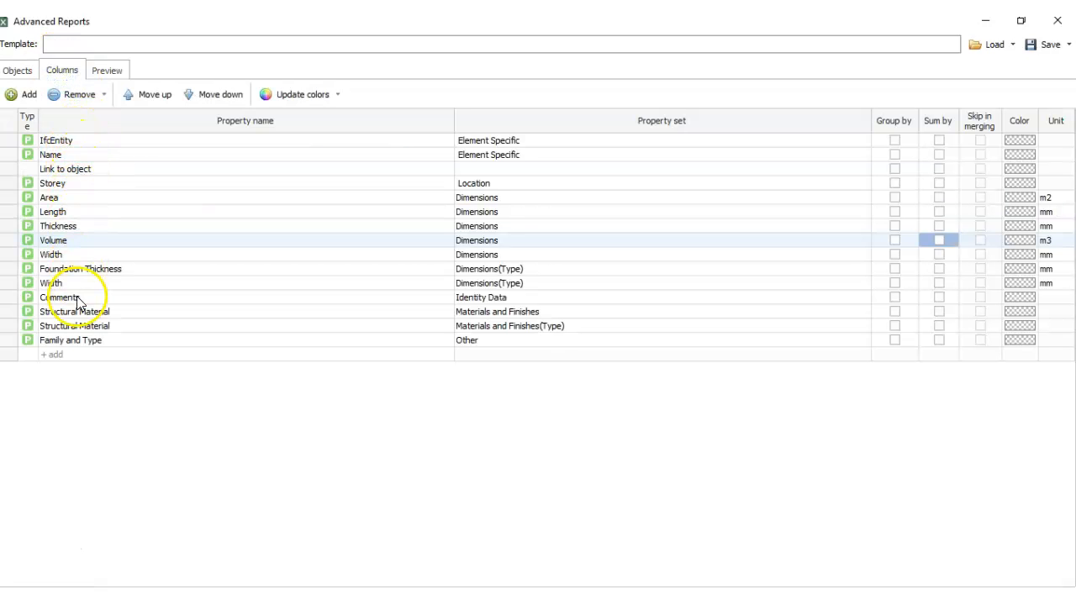
left_click(106, 71)
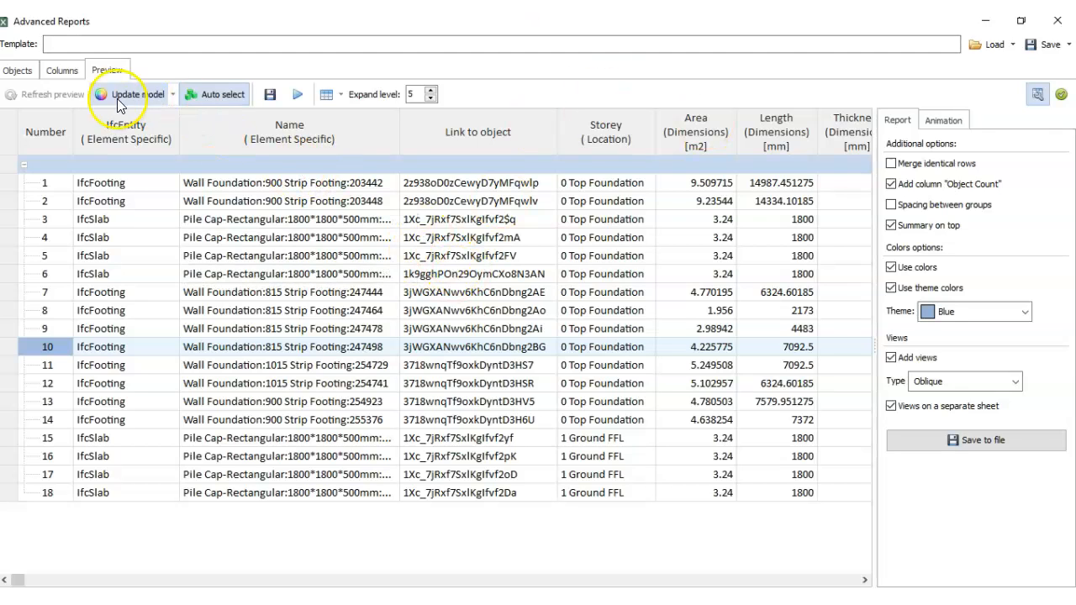
left_click(61, 72)
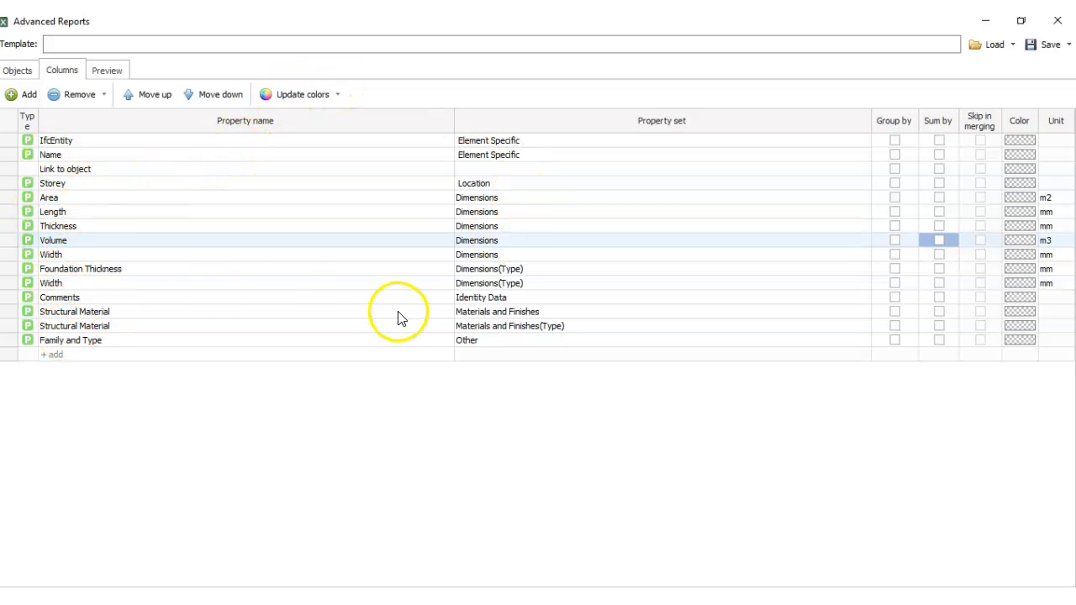
left_click(108, 69)
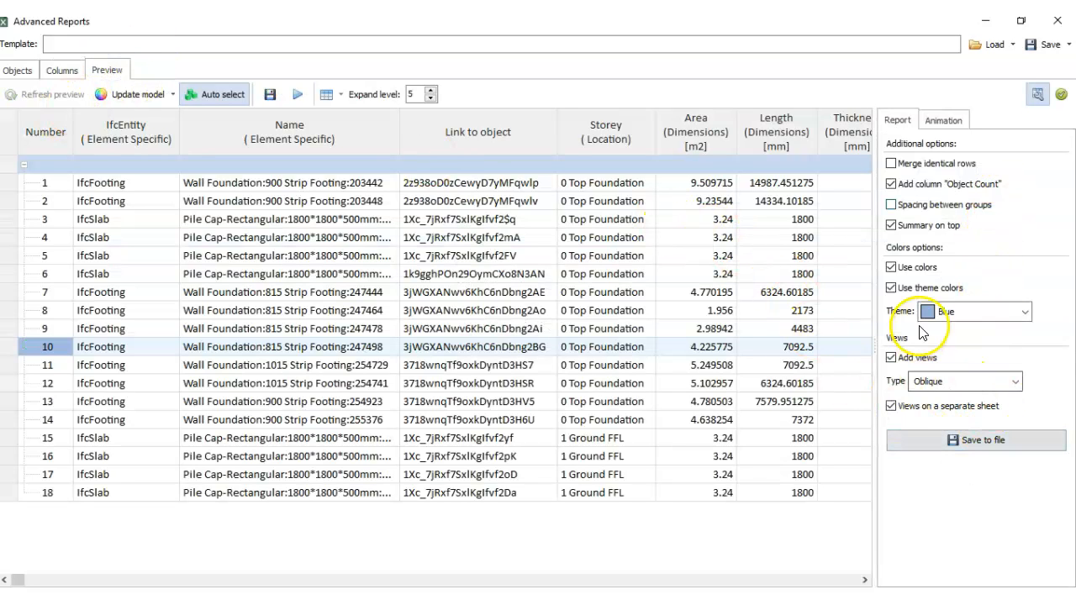
- Save the report as the Excel file "Warehouse Detailed.post" in the IFCs folder
left_click(938, 442)
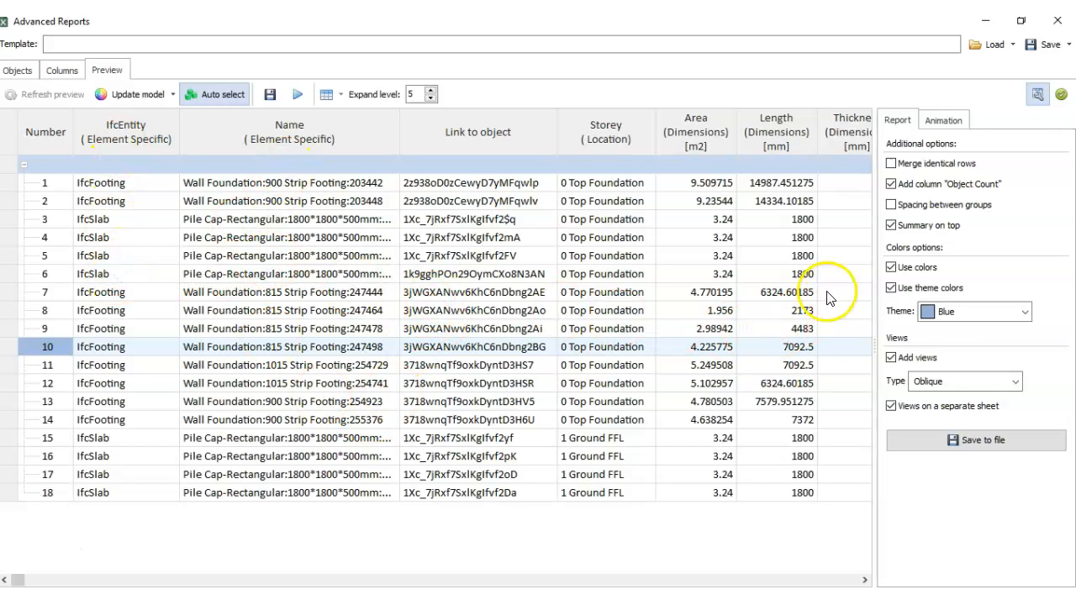
left_click(958, 443)
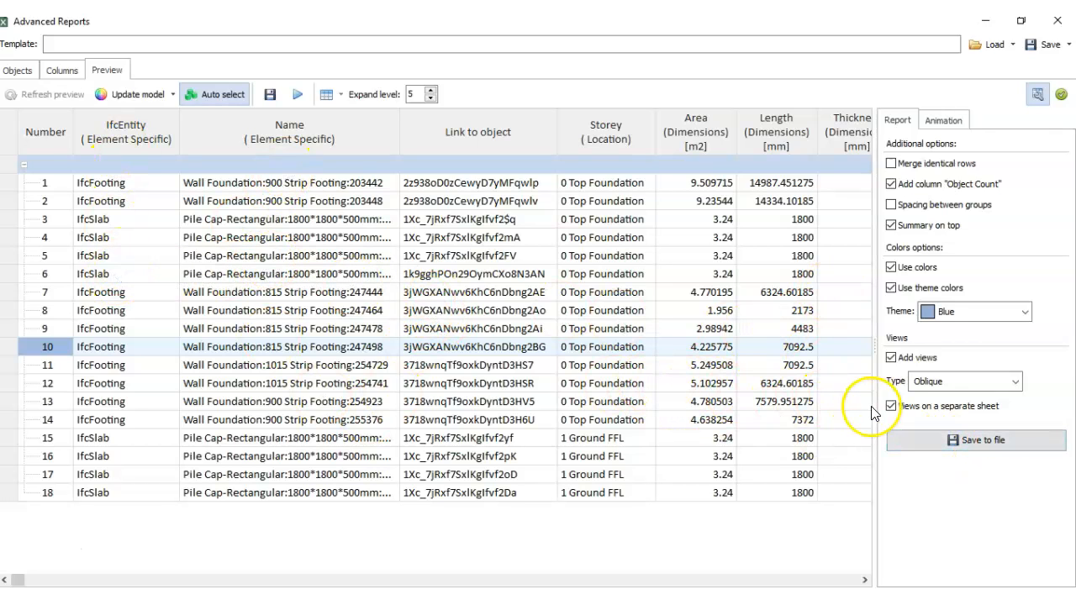
left_click(974, 443)
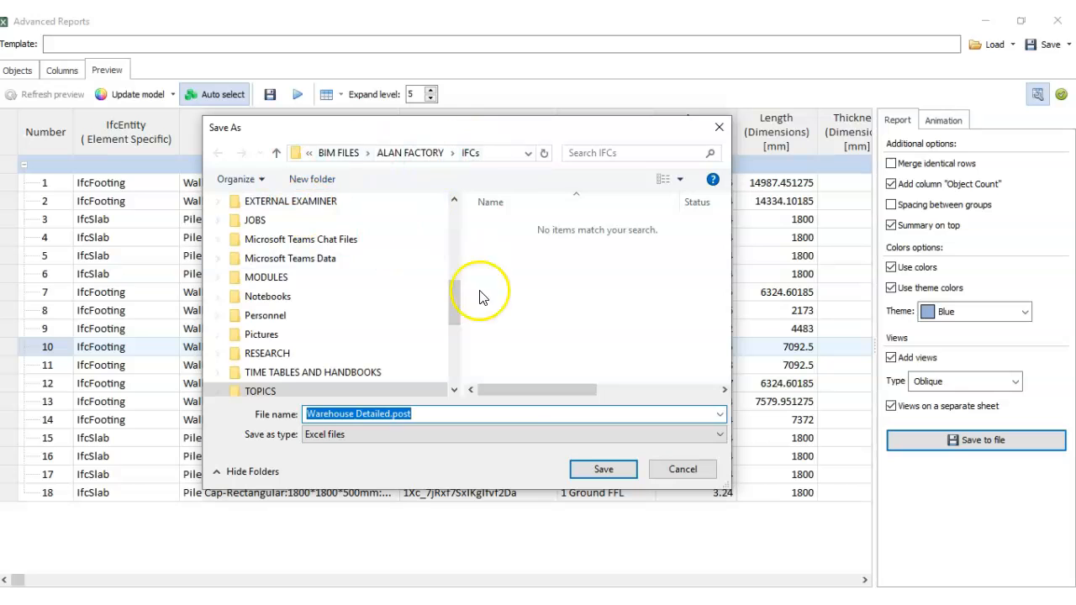
left_click(614, 476)
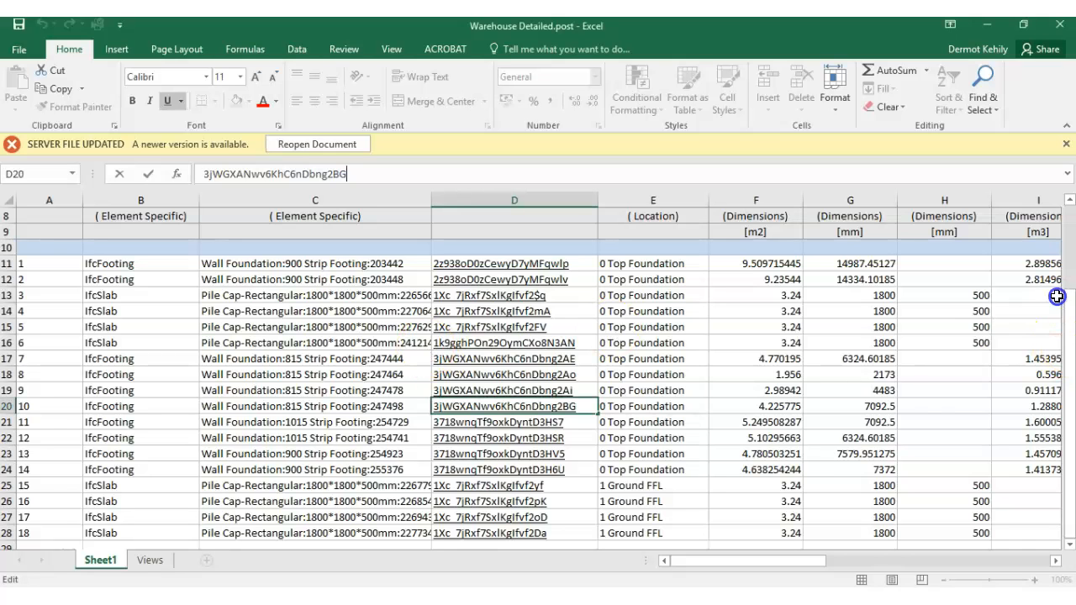
- Switch to Excel and examine the exported report's file details, element names, object links and storeys
left_click_drag(1072, 292, 1068, 223)
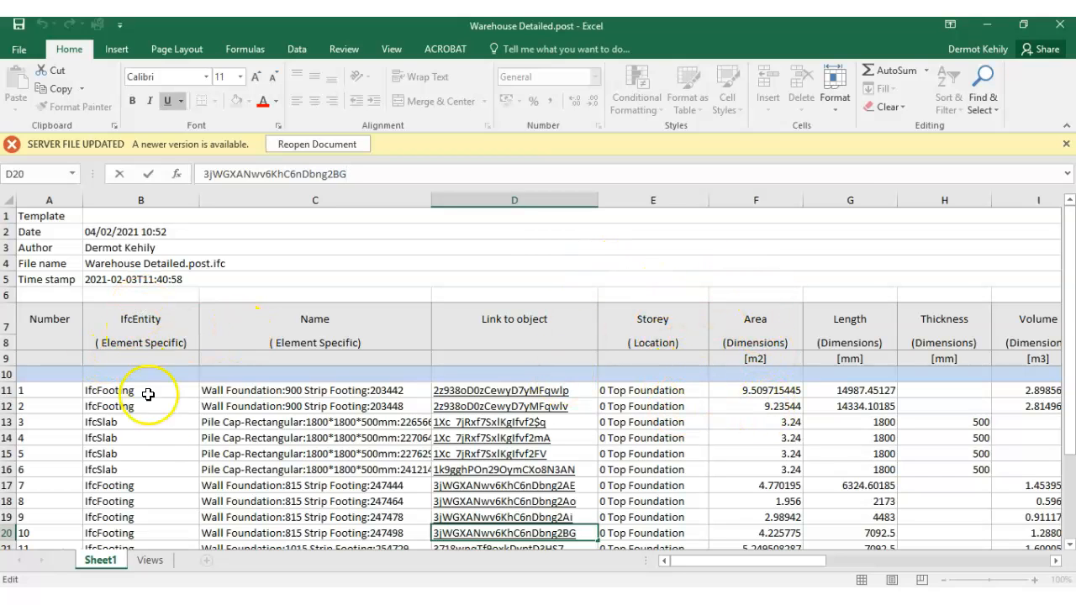
left_click(325, 316)
scroll(300, 389, "down", 3)
scroll(370, 391, "up", 3)
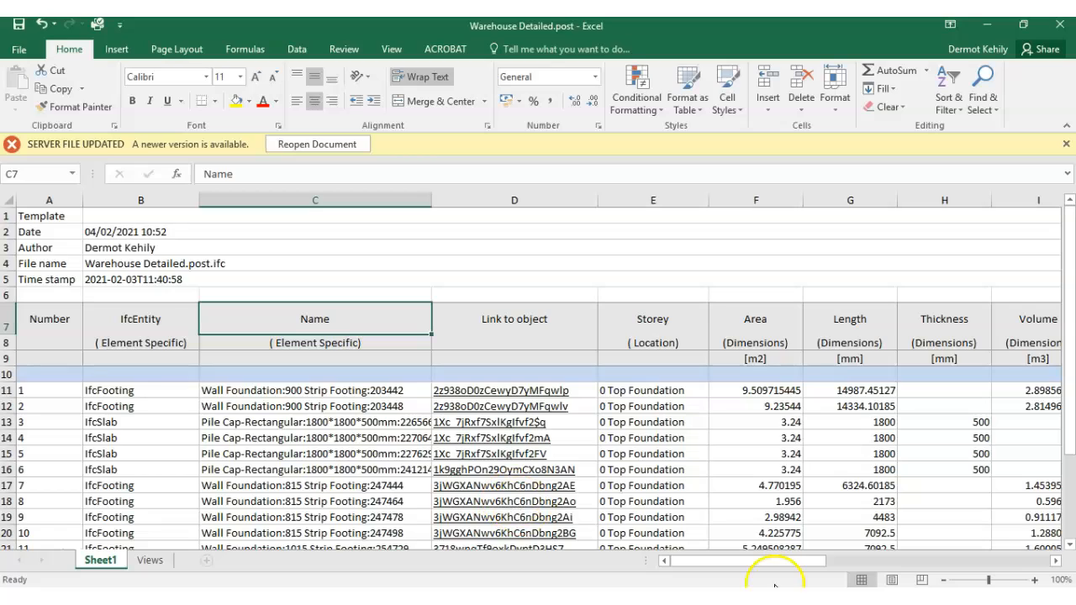
left_click_drag(782, 561, 819, 559)
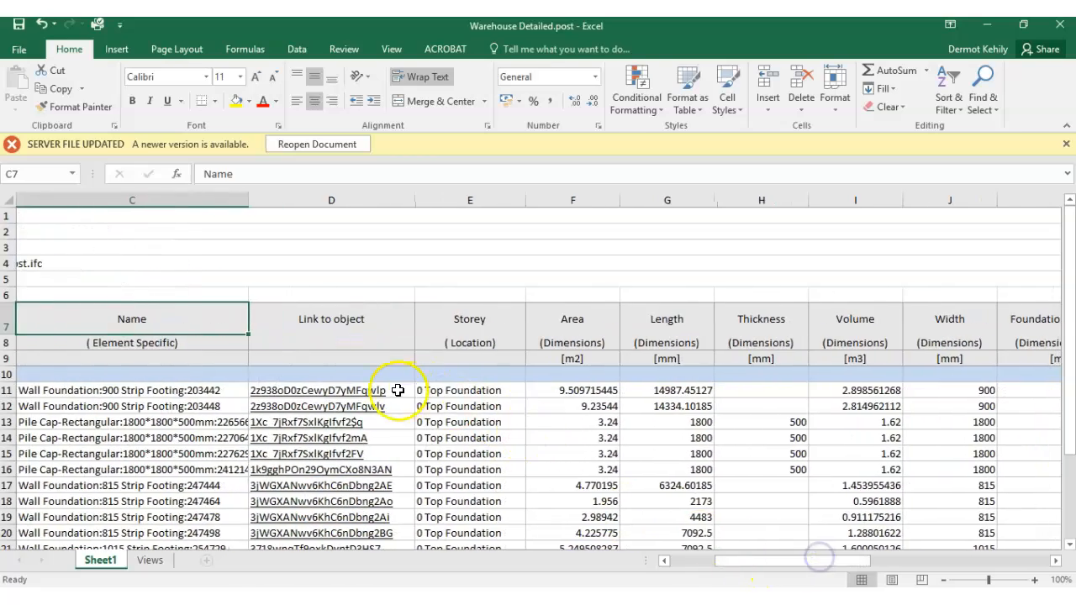
scroll(420, 385, "down", 5)
scroll(444, 383, "up", 5)
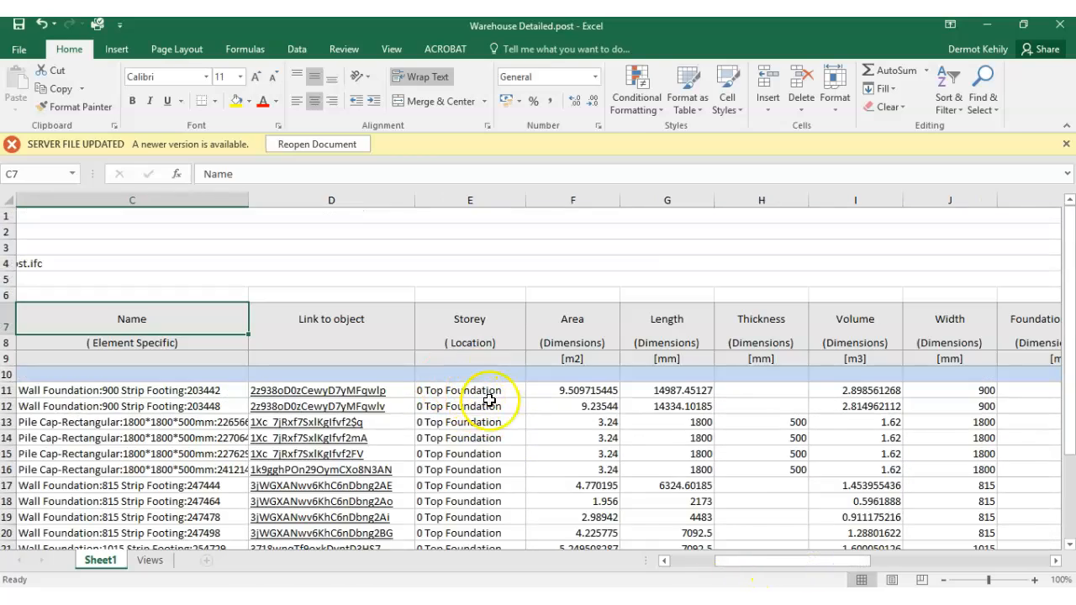
- Inspect the Area, Length, Thickness and Volume headings and compare the Width columns from Dimensions and Dimensions(Type)
left_click_drag(779, 564, 819, 555)
left_click(156, 319)
left_click(247, 320)
left_click(401, 319)
left_click(450, 319)
left_click(538, 327)
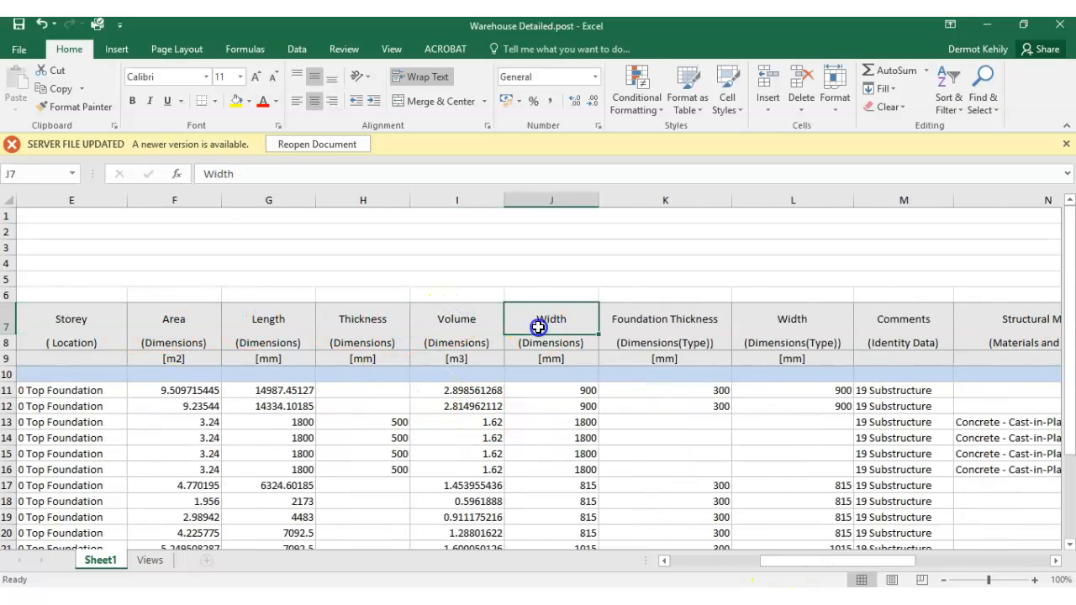
left_click(797, 325)
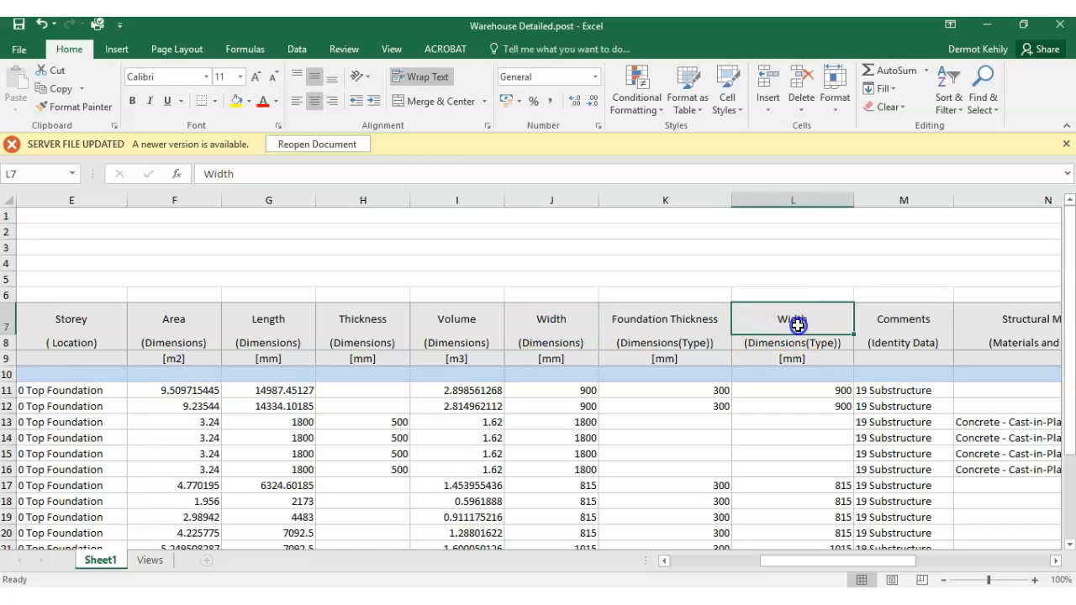
left_click(552, 343)
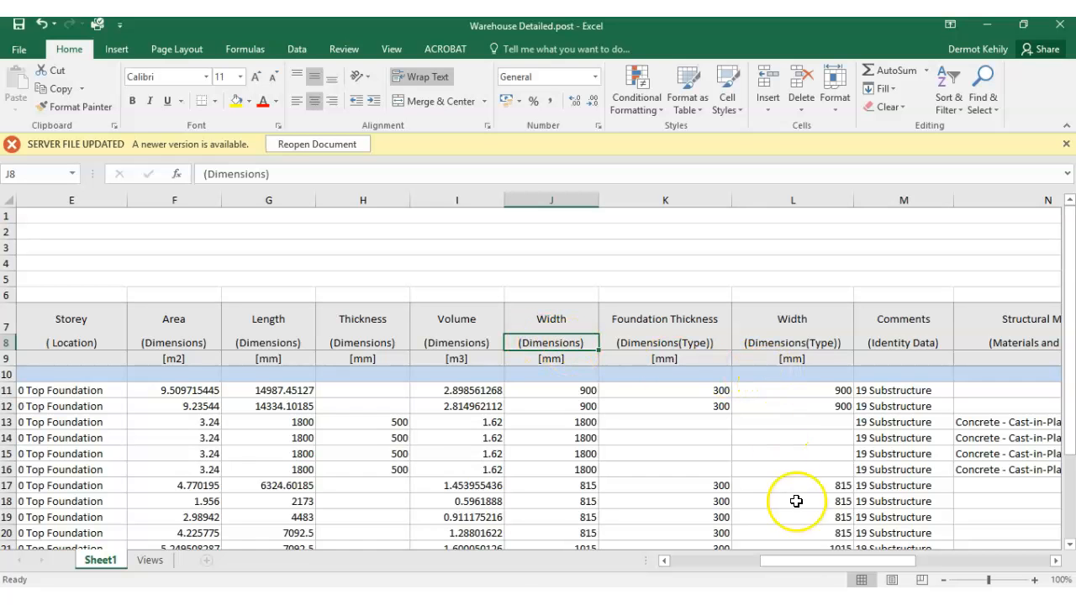
- Review the complete list of exported footing and pile cap rows at 90% zoom
left_click_drag(867, 559, 696, 541)
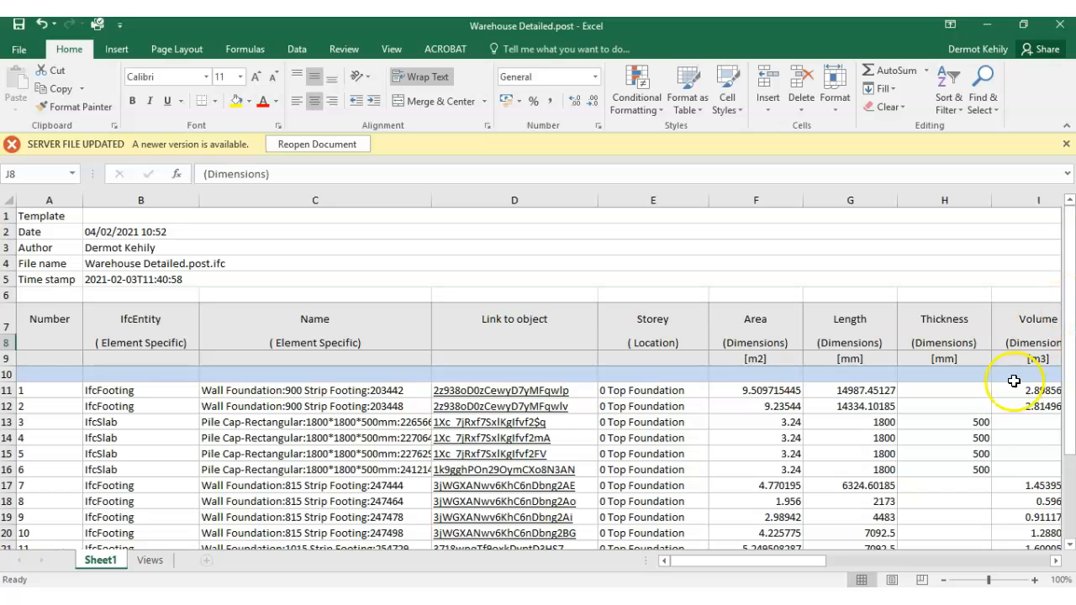
left_click(943, 580)
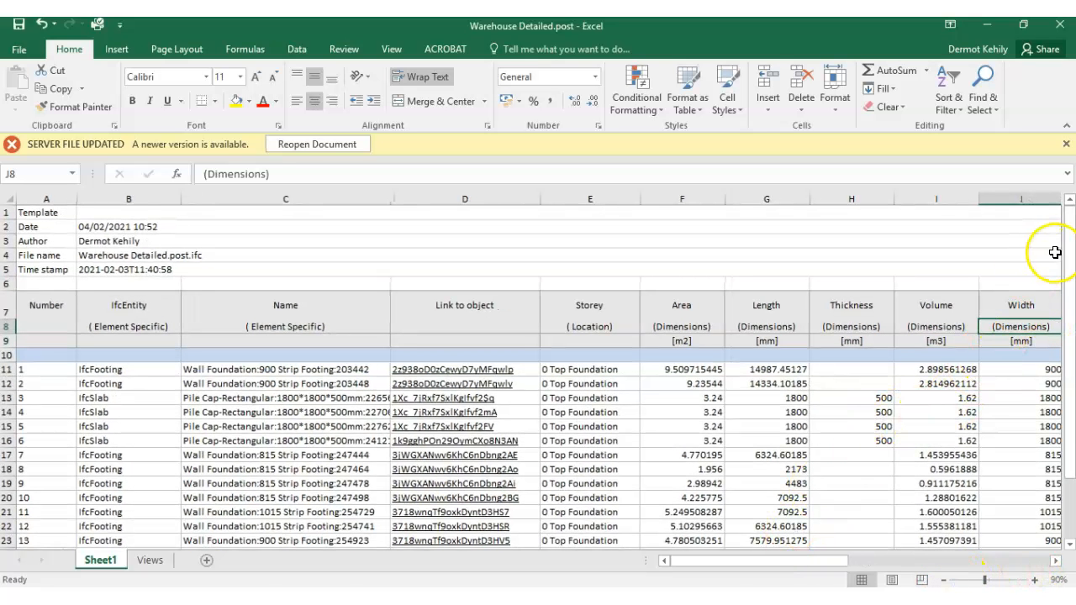
mouse_move(1068, 269)
left_mouse_down()
mouse_move(1067, 279)
mouse_move(1067, 256)
left_mouse_up()
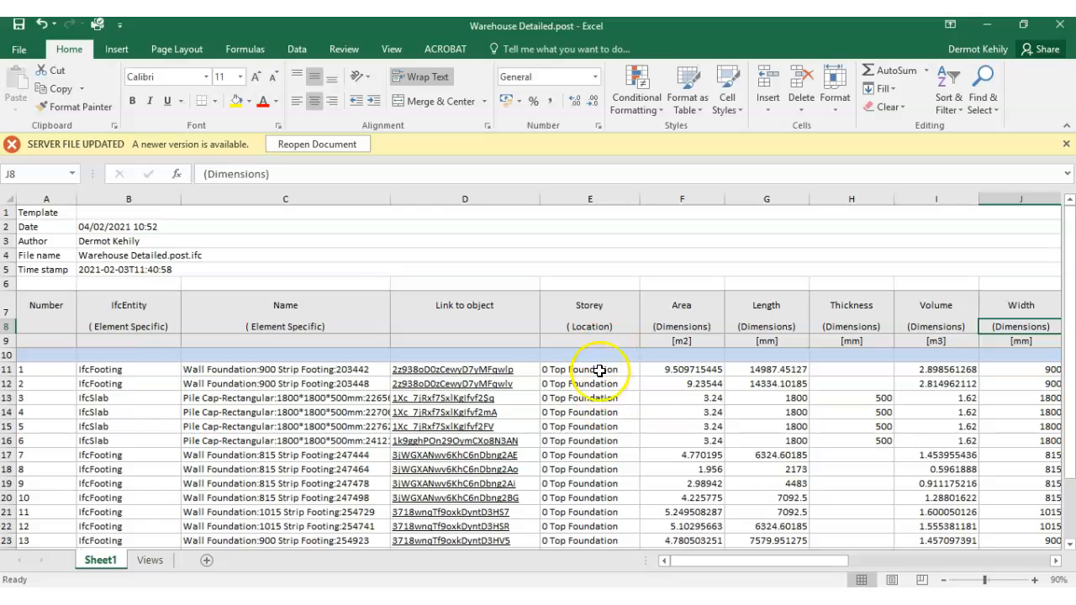
scroll(594, 368, "down", 3)
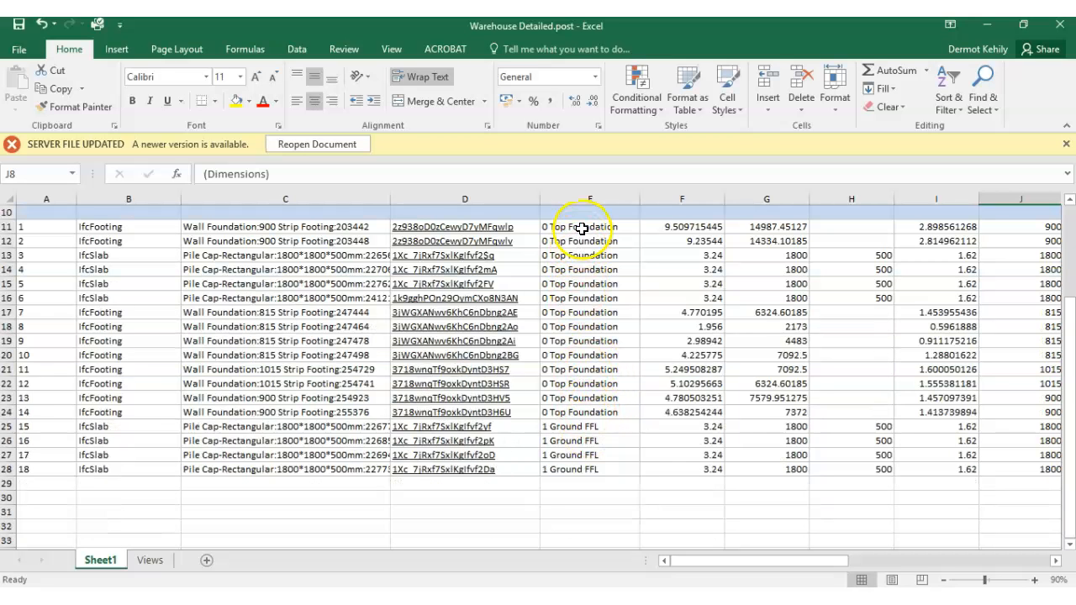
- Compare the storey entries of the footing and pile cap rows, including the four pile caps in rows 25 to 28
left_click_drag(572, 413, 579, 288)
scroll(594, 331, "down", 3)
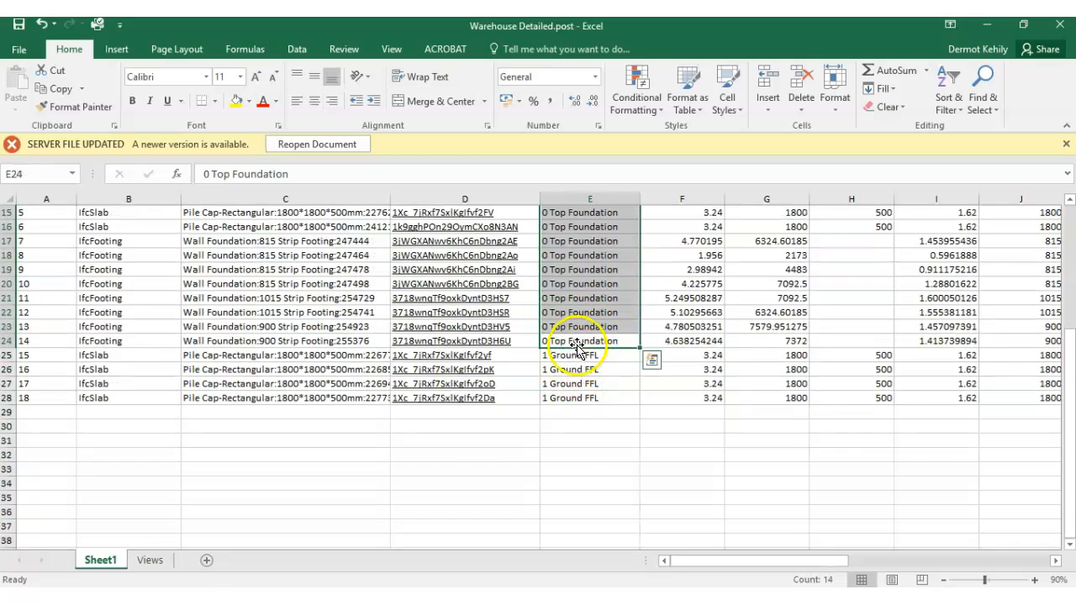
left_click(574, 357)
left_click(578, 384)
left_click(579, 399)
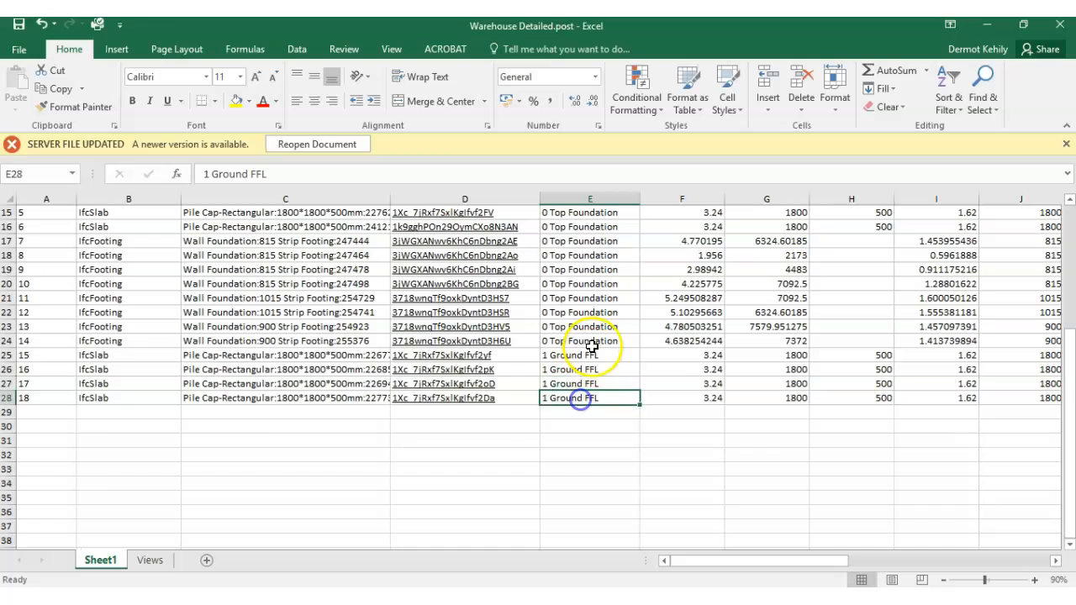
scroll(590, 344, "up", 2)
scroll(573, 429, "up", 2)
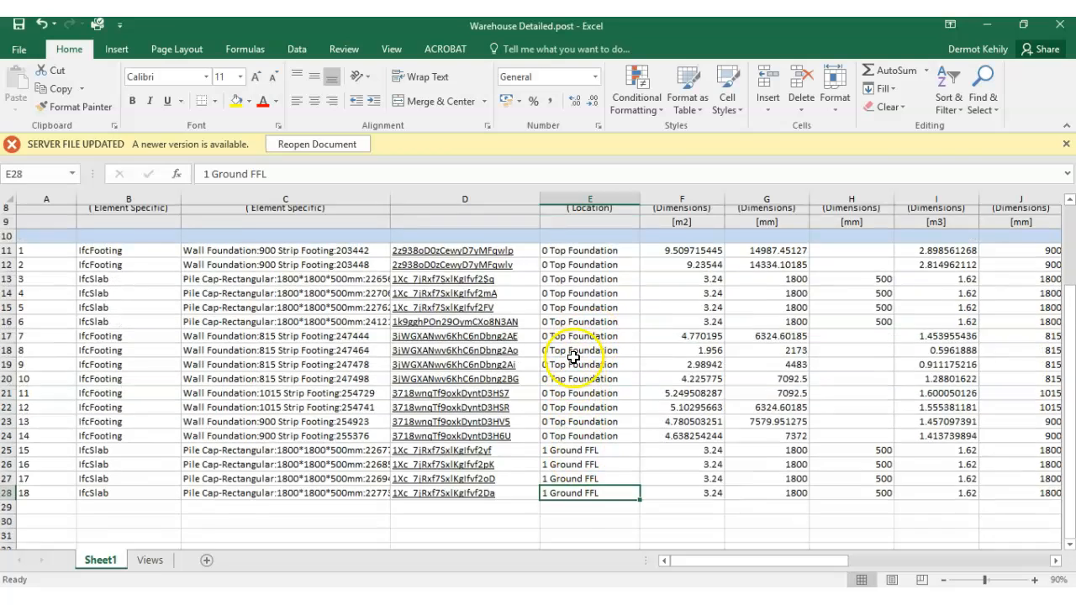
scroll(586, 445, "down", 2)
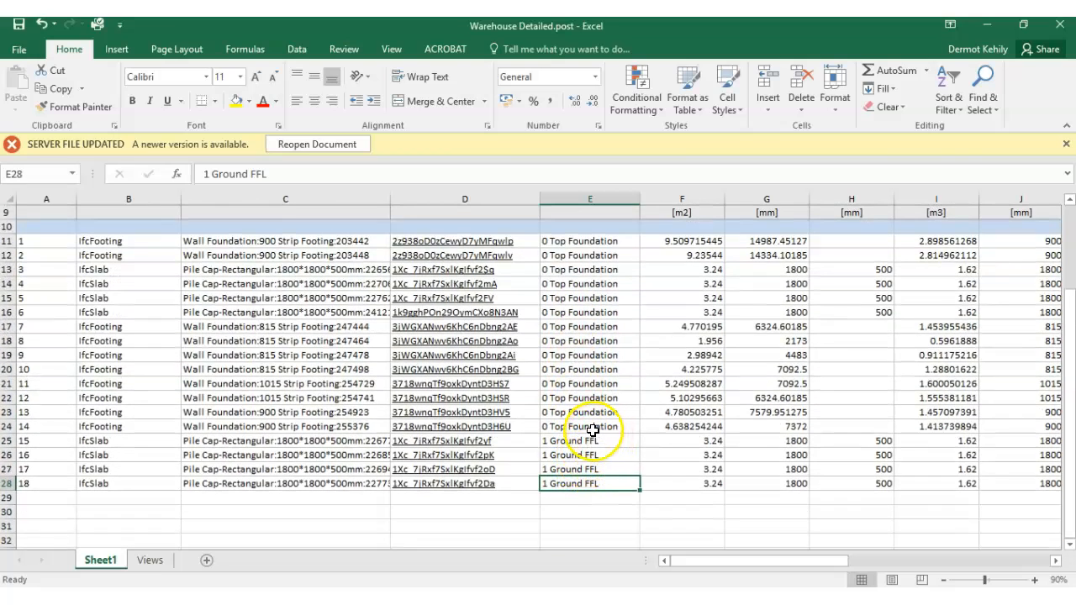
scroll(593, 445, "up", 3)
scroll(585, 433, "down", 3)
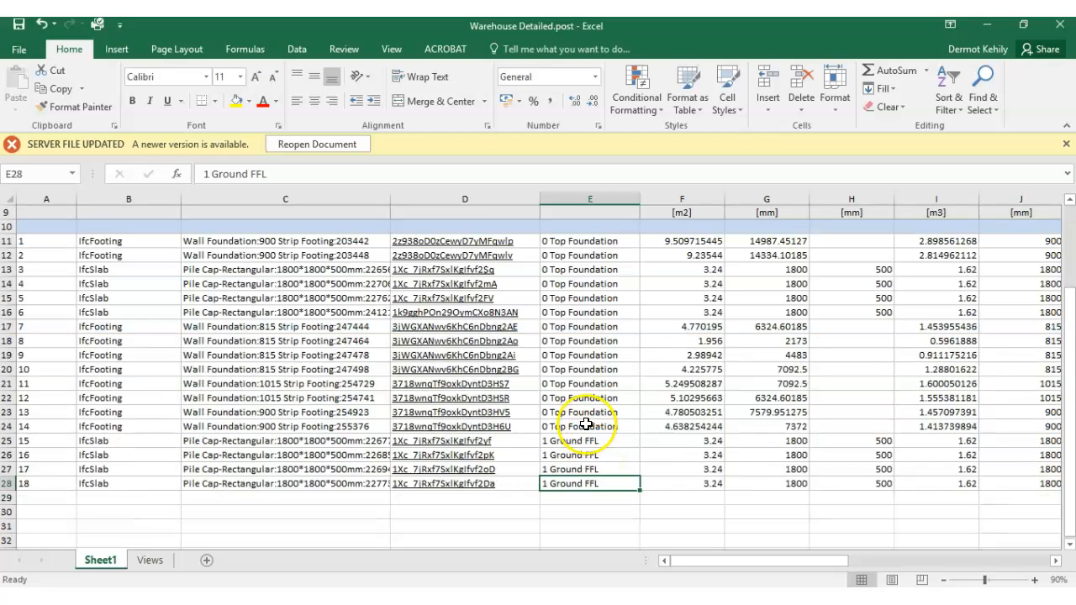
- Copy the "0 Top Foundation" storey from E21:E24 over the storeys of the last four pile caps in E25:E28
left_click_drag(575, 424, 586, 387)
right_click(585, 387)
left_click(624, 84)
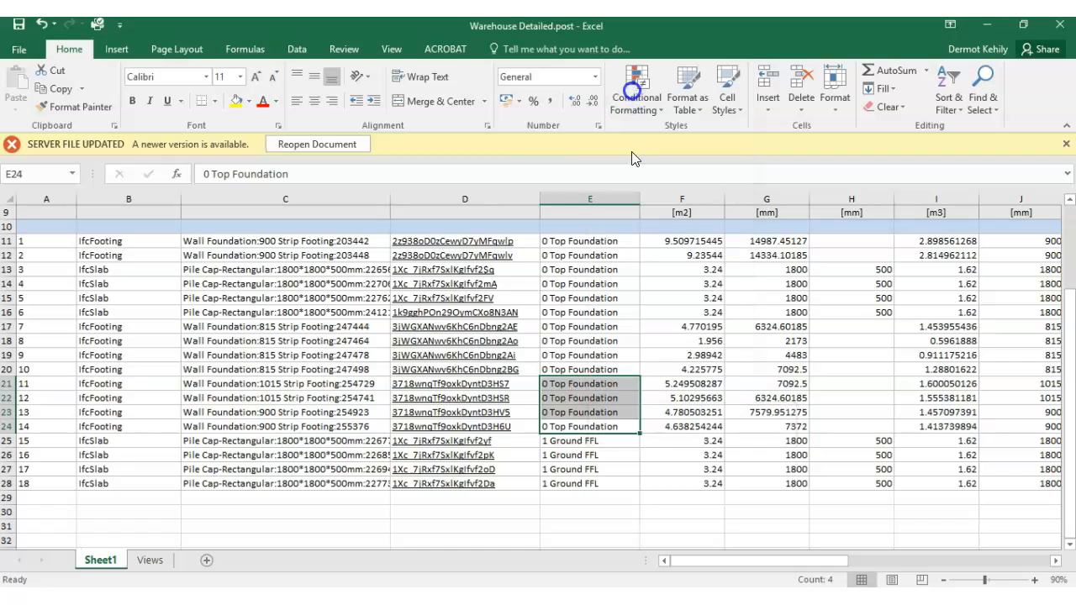
left_click_drag(572, 438, 589, 483)
key("ctrl+v")
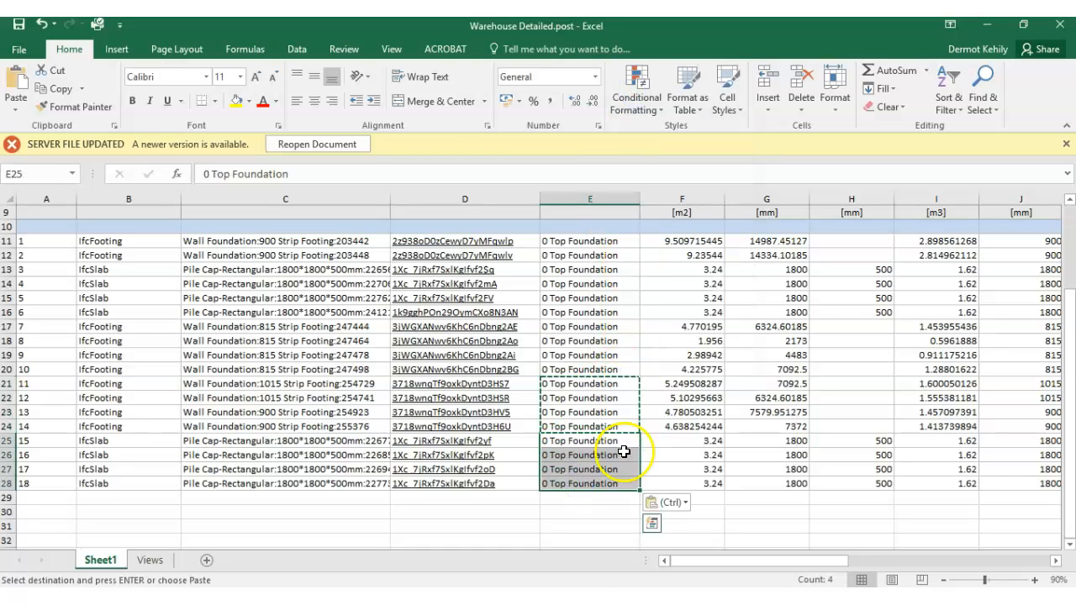
left_click(613, 337)
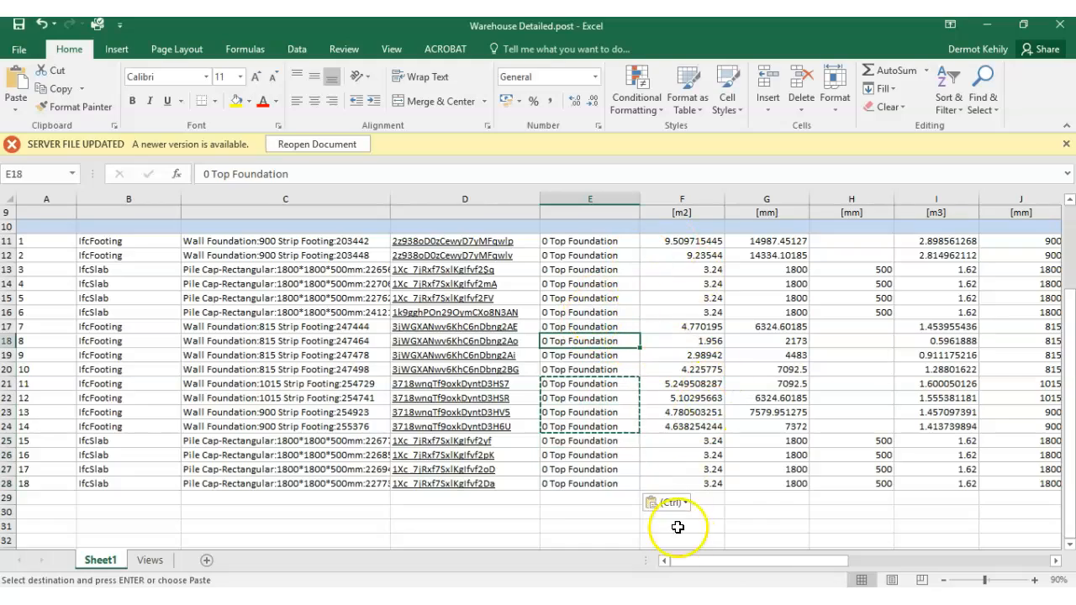
- Move the pile caps' 500 mm values in rows 13–16 and 25–28 from the Thickness column into Foundation Thickness
left_click_drag(715, 566, 754, 565)
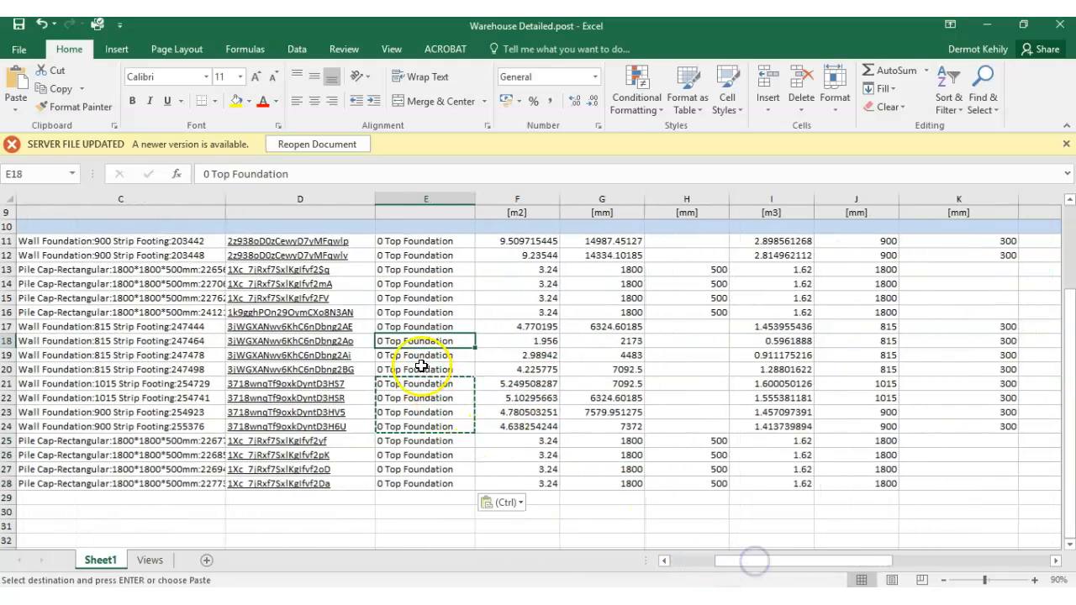
scroll(424, 336, "up", 2)
scroll(538, 481, "down", 2)
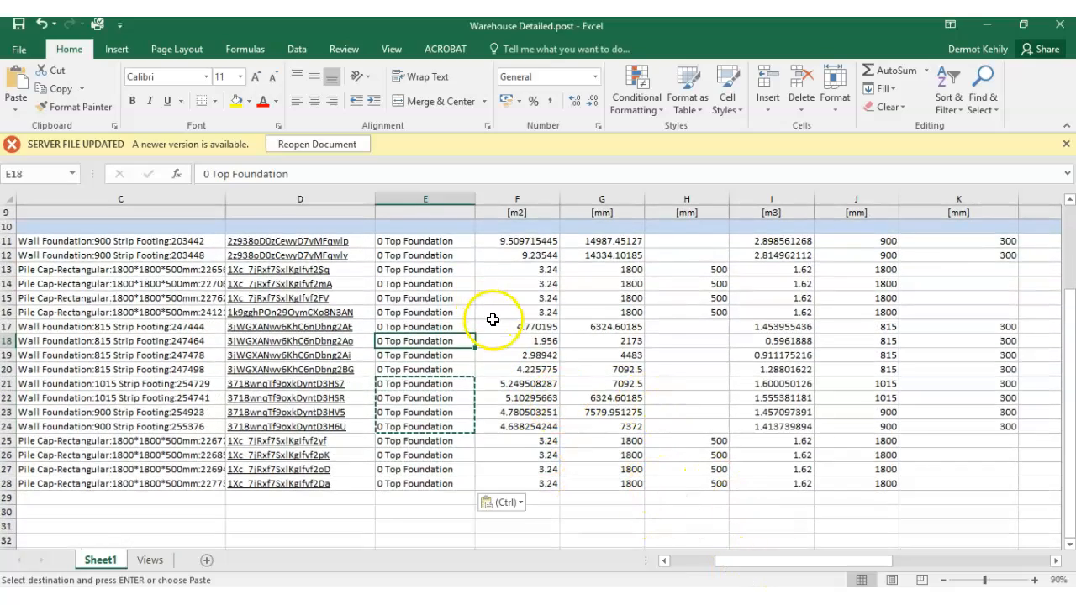
scroll(496, 323, "up", 1)
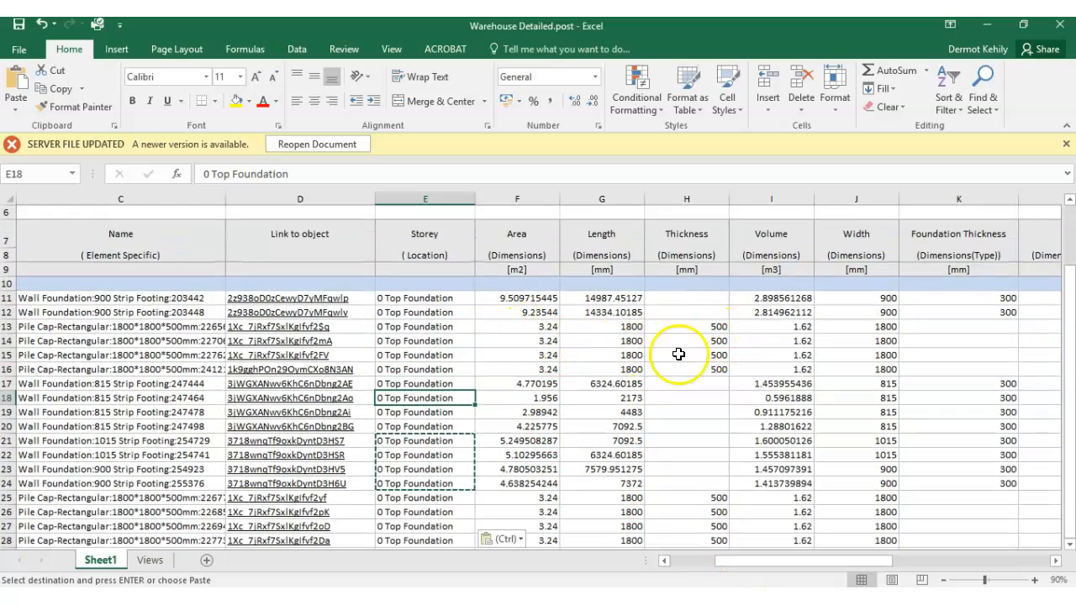
left_click(559, 410)
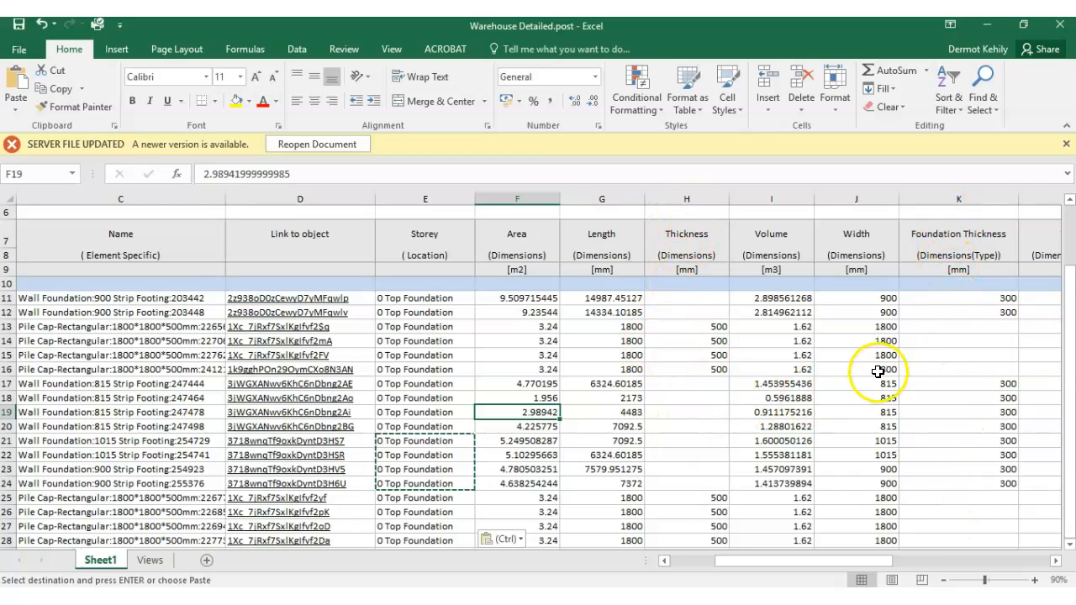
left_click_drag(698, 326, 958, 356)
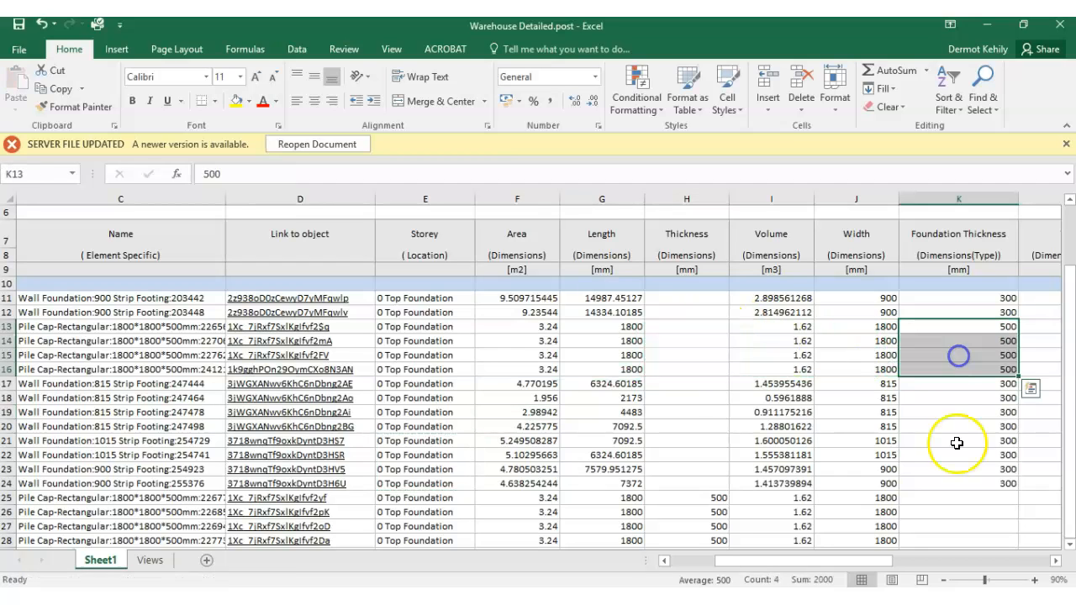
left_click(1068, 543)
left_click_drag(698, 483, 712, 526)
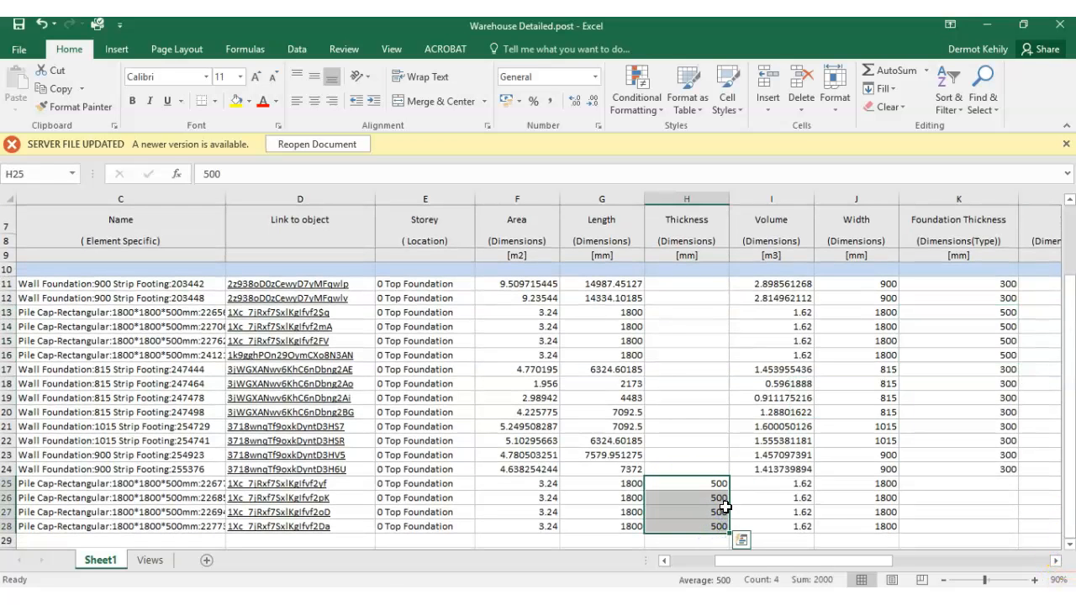
left_click_drag(729, 510, 916, 510)
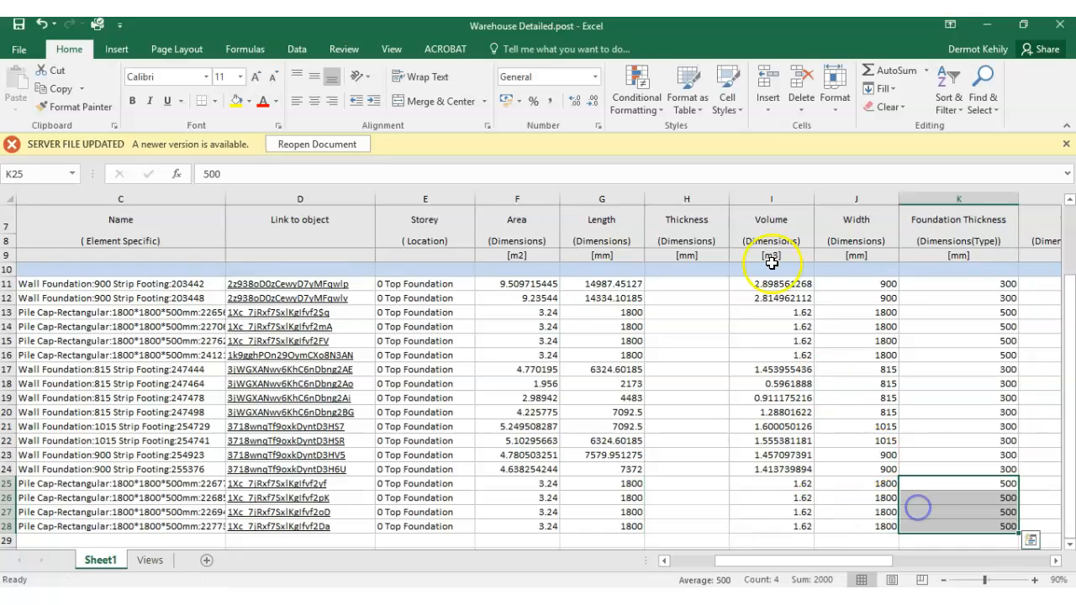
- Delete the emptied Thickness (Dimensions) column H from the sheet
left_click(686, 199)
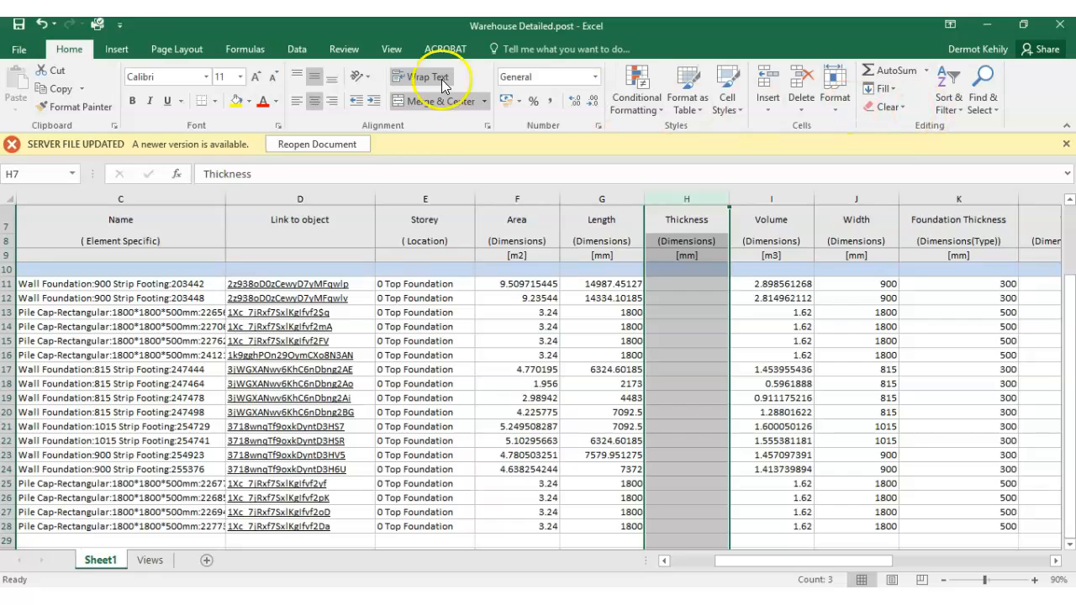
left_click(797, 110)
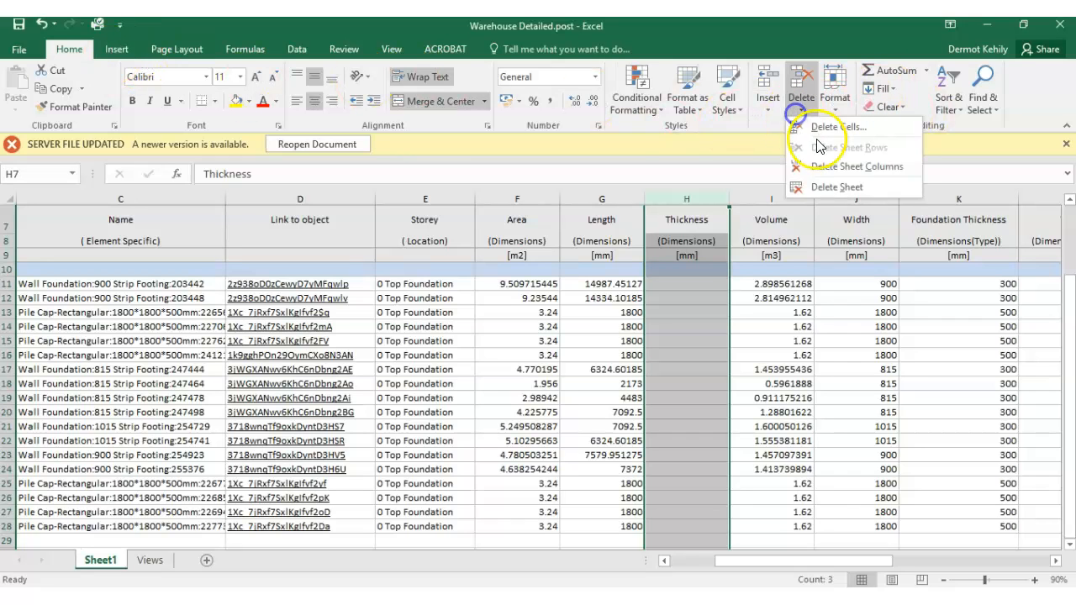
left_click(814, 167)
left_click(817, 342)
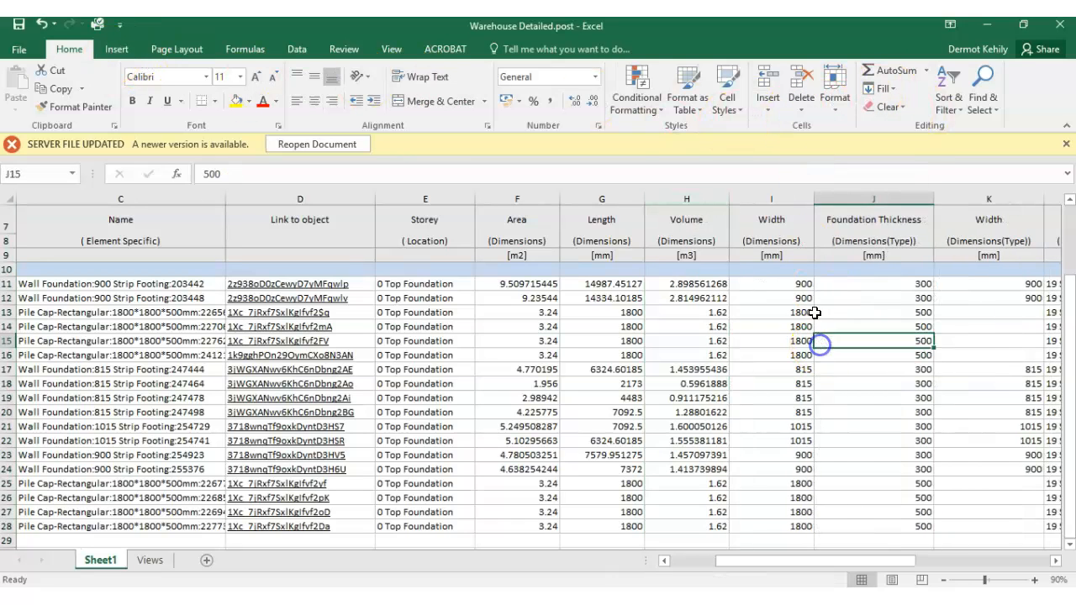
- Check the remaining quantity headings and compare the Dimensions and Dimensions(Type) Width columns for the footing and pile cap rows
left_click(505, 222)
left_click(586, 220)
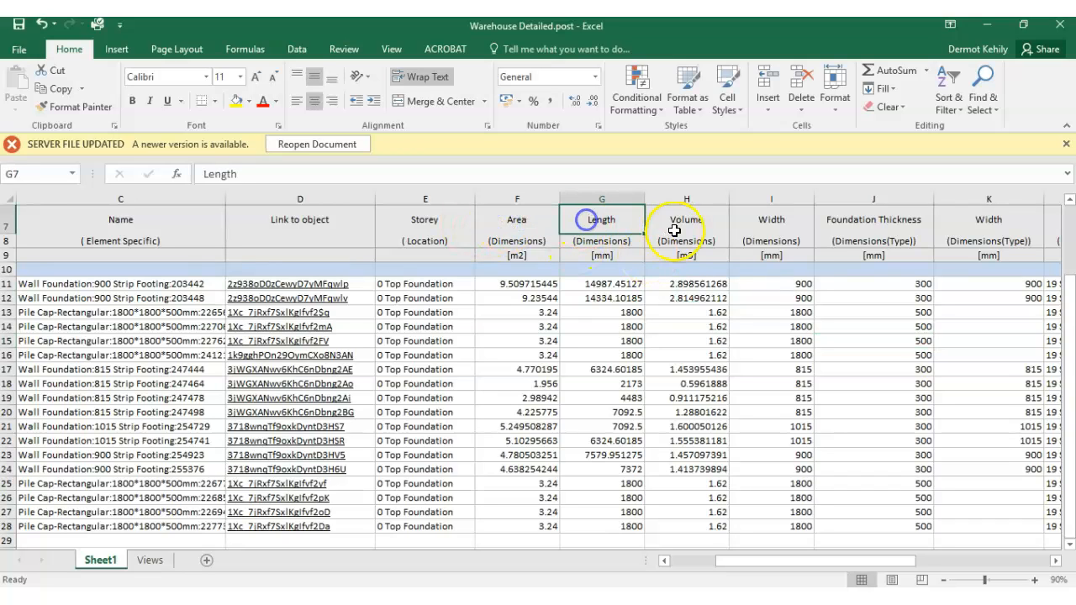
left_click(684, 225)
left_click(767, 218)
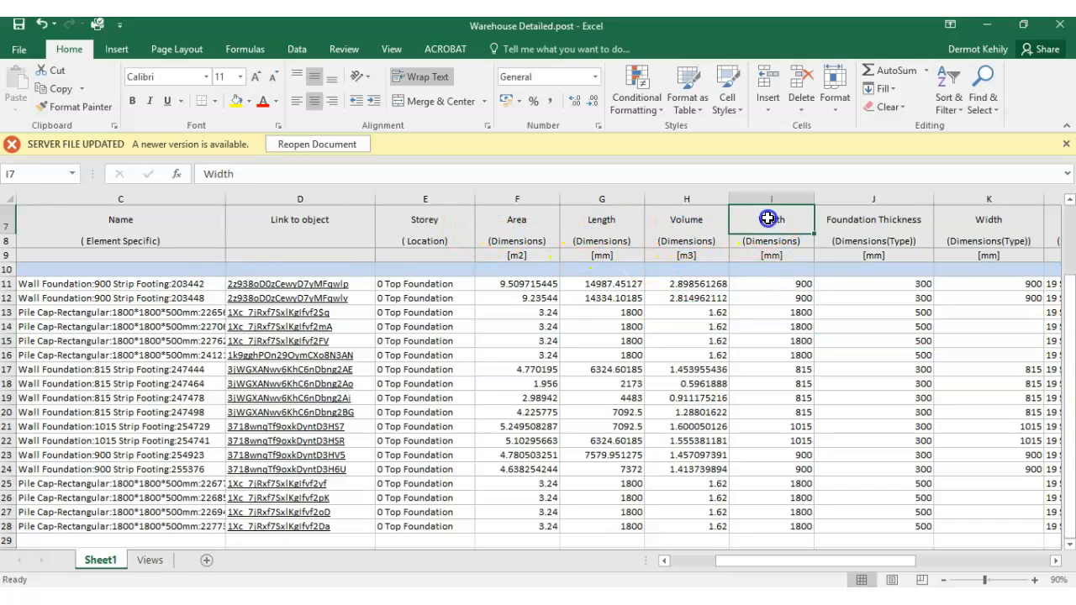
left_click(863, 223)
left_click(984, 220)
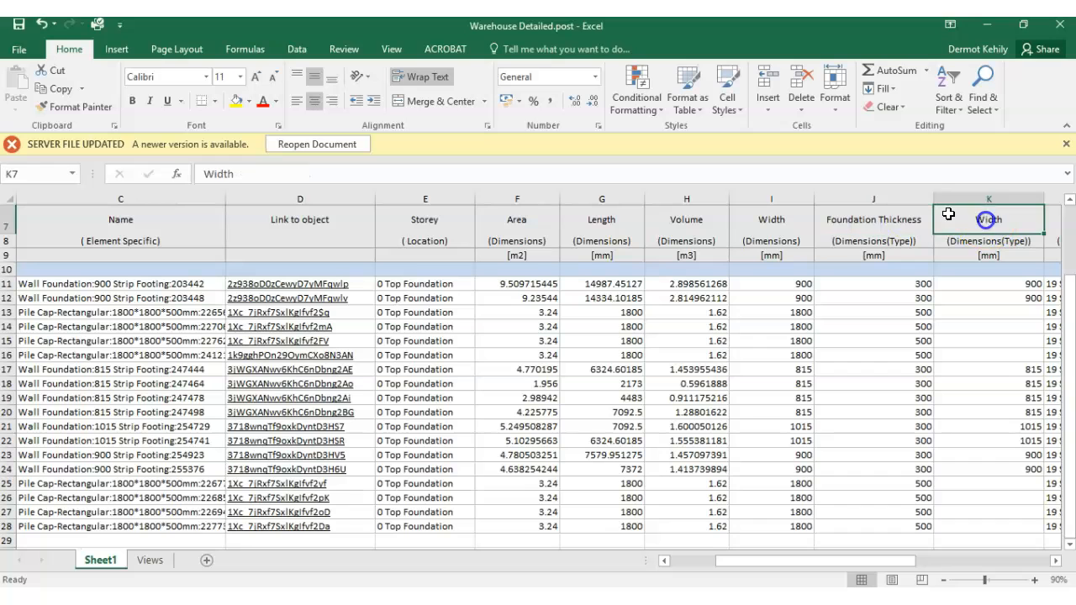
left_click(779, 221)
scroll(772, 290, "up", 2)
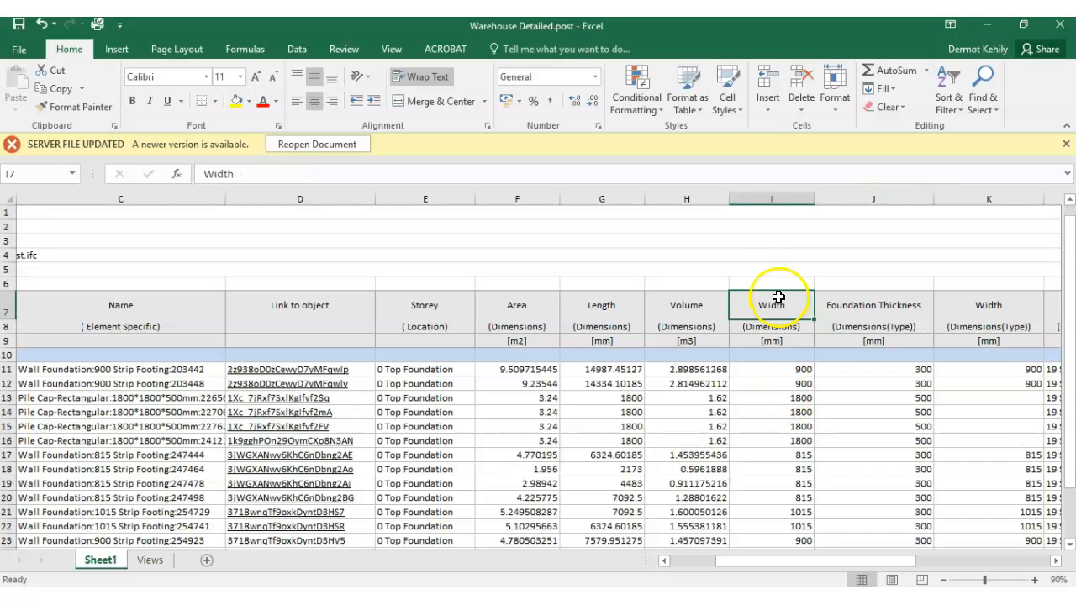
scroll(775, 303, "down", 1)
left_click(1022, 327)
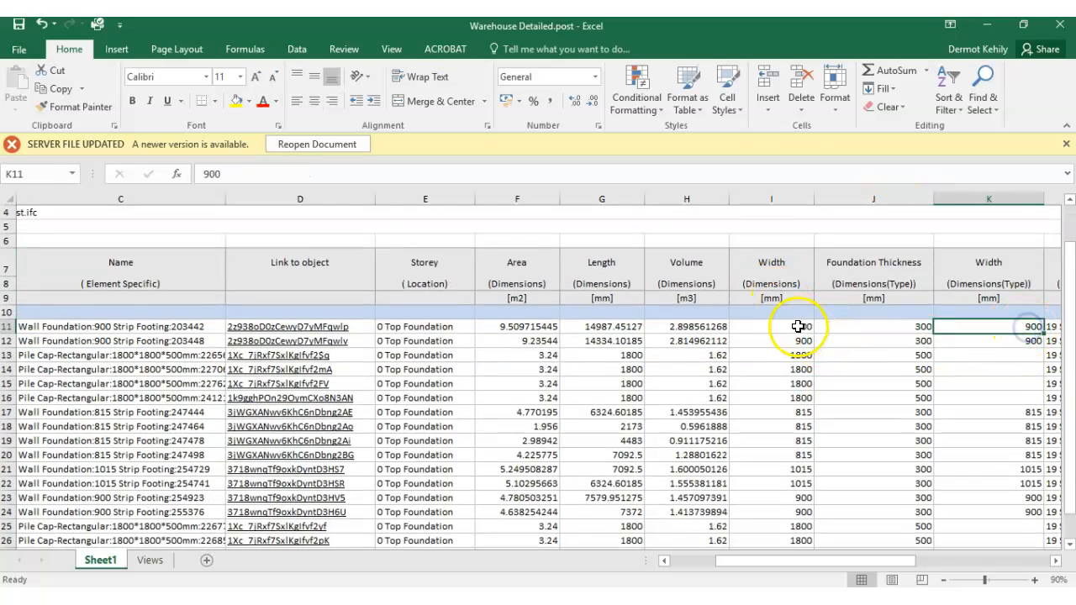
left_click_drag(1004, 355, 1004, 395)
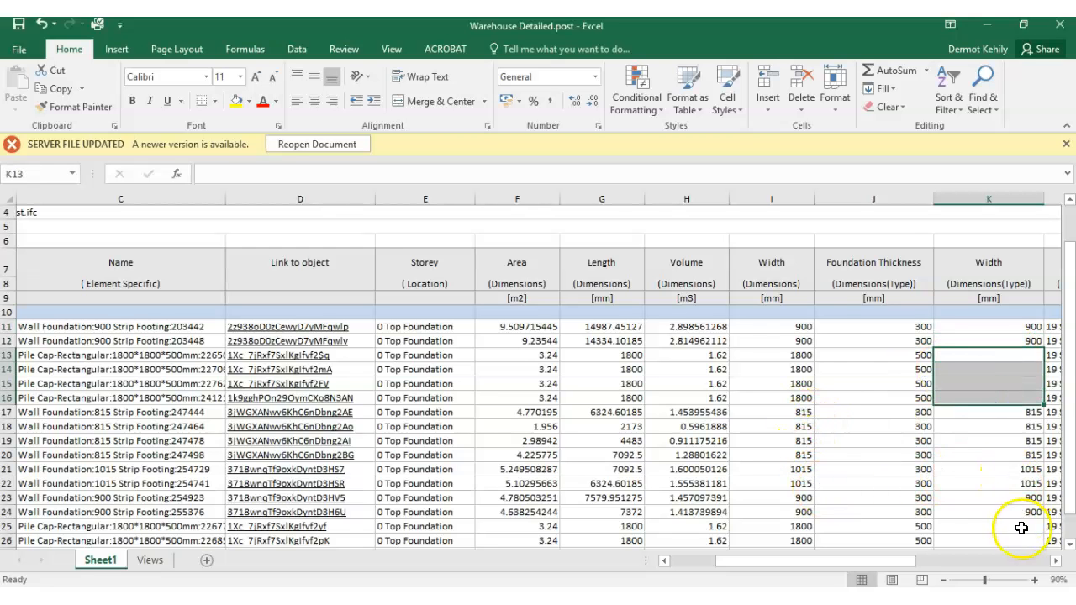
scroll(996, 500, "down", 3)
scroll(996, 499, "up", 1)
scroll(942, 370, "up", 2)
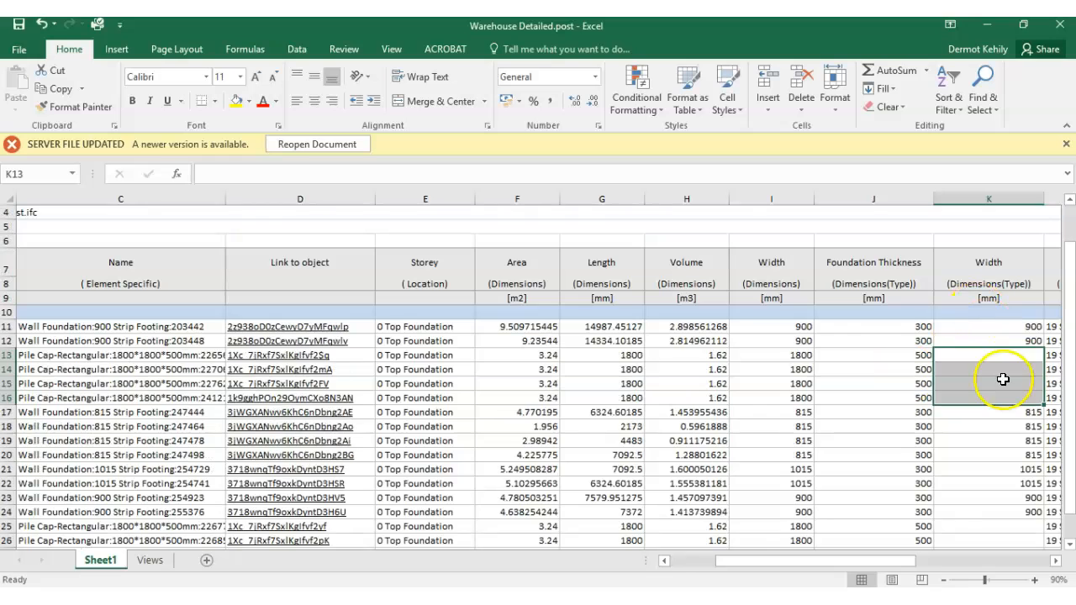
left_click_drag(1018, 354, 1019, 383)
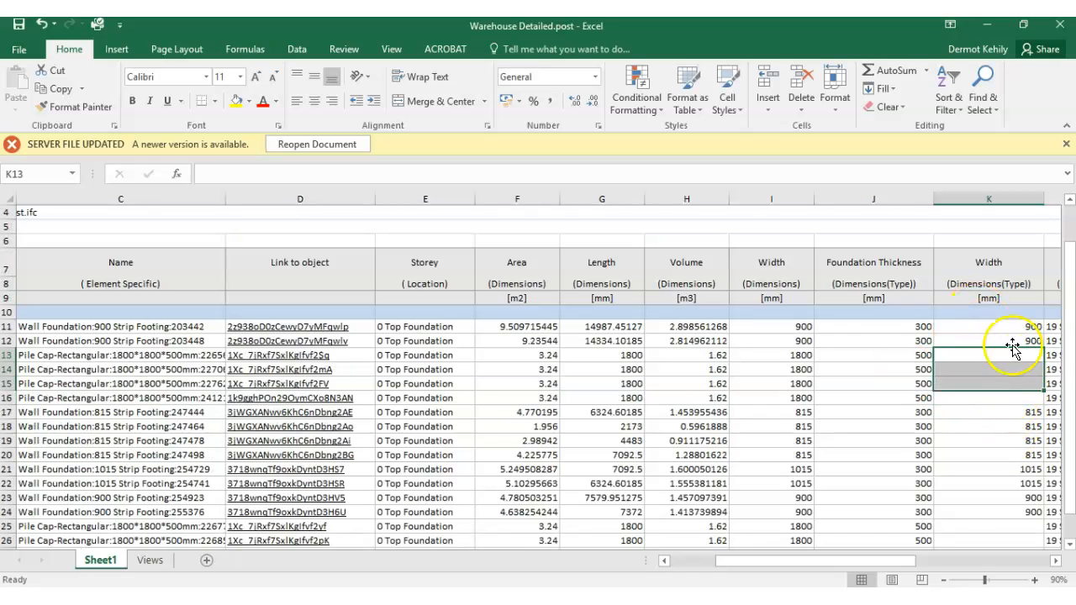
- Delete the redundant Width (Dimensions(Type)) column K and narrow the Foundation Thickness column
left_click(992, 200)
left_click(801, 110)
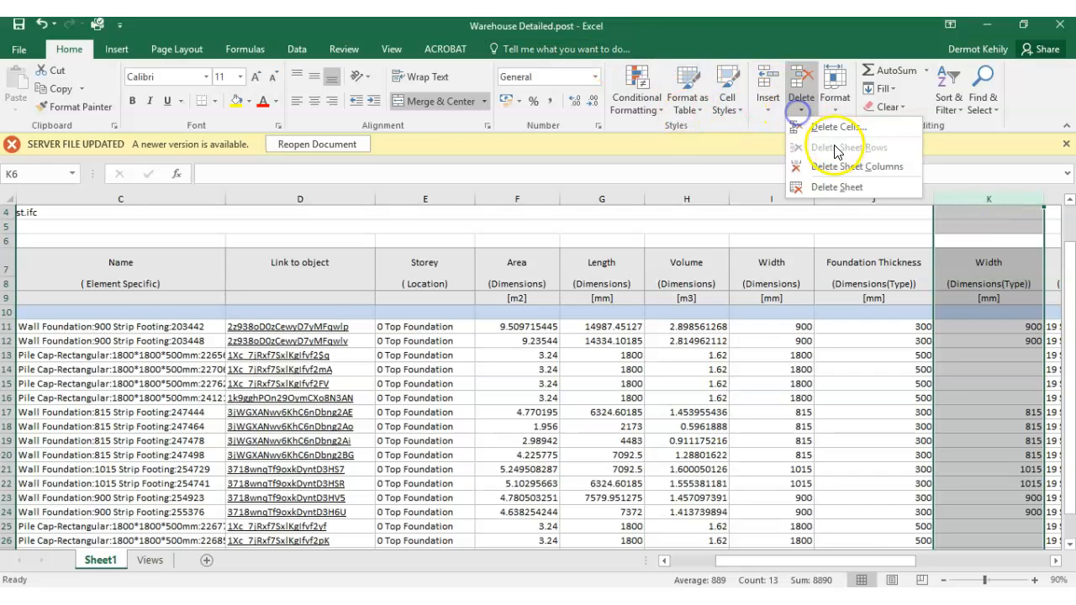
left_click(841, 166)
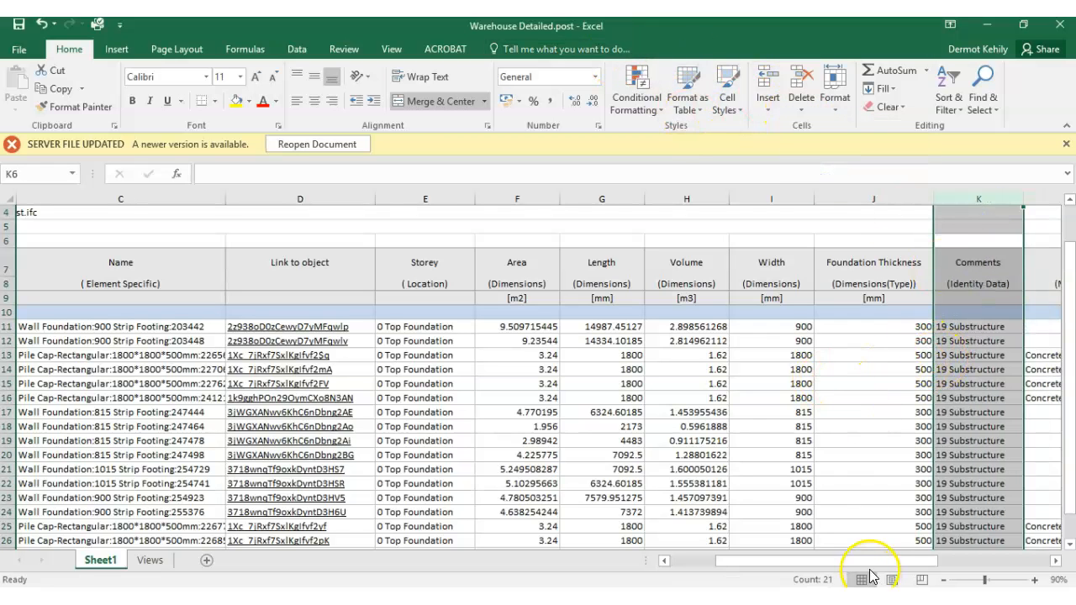
left_click_drag(879, 562, 904, 557)
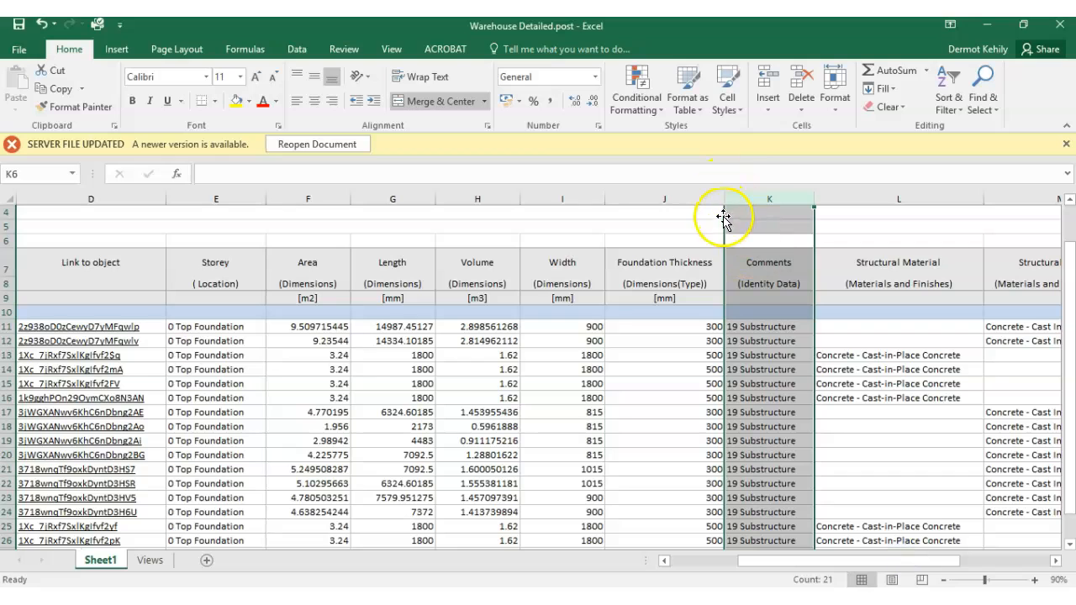
left_click_drag(722, 200, 689, 198)
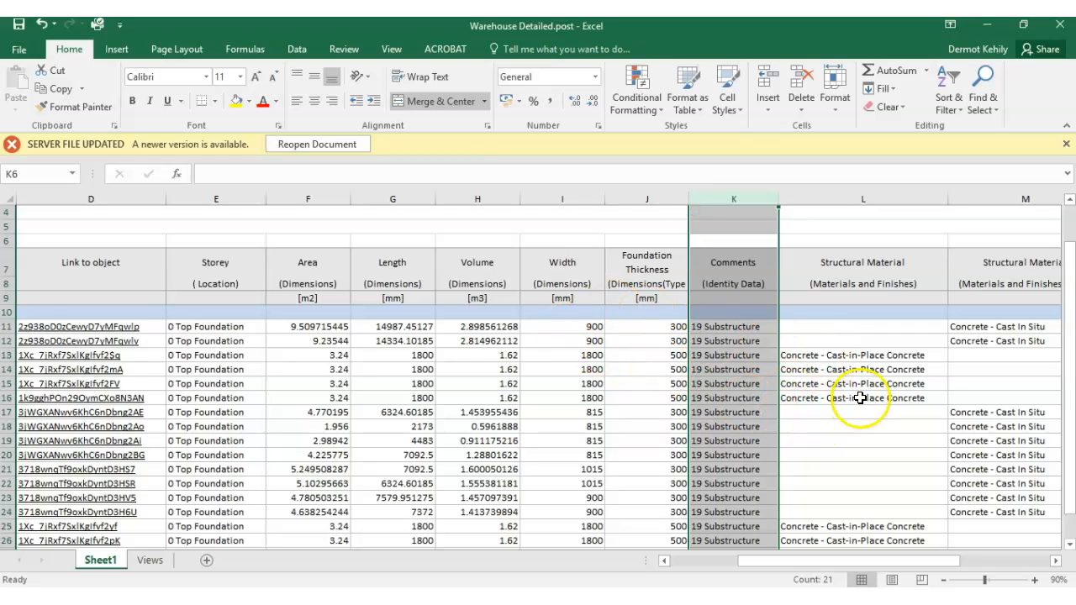
- Move the pile caps' "Concrete - Cast-in-Place Concrete" entries in rows 13–16 and 25–28 into the Materials and Finishes(Type) Structural Material column
left_click_drag(935, 561, 977, 565)
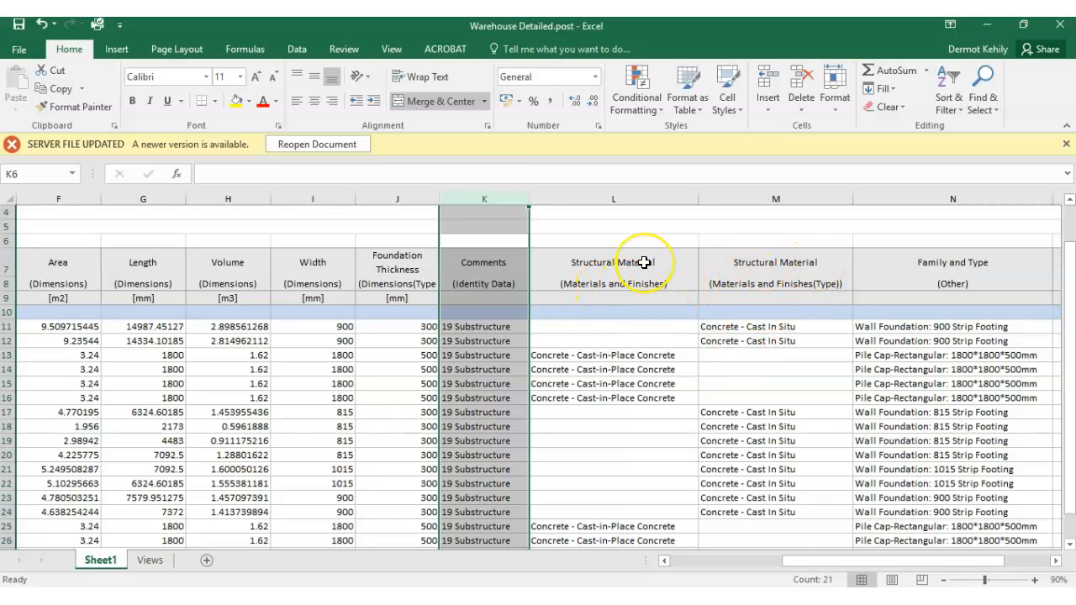
left_click_drag(647, 354, 711, 392)
scroll(706, 399, "down", 2)
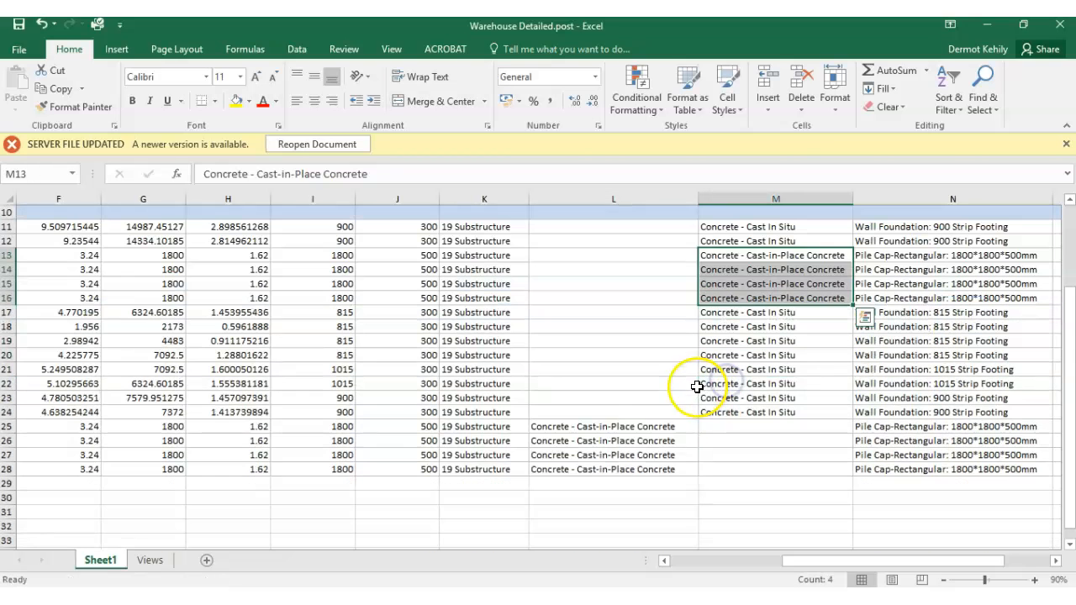
left_click_drag(647, 429, 734, 449)
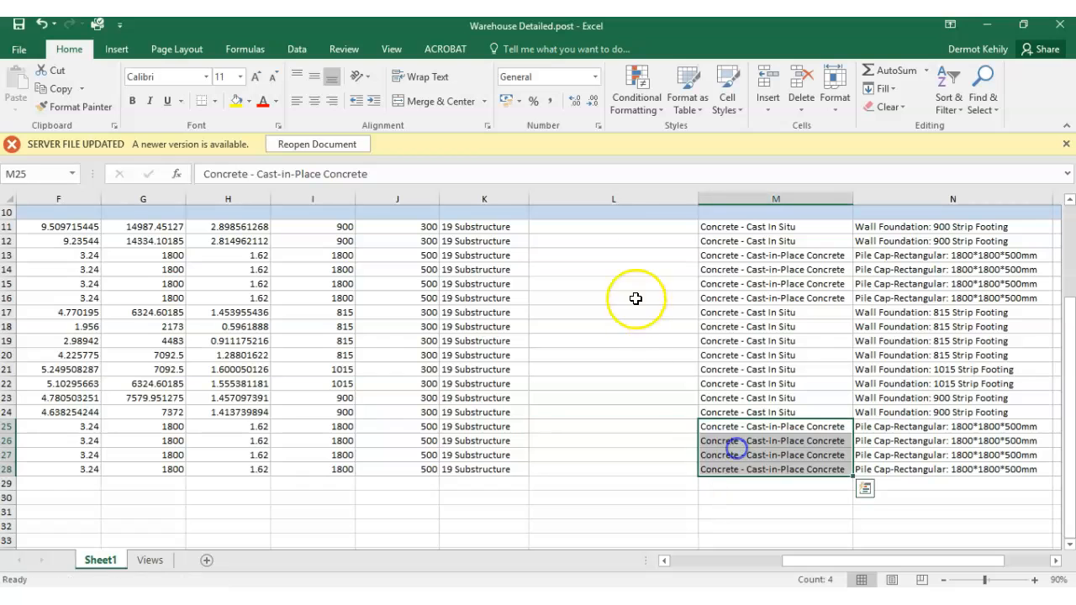
- Delete the emptied Structural Material (Materials and Finishes) column L and return to the table headings
left_click(621, 199)
left_click(797, 106)
left_click(809, 167)
left_click(761, 327)
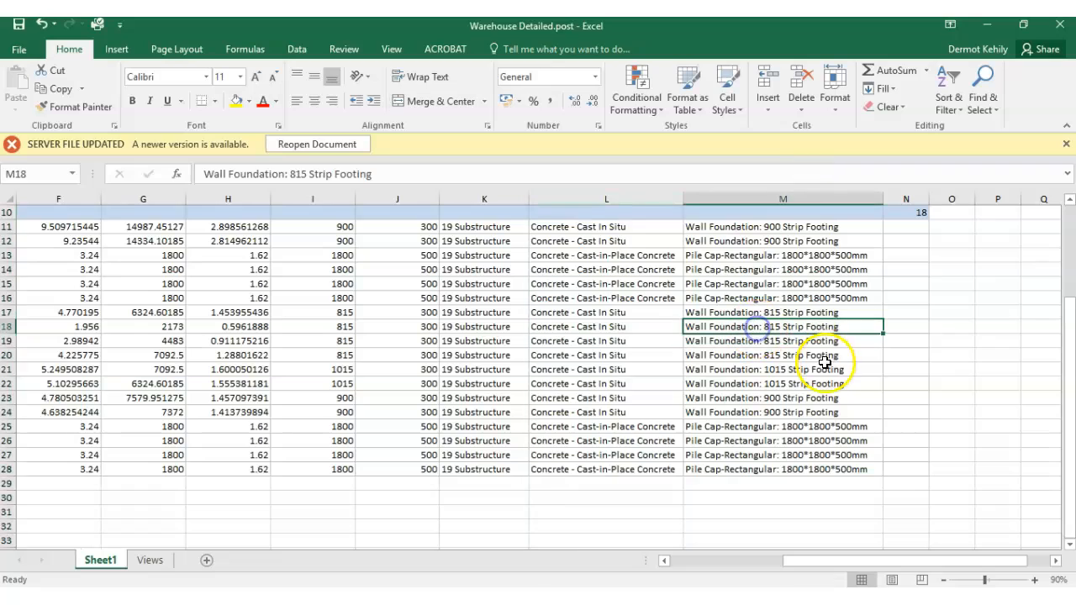
scroll(814, 292, "up", 2)
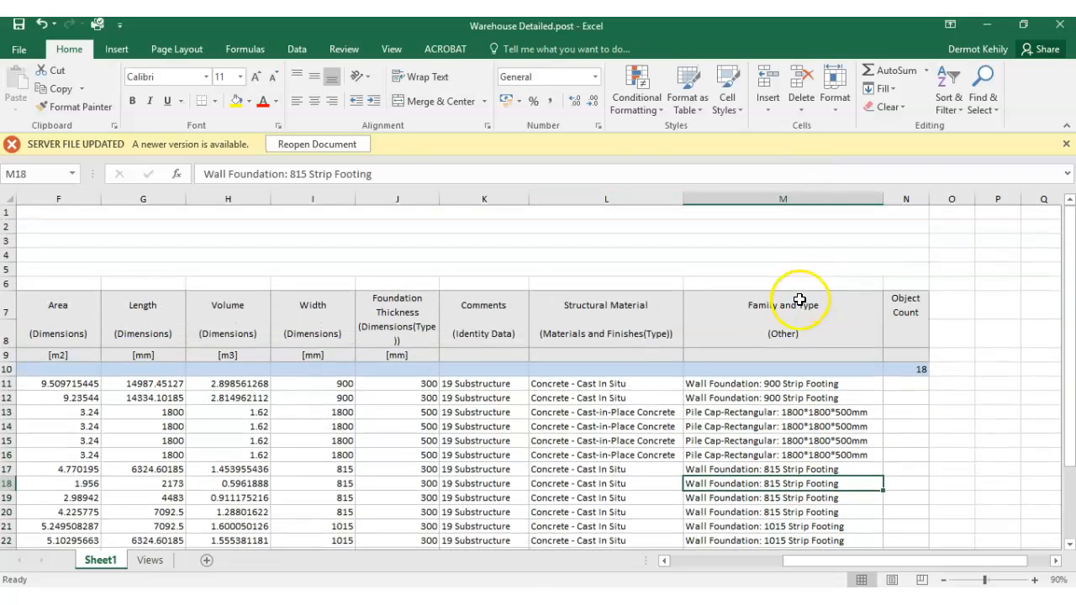
- Review the Area, Length, Volume and Width columns and check the Length unit and the value of the footing in row 19
left_click_drag(905, 562, 790, 561)
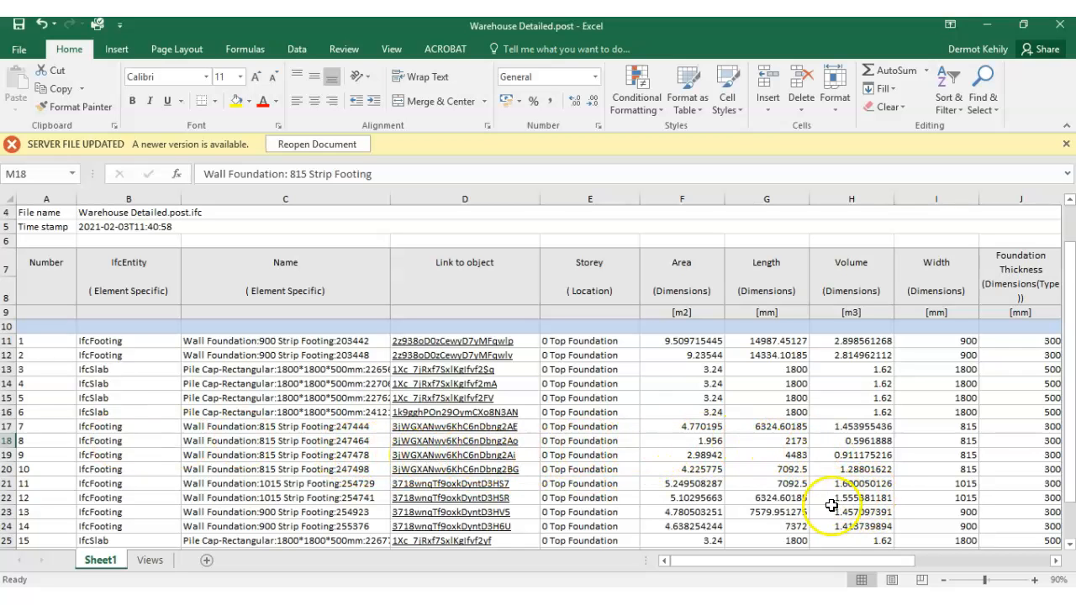
left_click_drag(840, 561, 732, 567)
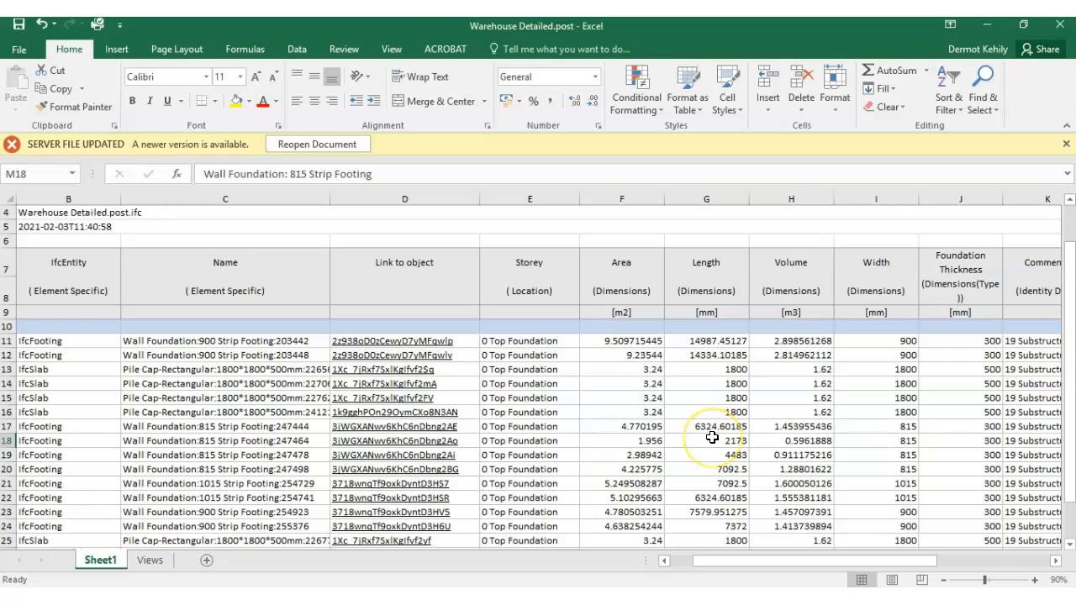
left_click_drag(751, 567, 716, 571)
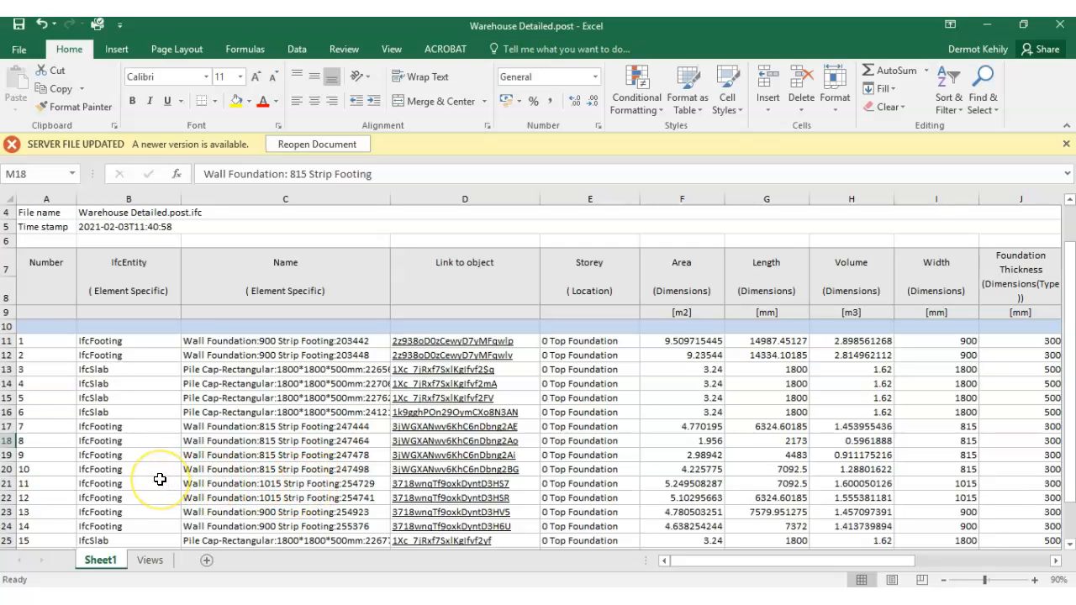
left_click(779, 456)
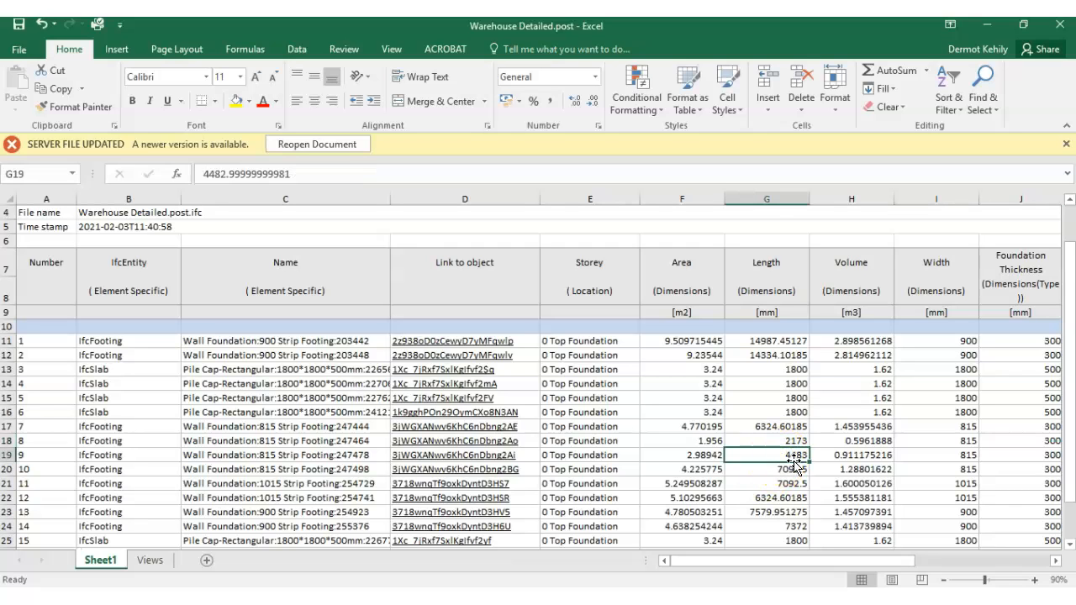
left_click(766, 312)
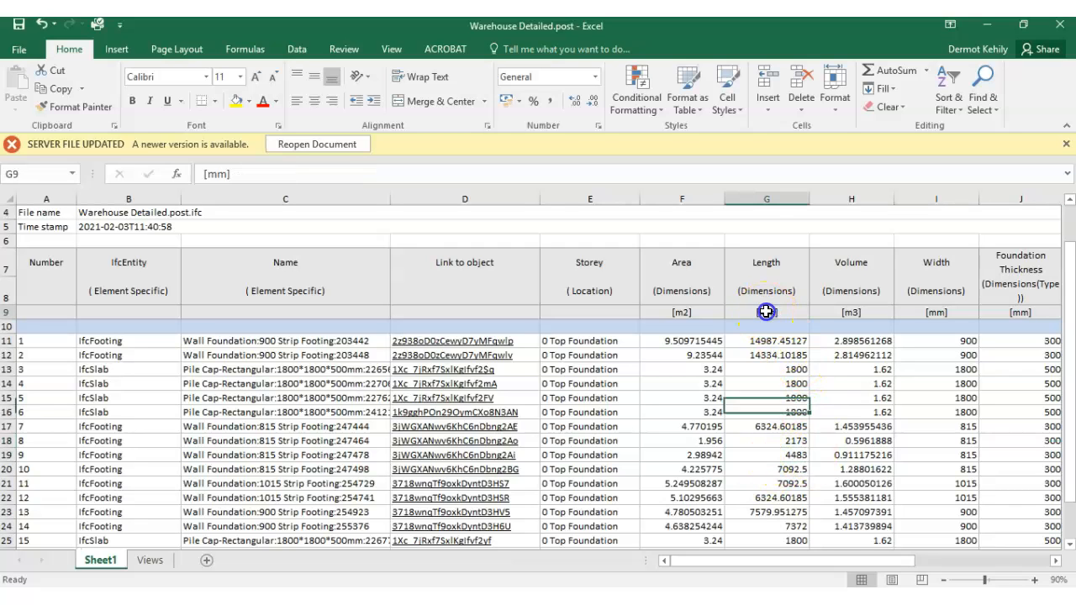
left_click(780, 455)
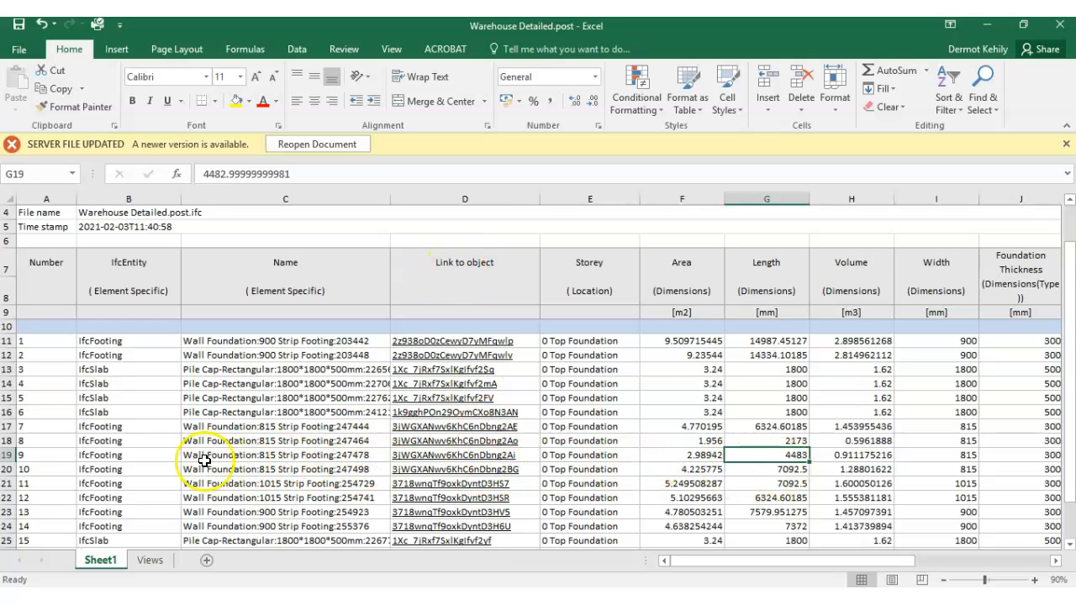
- Follow the object link of the 815 Strip Footing in row 19 and switch to BIM Vision's model view to see that footing
left_click(8, 455)
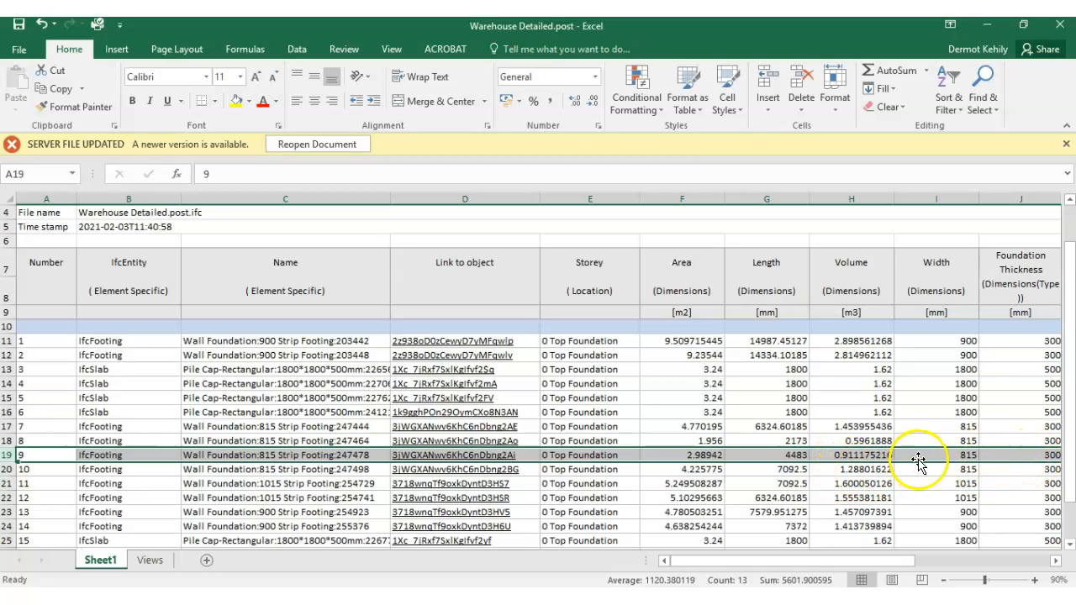
left_click(448, 459)
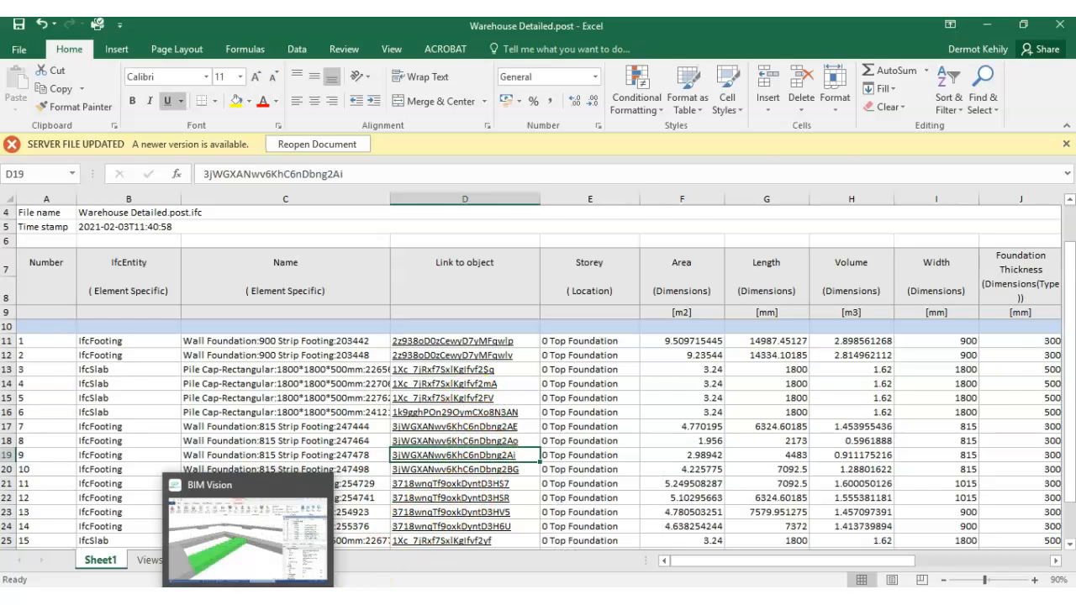
left_click(315, 509)
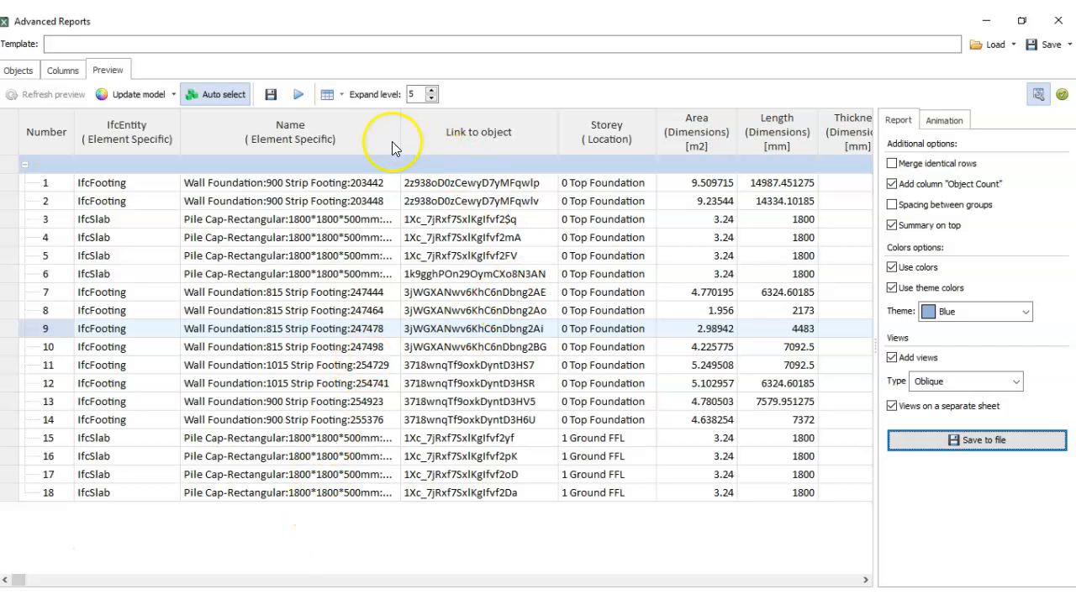
left_click(989, 25)
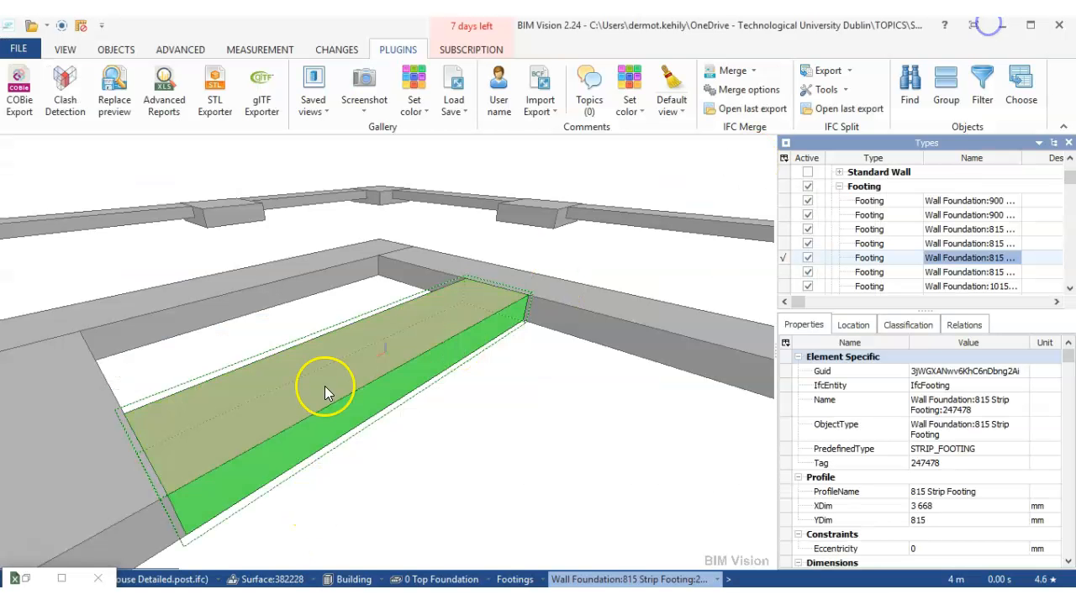
scroll(363, 360, "down", 5)
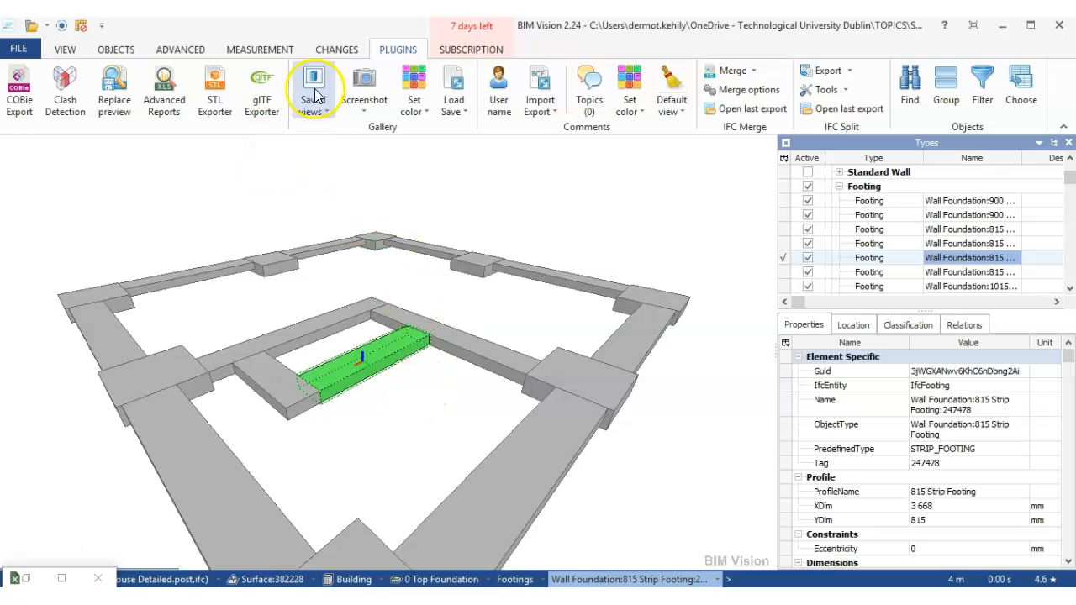
- Measure the long front edge of the selected 815 Strip Footing with the Length: Edge mode
left_click(260, 50)
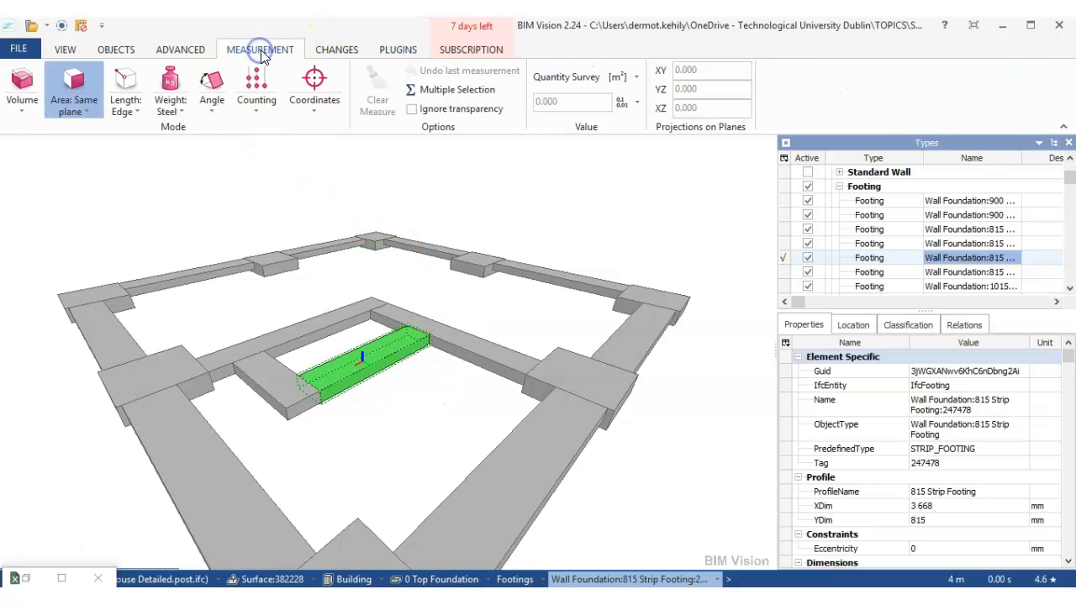
left_click(139, 118)
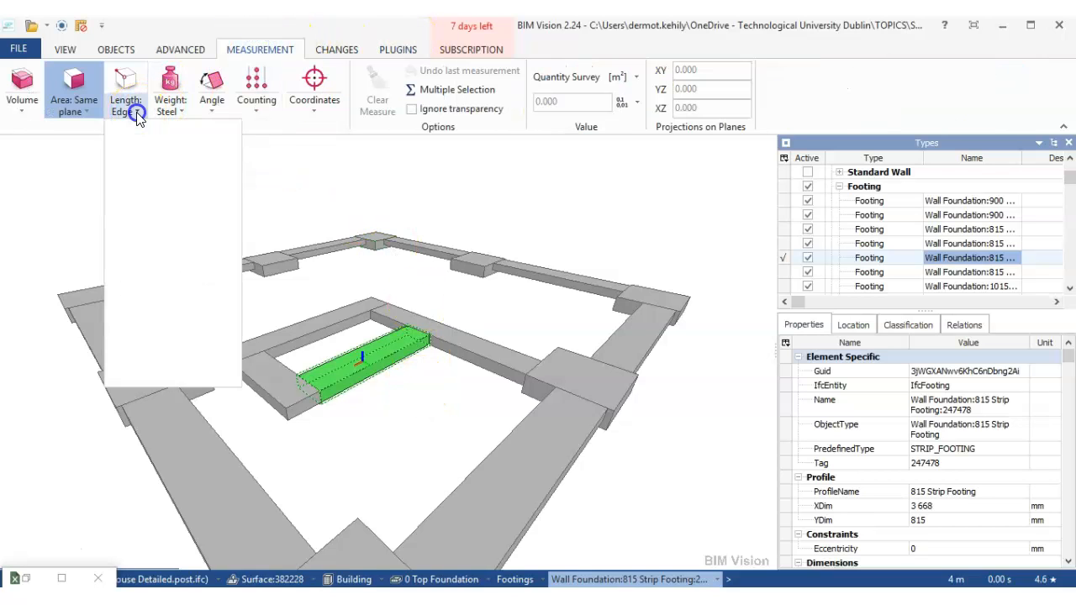
left_click(140, 134)
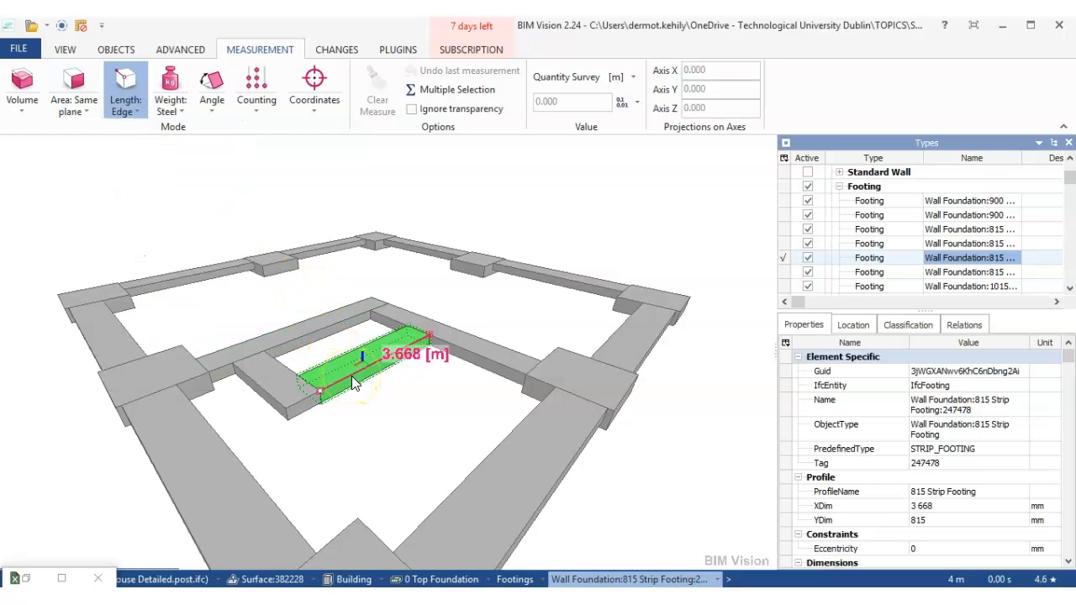
left_click(351, 370)
left_click(367, 401)
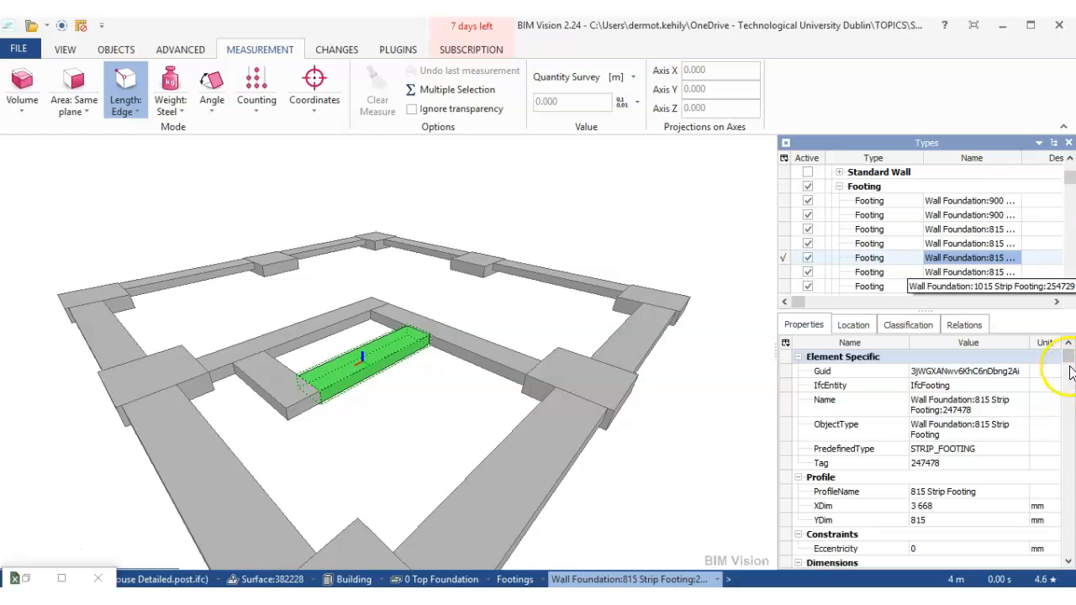
- Examine the selected footing's Dimensions properties, including its Area, Length, Volume and Width
left_click(1067, 561)
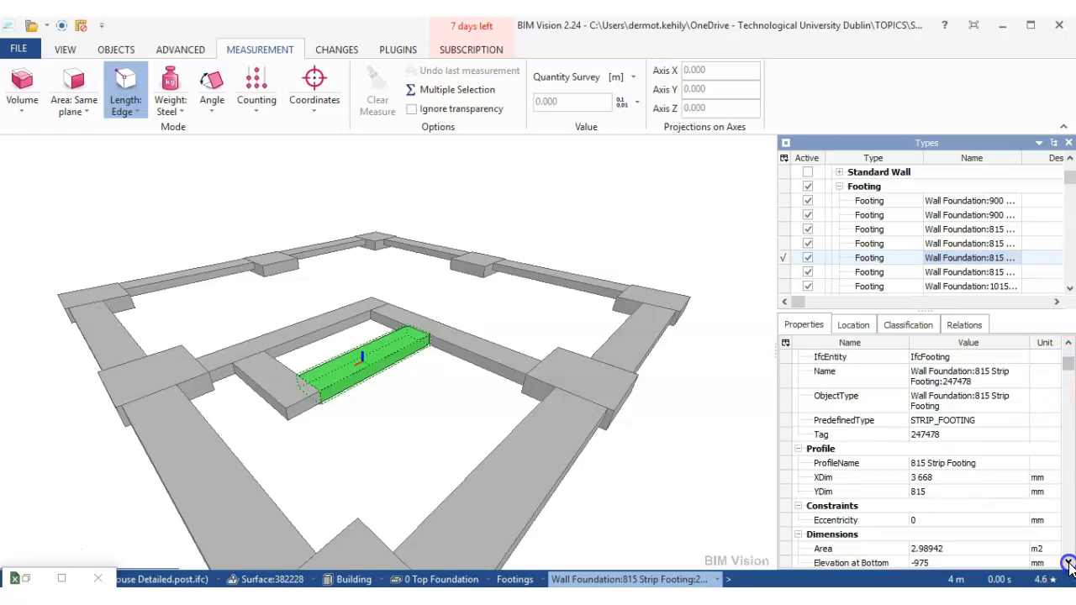
left_click(1068, 564)
left_click(1068, 563)
left_click(1068, 564)
left_click(1068, 564)
left_click(1068, 564)
left_click(1068, 564)
left_click(1068, 564)
left_click(1068, 564)
left_click(1068, 564)
left_click(1068, 564)
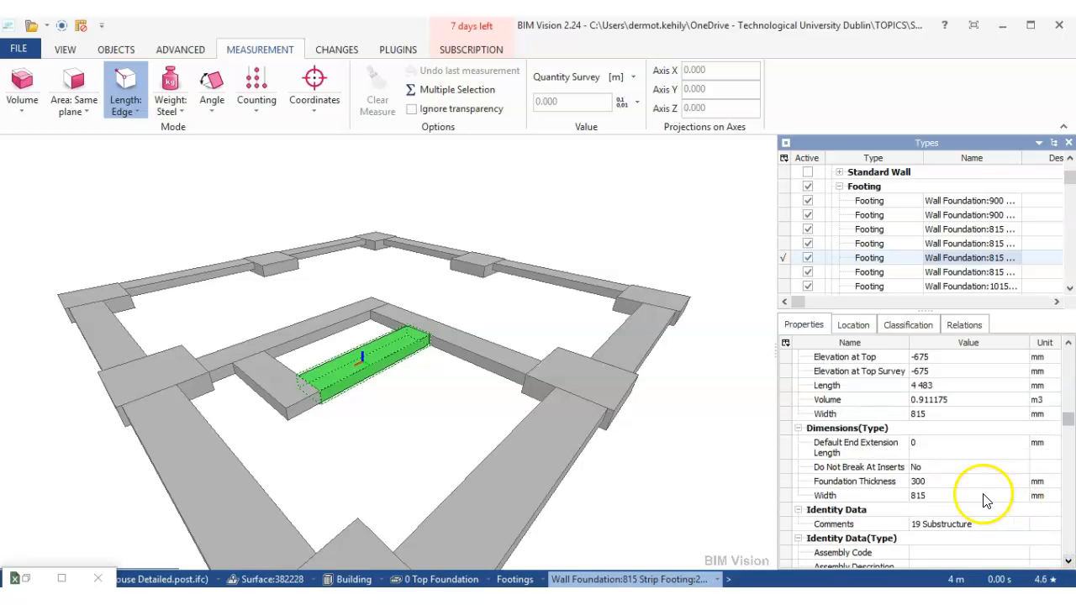
left_click(1067, 560)
left_click(1067, 561)
left_click(1067, 560)
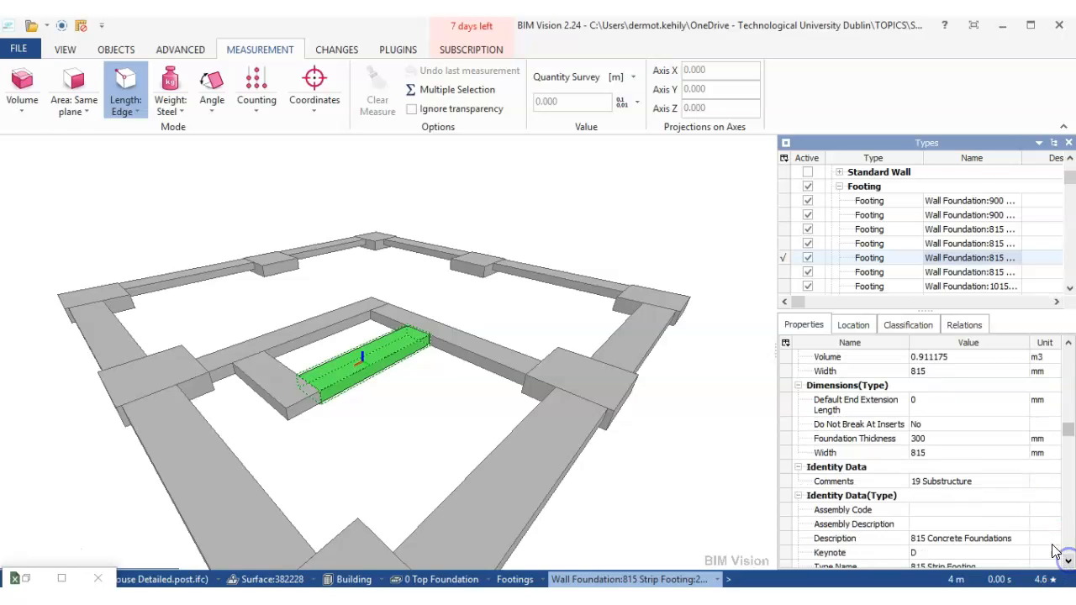
left_click(1068, 343)
left_click(1068, 343)
left_click(1068, 343)
left_click(1068, 343)
left_click(1068, 342)
left_click(1068, 343)
left_click(1068, 343)
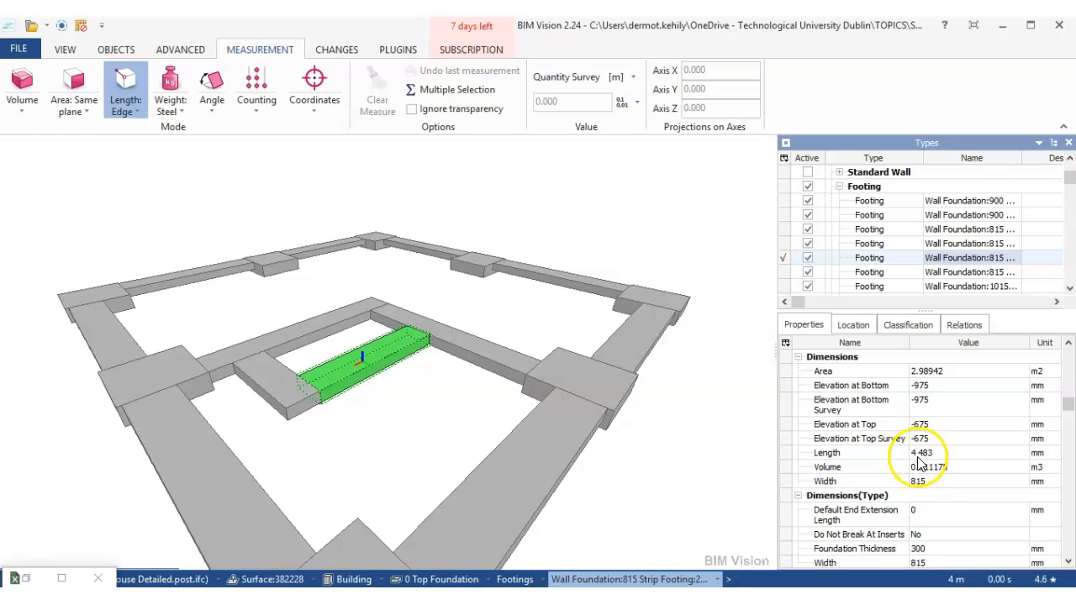
- Remeasure the selected footing's long edge and compare it with the Length in its Dimensions properties
left_click(353, 377)
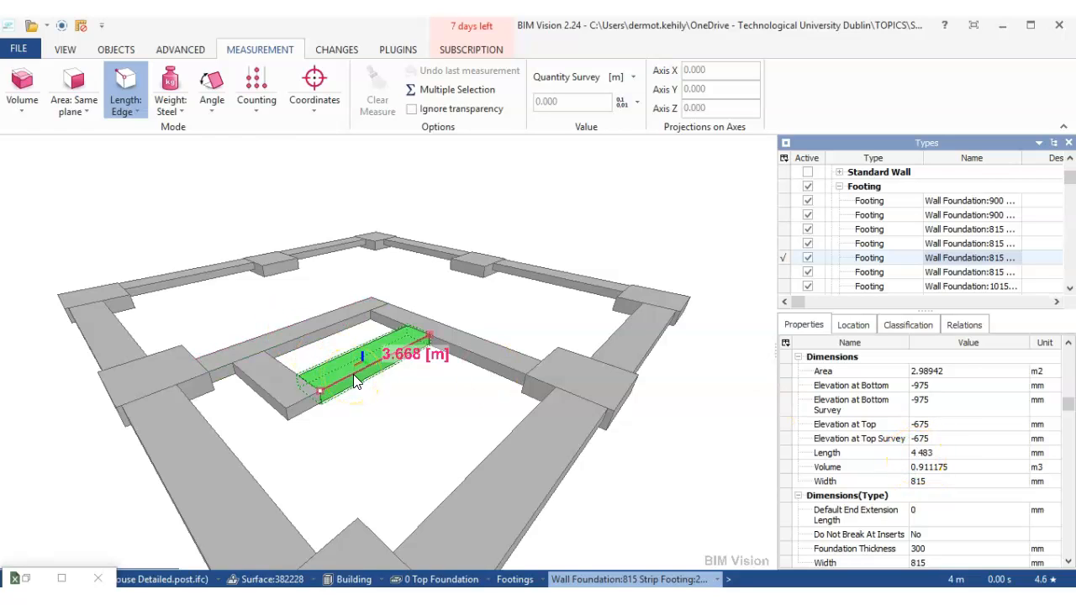
left_click(124, 101)
left_click(353, 381)
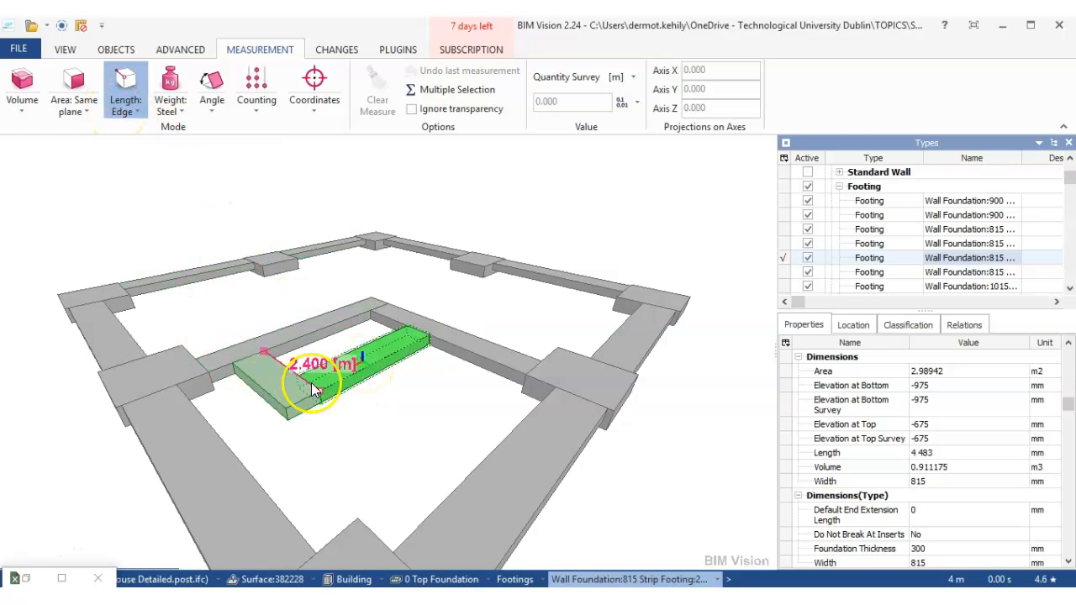
left_click(336, 383)
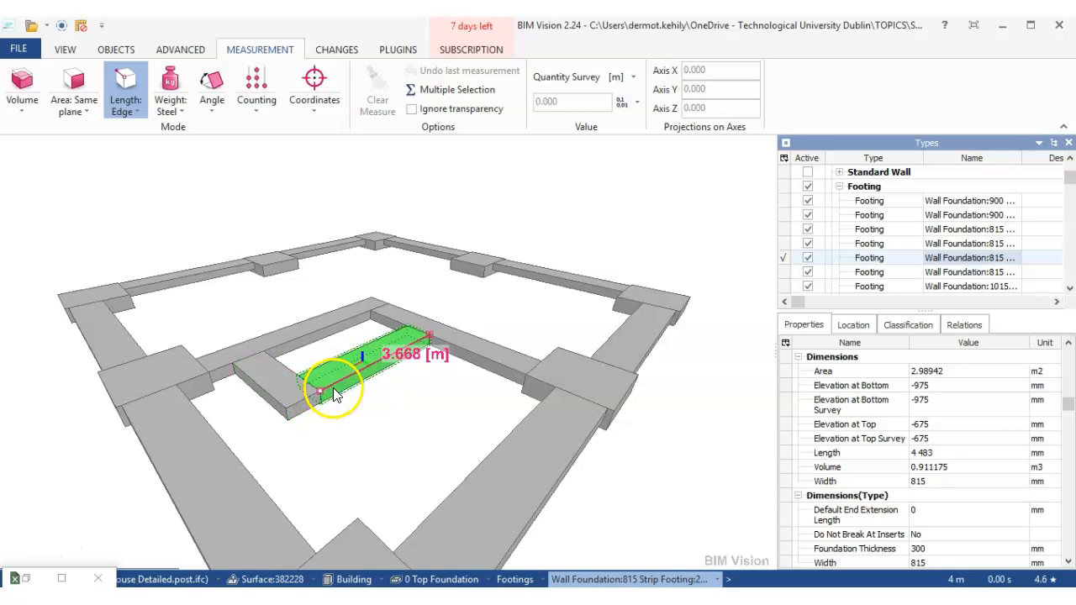
scroll(337, 385, "up", 1)
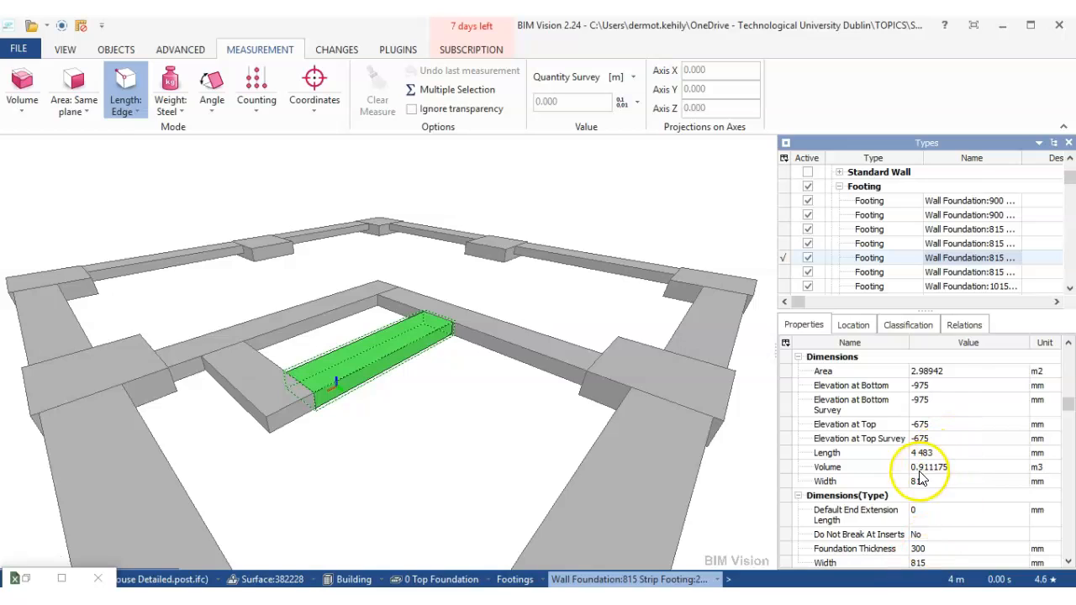
scroll(417, 435, "down", 2)
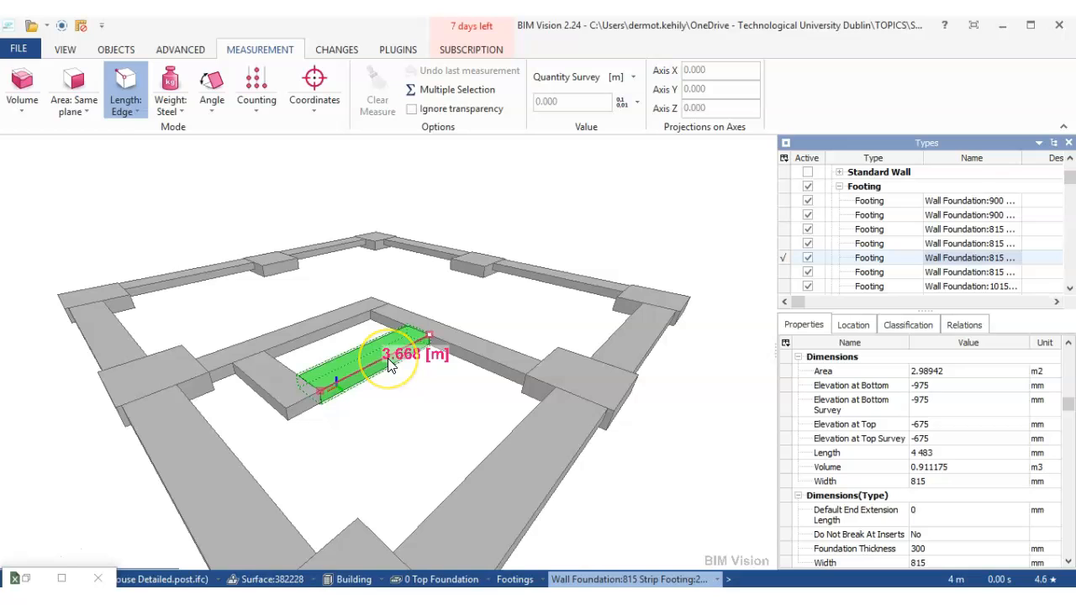
- Measure the selected footing's top face area in Same plane mode and its volume from the selection
left_click(76, 110)
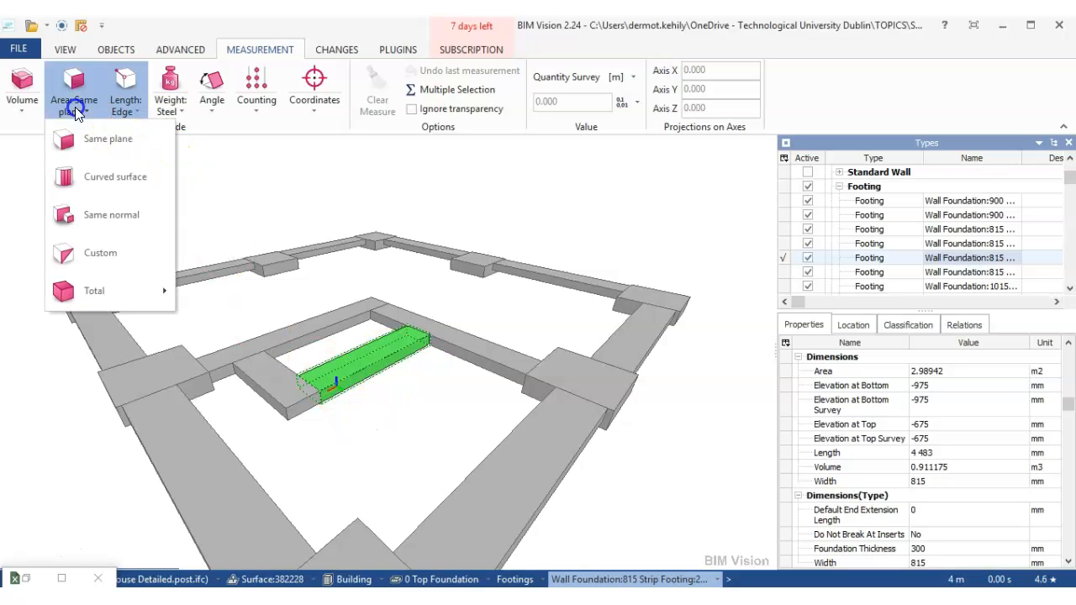
left_click(81, 137)
left_click(349, 363)
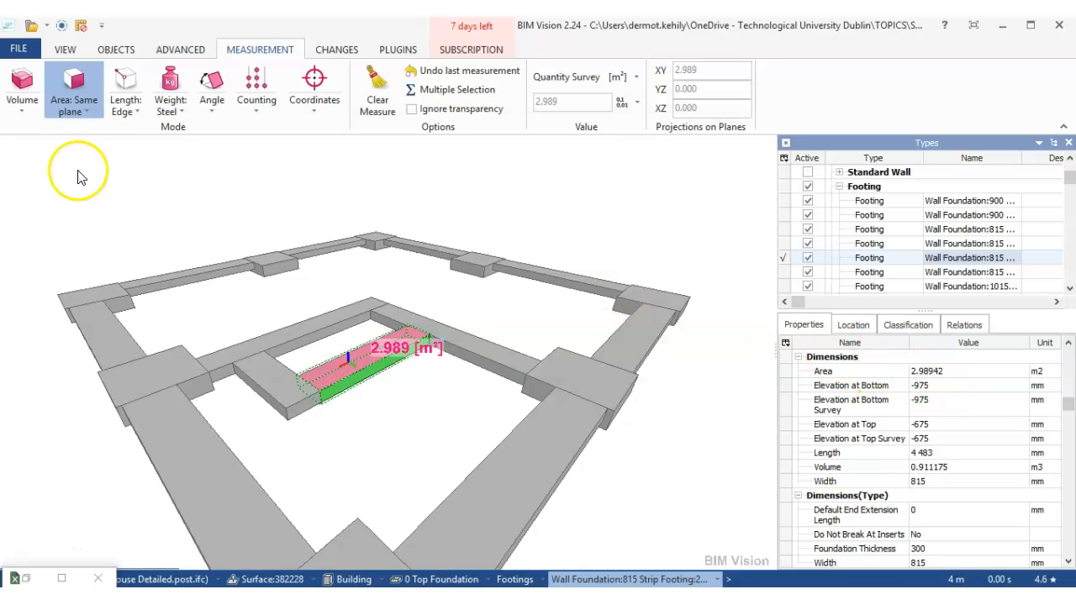
left_click(23, 118)
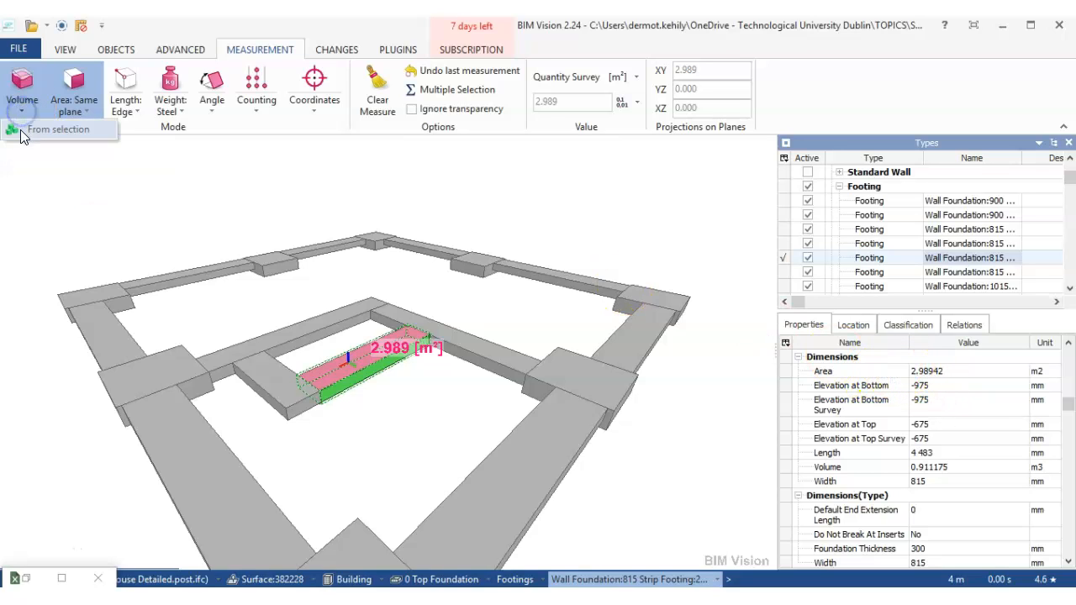
left_click(20, 131)
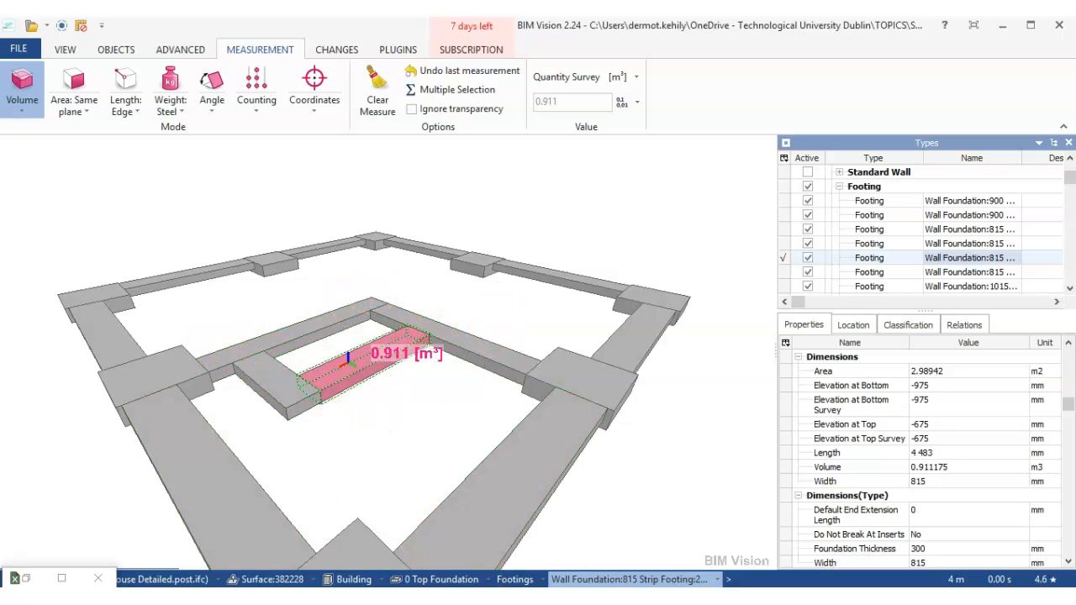
- Switch back to the Excel quantity sheet and insert an empty column before the Volume column
left_click(323, 597)
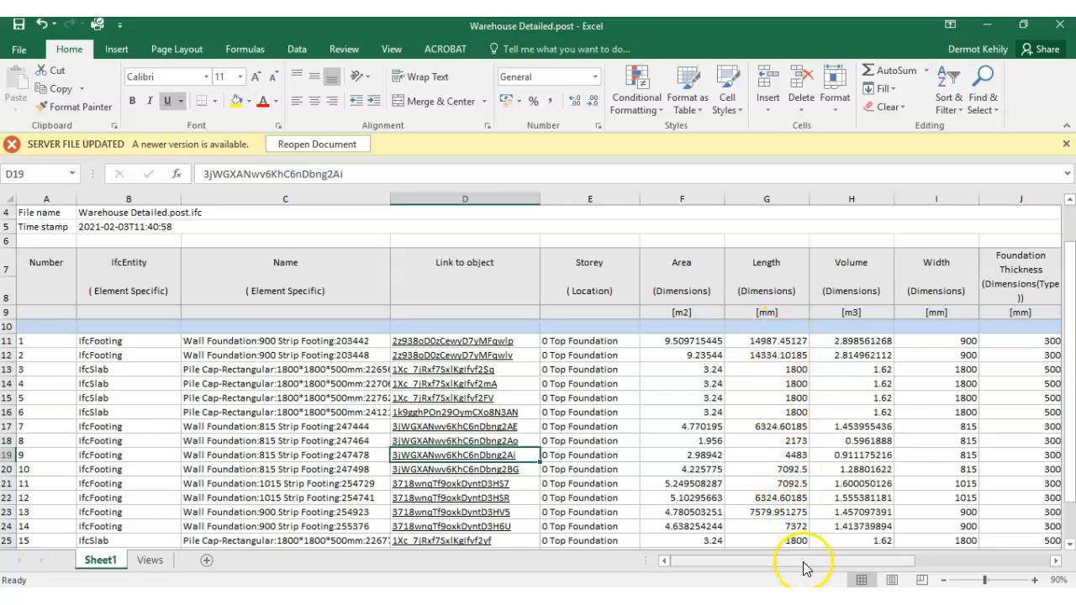
left_click_drag(807, 562, 850, 558)
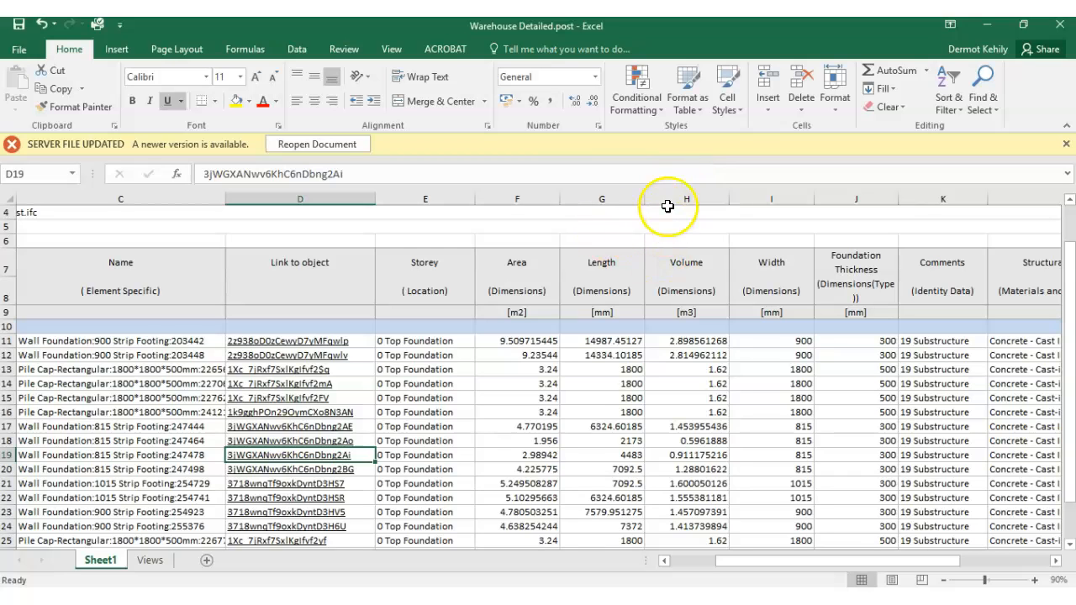
left_click(678, 199)
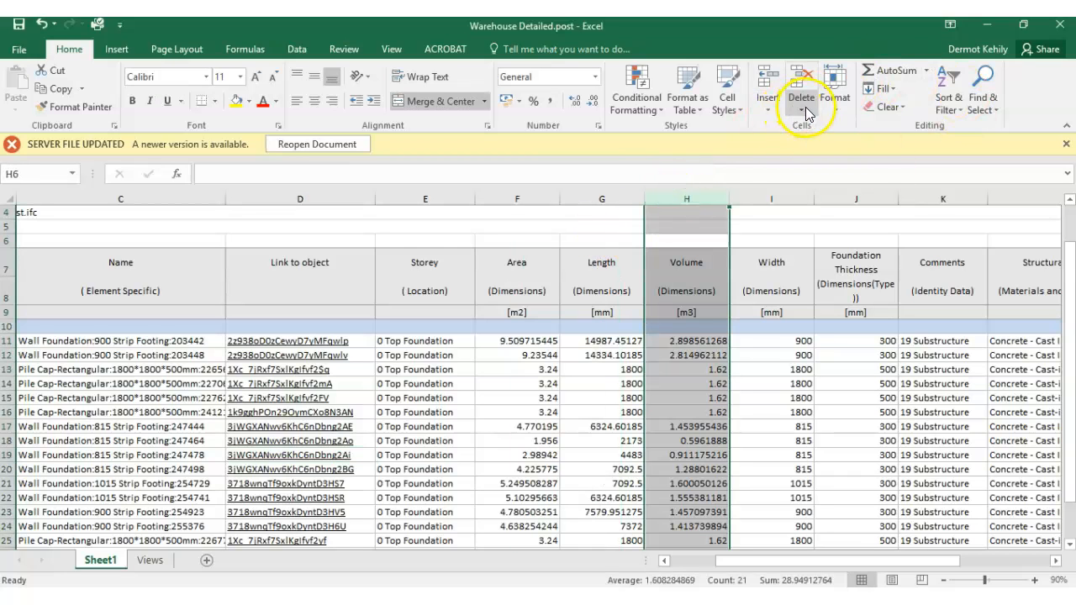
left_click(764, 107)
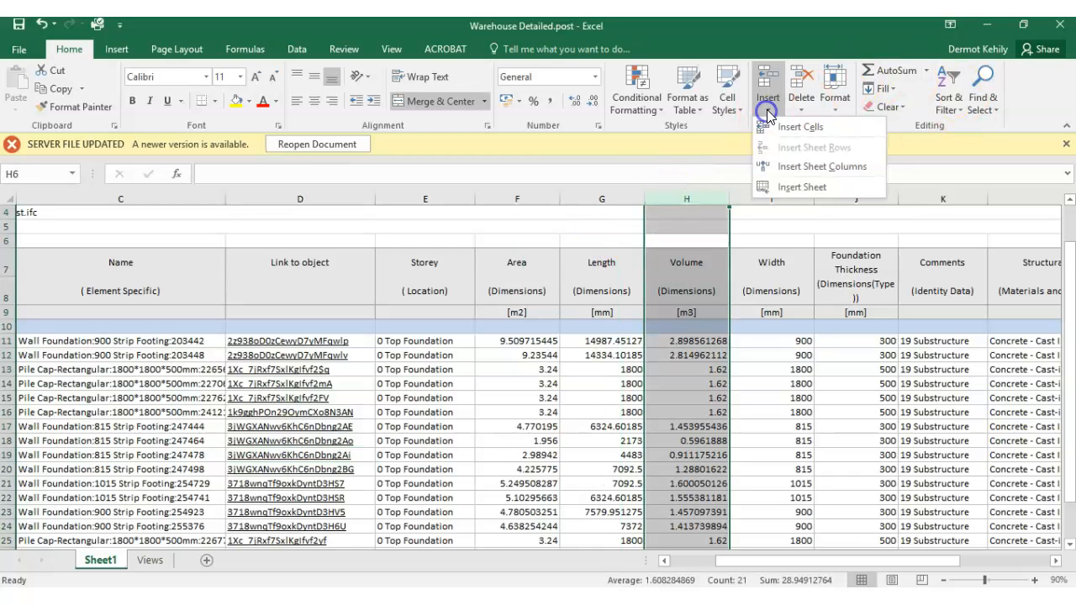
left_click(809, 167)
- Give the new empty column H the heading "Length Check" in cell H7
left_click(788, 292)
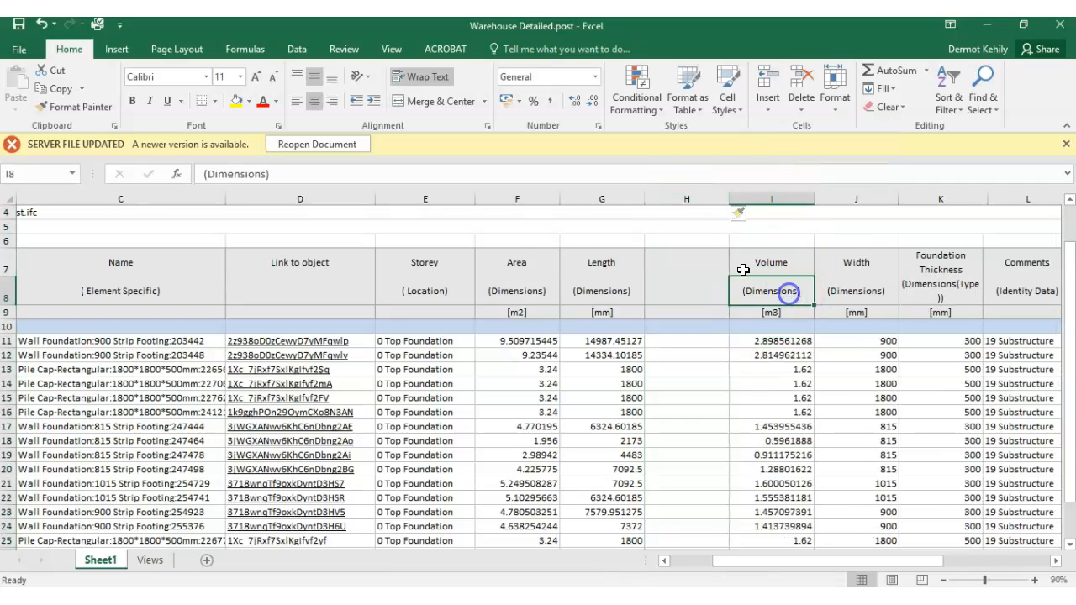
left_click(677, 269)
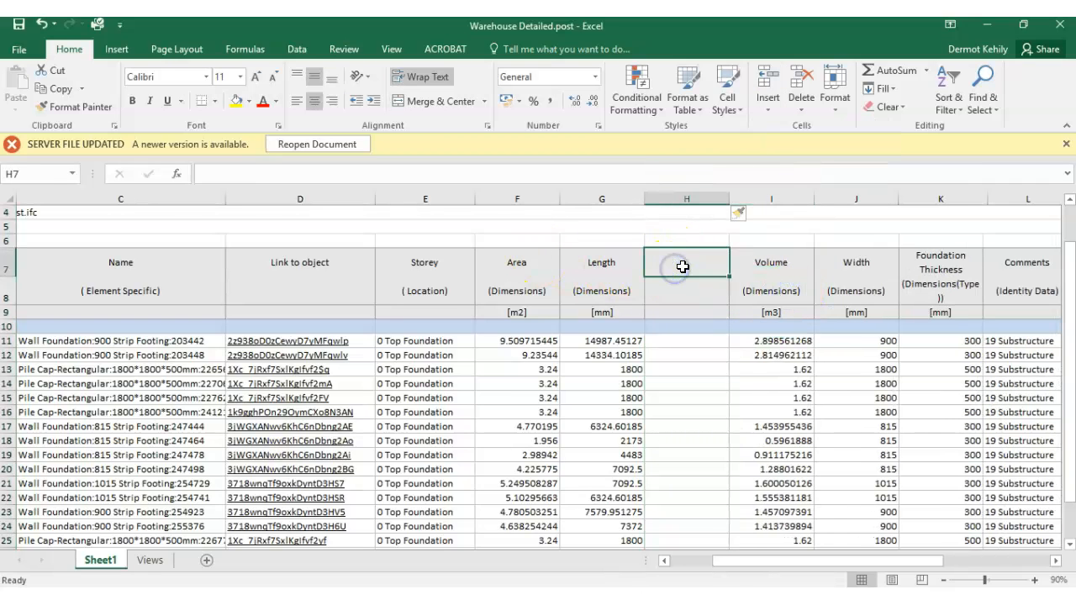
type("Length Check")
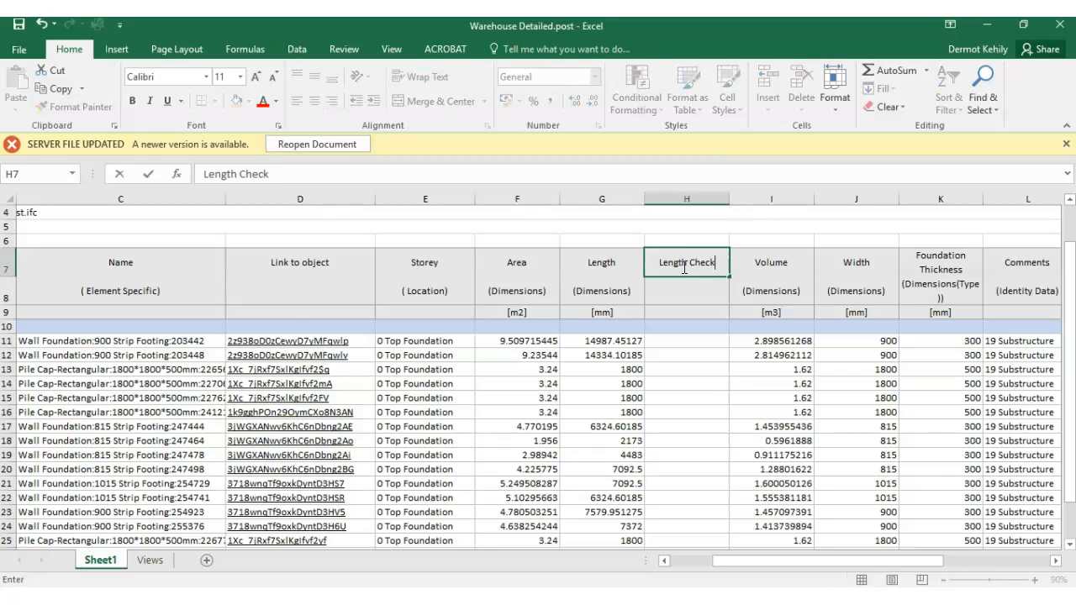
left_click(710, 315)
left_click(700, 257)
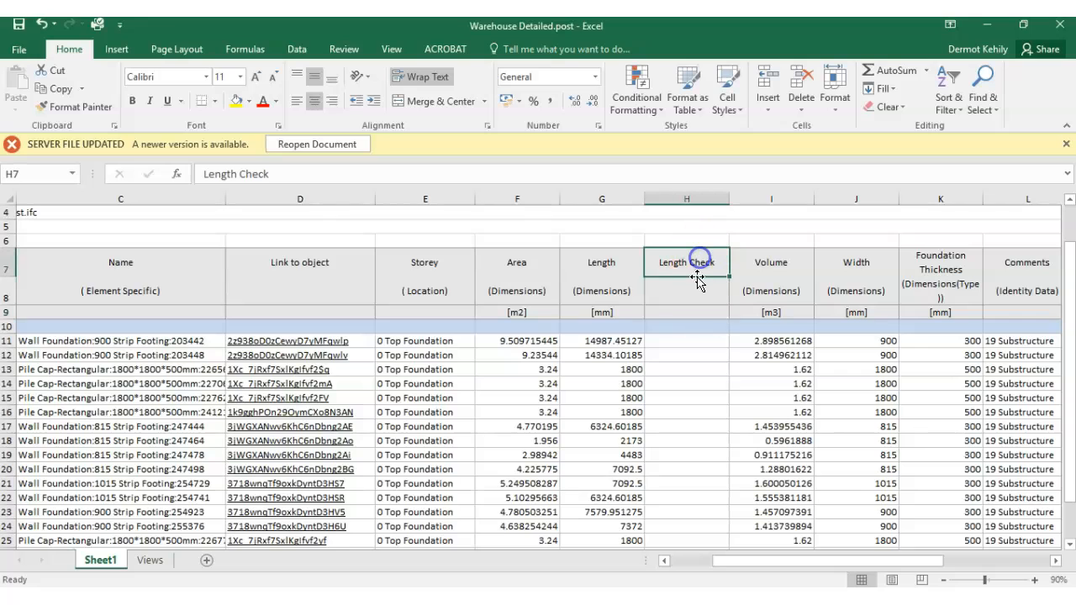
- Review the Length, Volume, Width and Foundation Thickness values of the first strip footing in row 11
left_click(762, 342)
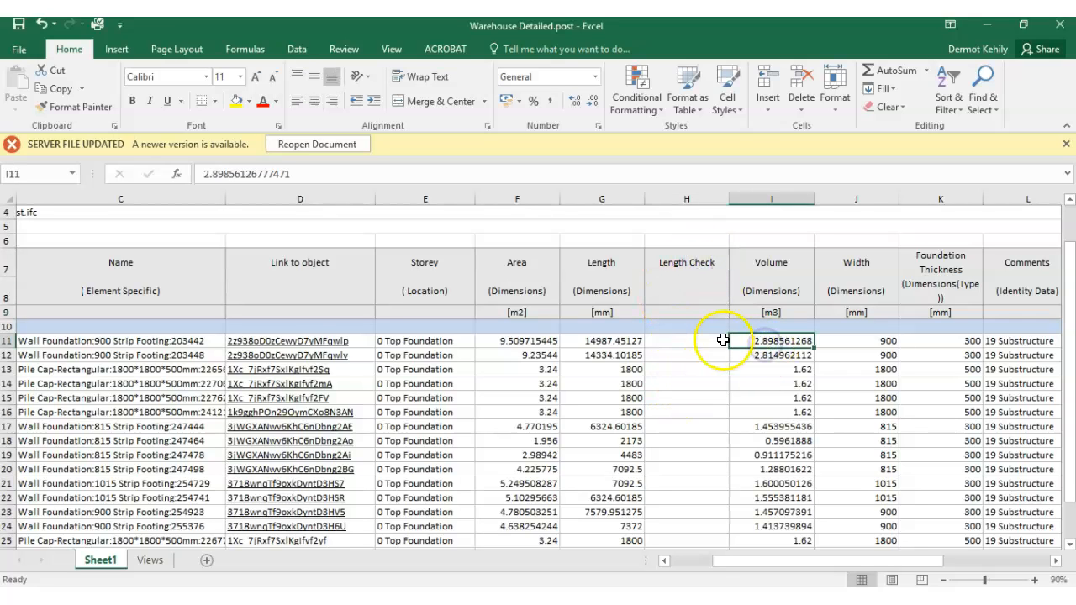
left_click(701, 341)
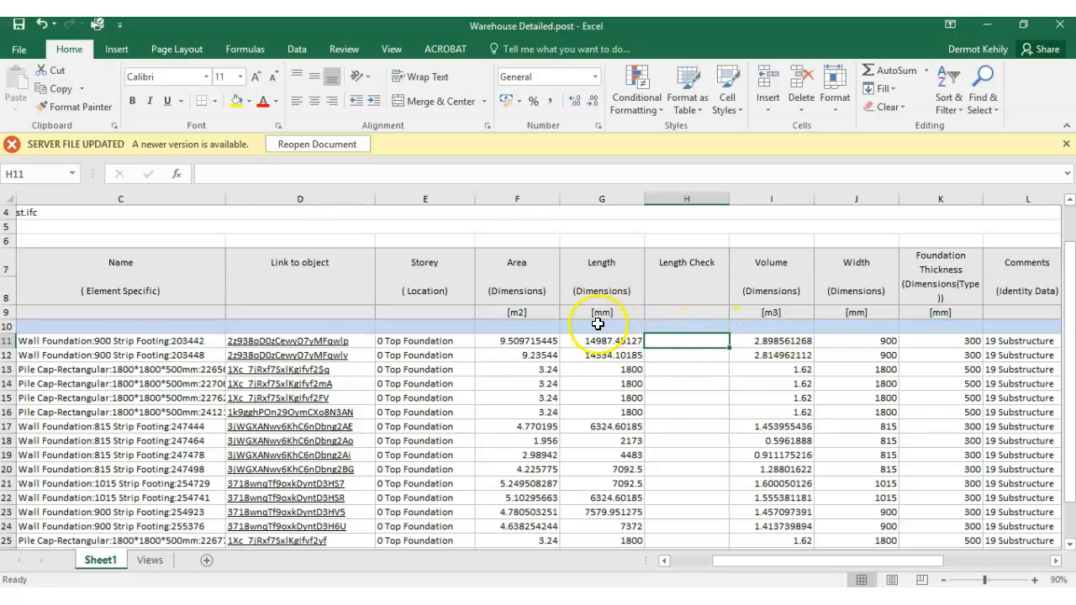
left_click(615, 340)
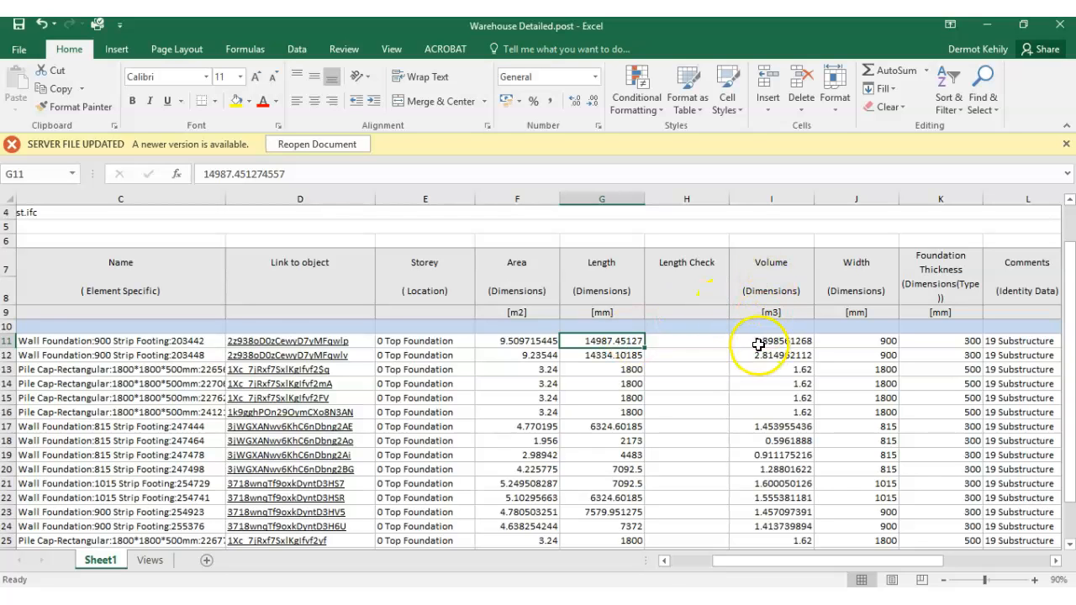
left_click(757, 340)
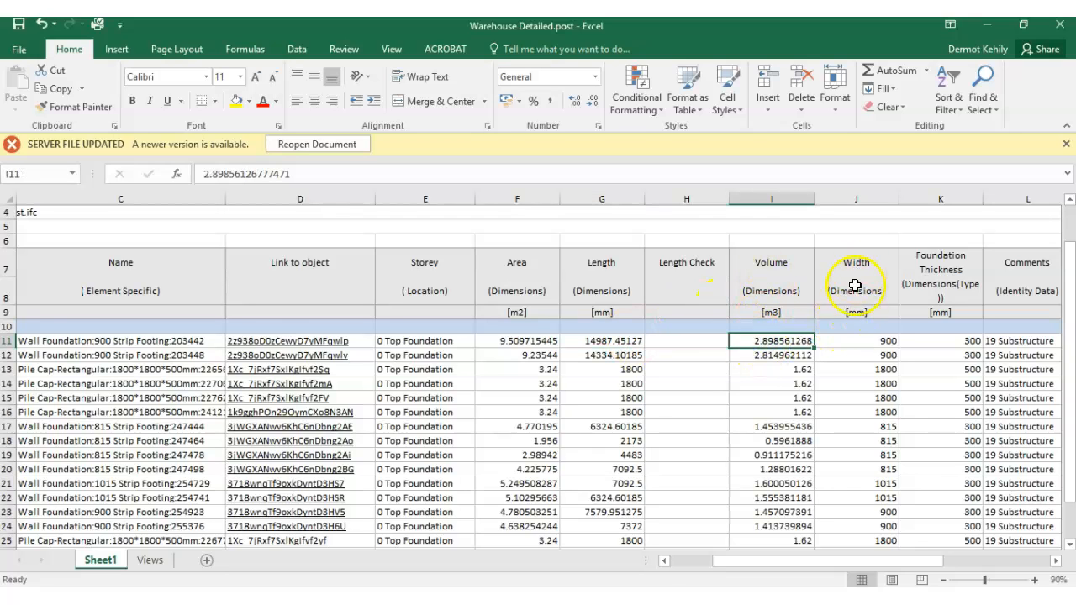
left_click(853, 340)
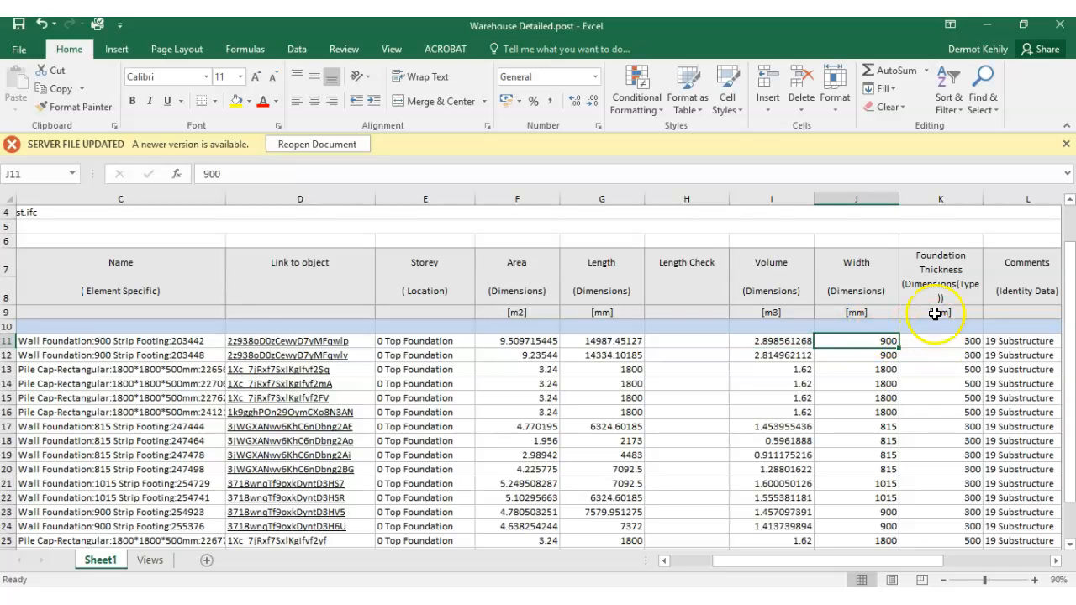
left_click(942, 342)
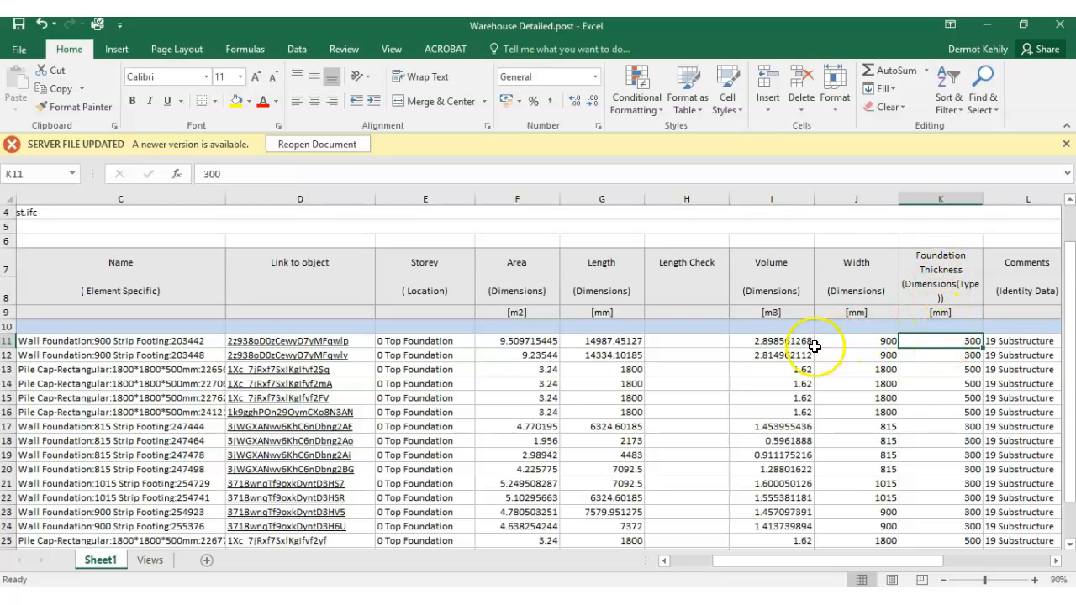
- Begin a Length Check formula in H11 that divides the Volume by the Width in metres: =I11/(J11/1000)
left_click(692, 342)
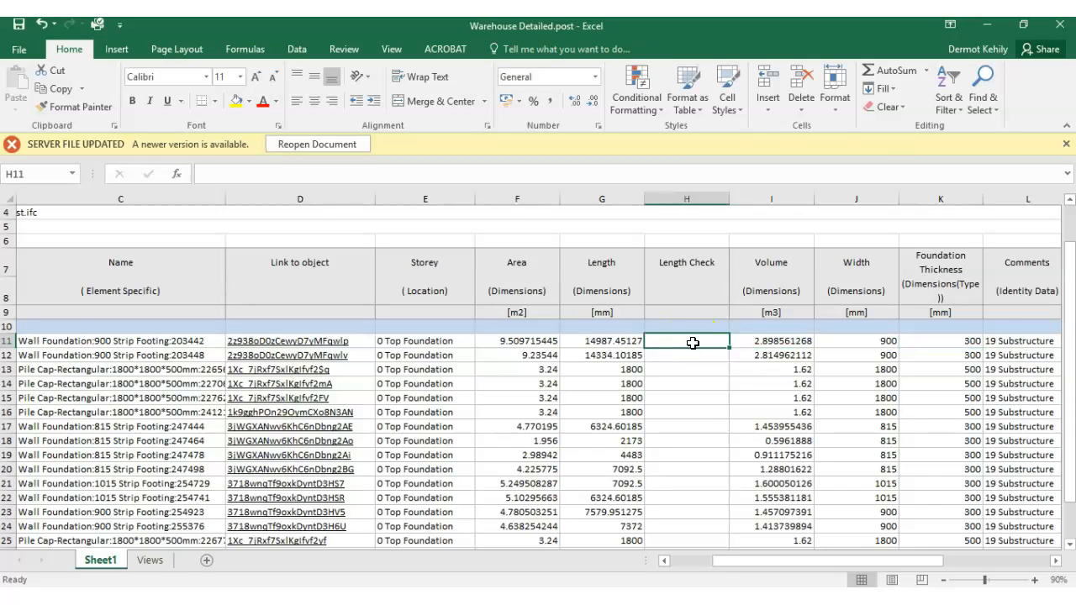
type("=")
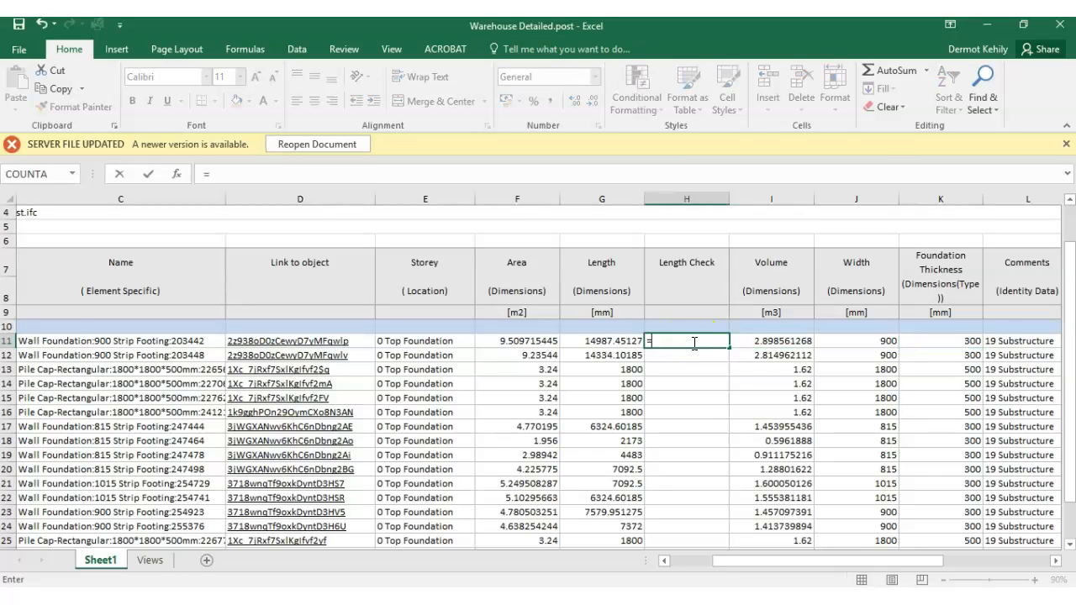
left_click(794, 340)
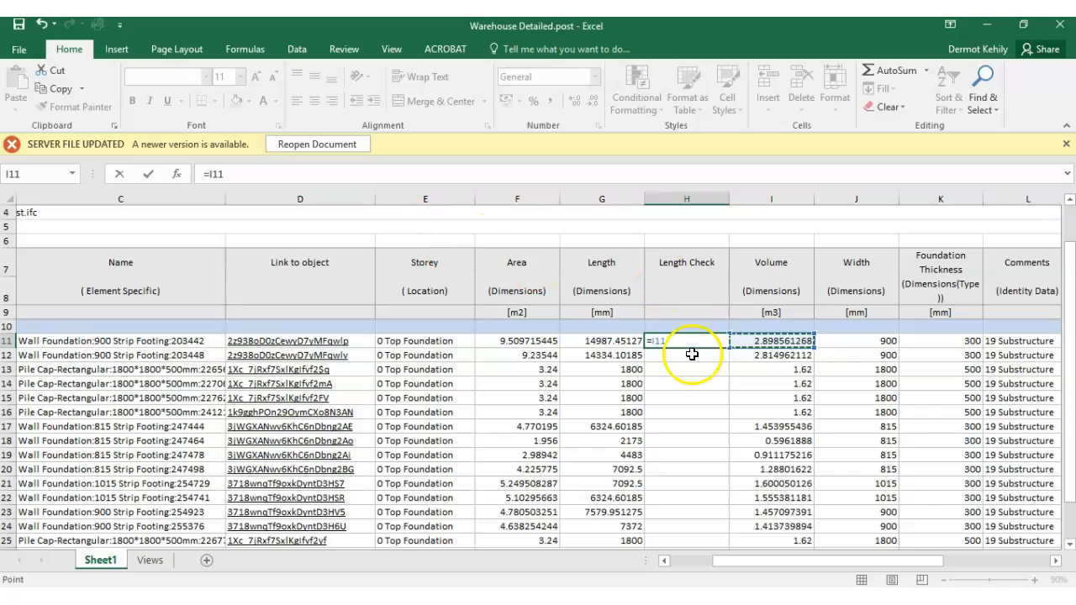
left_click(236, 175)
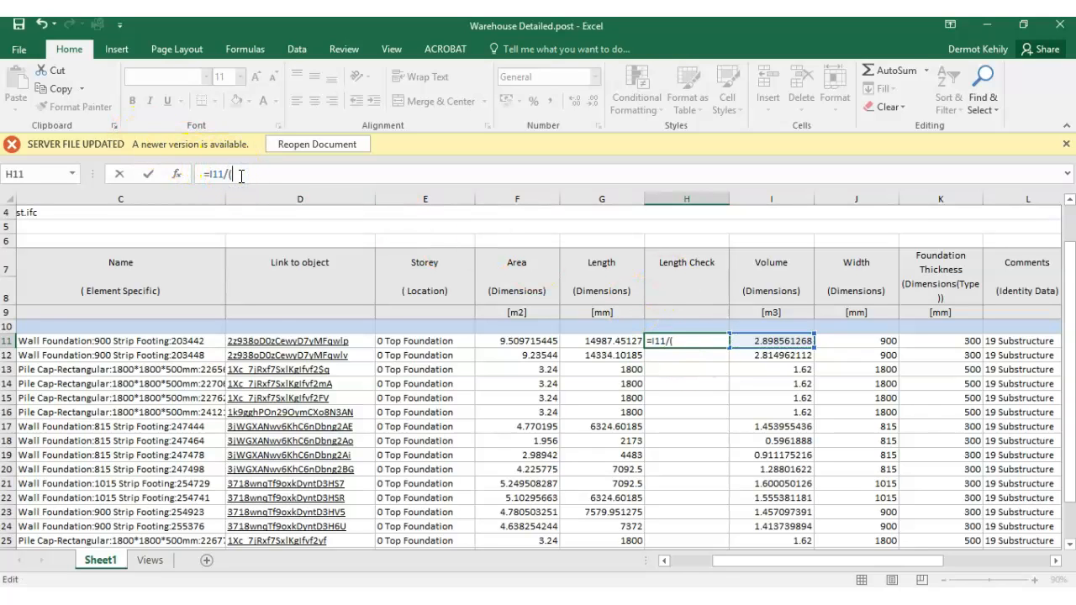
type("/(")
left_click(883, 338)
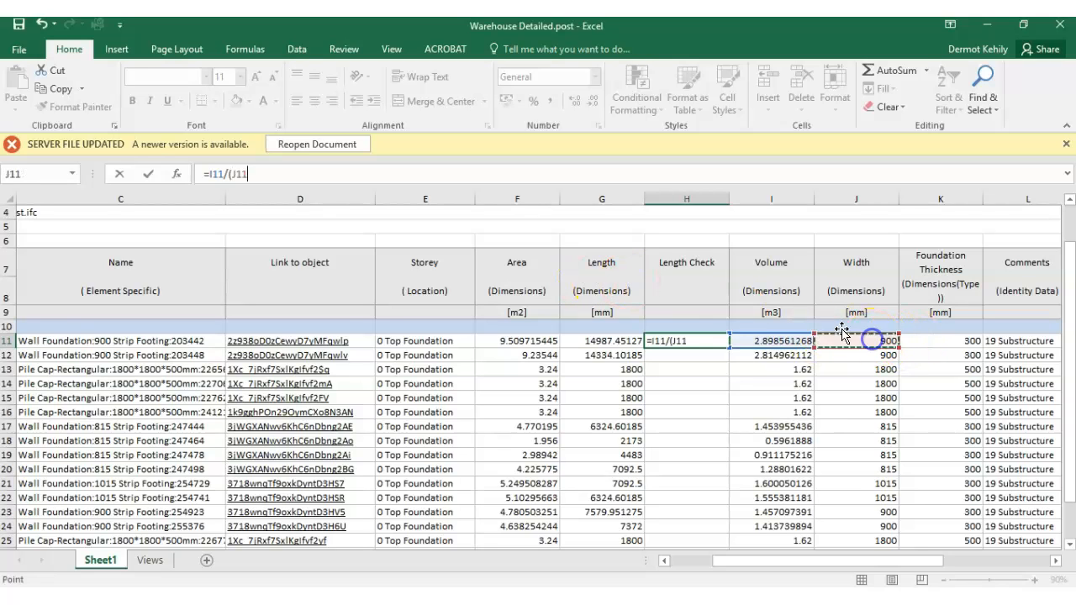
type("/1000")
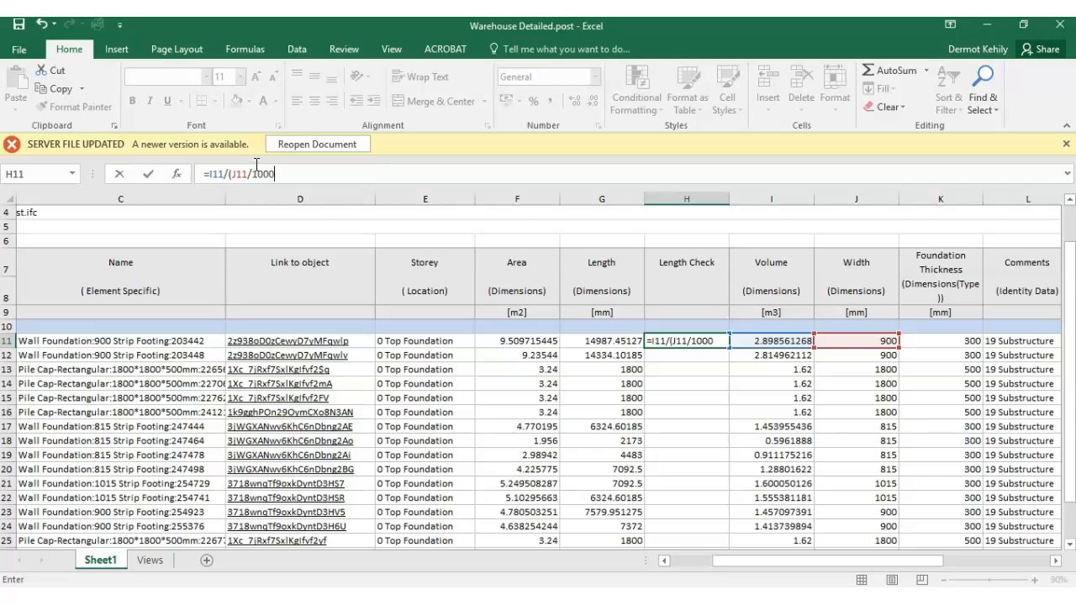
type(")")
- Extend the H11 formula with a further division by the Foundation Thickness in K11
left_click(284, 173)
left_click(950, 343)
left_click(286, 173)
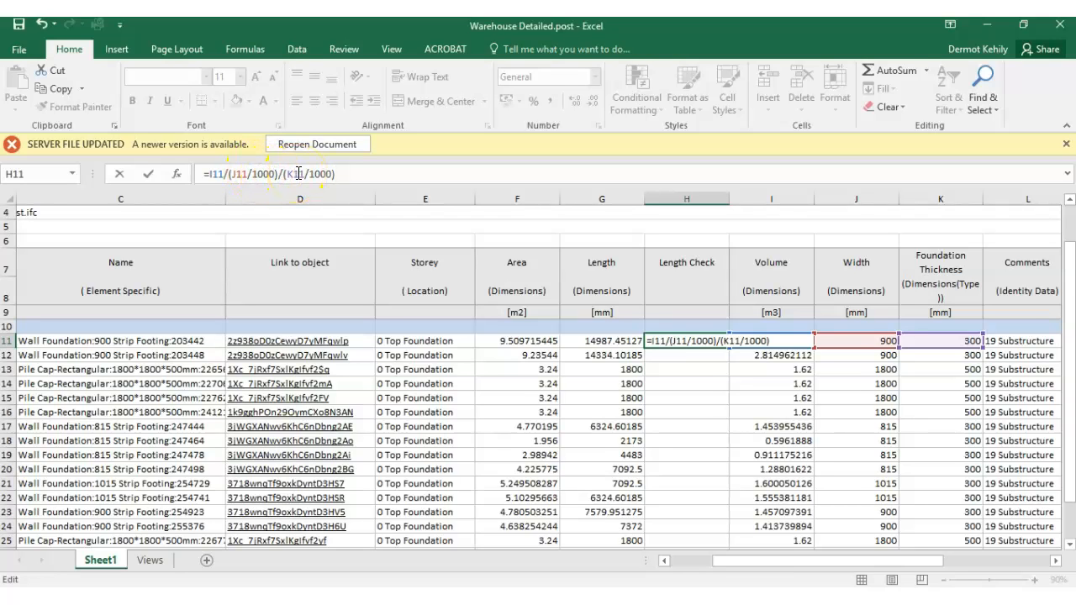
- Complete the H11 formula as =I11/(J11/1000)/(K11/1000) and enter the unit m for the Length Check column in H9
key("Return")
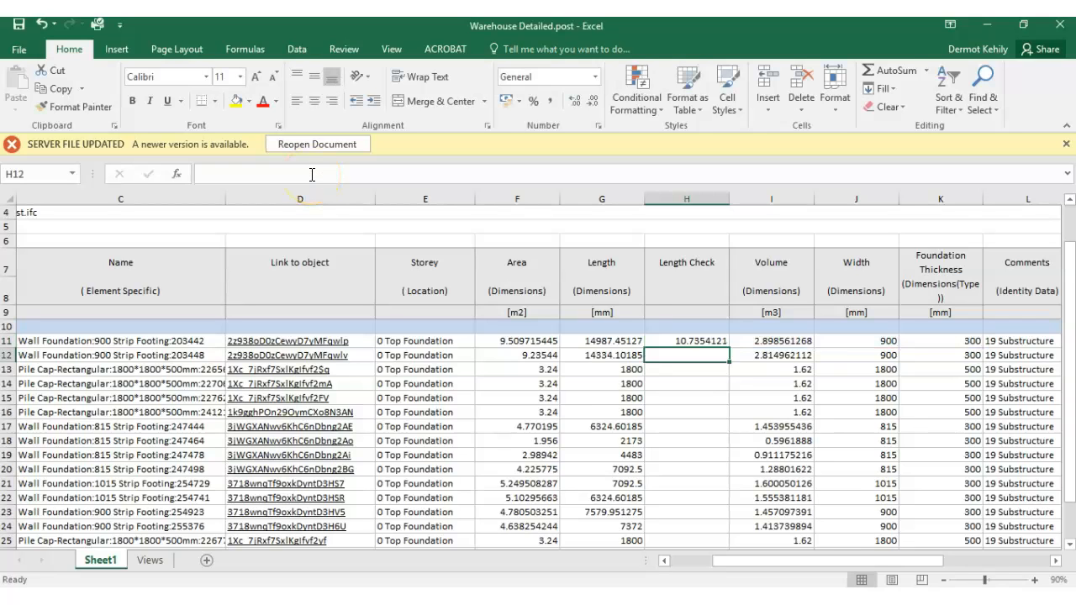
left_click(722, 341)
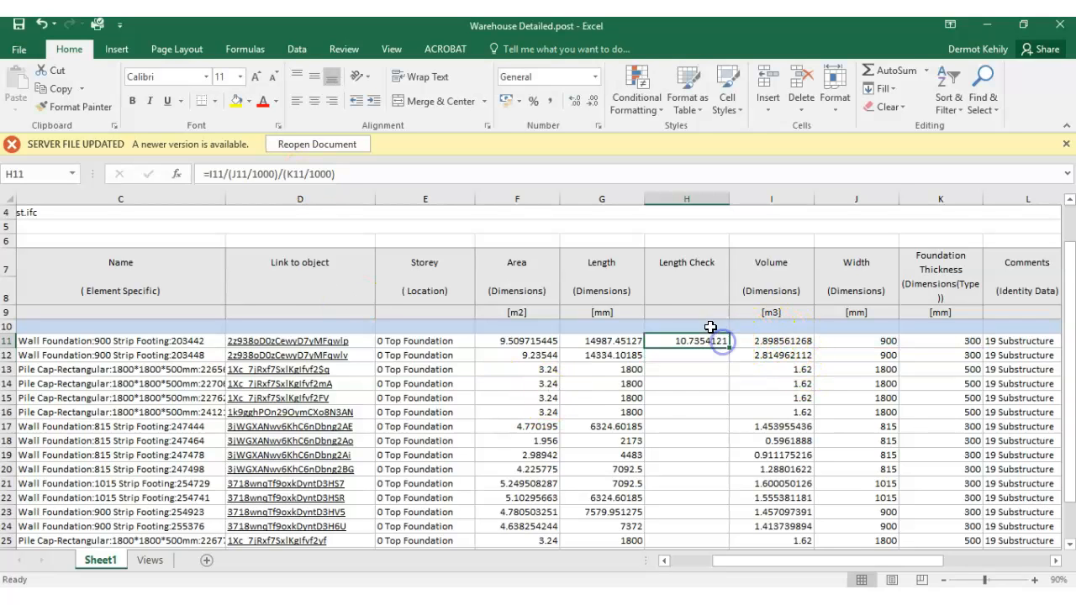
left_click(709, 314)
type("m")
left_click(721, 367)
- Fill the Length Check formula from H11 down to H12 for the second strip footing
left_click(677, 342)
right_click(702, 342)
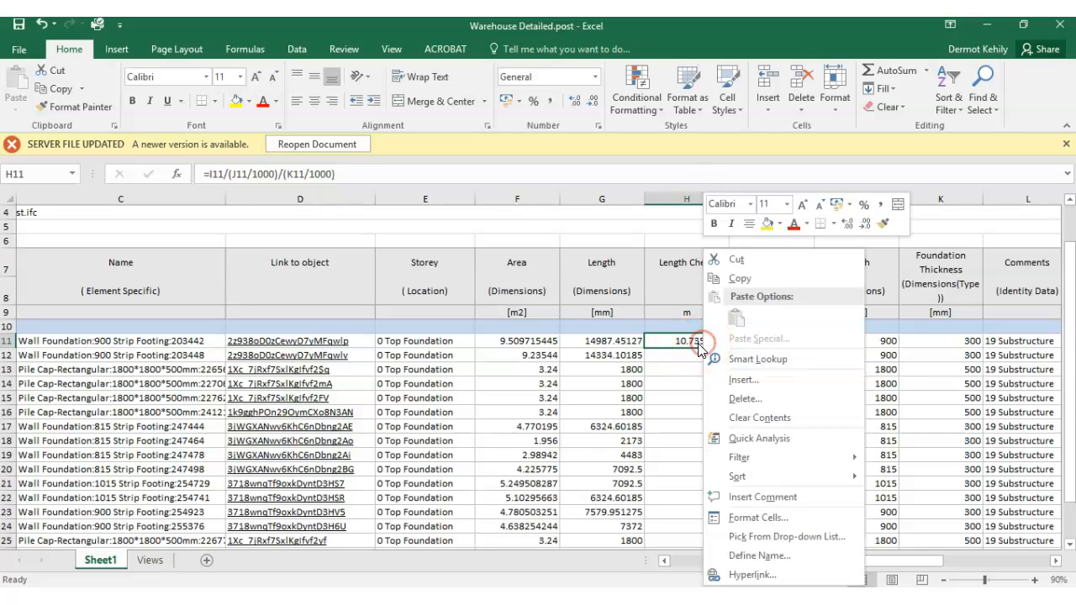
left_click(672, 340)
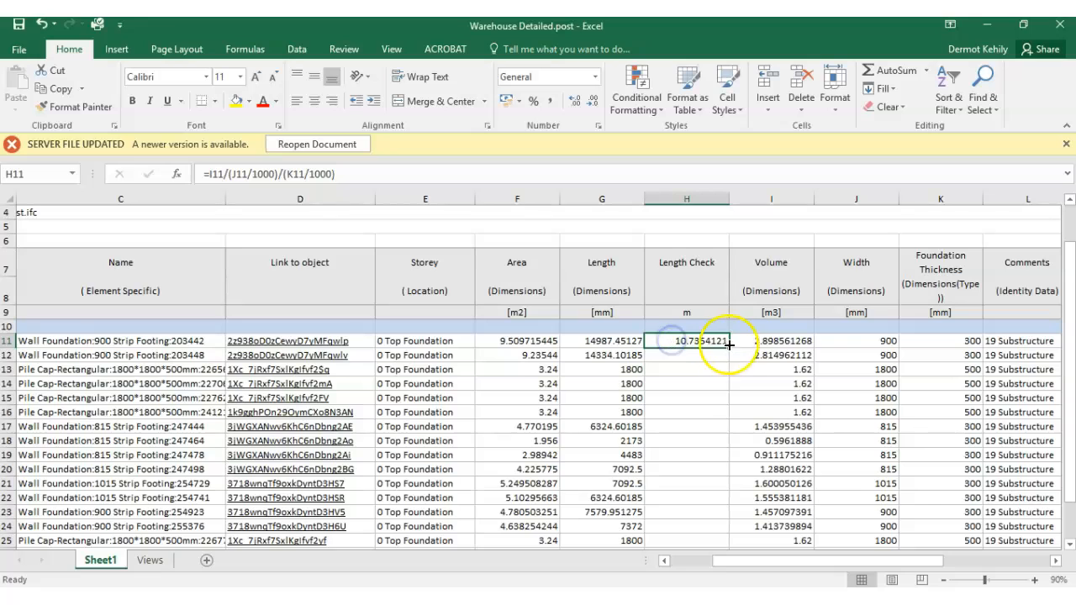
left_click_drag(728, 347, 727, 358)
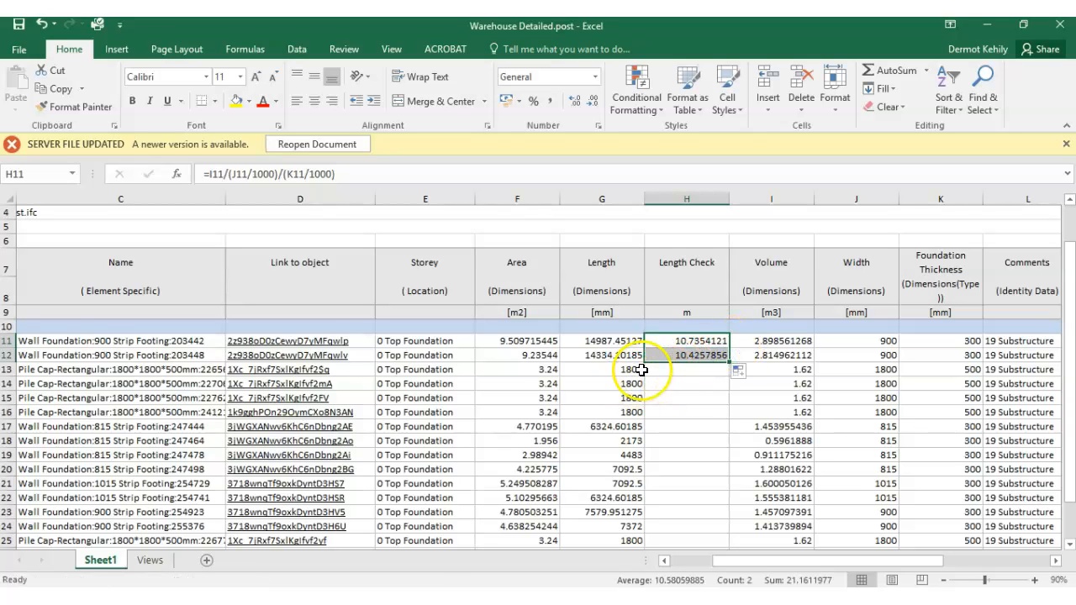
- Copy the formula from H12 to H17 and fill it down to H24, leaving out the pile caps in rows 13 to 16
left_click(652, 370)
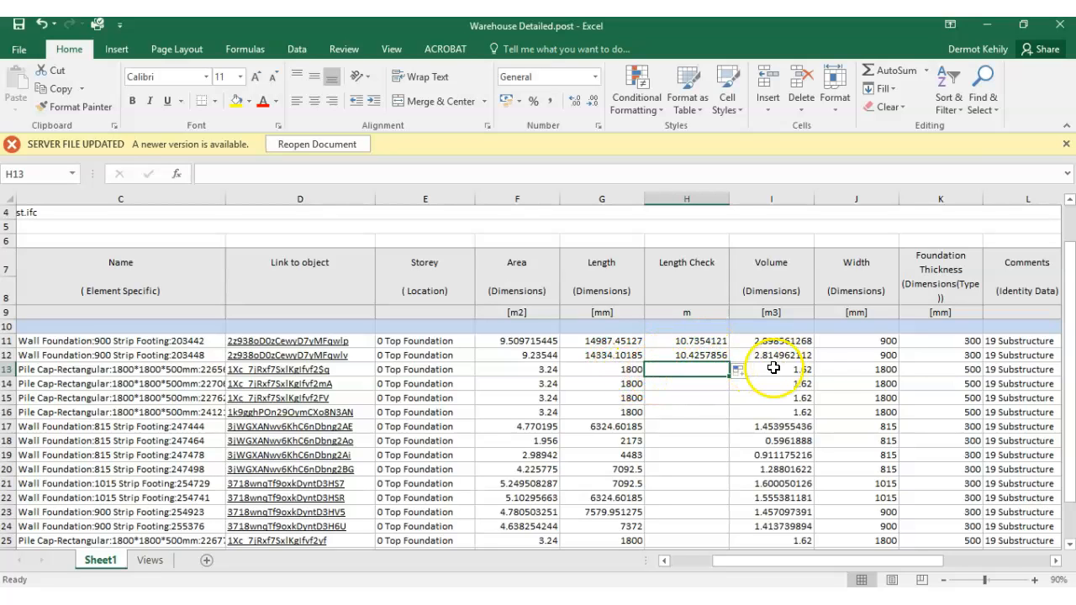
left_click_drag(626, 369, 620, 408)
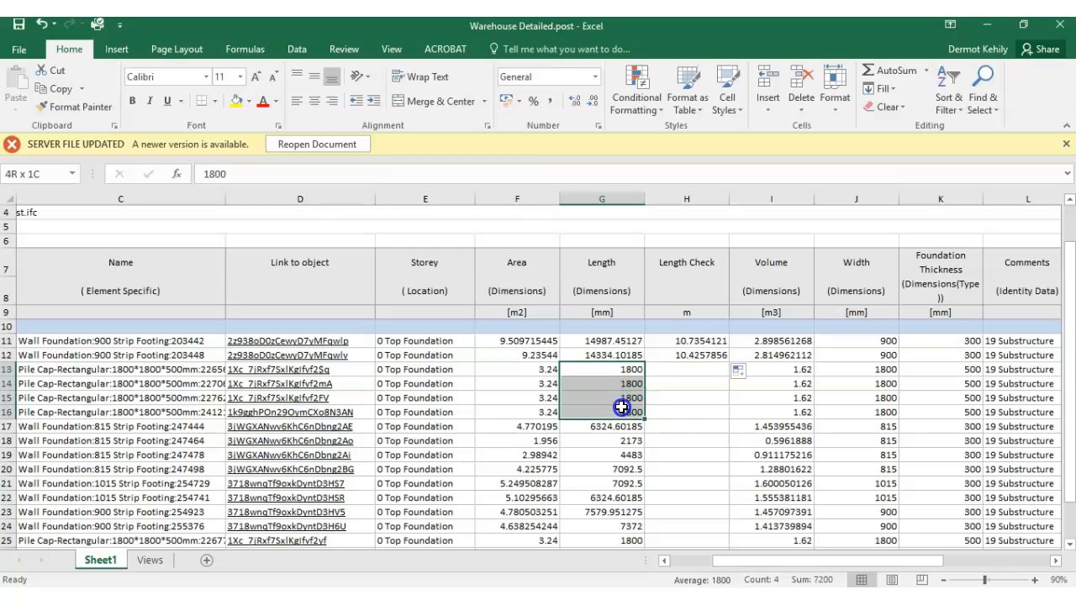
left_click(693, 384)
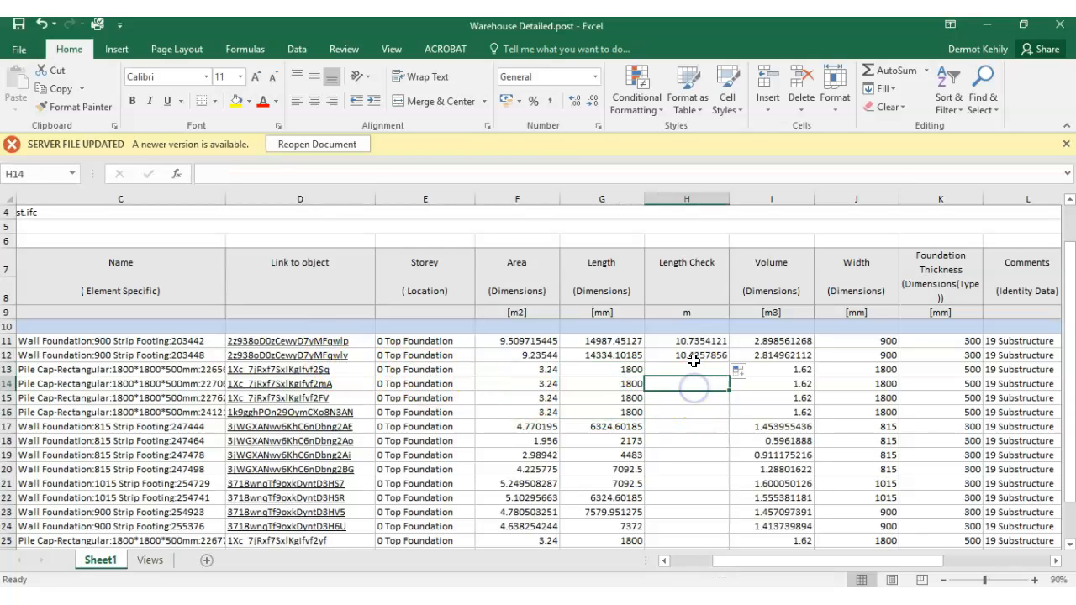
left_click(693, 357)
right_click(694, 356)
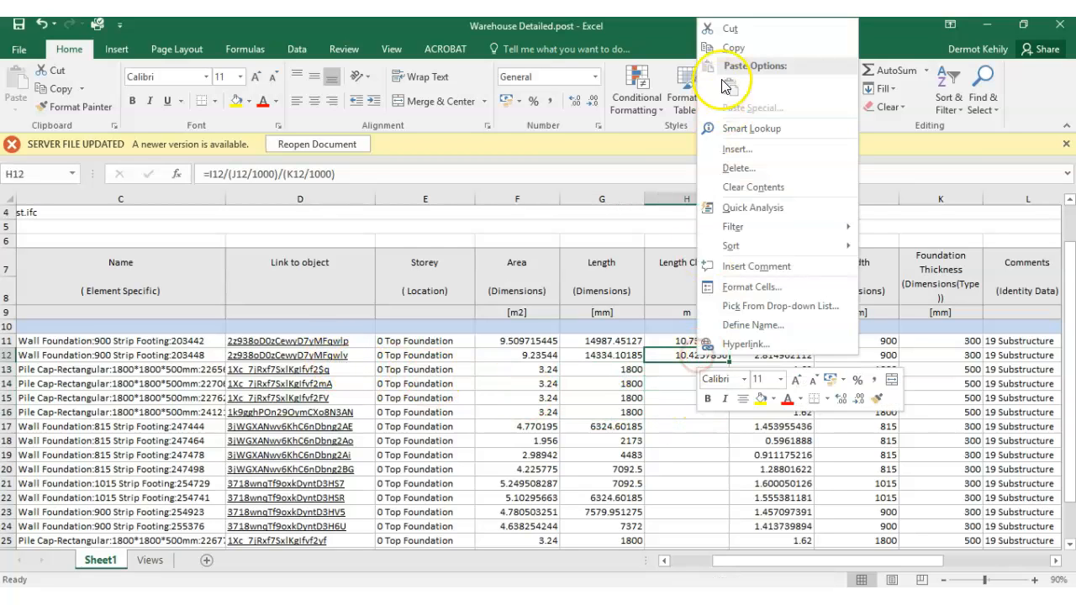
left_click(727, 48)
left_click(688, 427)
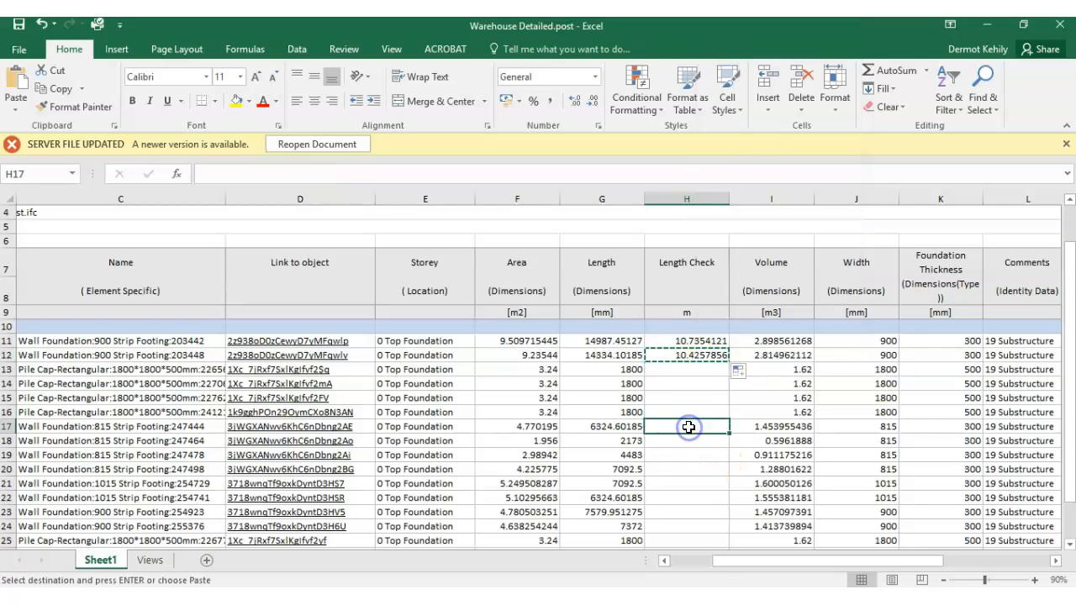
key("ctrl+v")
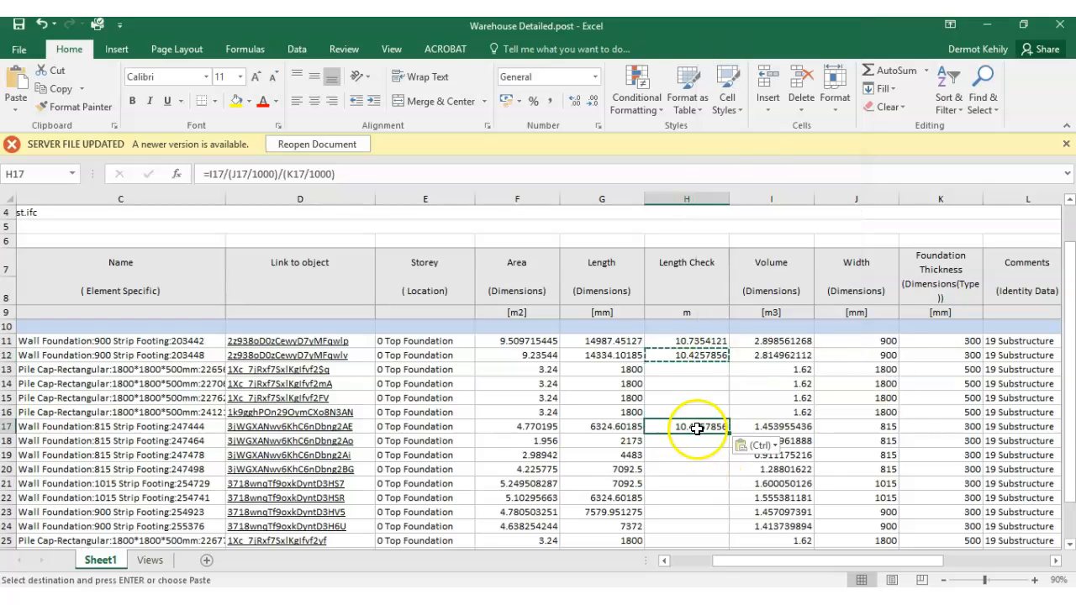
left_click_drag(729, 436, 727, 530)
scroll(709, 493, "down", 3)
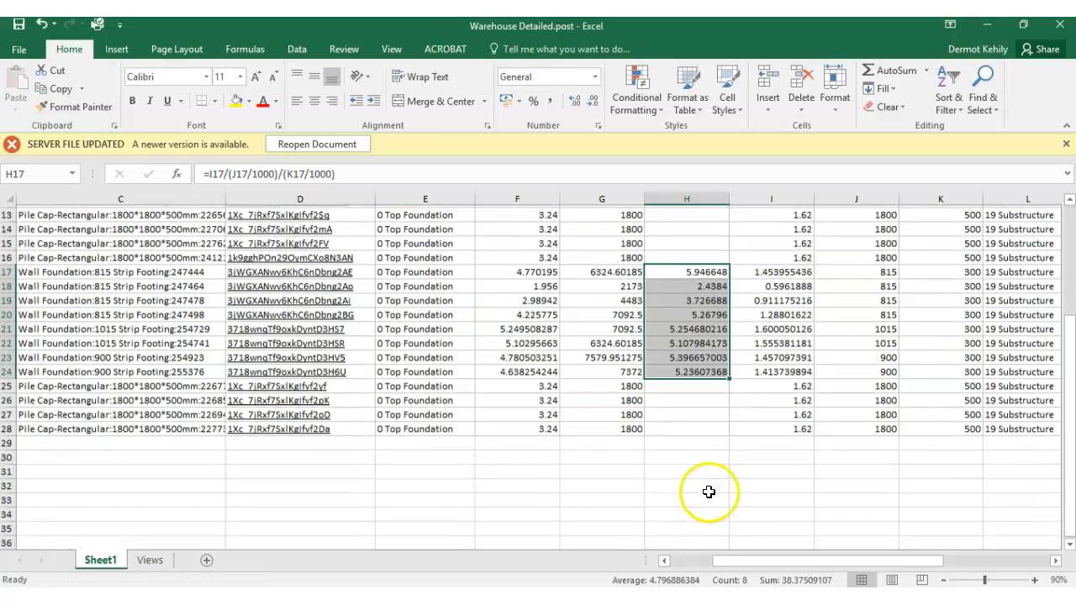
- Check the copied Length Check formulas of the strip footings, examining the cell references used in H22
scroll(686, 386, "up", 2)
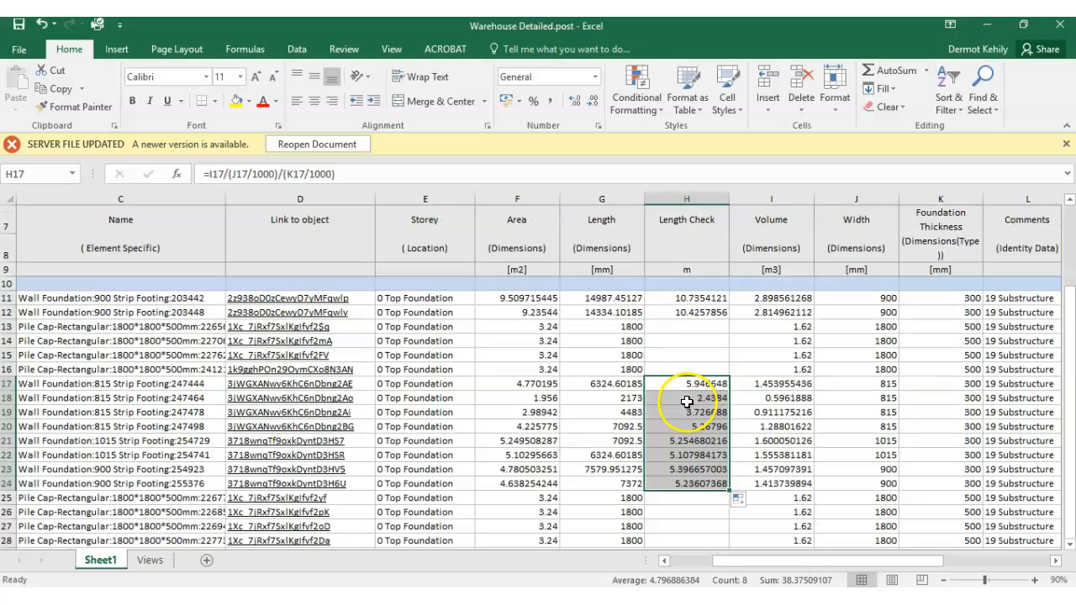
left_click(695, 297)
left_click(690, 310)
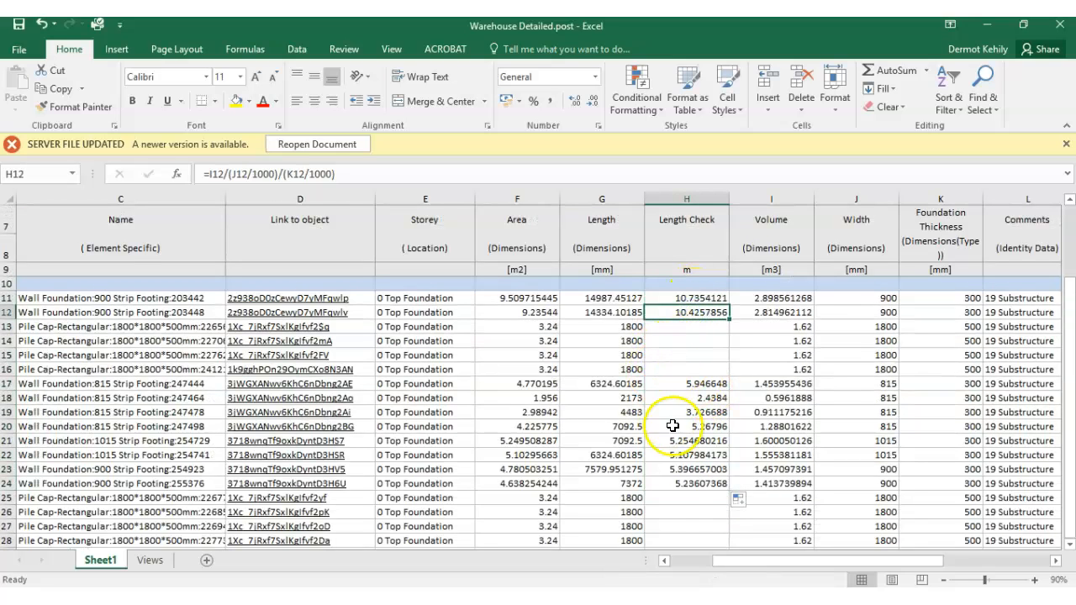
left_click(691, 456)
key("Up")
key("Down")
key("Down")
key("Down")
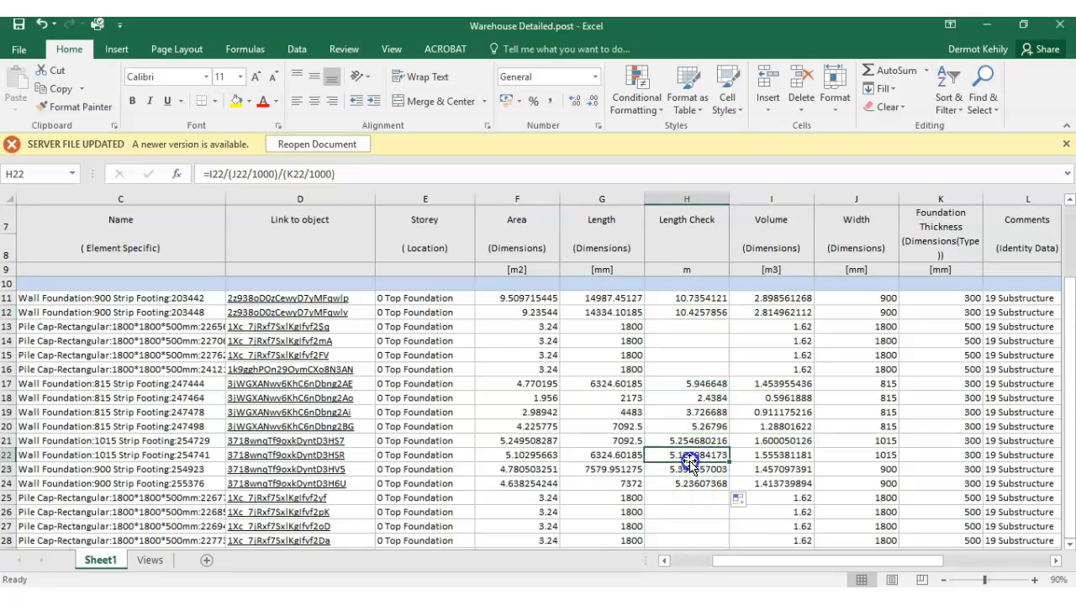
double_click(695, 454)
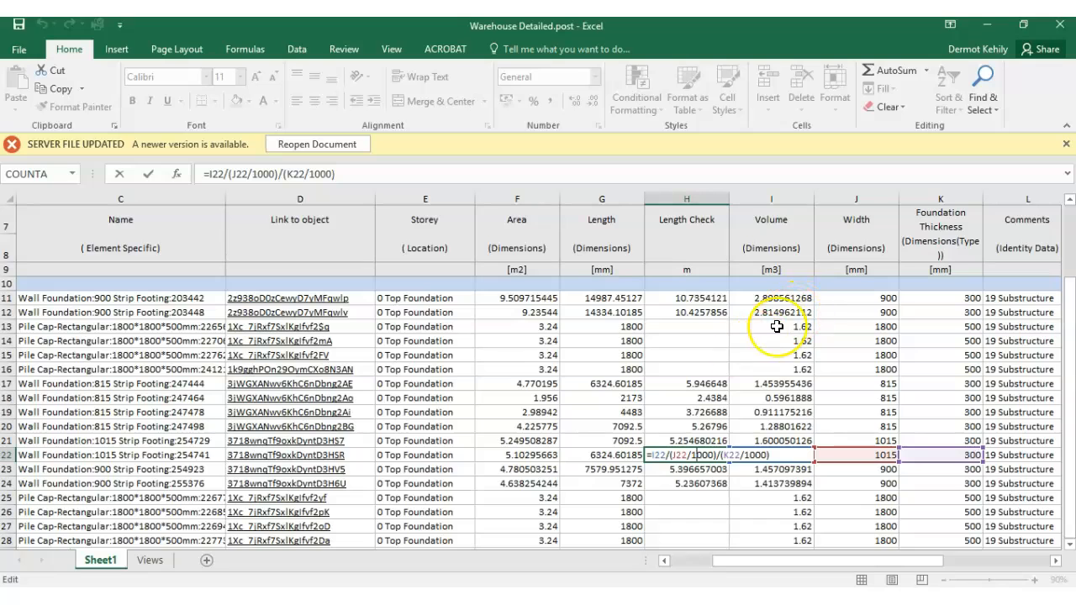
key("Return")
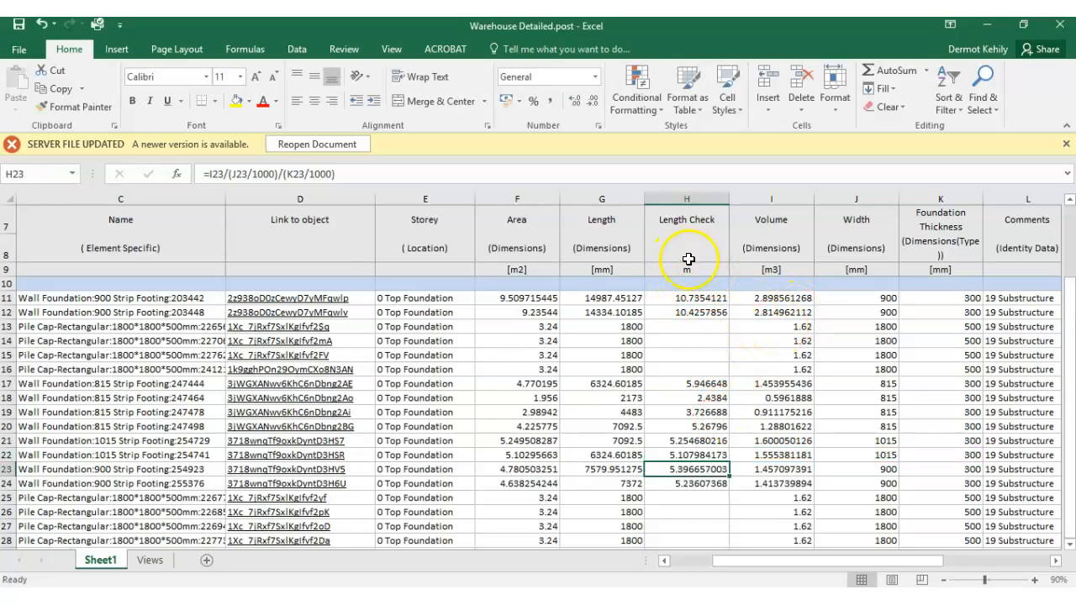
- Compare the exported pile cap lengths in G13 and G14 with the calculated strip footing lengths in H11 and H12
left_click(634, 326)
left_click(637, 339)
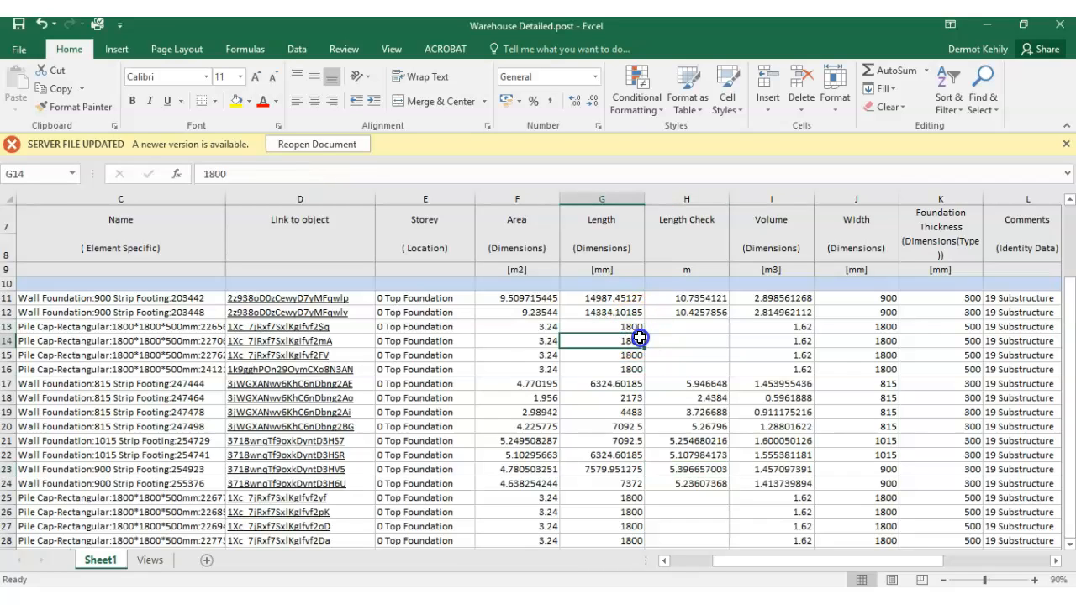
left_click(632, 327)
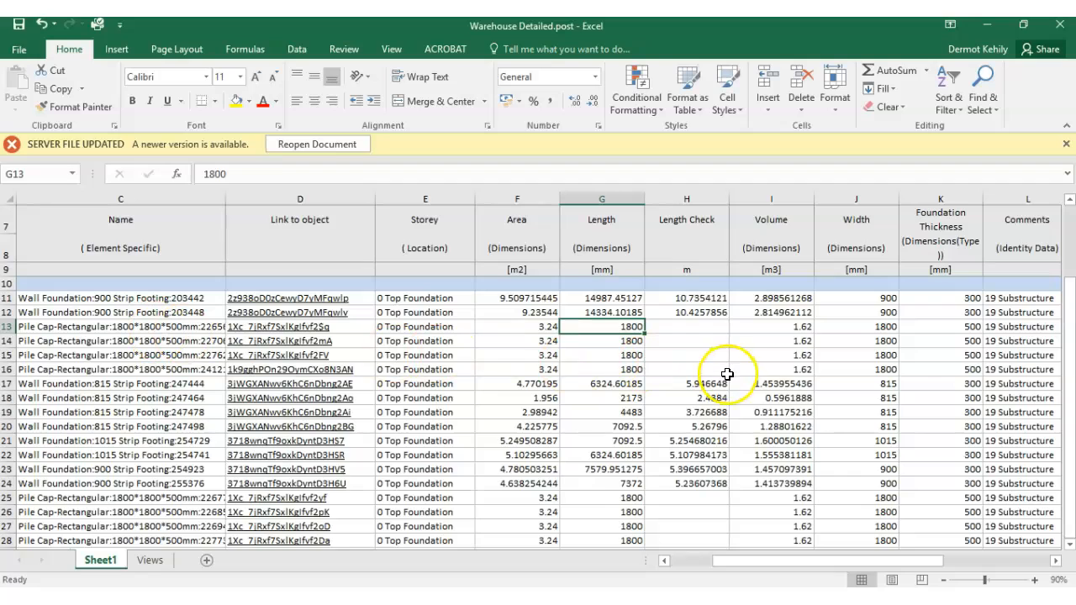
left_click(700, 300)
left_click(680, 312)
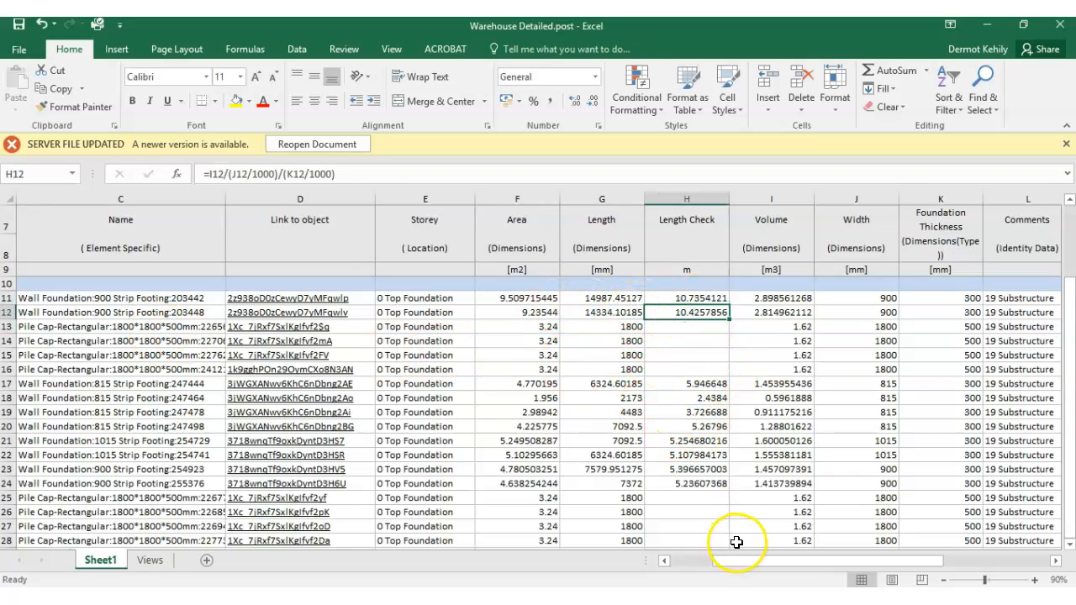
- Insert two empty sheet columns between the Foundation Thickness and Comments columns
left_click_drag(751, 564, 773, 564)
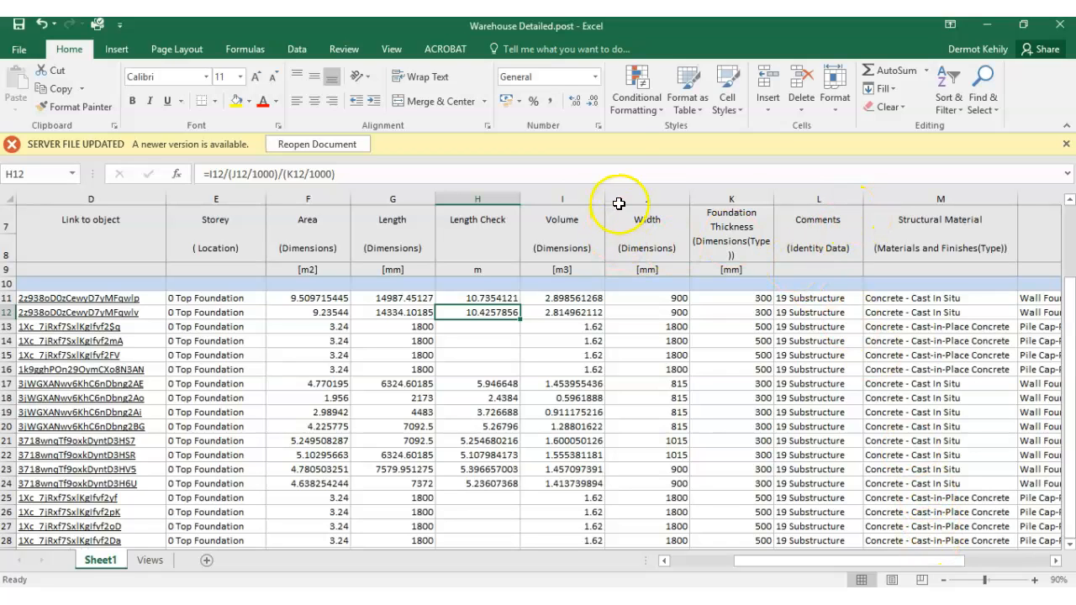
left_click(811, 198)
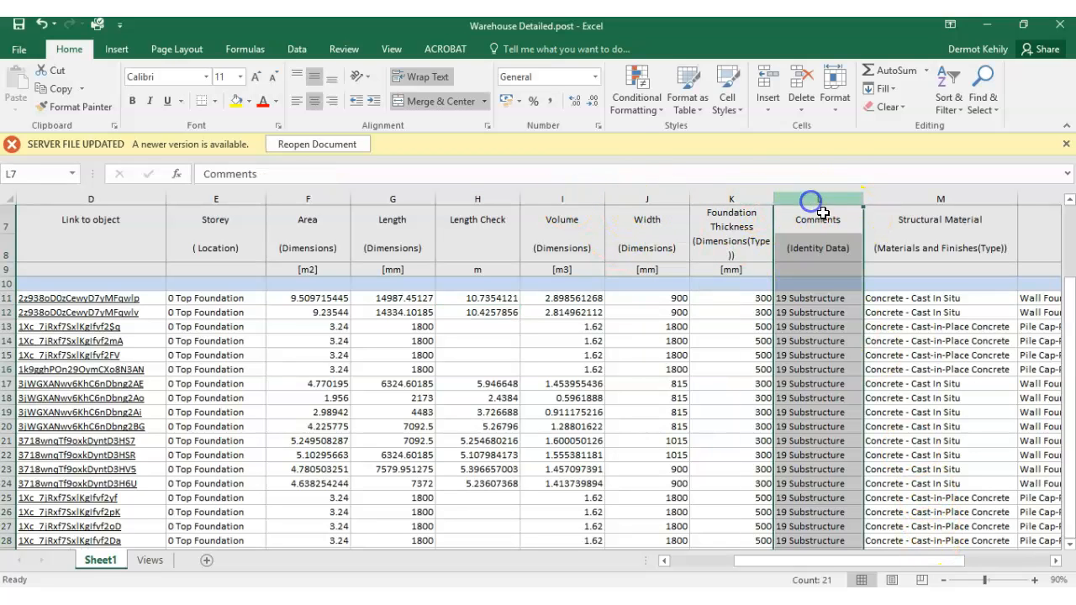
left_click(771, 114)
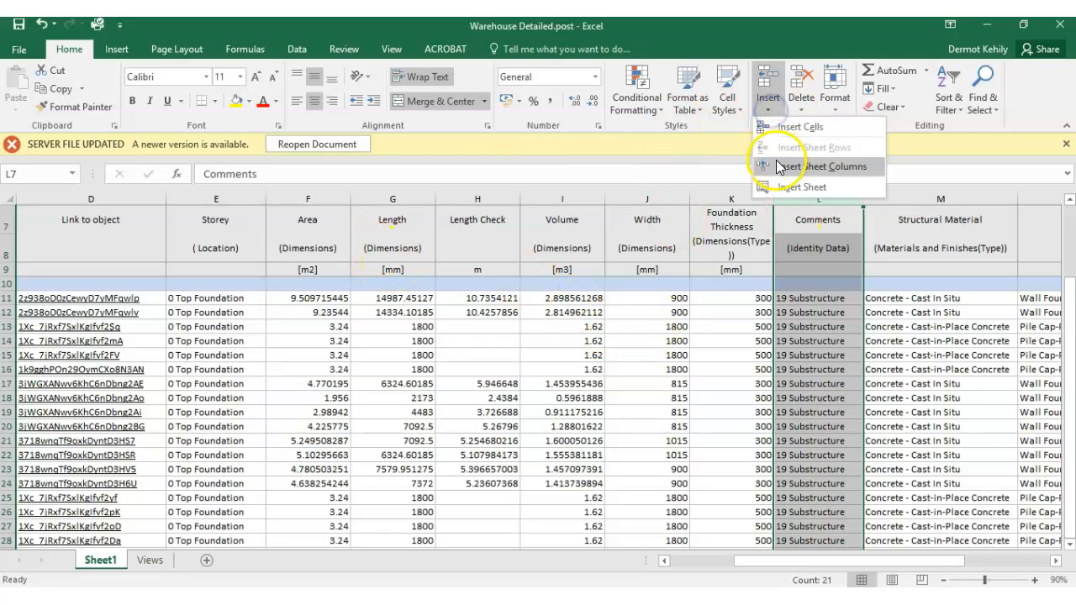
left_click(774, 152)
left_click(770, 111)
left_click(775, 154)
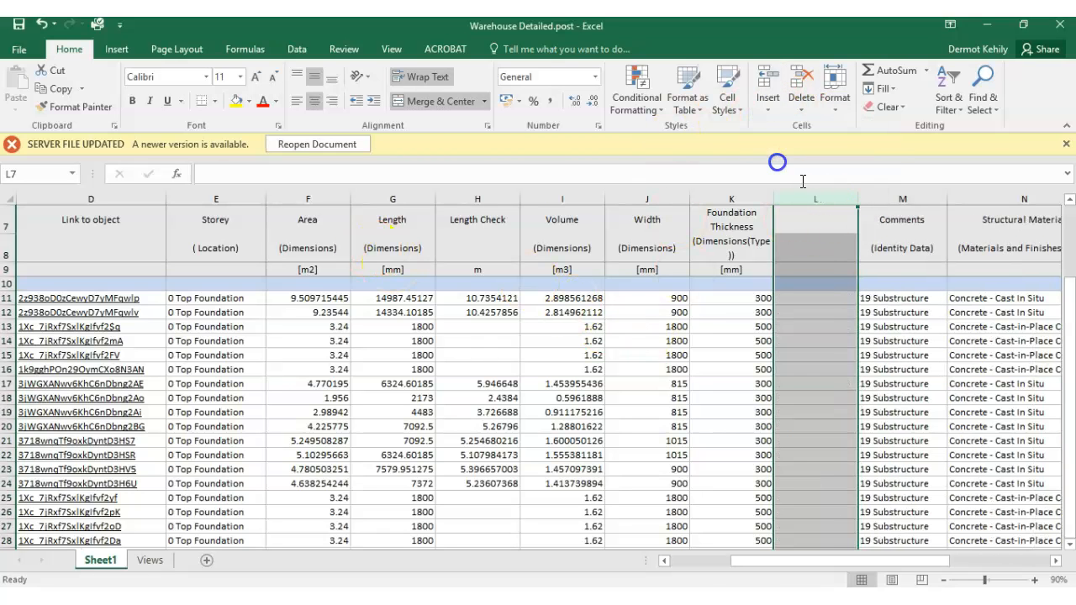
- Give the first new empty column the heading "Formwork" in cell L7
left_click(899, 284)
left_click(920, 224)
left_click(819, 228)
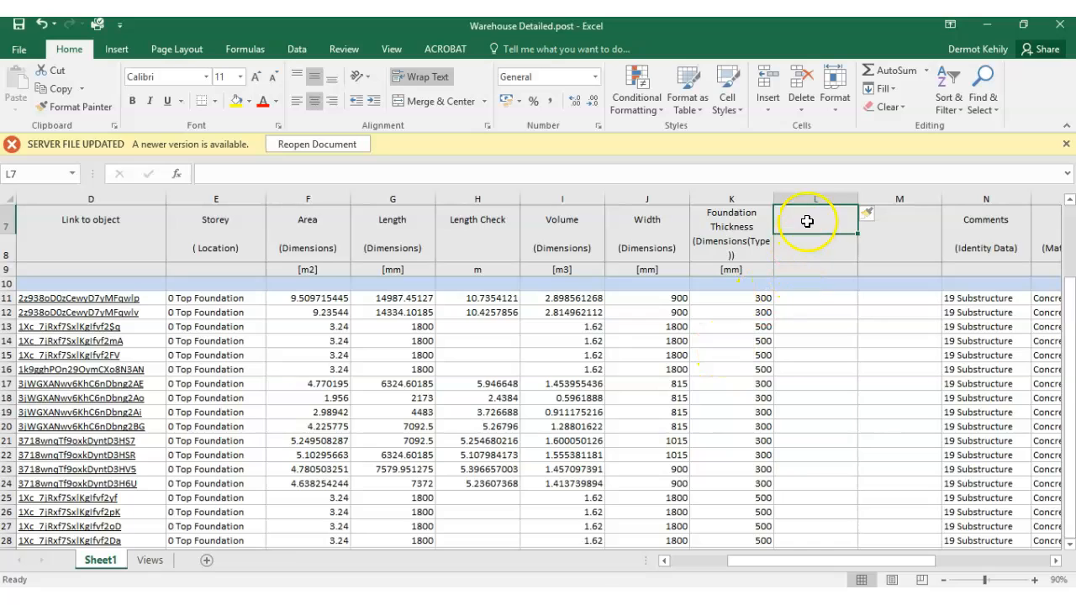
type("Formwork")
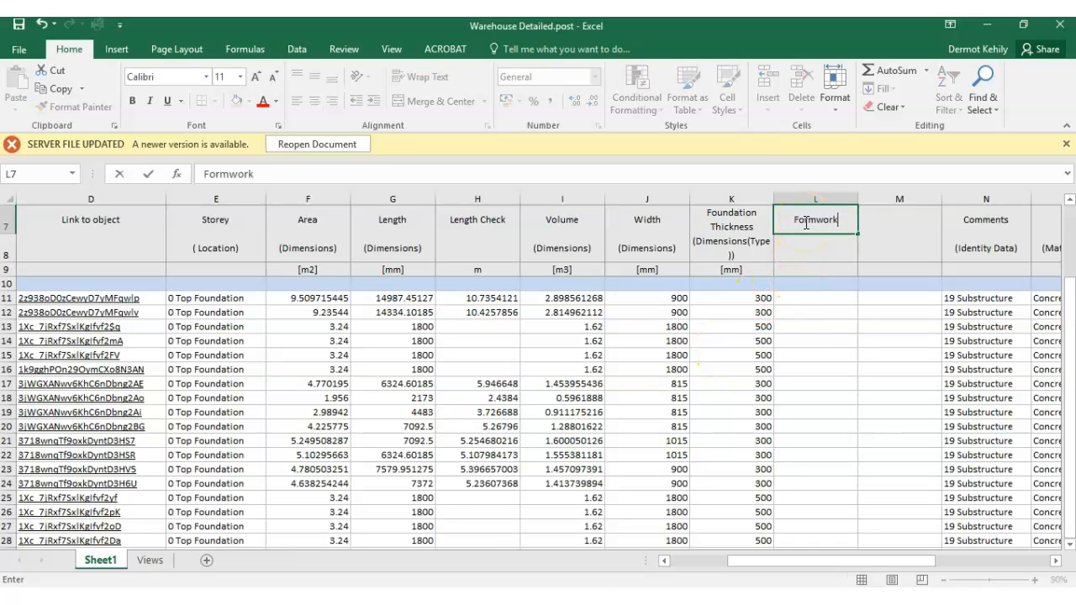
left_click(823, 298)
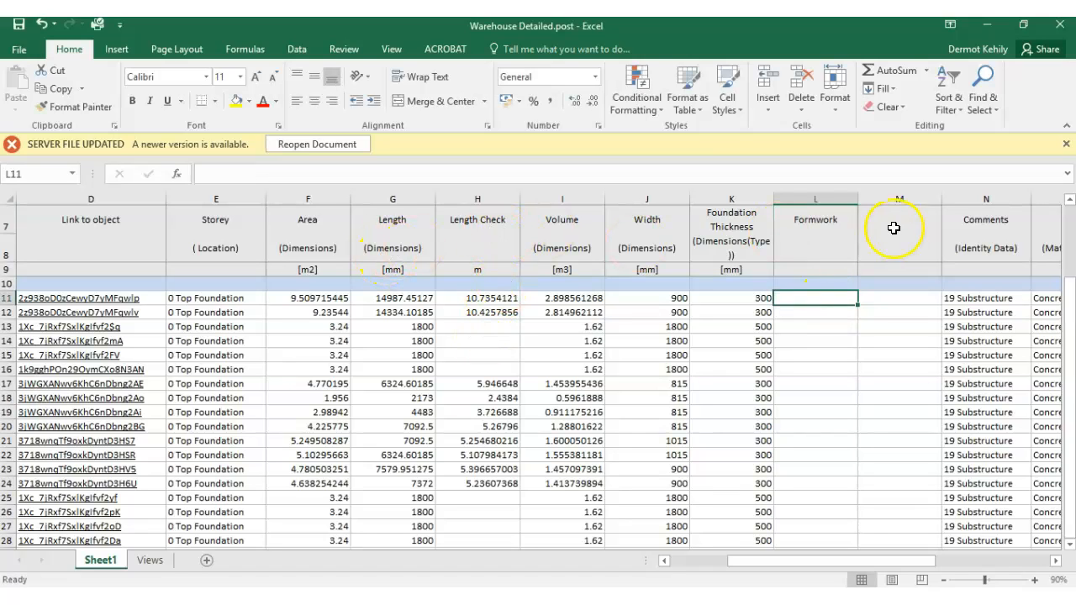
- Give the second new empty column the heading "Reinforcment" in cell M7
left_click(893, 227)
type("Reinforcment")
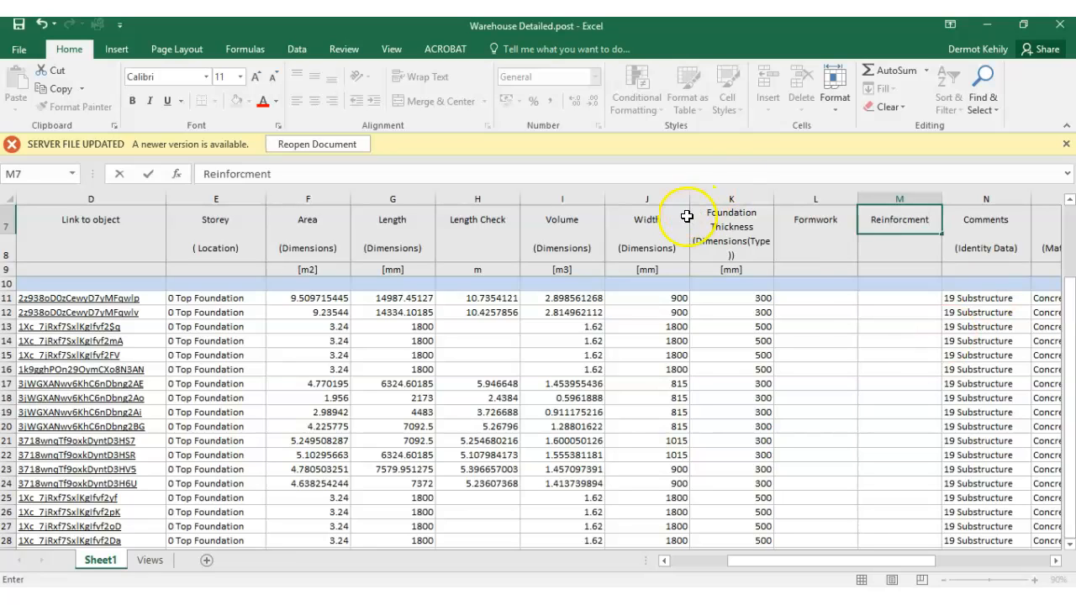
left_click(874, 327)
left_click(832, 220)
left_click(878, 223)
- Begin a reinforcement formula in M11 that multiplies the first strip footing's Volume by 250: =I11*250
left_click(812, 297)
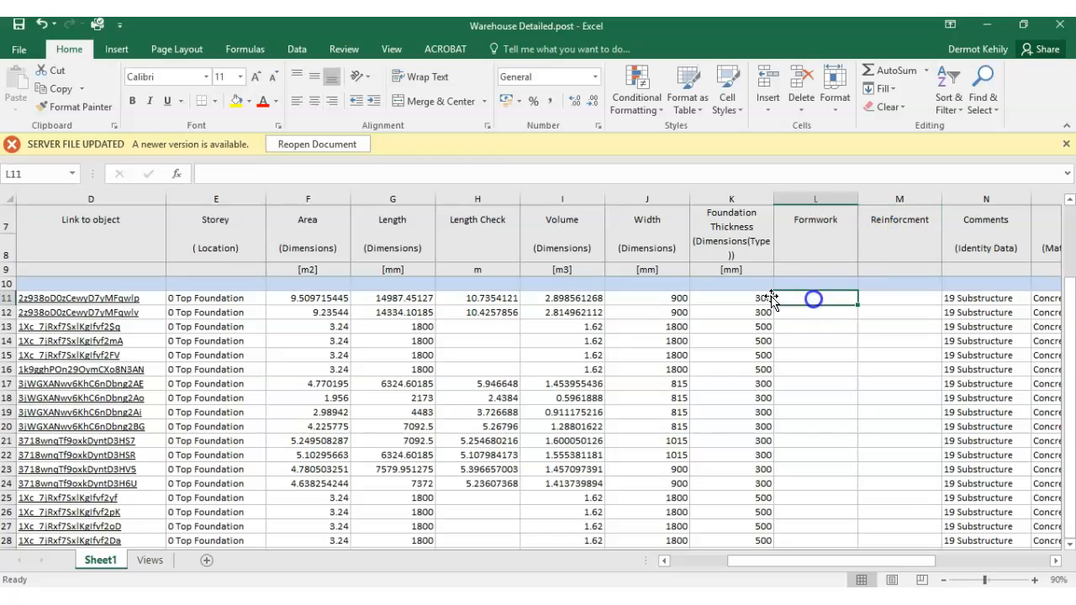
left_click(884, 300)
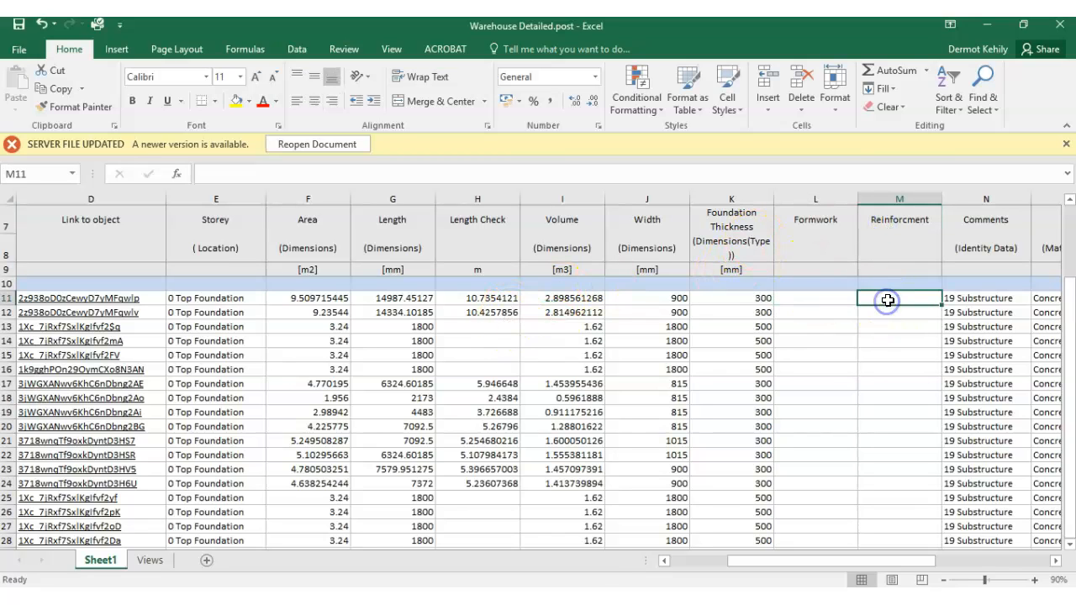
left_click(561, 301)
left_click(891, 301)
type("=")
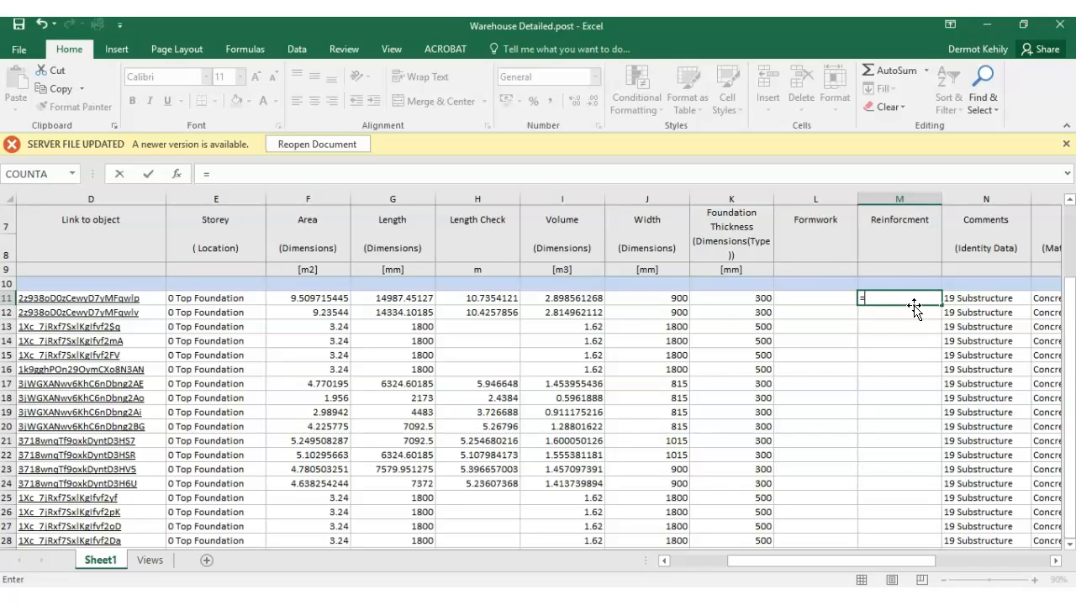
left_click(601, 298)
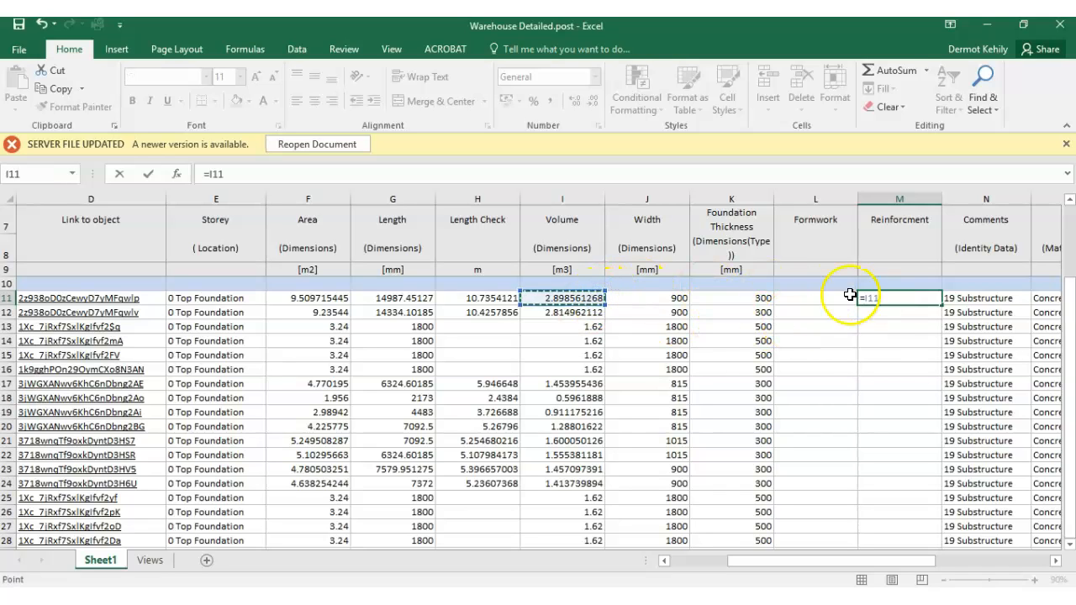
type("*")
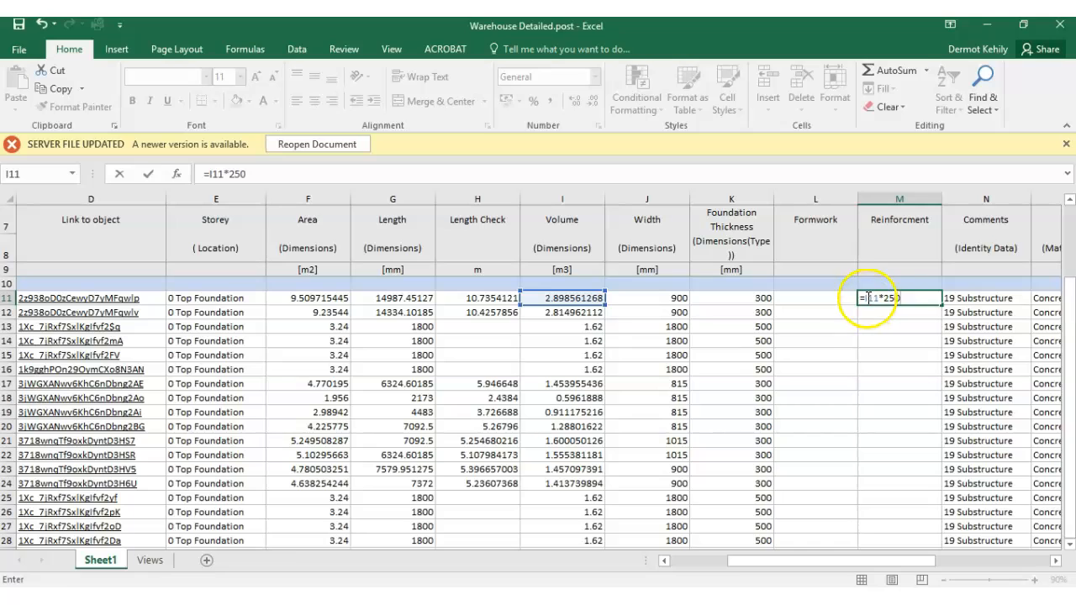
- Bracket the M11 product and divide it by 1000, completing the formula as =(I11*250)/1000
left_click(912, 298)
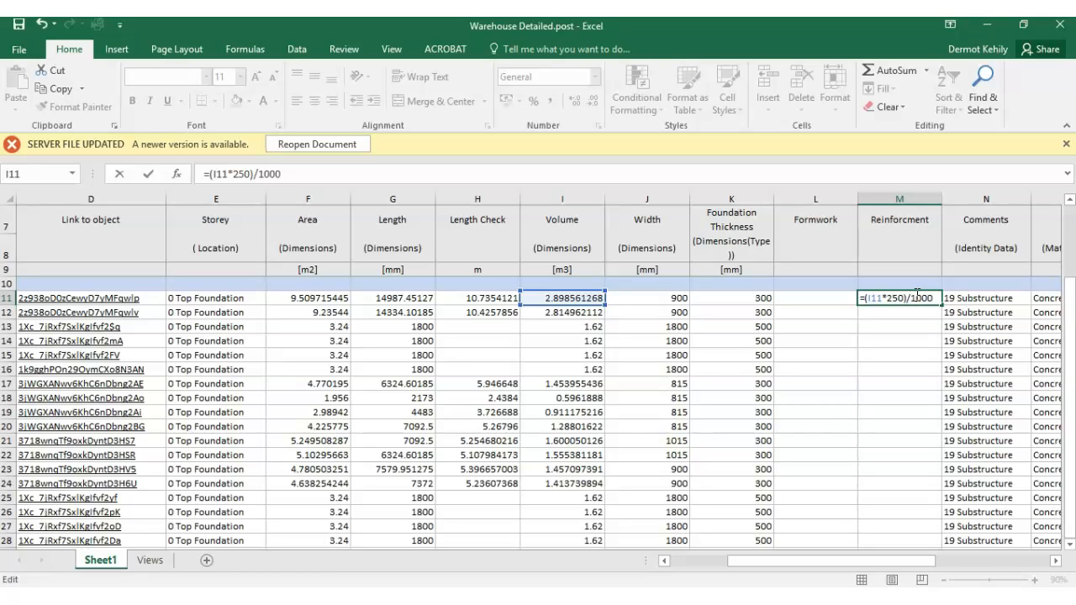
key("Return")
left_click(906, 298)
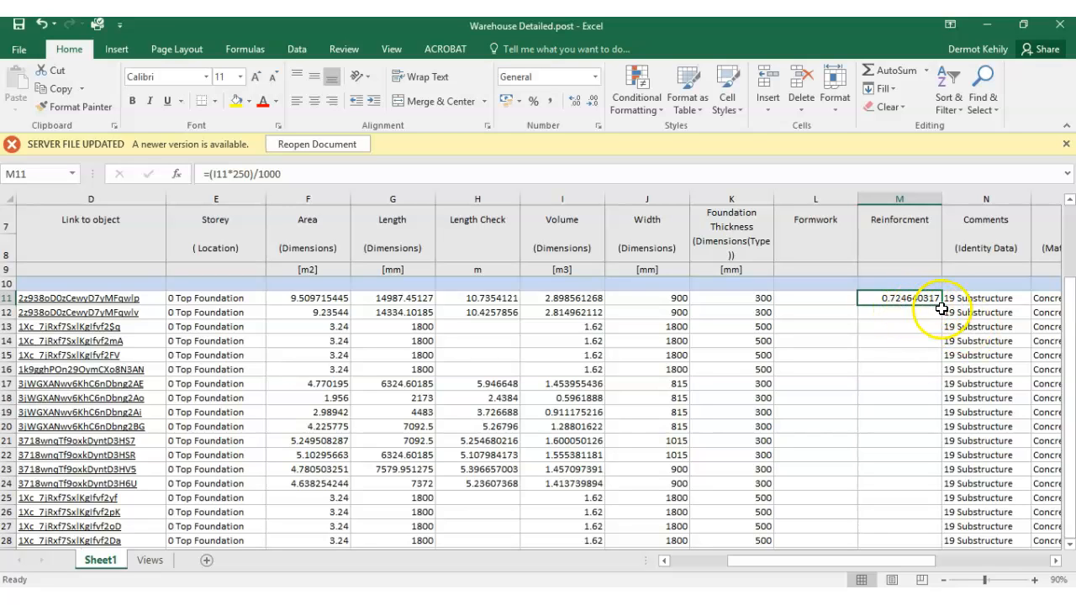
- Copy the reinforcement formula from M11 down to M12 and check its cell reference to the second footing's Volume
left_click_drag(941, 305, 916, 313)
left_click(915, 312)
double_click(916, 311)
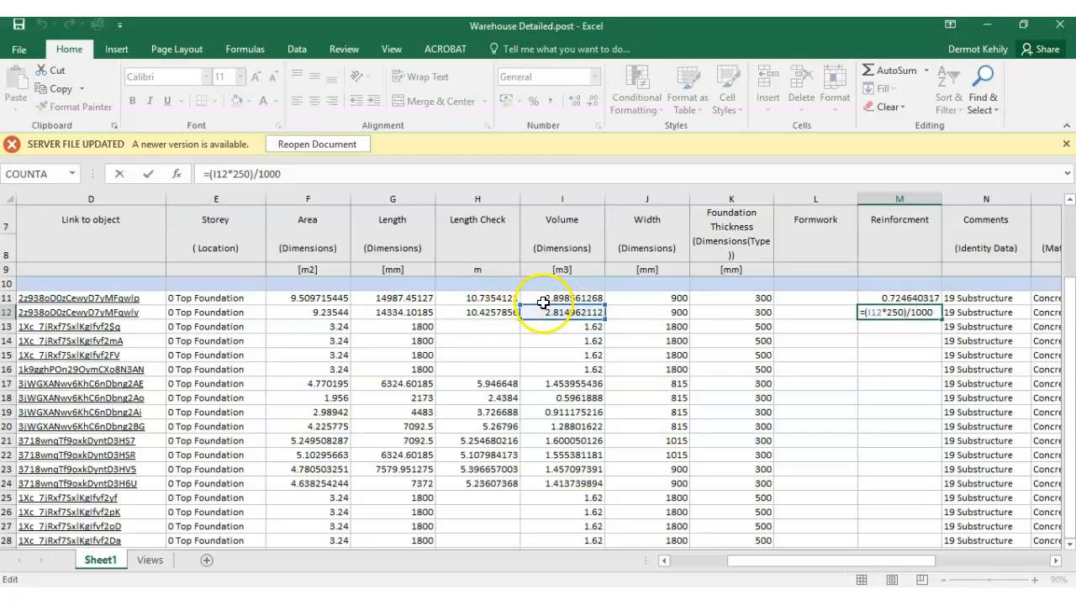
key("Return")
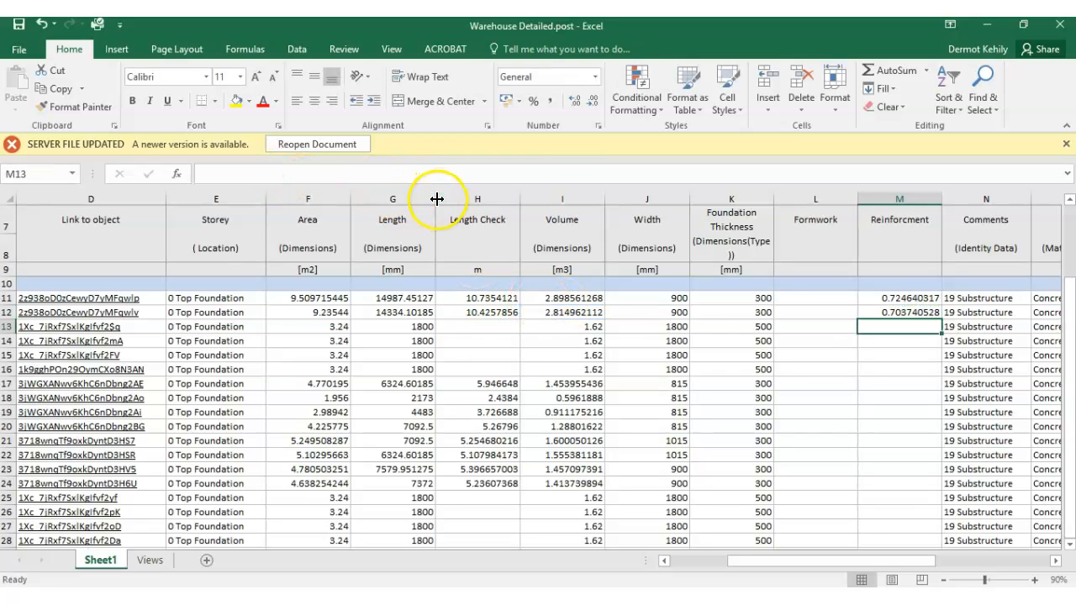
- Fill the M12 reinforcement formula down the column through M28 for all remaining footings and pile caps
left_click(929, 312)
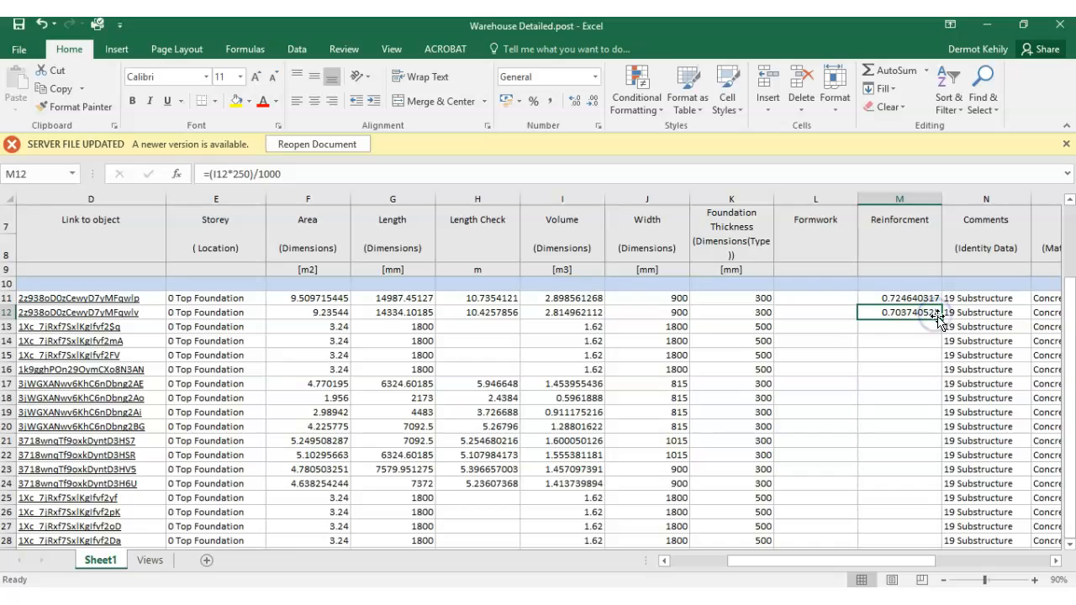
left_click_drag(941, 318, 908, 424)
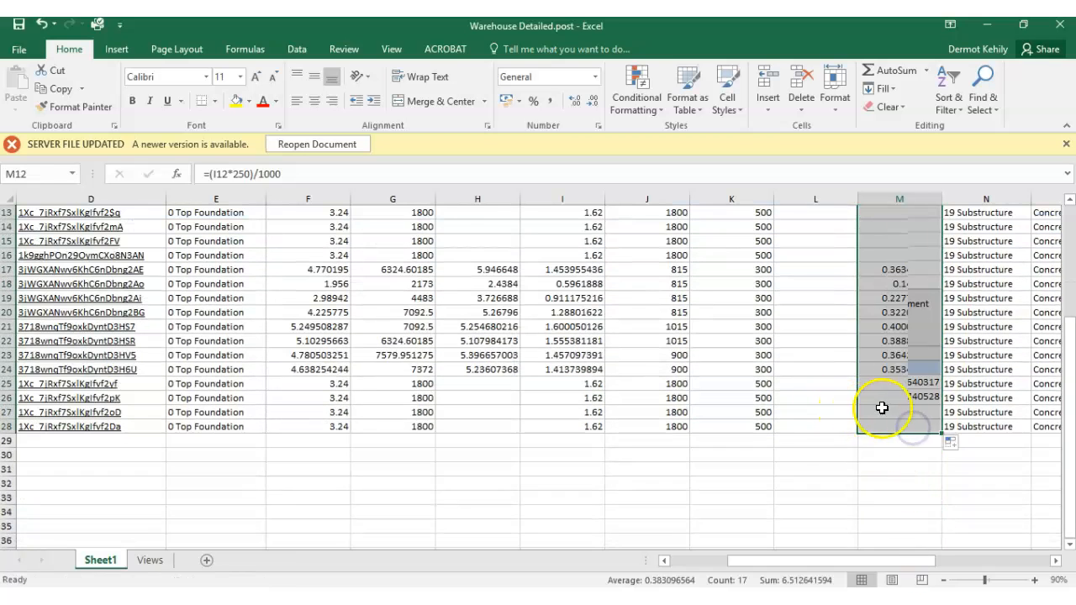
scroll(891, 412, "up", 3)
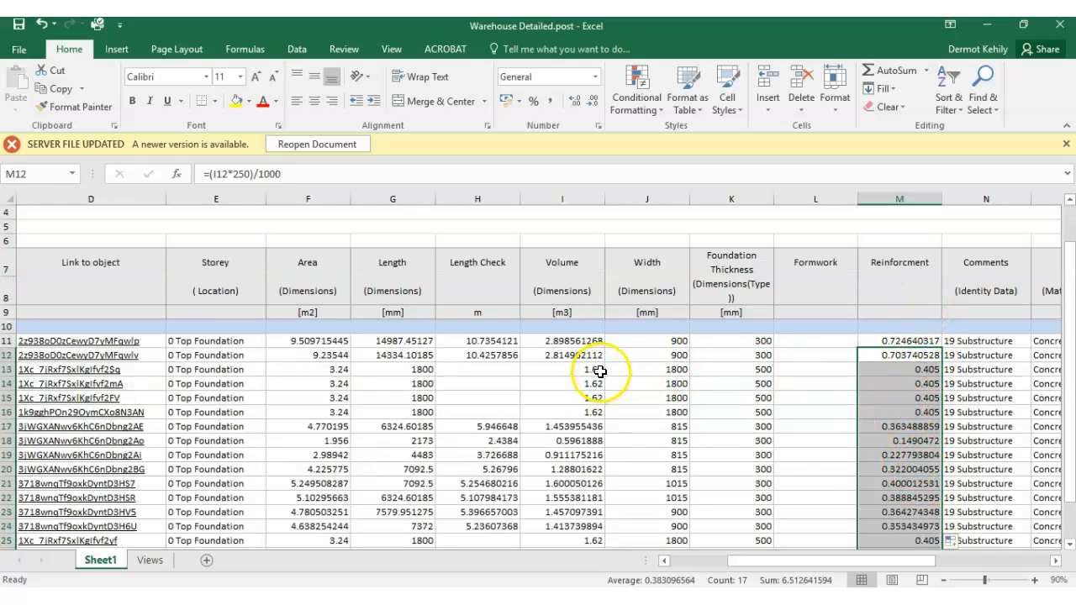
- Check the filled reinforcement formula of the pile cap in M14 and the footing in M19
left_click(913, 383)
double_click(914, 383)
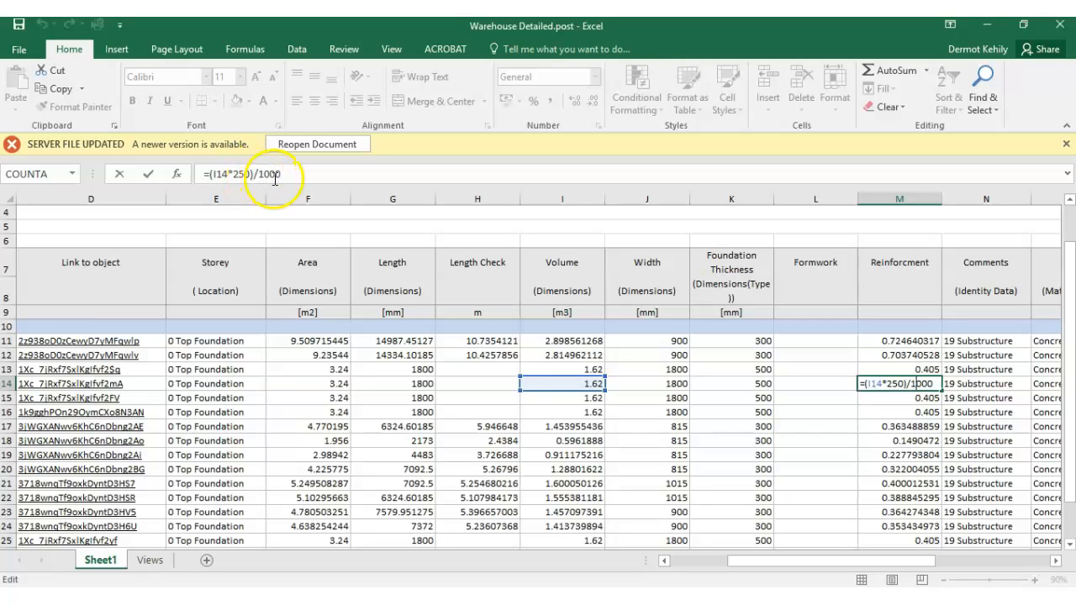
key("Return")
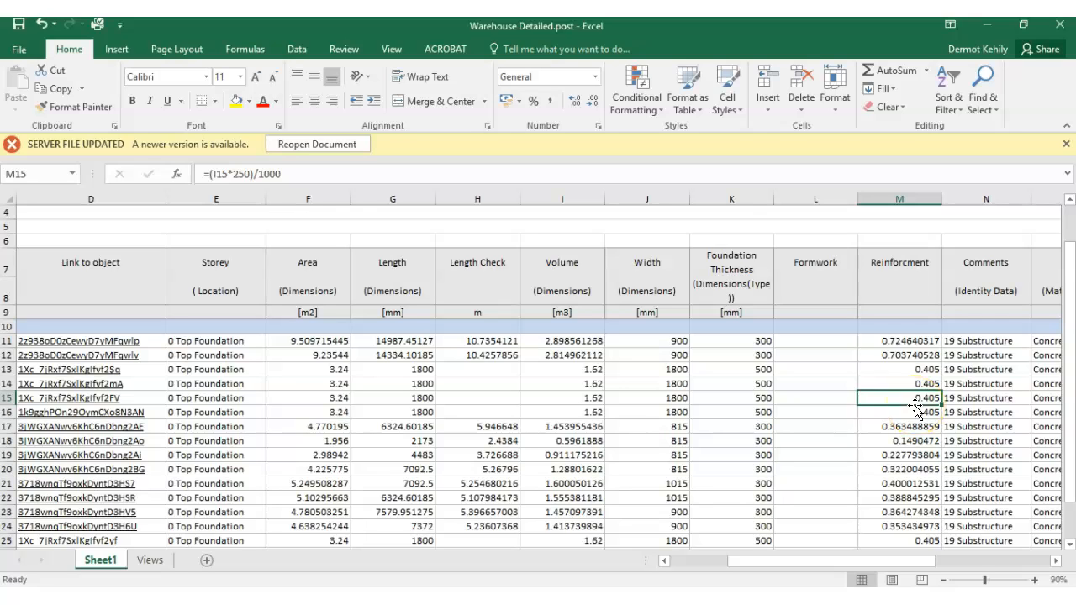
left_click(906, 454)
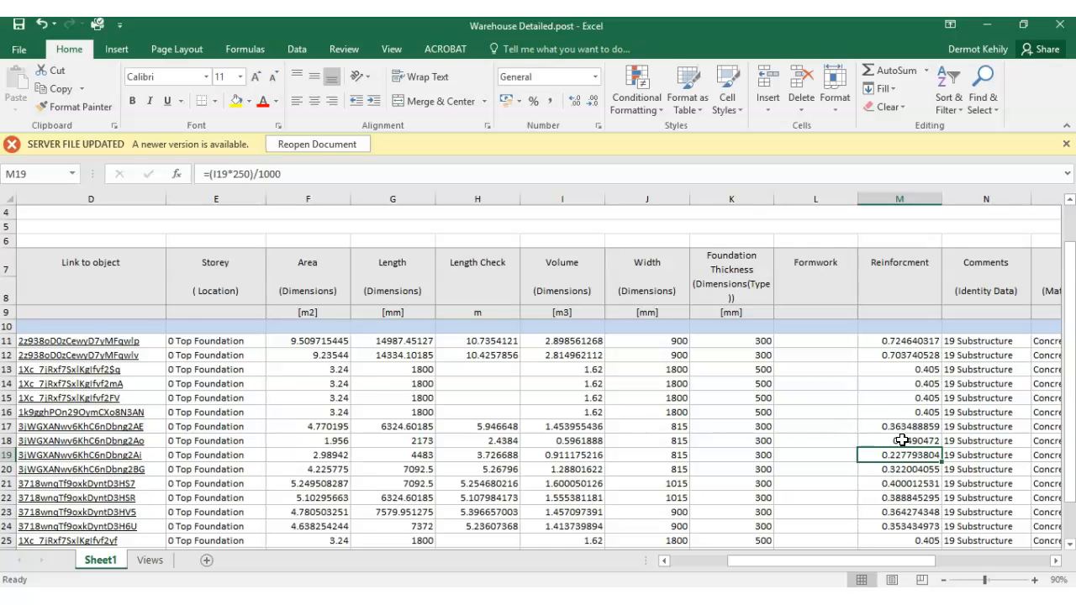
- Enter the first strip footing's formwork formula in L11, multiplying Length Check by two sides and the thickness in metres: =H11*2*(K11/1000)
left_click_drag(927, 561, 944, 561)
left_click(673, 340)
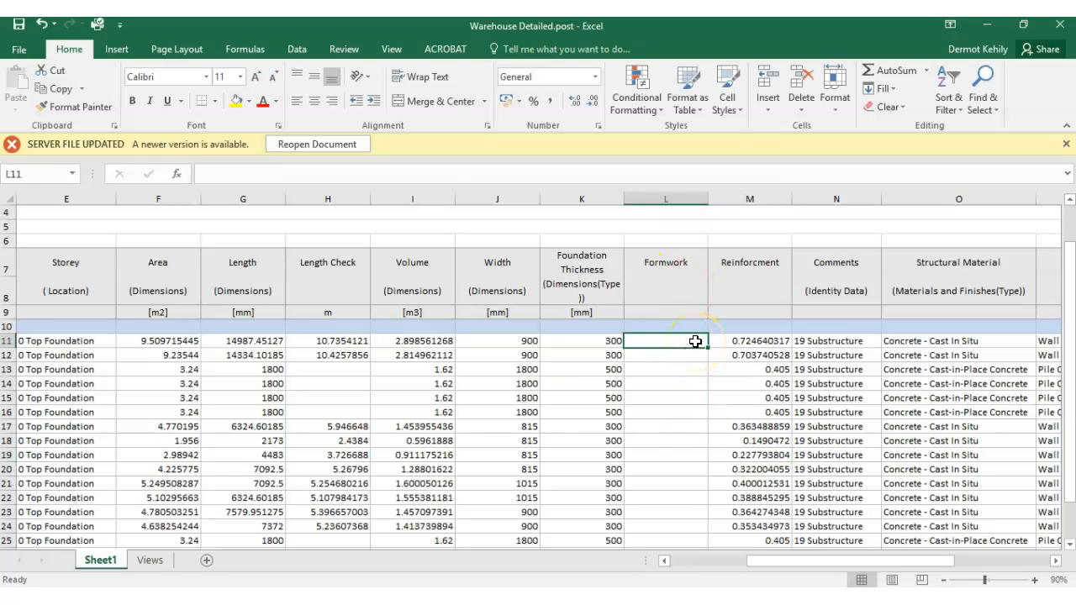
type("=")
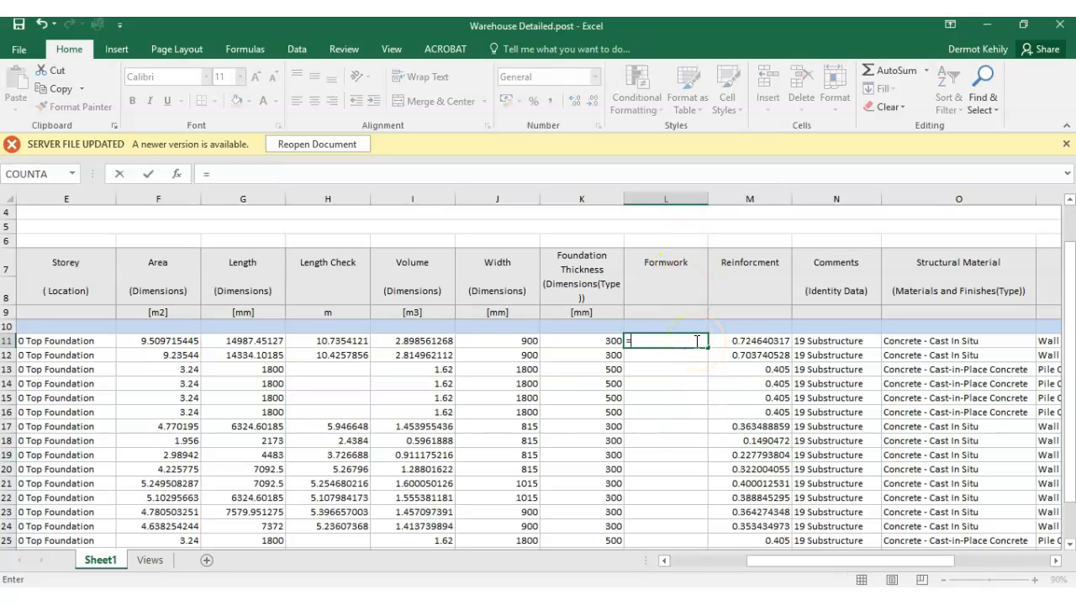
left_click(352, 339)
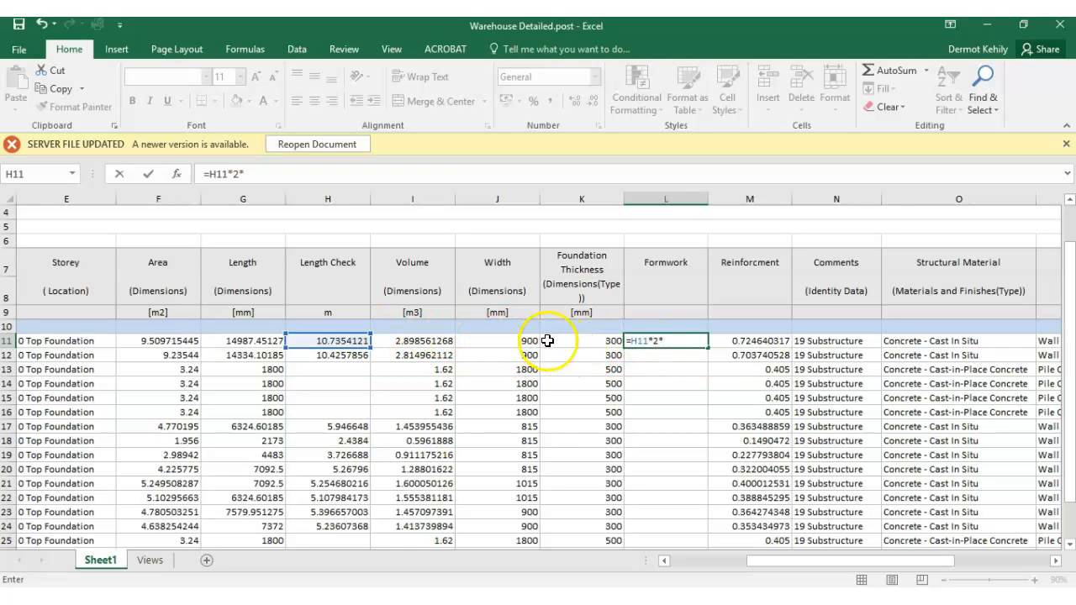
left_click(587, 341)
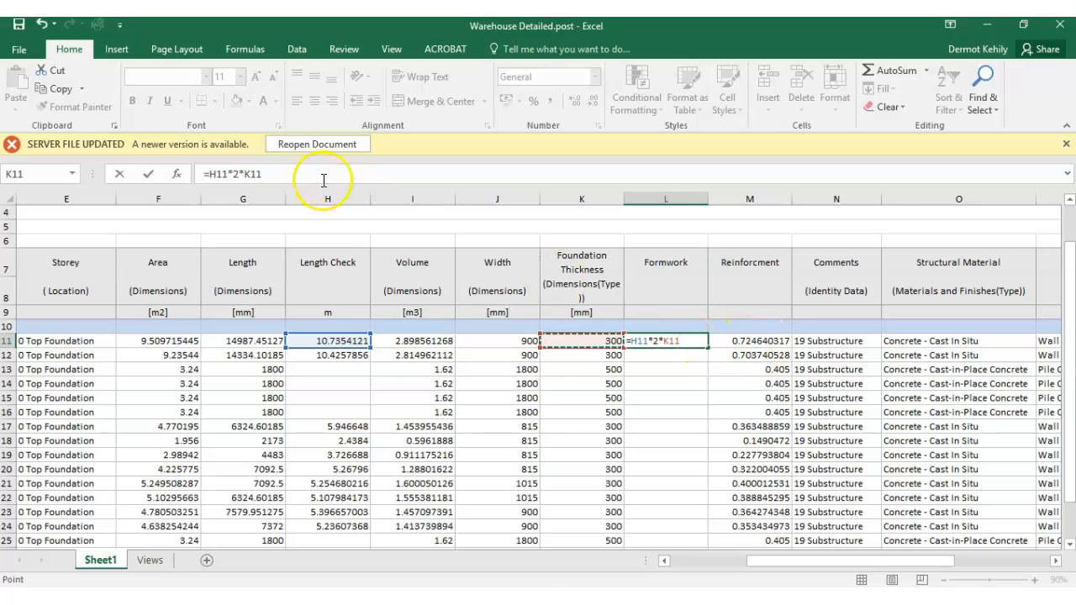
left_click(242, 175)
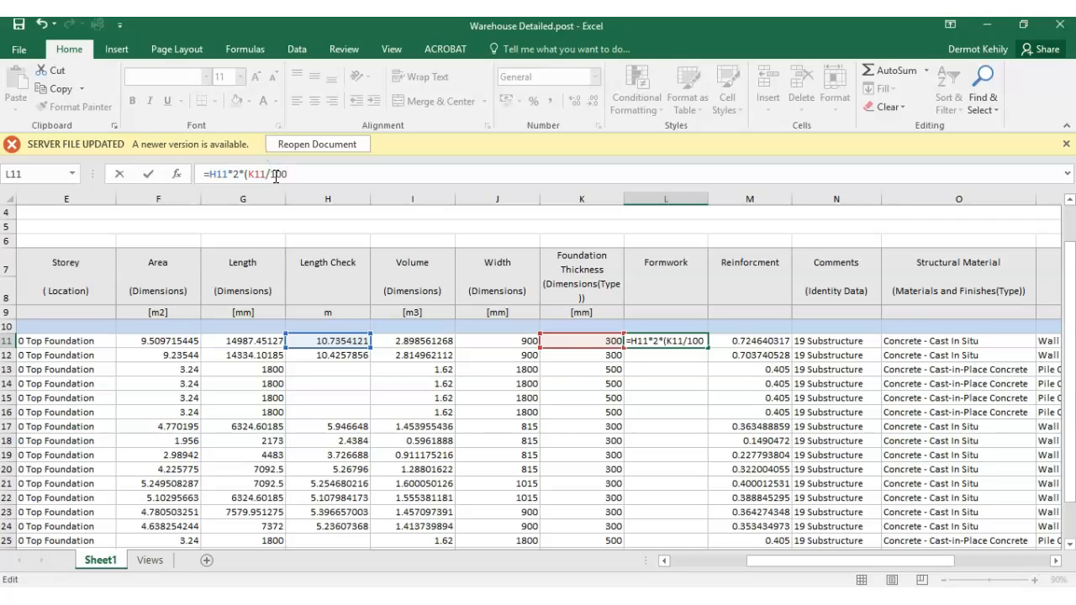
type("0")
key("Return")
left_click(670, 339)
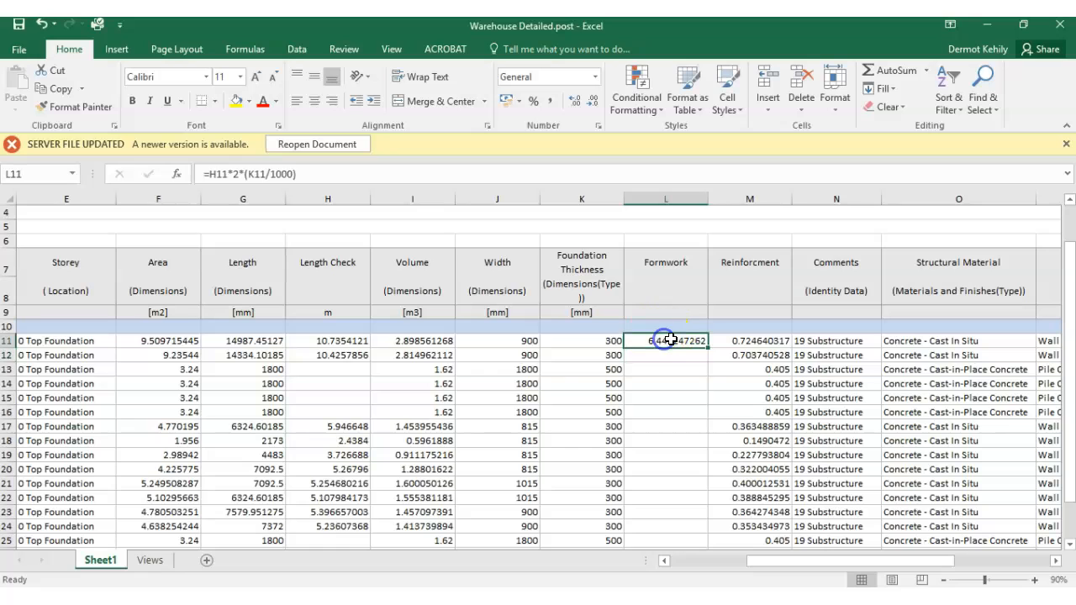
- Enter the unit m2 for Formwork in L9 and the unit t for reinforcement in M9
left_click(671, 297)
left_click(671, 313)
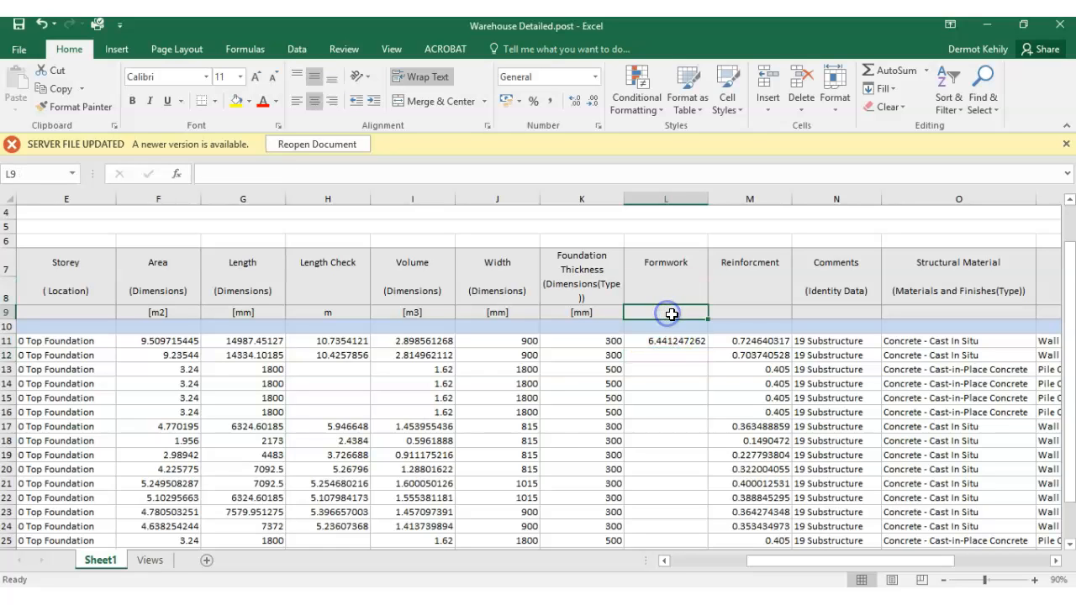
type("m2")
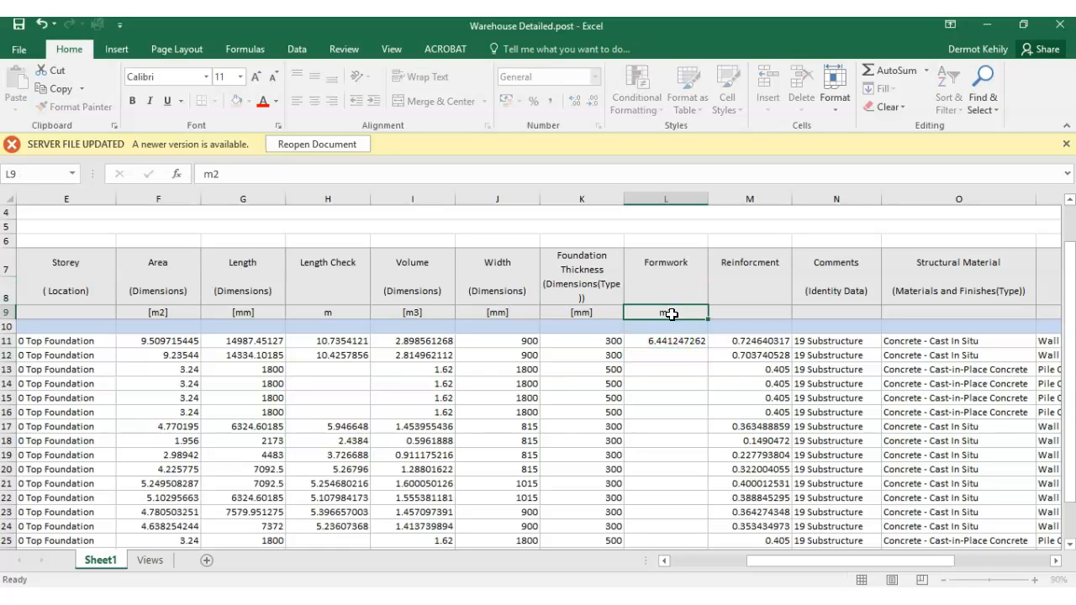
left_click(773, 313)
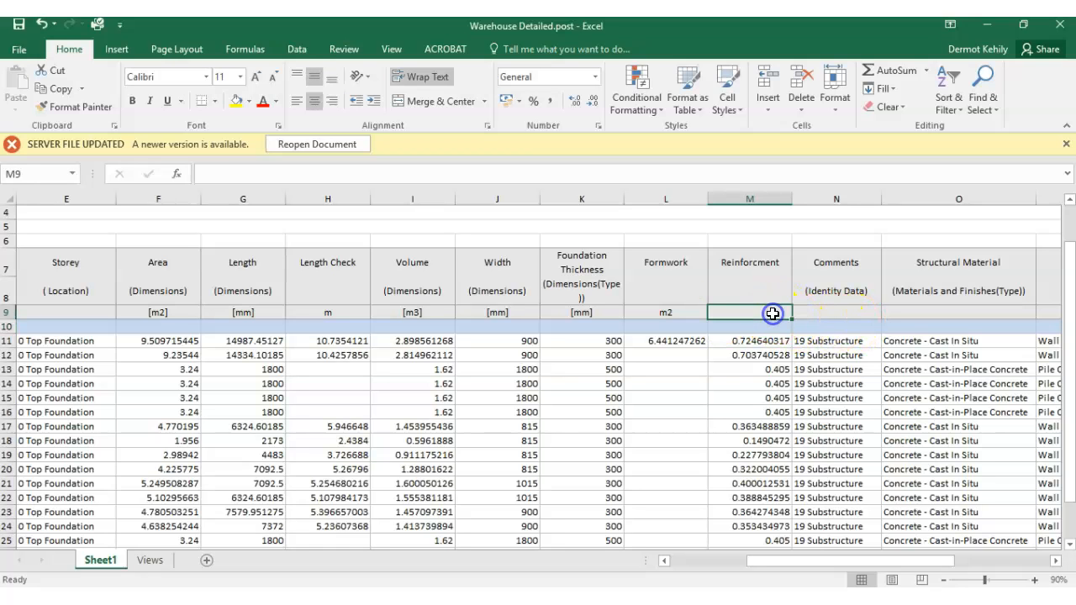
type("t")
left_click(751, 384)
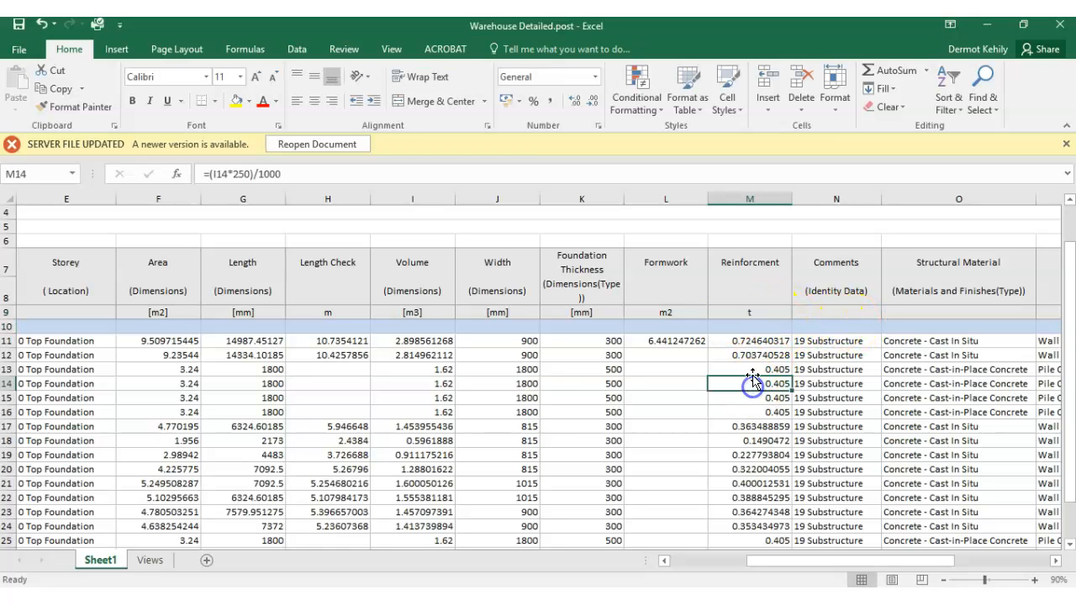
- Fill the L11 formwork formula down the Formwork column through L28
left_click(677, 339)
left_click_drag(709, 352, 704, 360)
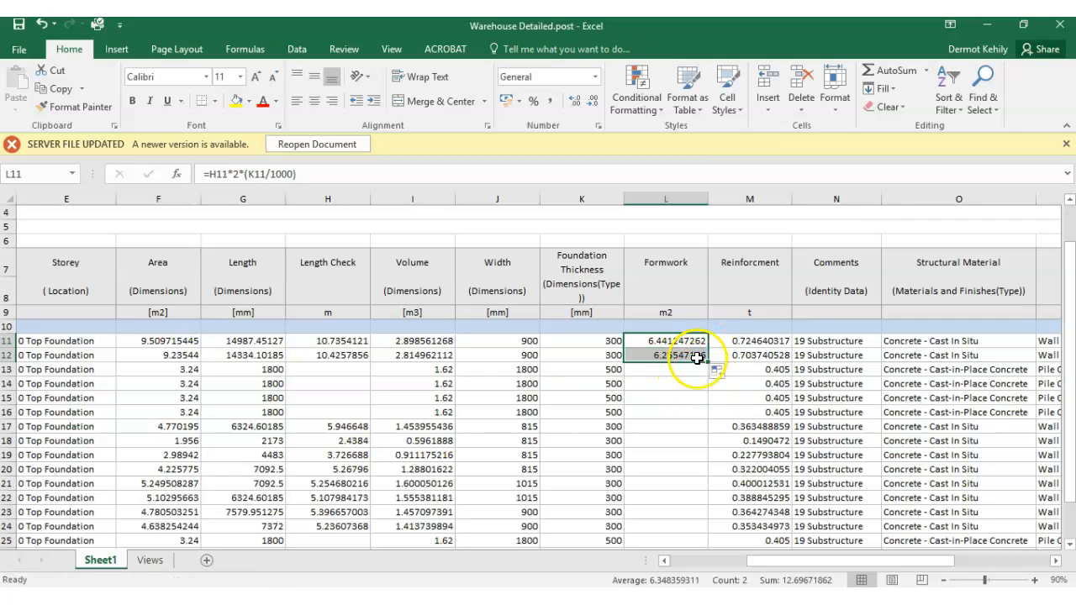
left_click(697, 358)
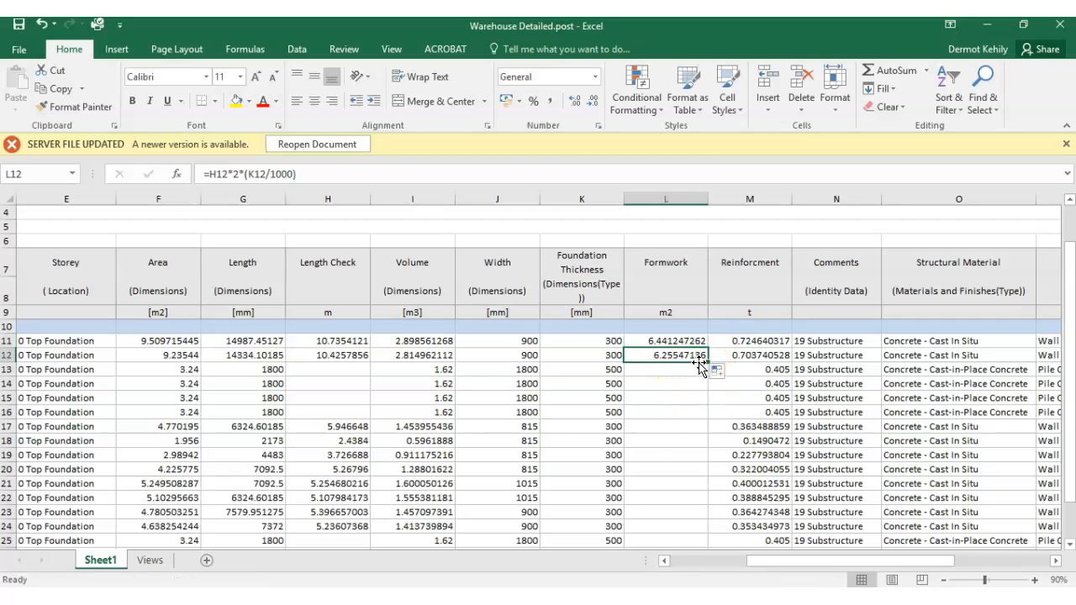
left_click_drag(709, 362, 700, 509)
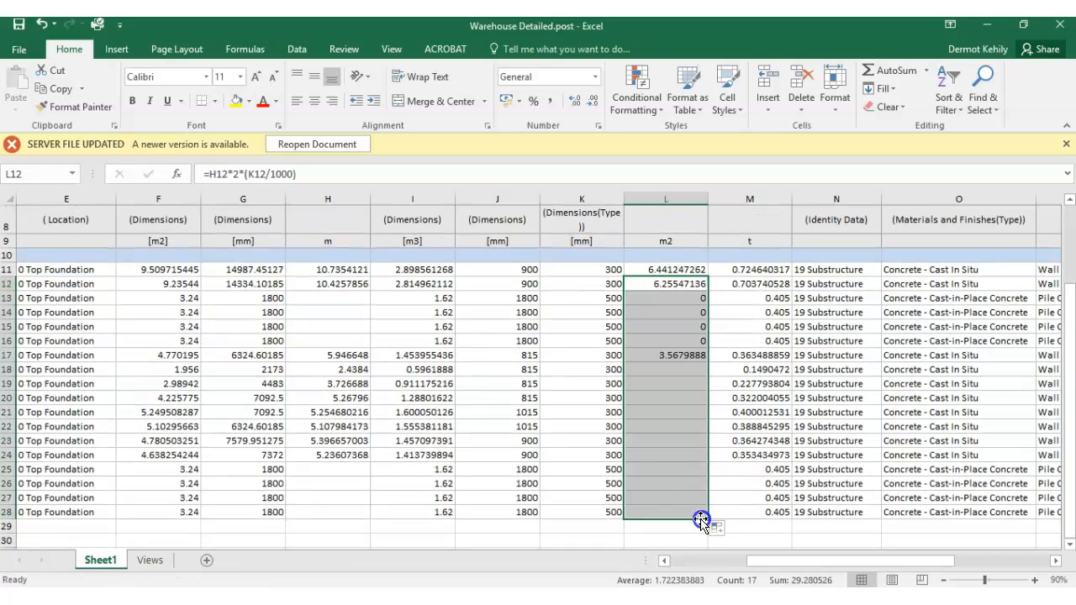
left_click(692, 479)
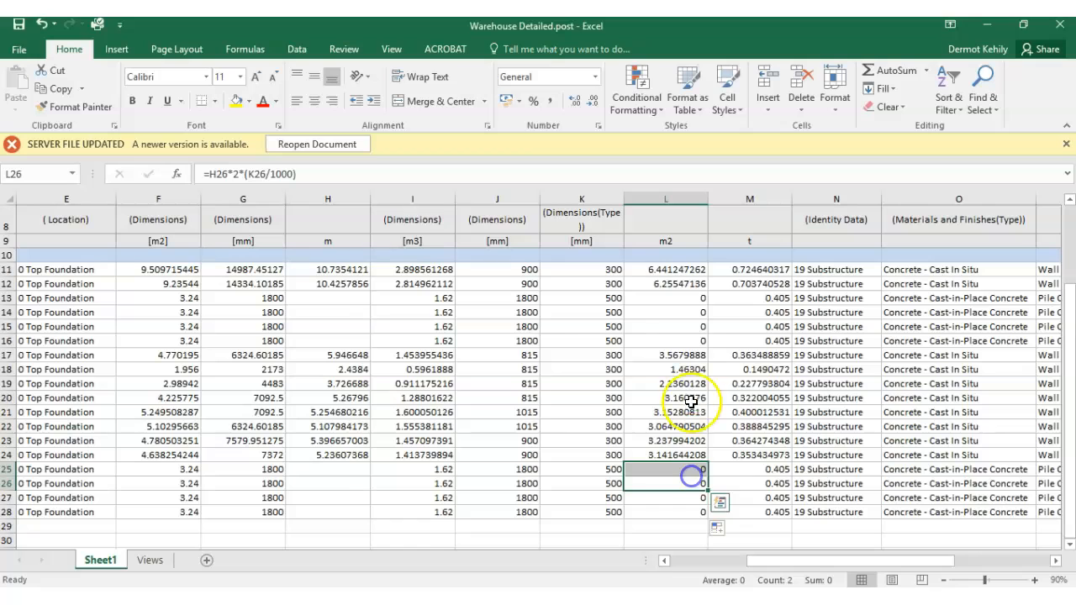
- Begin a replacement pile cap formwork formula in L13 that multiplies the Length in metres by four sides: =(G13/1000)*4*
left_click(688, 299)
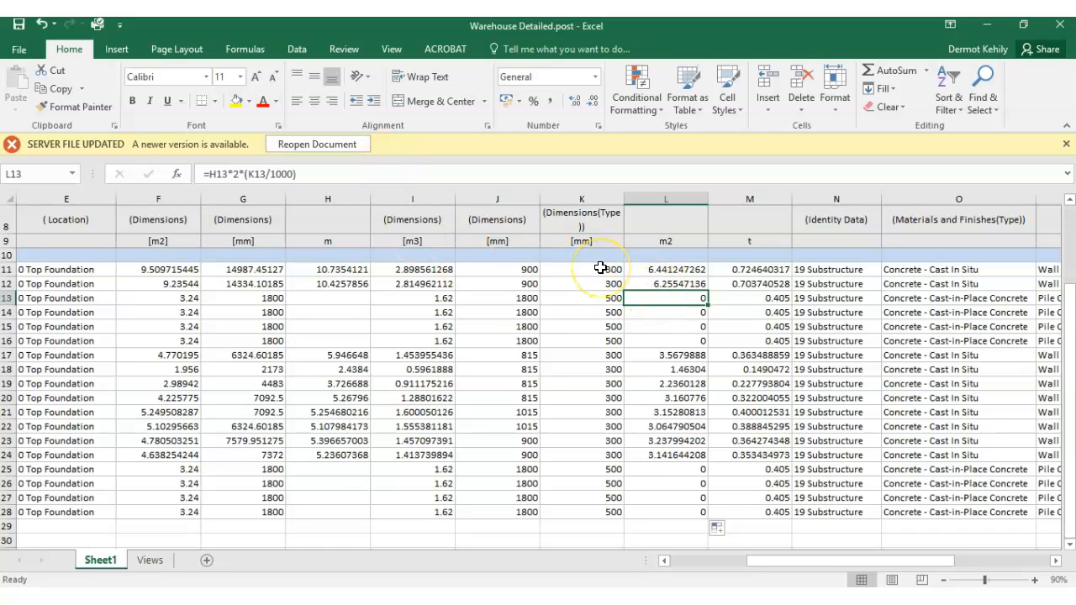
type("=")
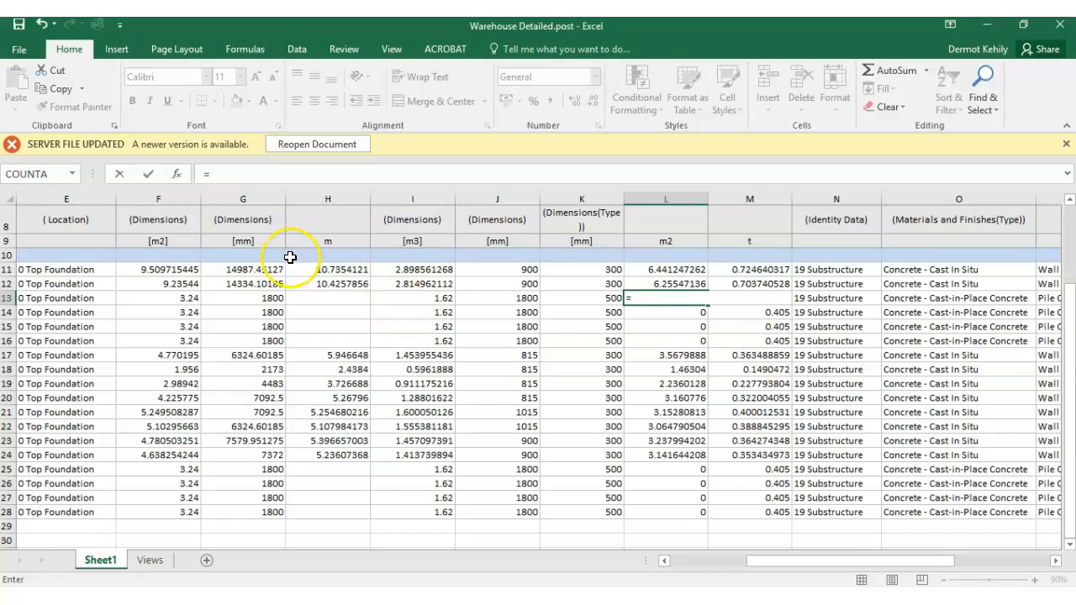
scroll(294, 249, "up", 1)
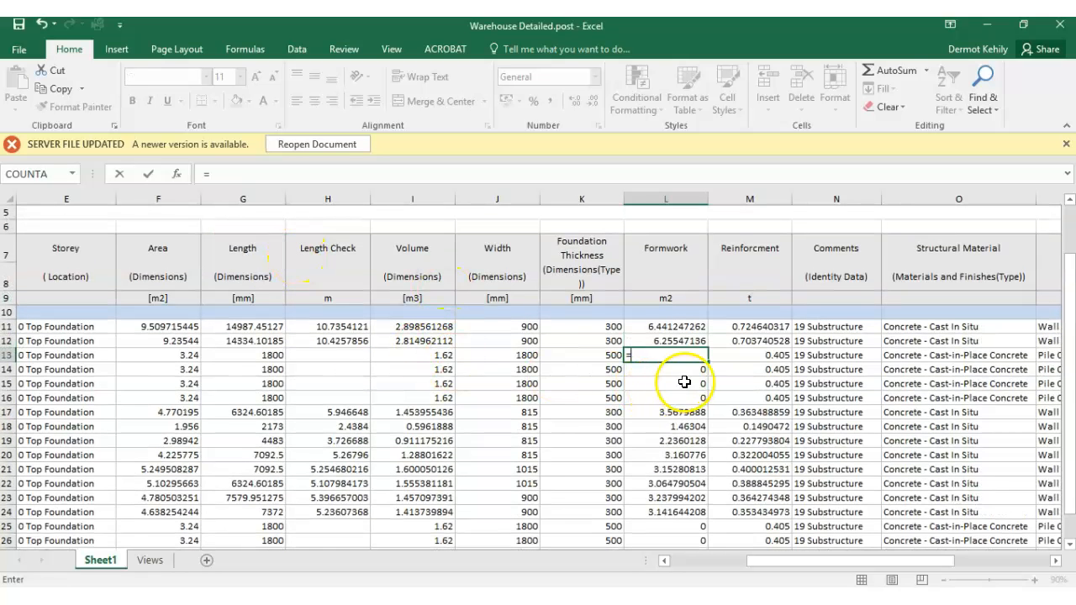
left_click(271, 355)
left_click(238, 174)
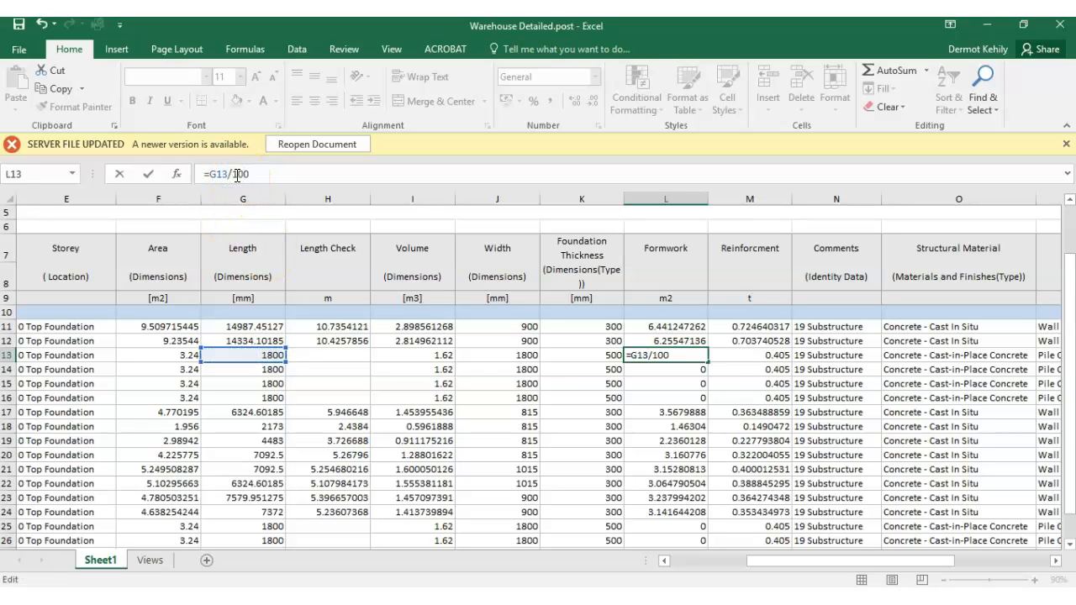
left_click(208, 175)
type("(")
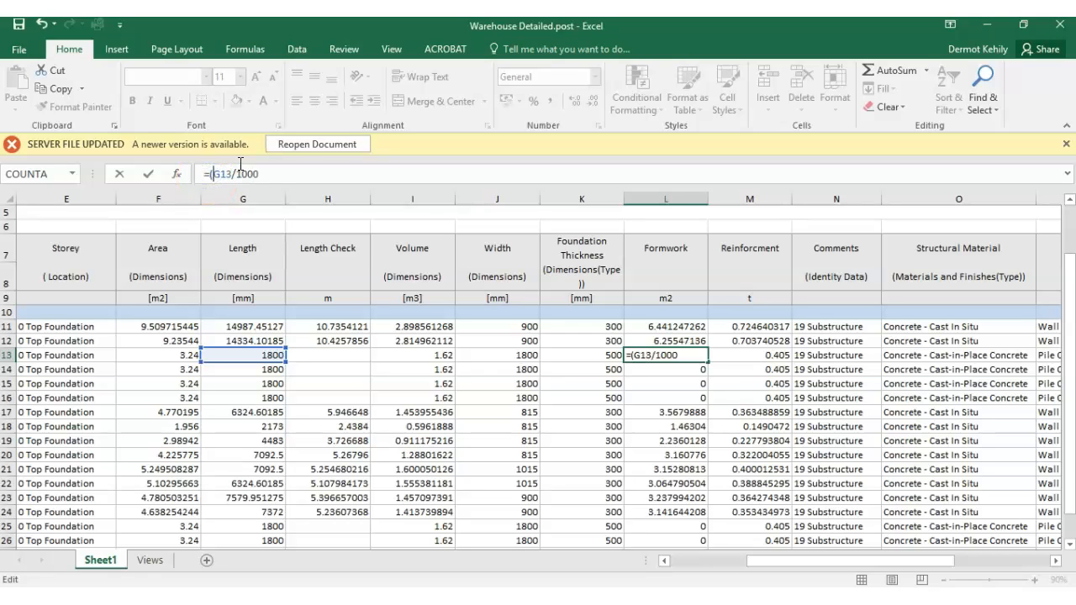
type(")*4*")
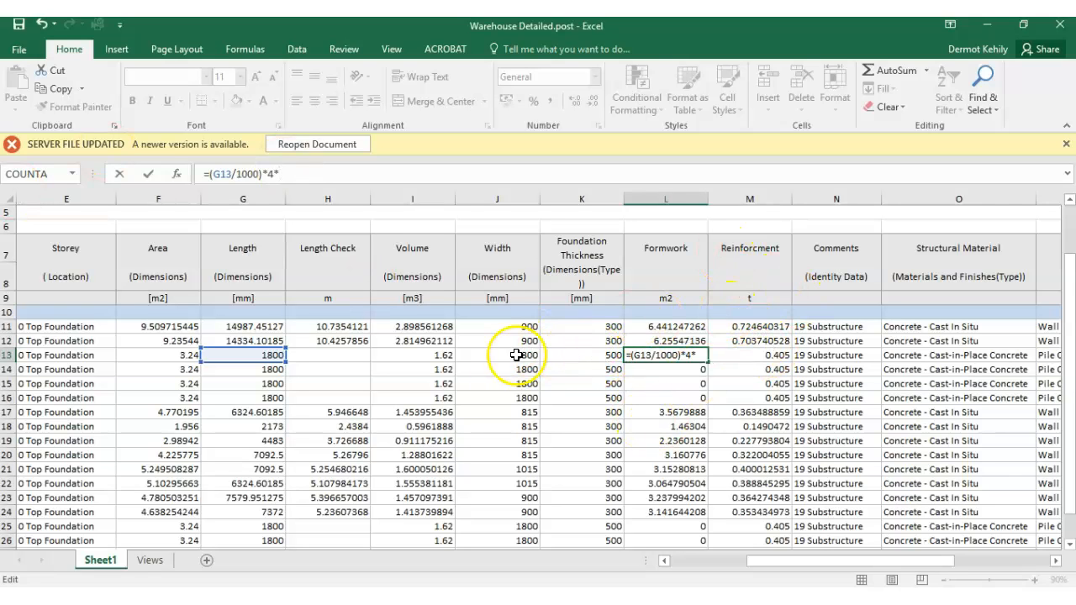
- Add the foundation thickness in metres to the L13 formula, completing it as =(G13/1000)*4*(K13/1000), and check its references
left_click(609, 355)
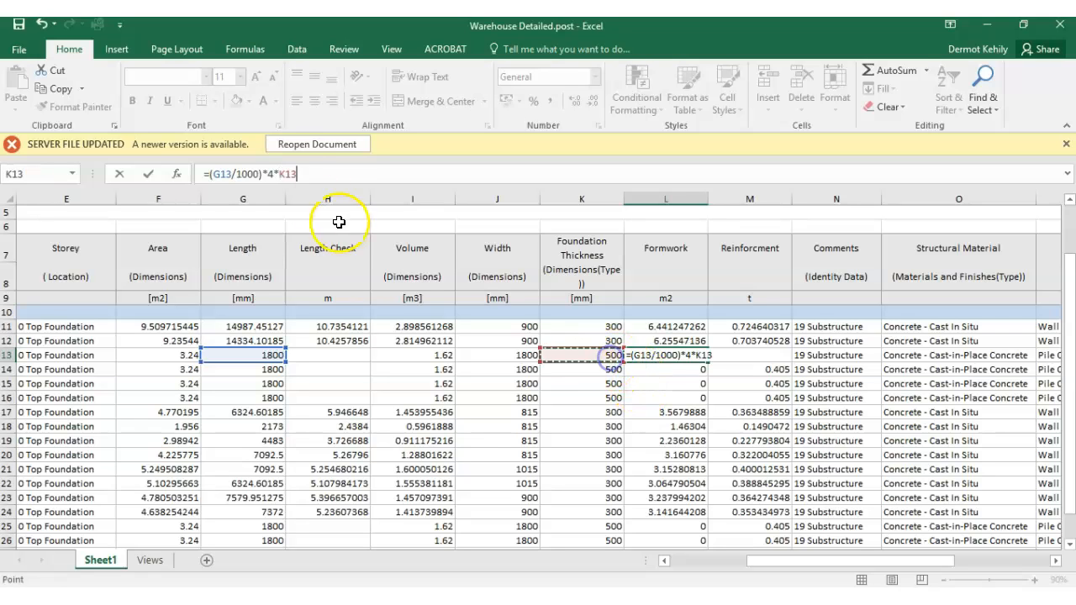
left_click(278, 174)
type("(")
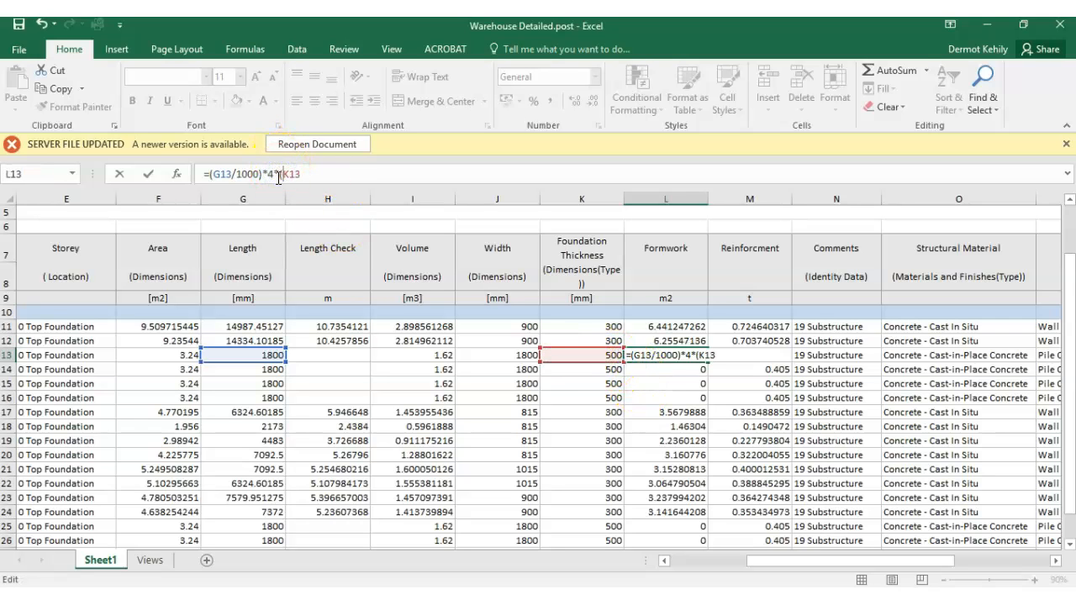
left_click(311, 176)
type("/1000")
key("Return")
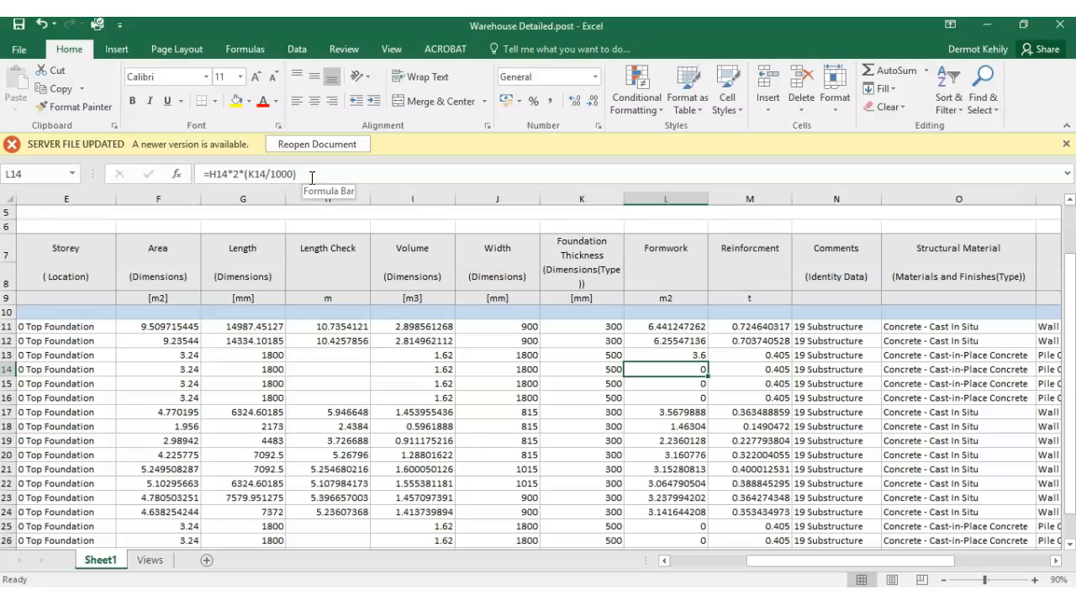
left_click(693, 356)
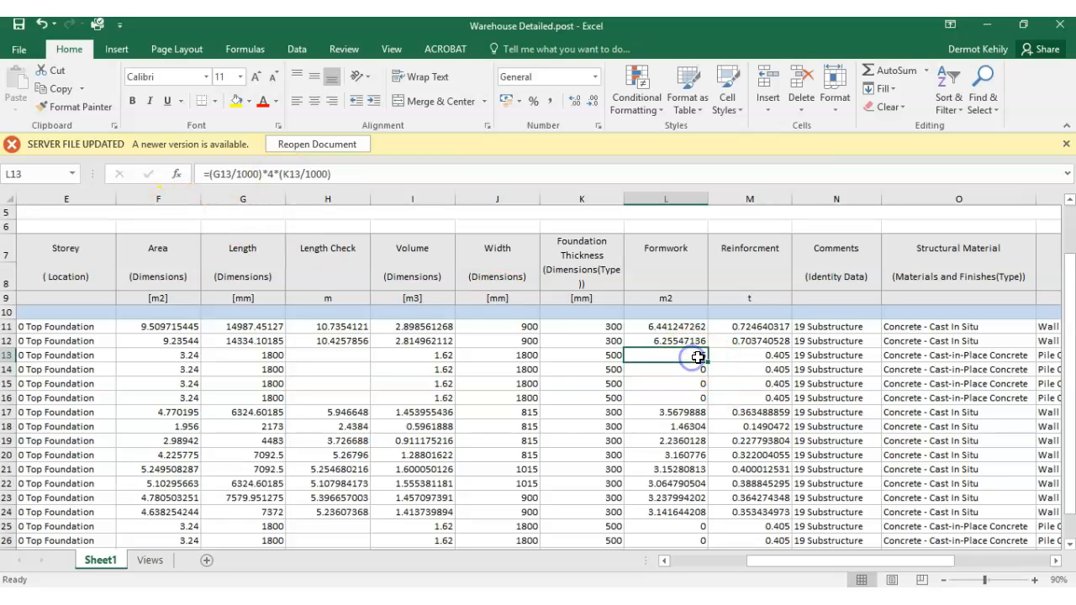
double_click(694, 355)
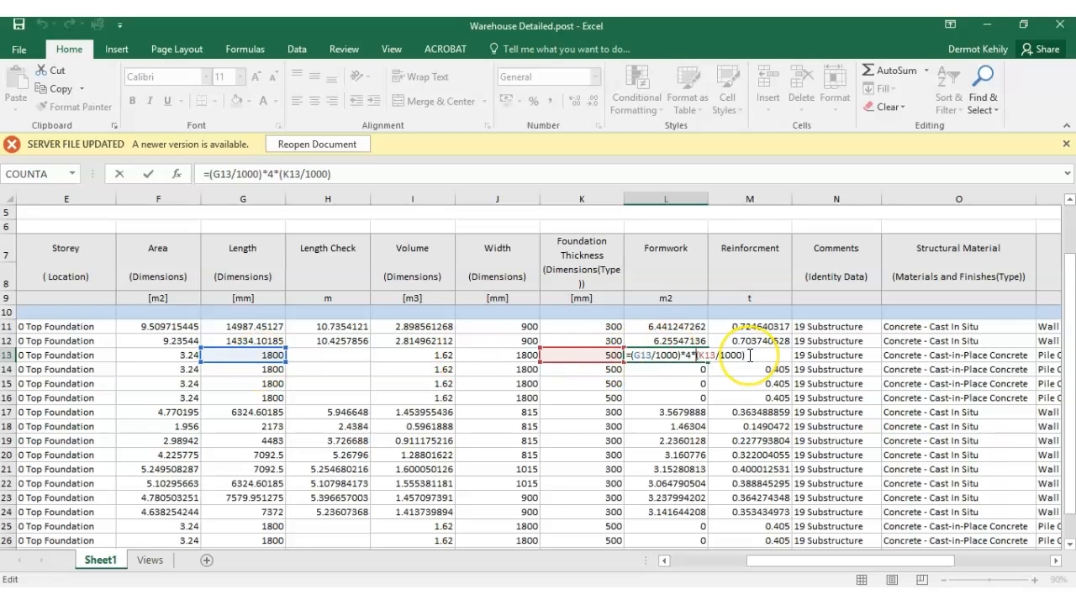
key("Return")
- Fill the pile cap formwork formula from L13 down to L16 for the first group of pile caps
left_click(702, 356)
left_click_drag(709, 361, 705, 402)
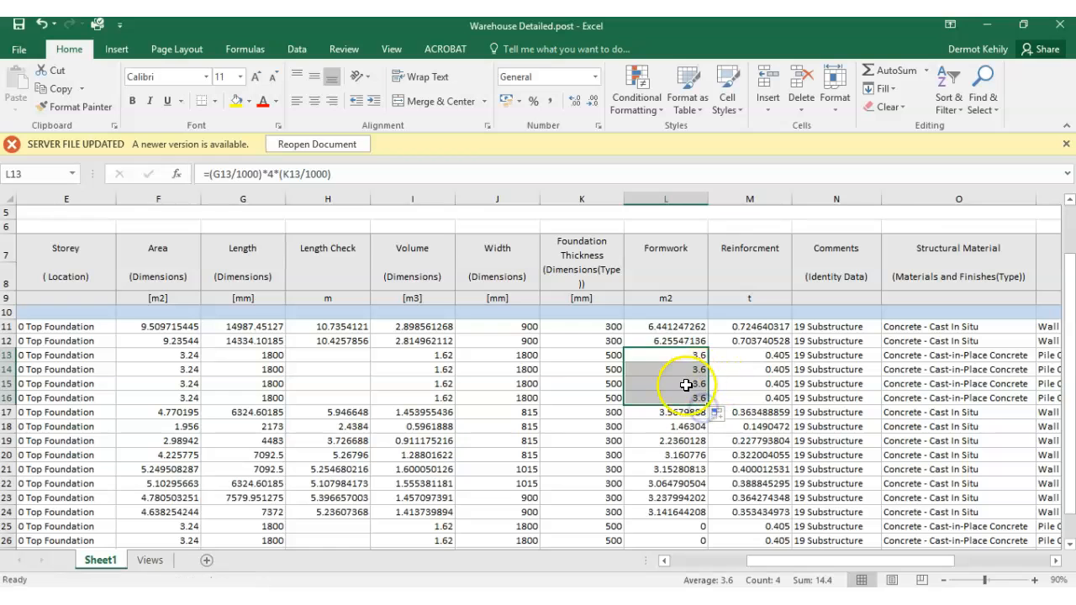
scroll(686, 404, "down", 1)
left_click(698, 339)
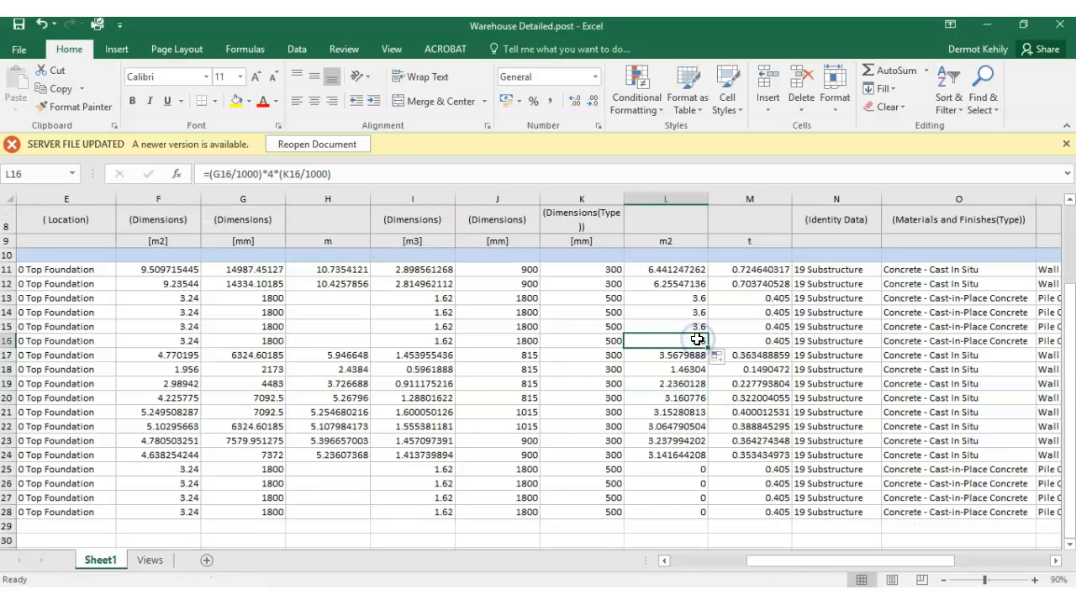
- Copy the pile cap formwork formula from L16 into L25 and fill it down to L28 for the second group of pile caps
right_click(698, 339)
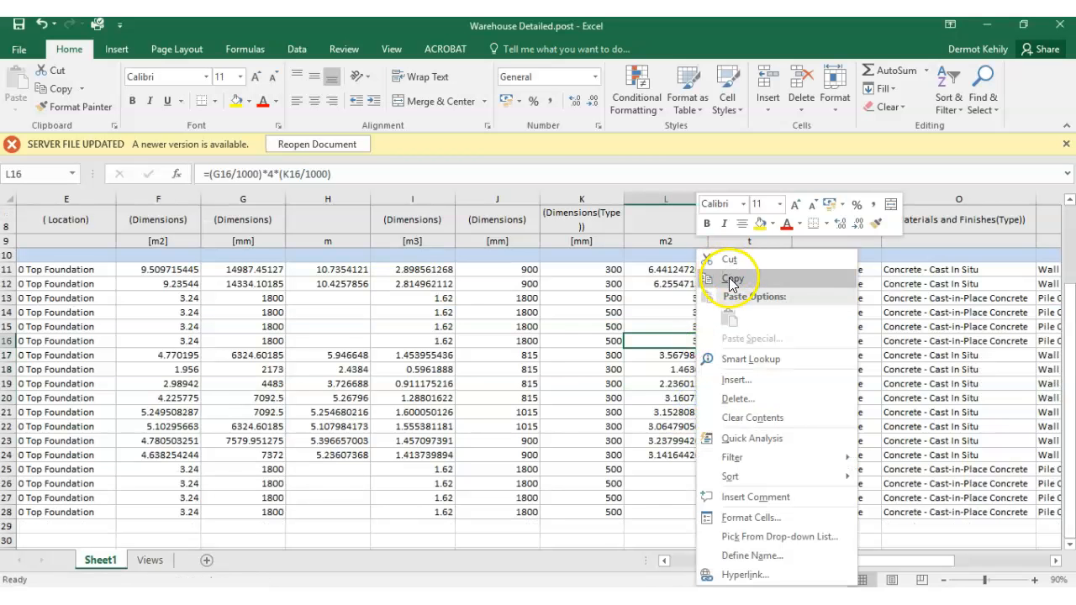
left_click(728, 280)
left_click(689, 472)
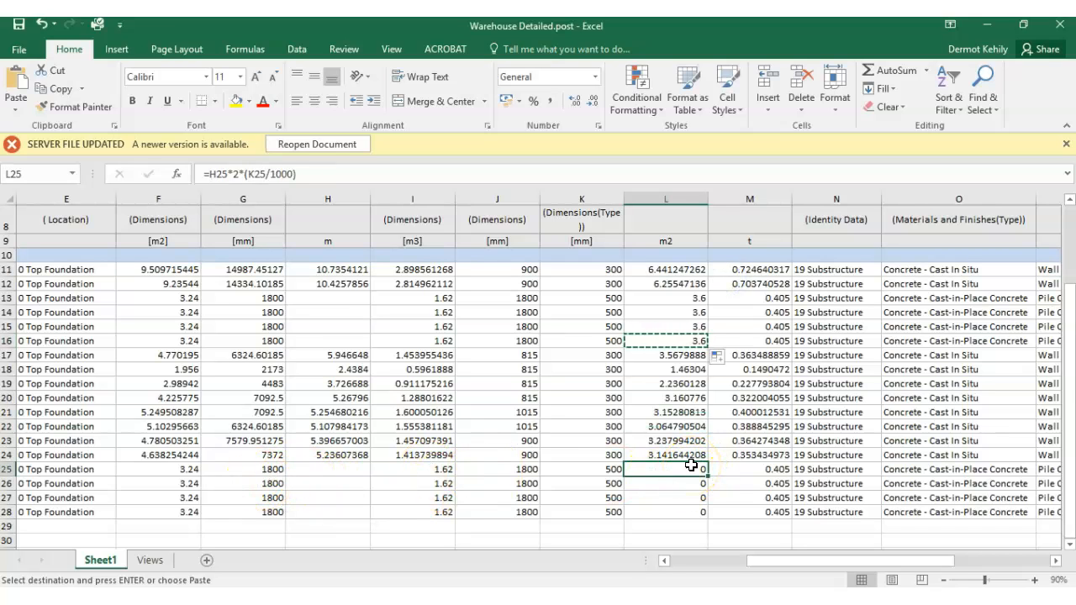
key("ctrl+v")
key("ctrl")
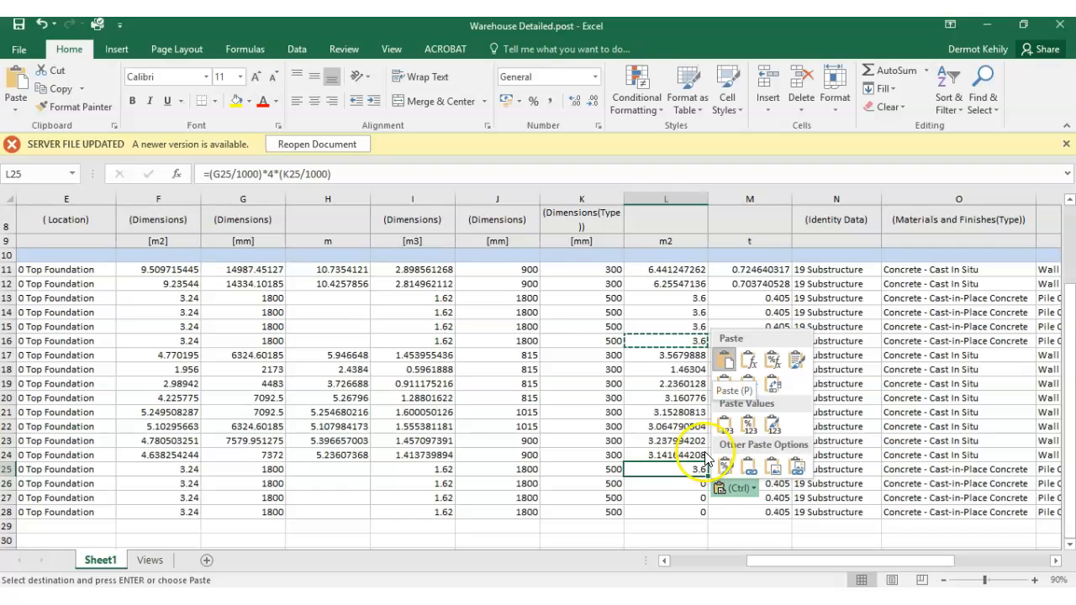
left_click_drag(707, 476, 710, 521)
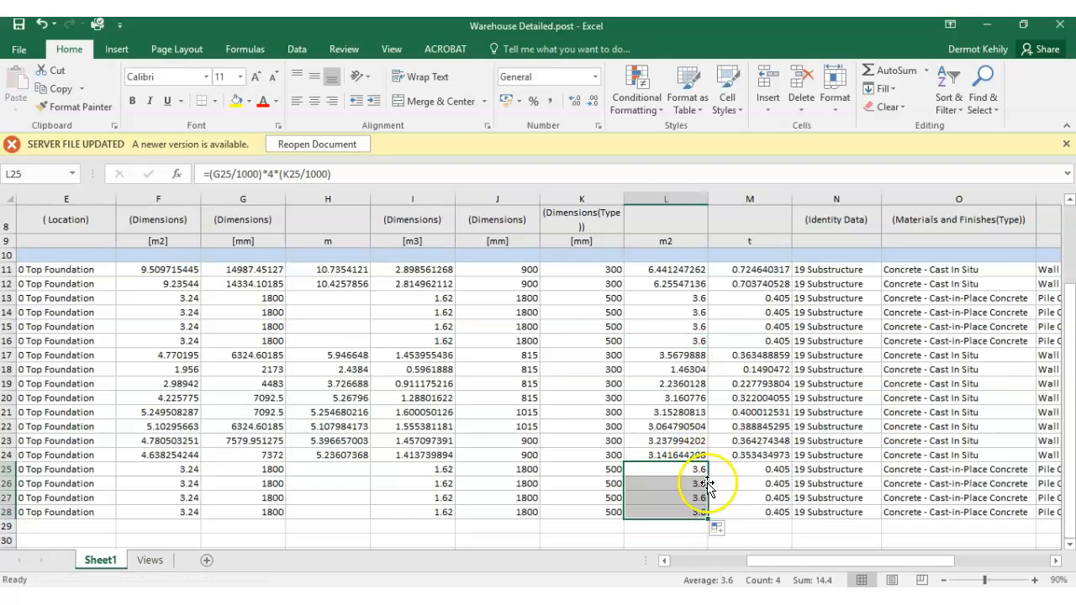
- Review the pile cap formwork values and the Formwork, Reinforcement, Volume, Length, Length Check and Area columns across the sheet
left_click(698, 299)
left_click(697, 314)
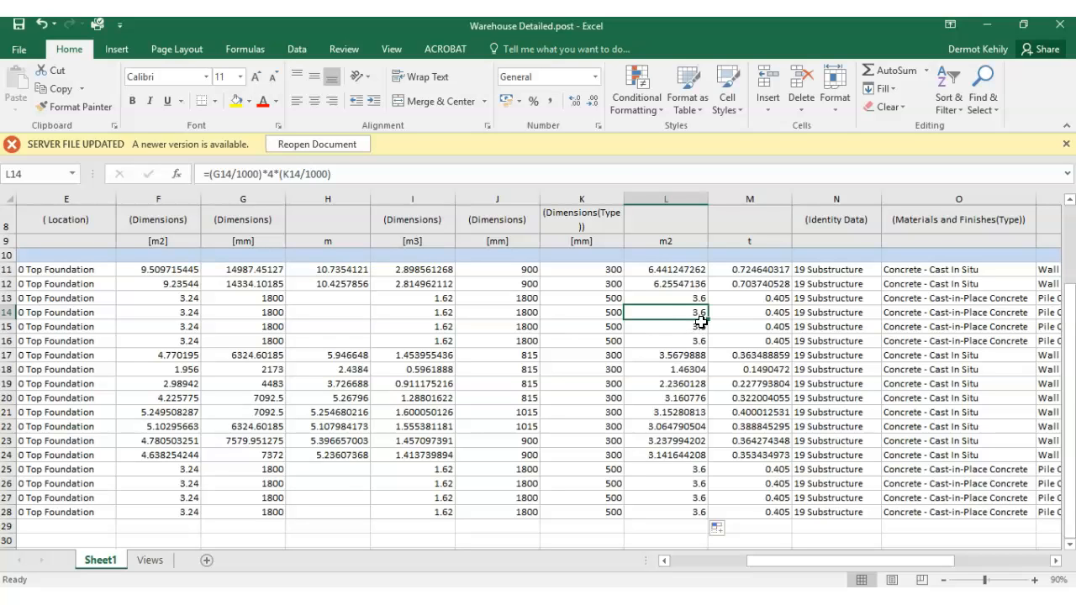
left_click(697, 315)
left_click(697, 312)
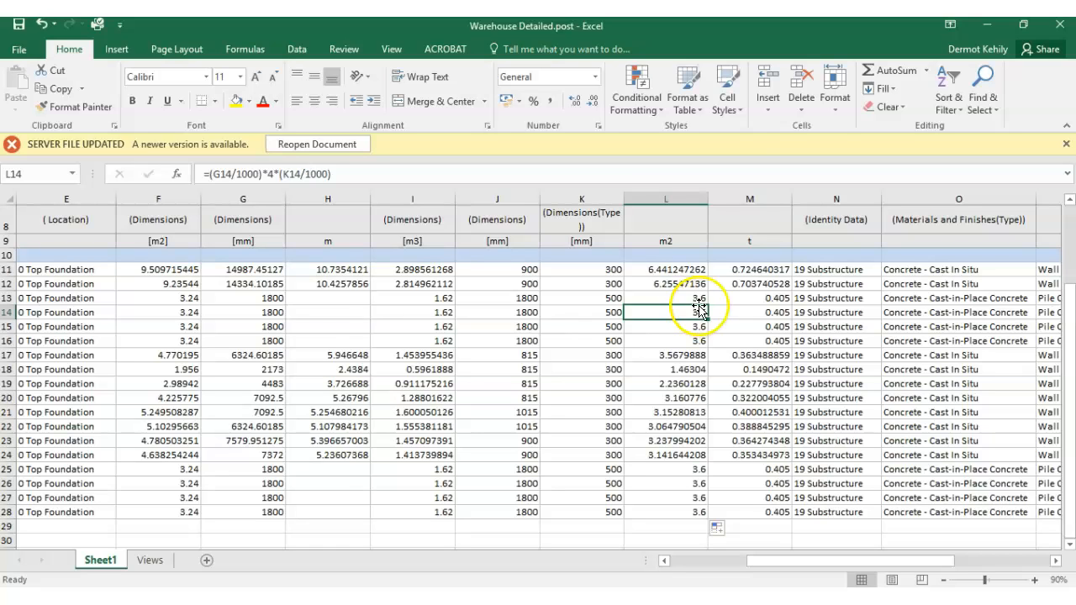
left_click(674, 223)
scroll(674, 223, "up", 2)
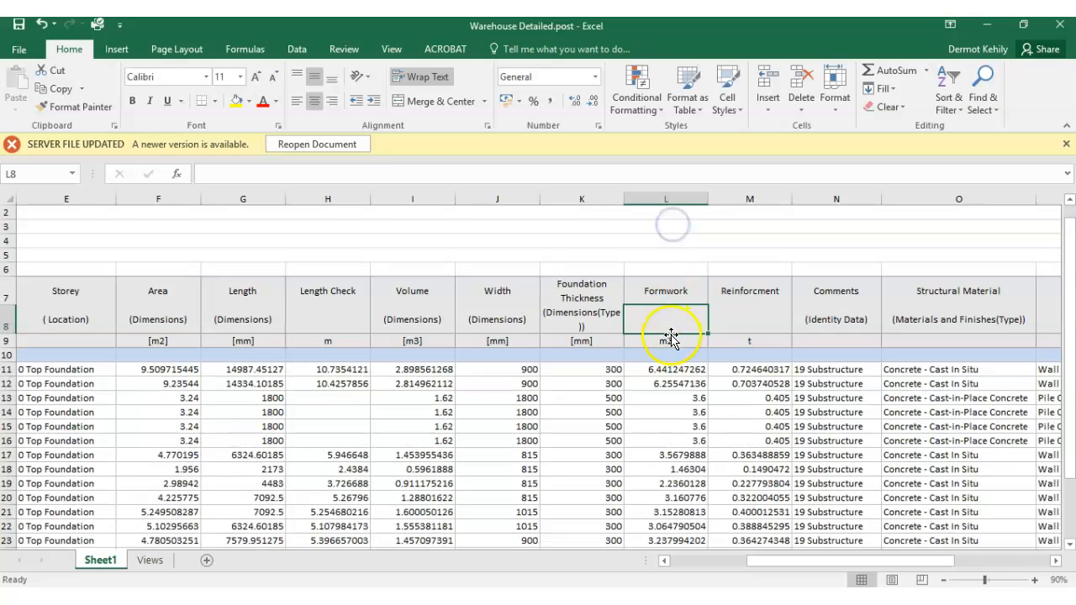
left_click(672, 288)
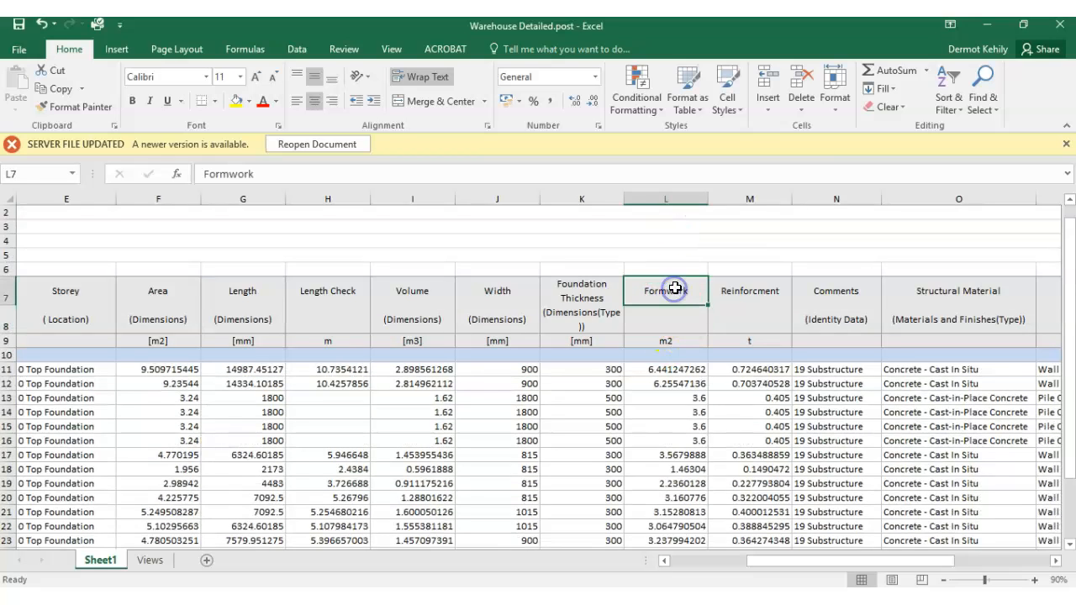
left_click(739, 295)
left_click(444, 287)
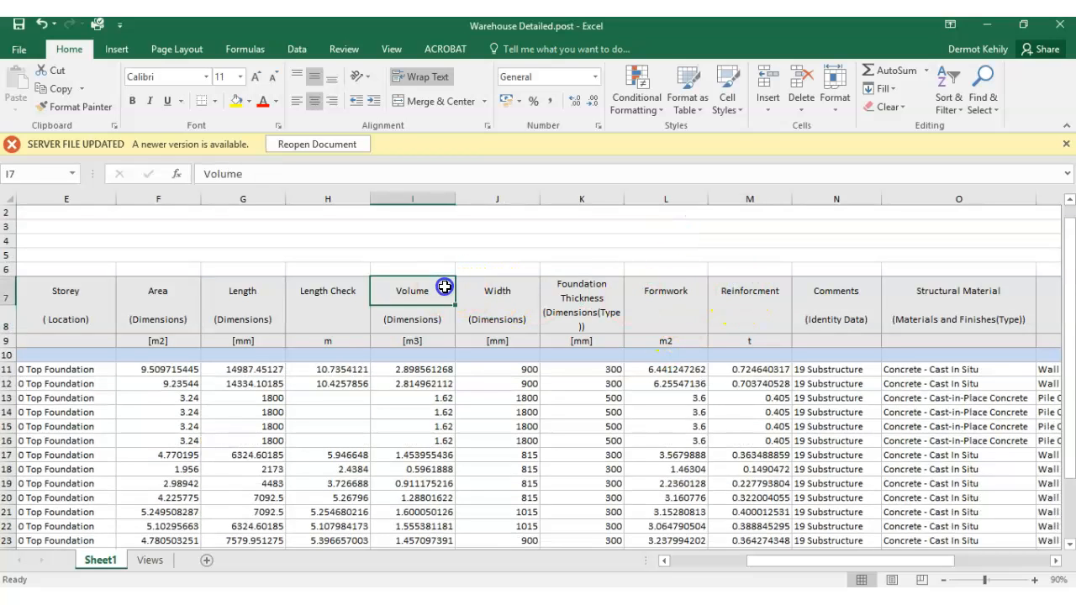
left_click(255, 288)
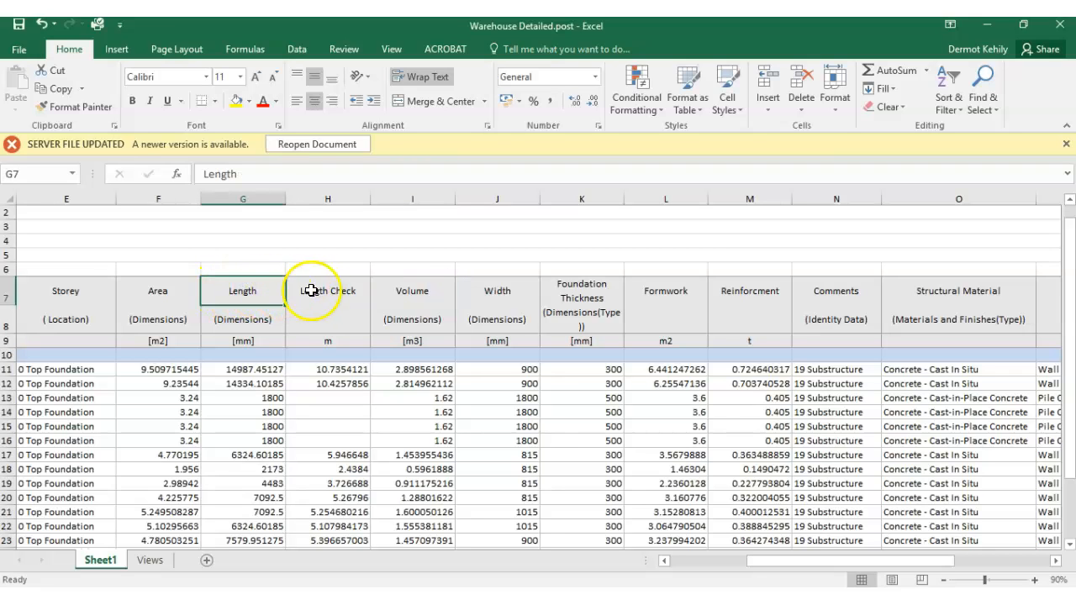
left_click(330, 291)
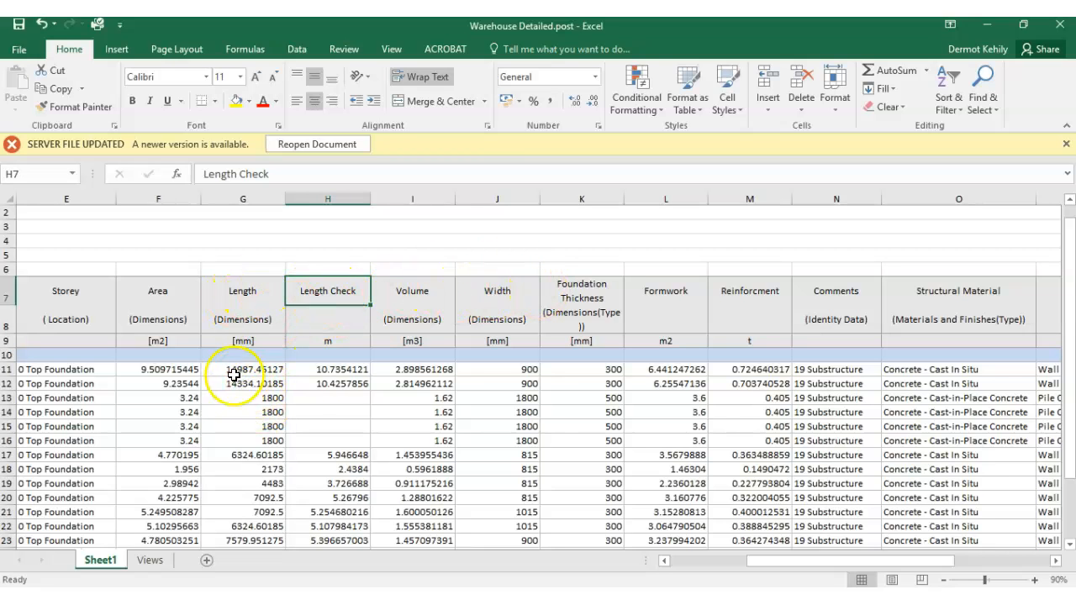
left_click(168, 289)
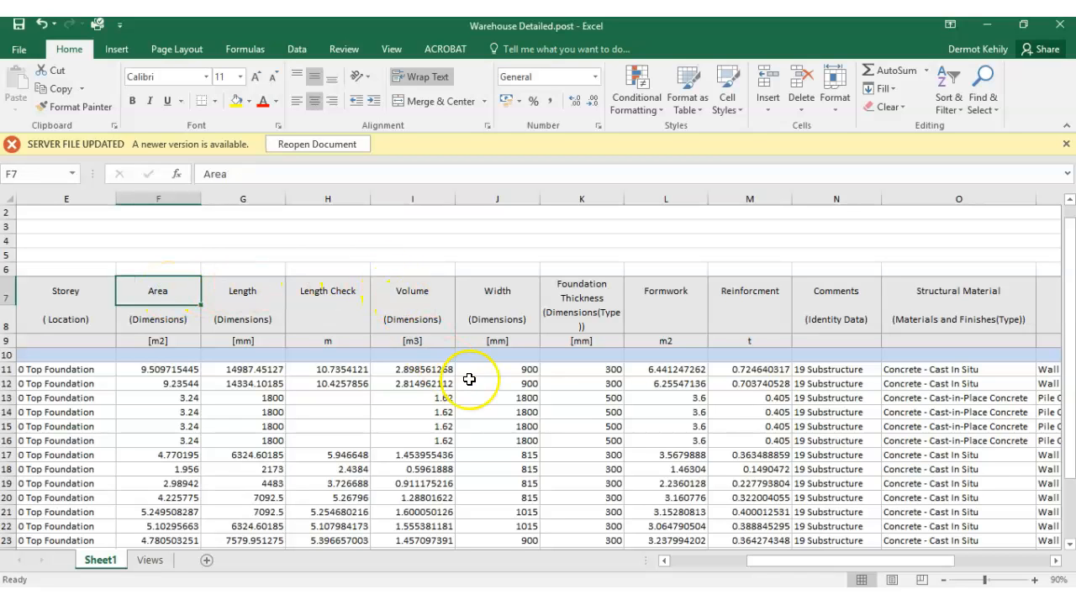
scroll(571, 379, "down", 2)
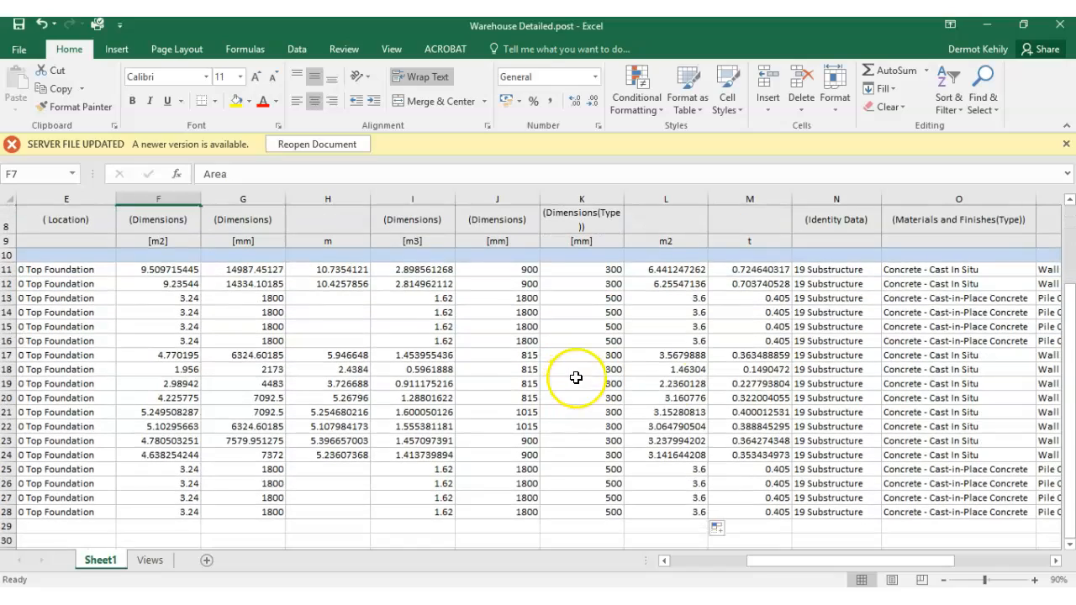
left_click_drag(931, 561, 840, 545)
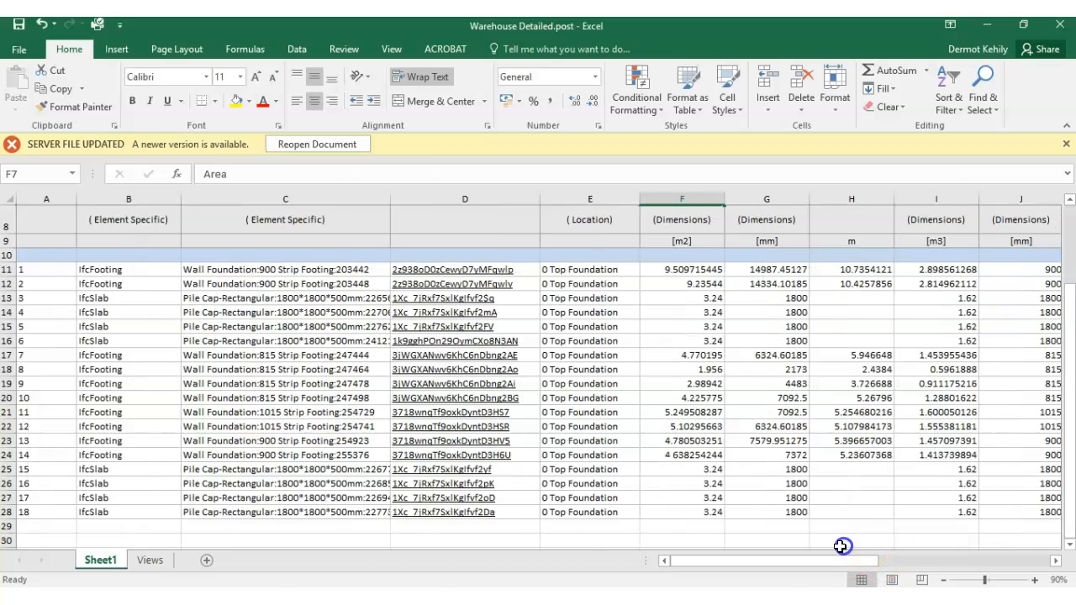
scroll(386, 277, "up", 2)
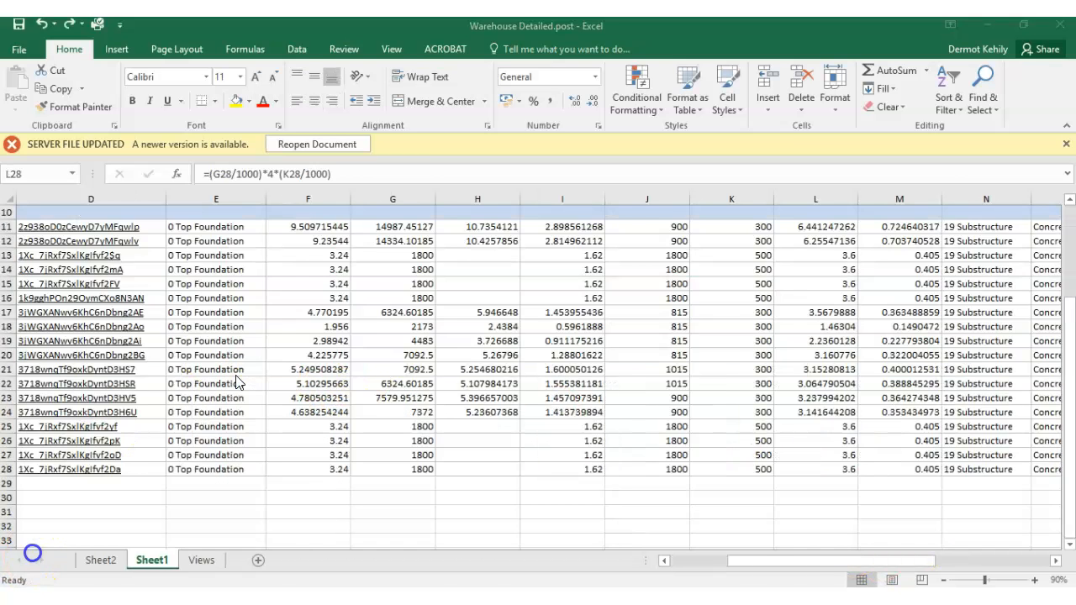
- Delete rows 1 to 6 of Sheet1, which hold the template, date, author, file name and time stamp details above the headings
left_click(371, 374)
scroll(371, 376, "up", 3)
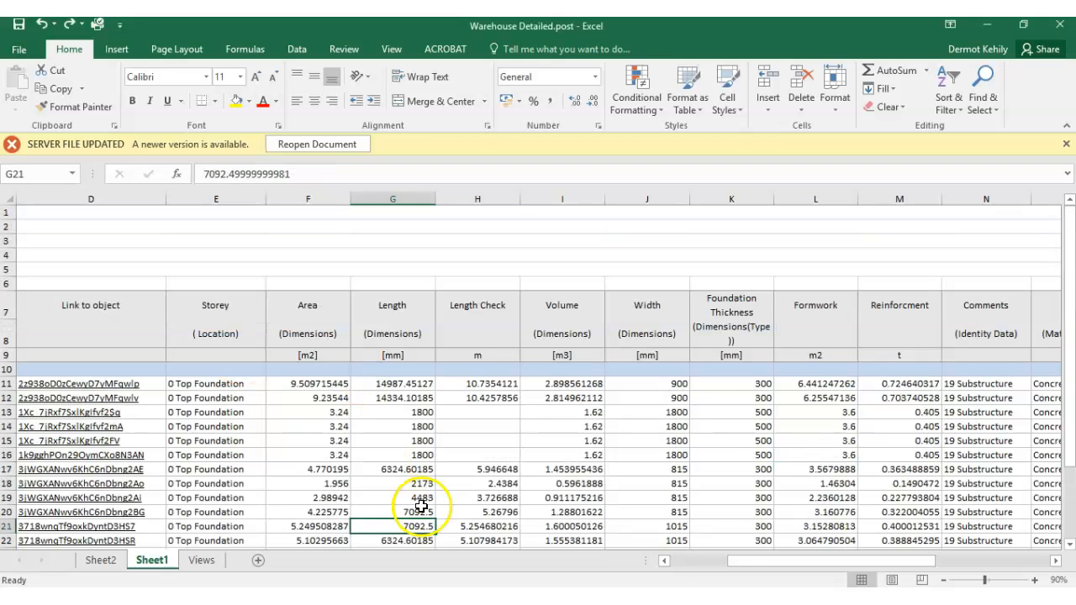
left_click_drag(751, 568, 675, 568)
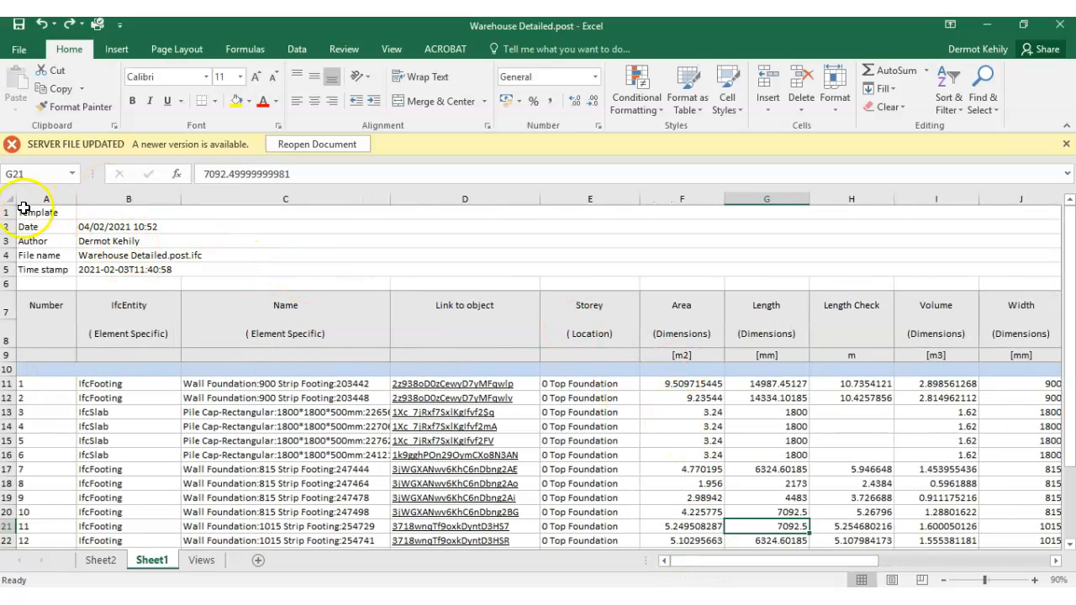
left_click_drag(10, 213, 41, 269)
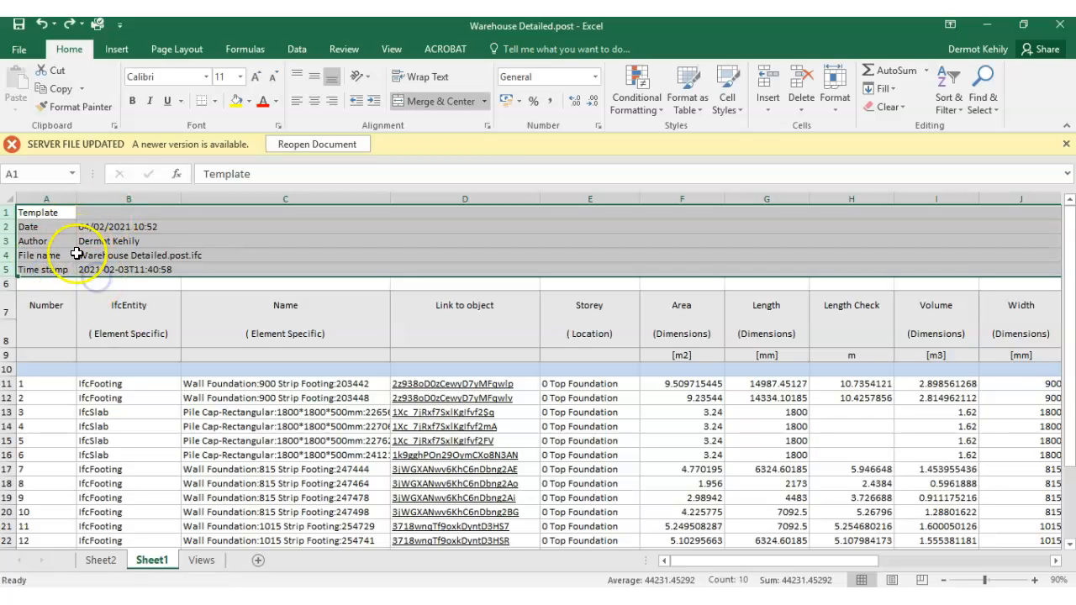
left_click(40, 269)
left_click(13, 212)
left_click_drag(12, 211, 13, 284)
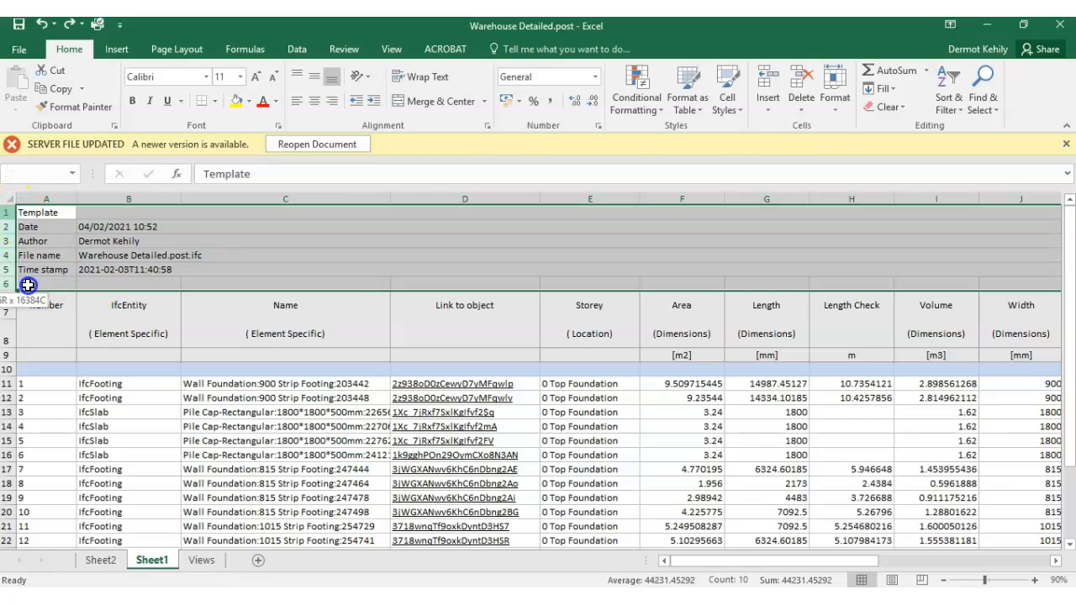
left_click(801, 107)
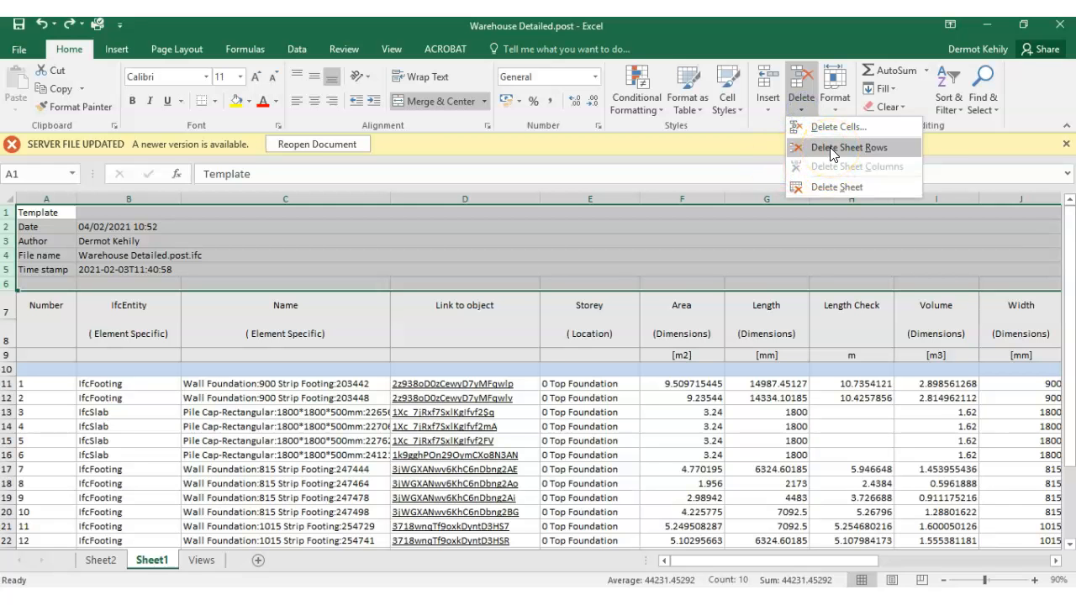
left_click(830, 147)
left_click(405, 300)
- Delete rows 2 to 4 of Sheet1, the property-group, units and blank rows between the column headings and the data
left_click(135, 247)
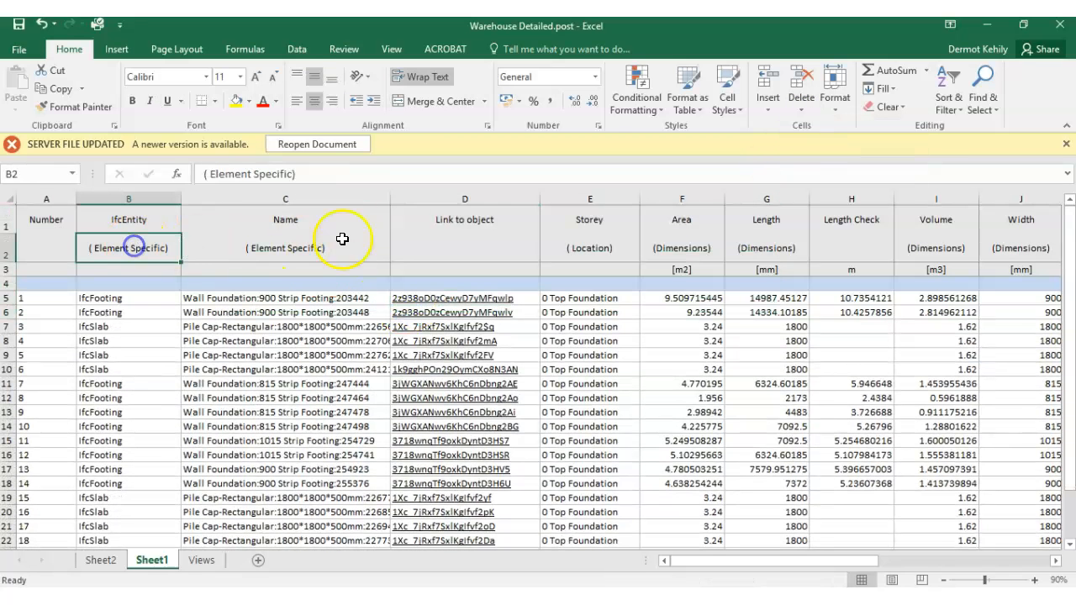
left_click(139, 220)
left_click(138, 247)
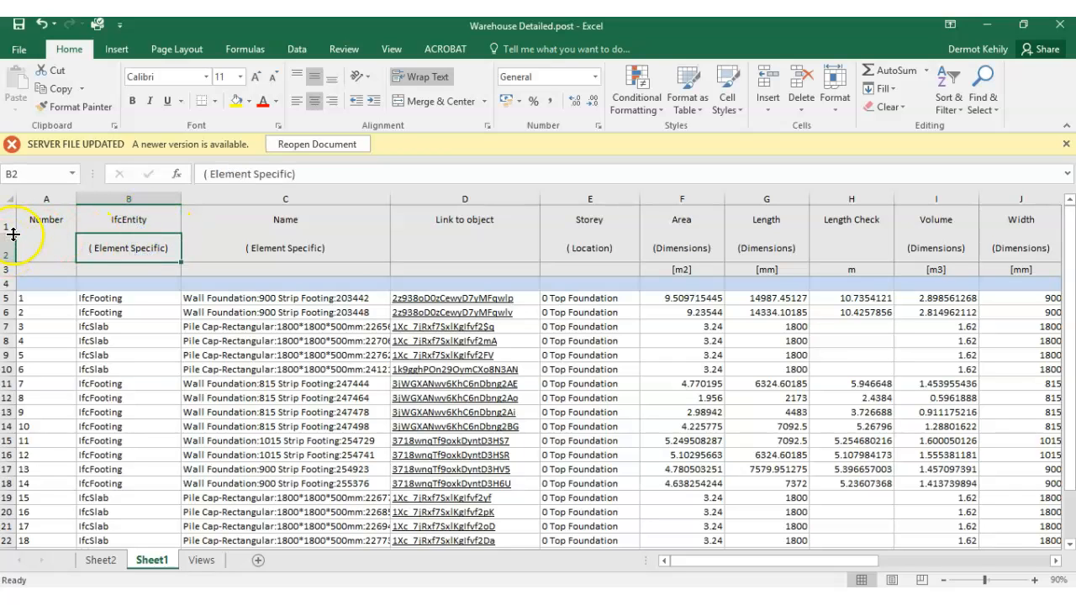
left_click(459, 248)
left_click(580, 252)
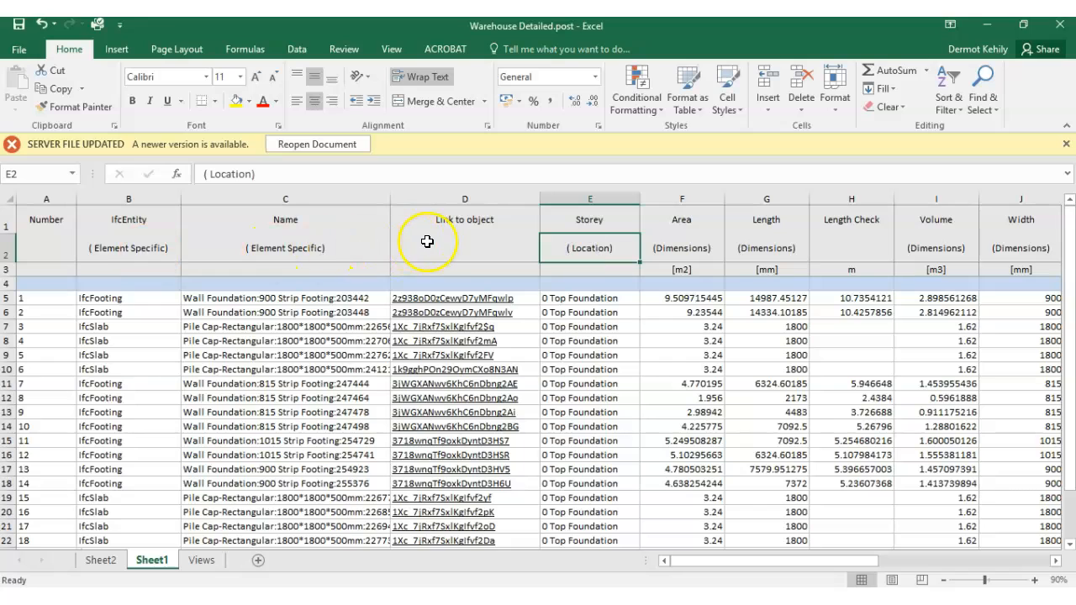
left_click(712, 252)
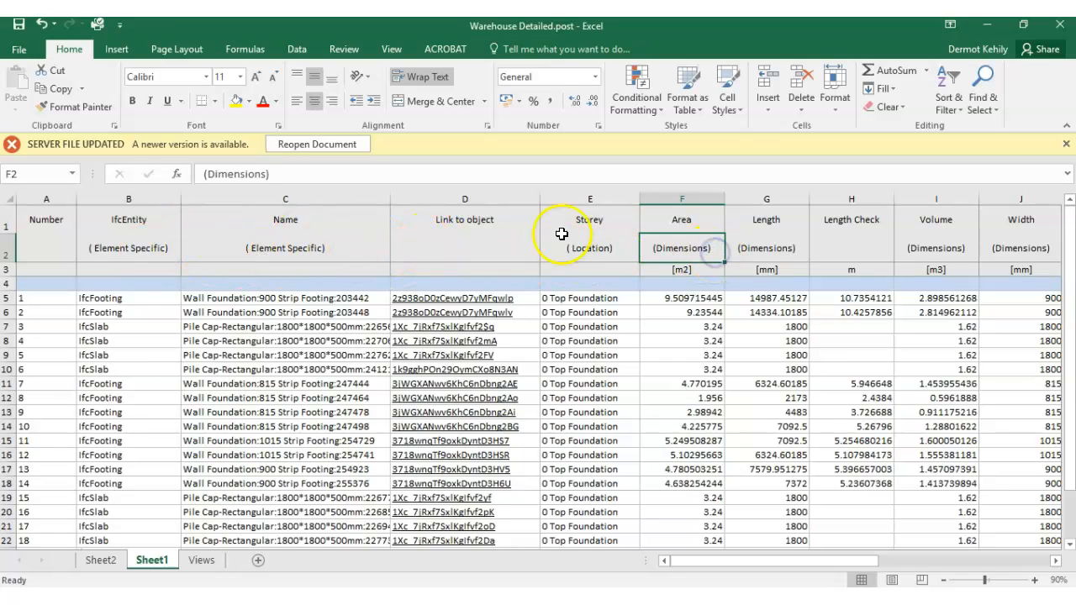
left_click(11, 255)
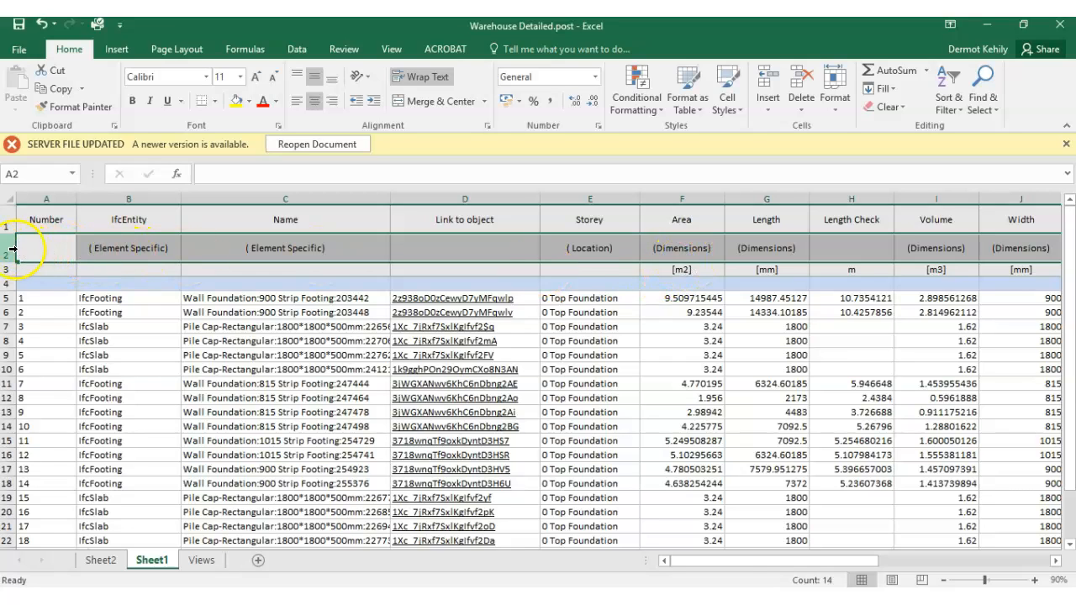
left_click_drag(15, 261, 17, 282)
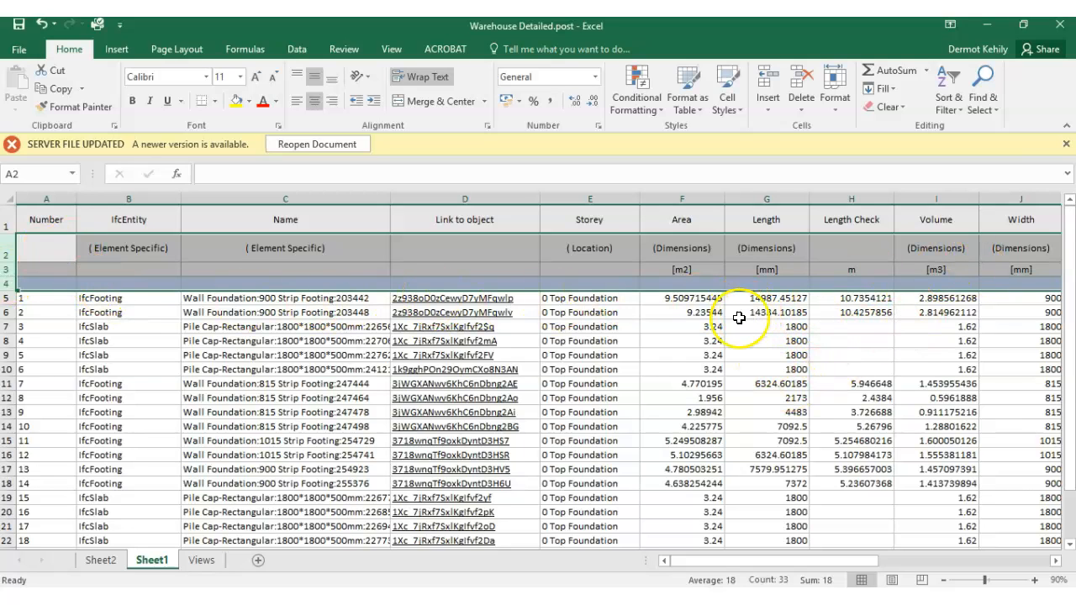
left_click(805, 116)
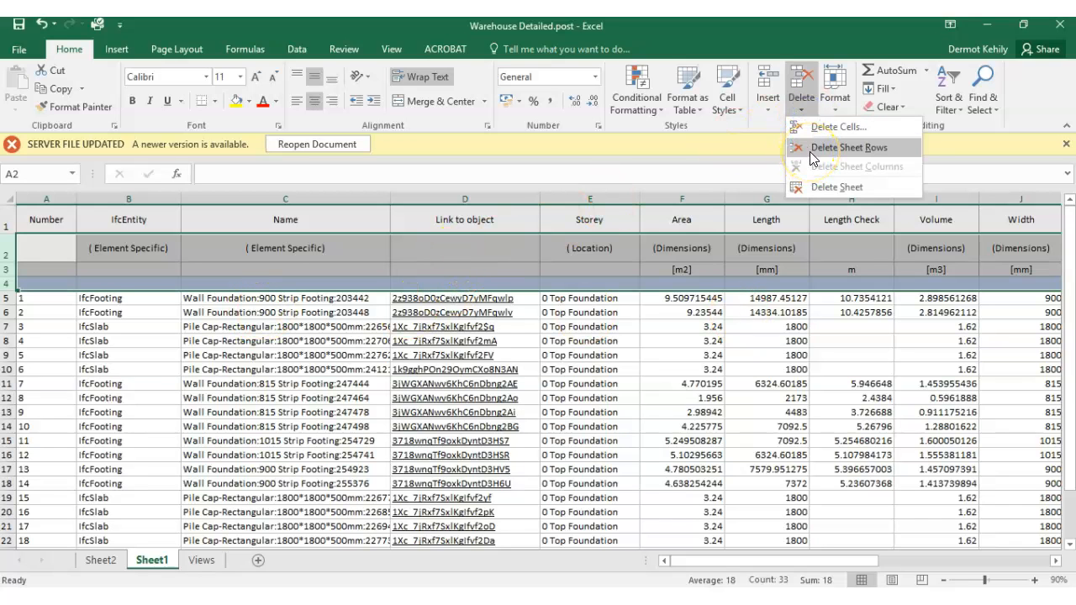
left_click(809, 155)
left_click(610, 311)
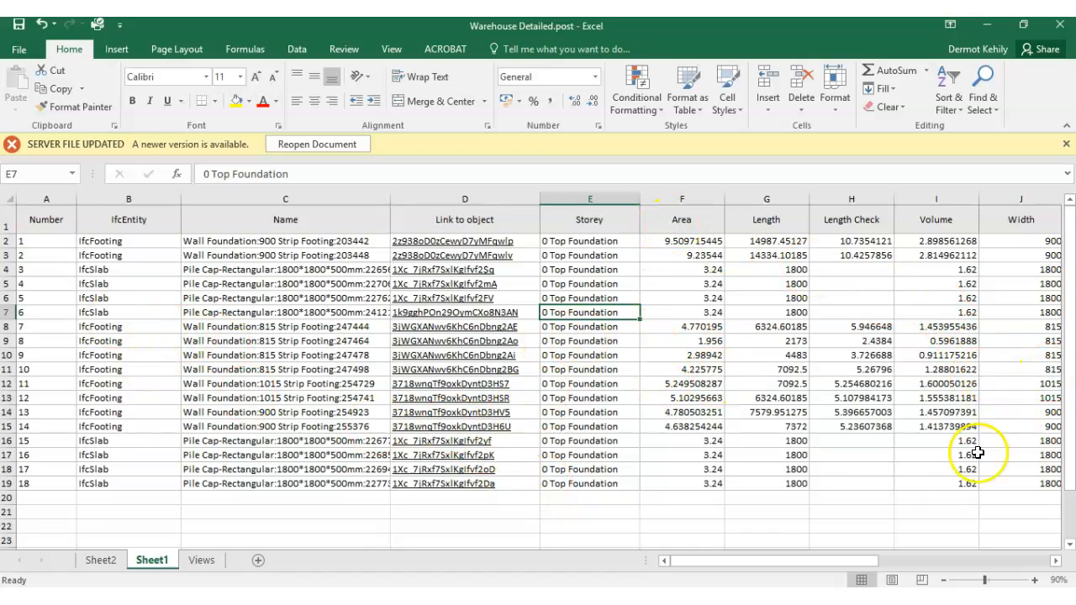
- Create a PivotTable on a new worksheet from the Sheet1 range A1:Q19, including the headings
left_click(116, 50)
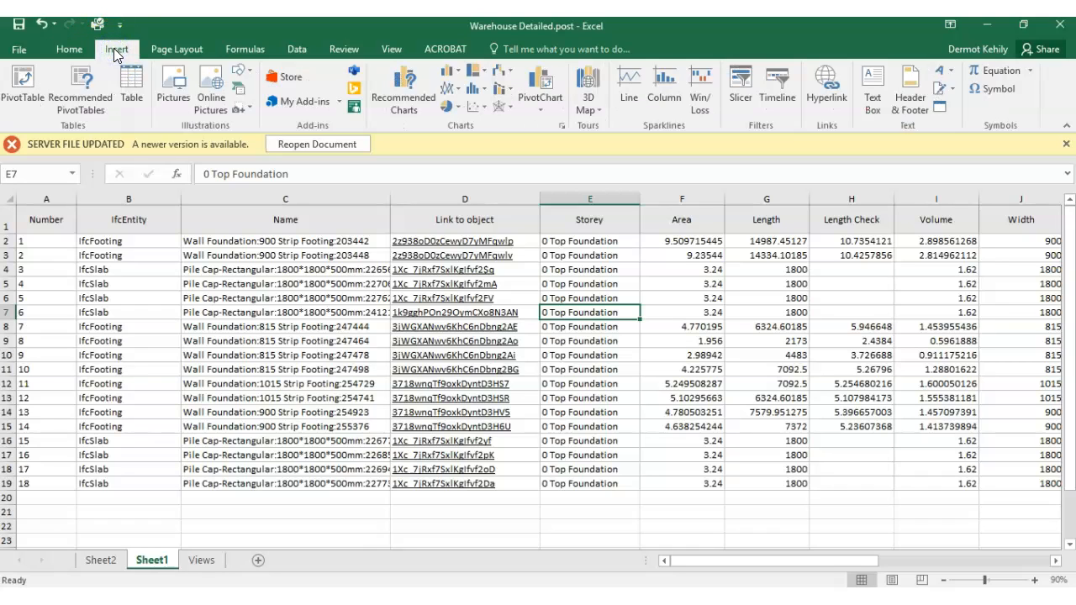
left_click(130, 310)
left_click_drag(48, 221, 994, 481)
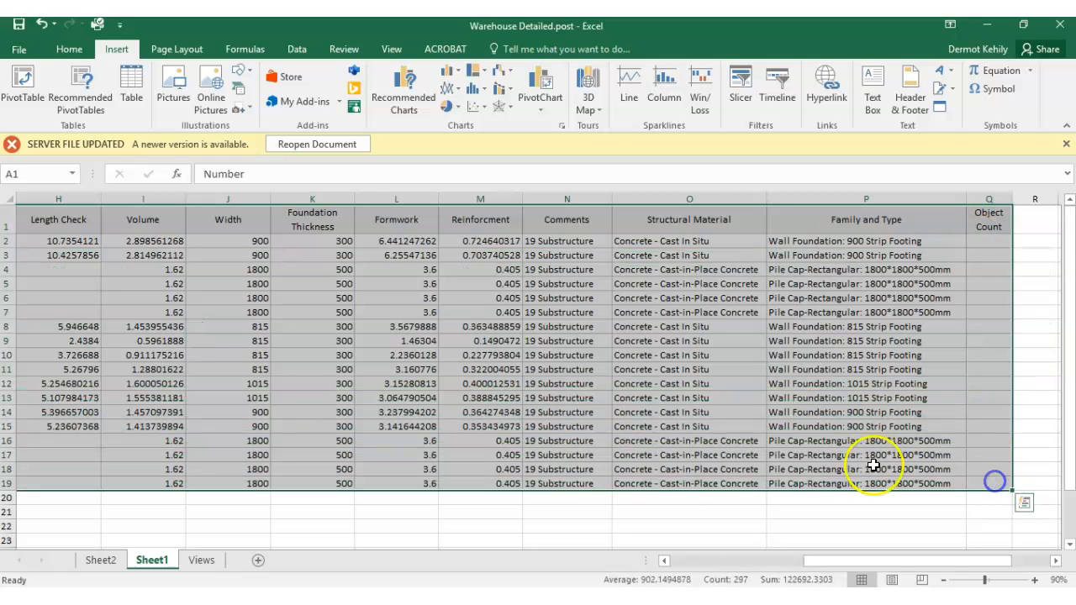
left_click_drag(935, 562, 748, 558)
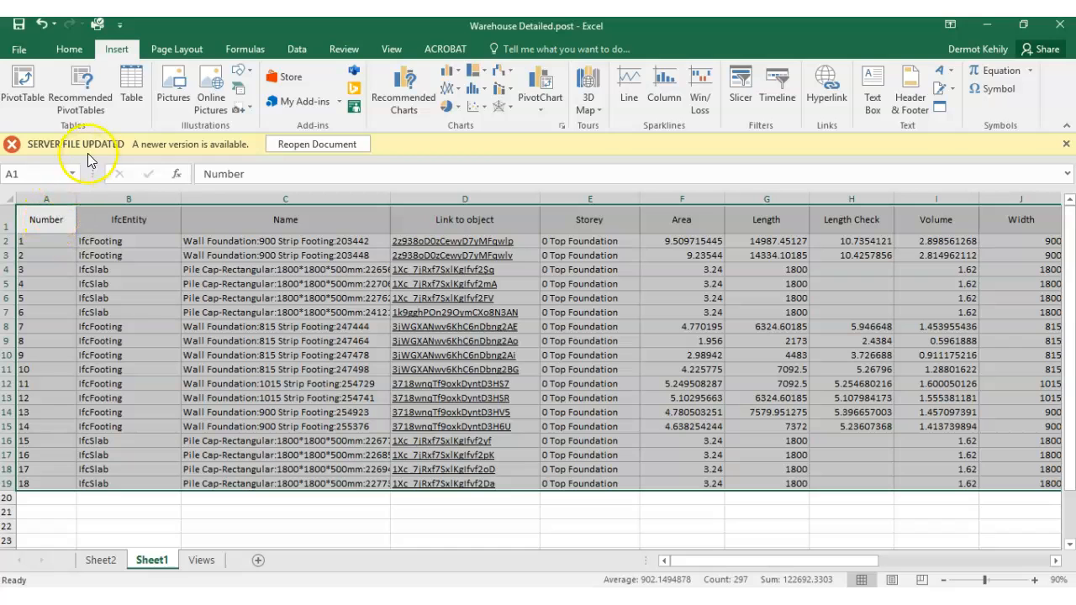
left_click(23, 84)
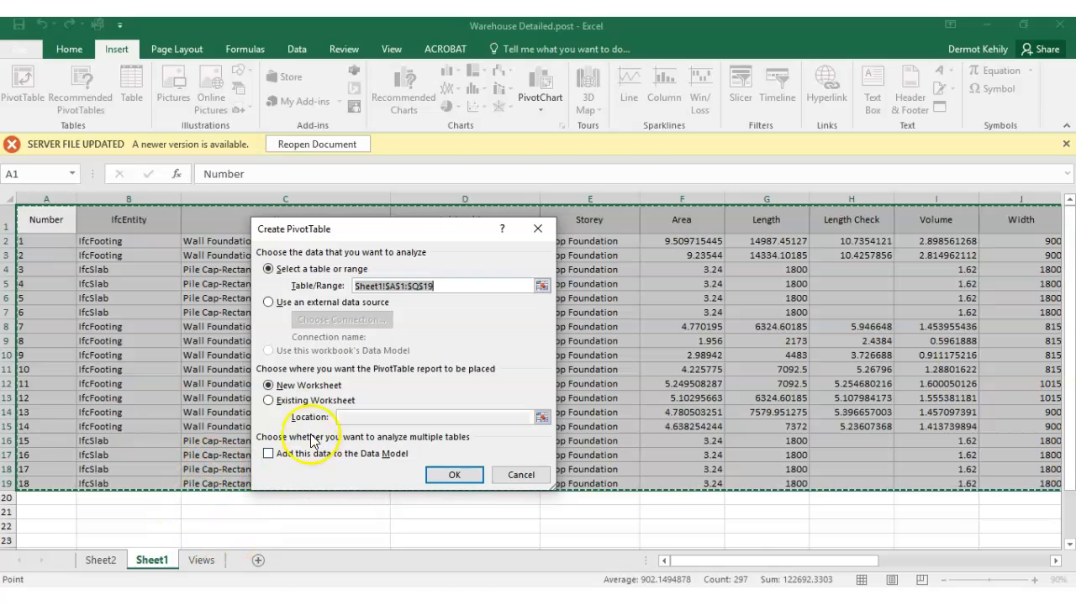
left_click(454, 475)
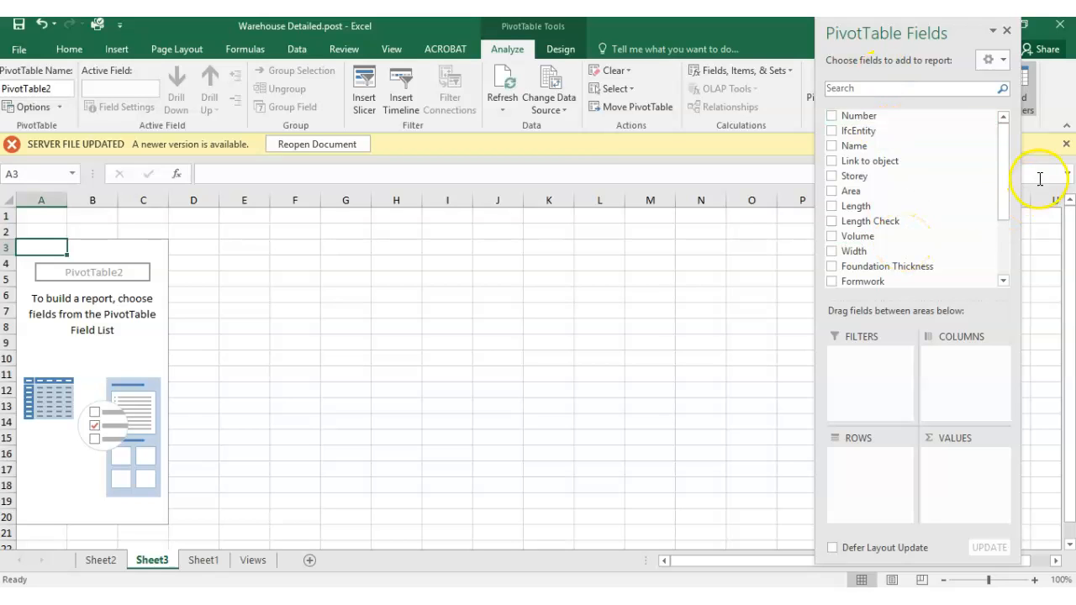
- Add Comments, IfcEntity and Family and Type as nested row fields of the PivotTable, in that order
left_click_drag(1004, 185, 1006, 159)
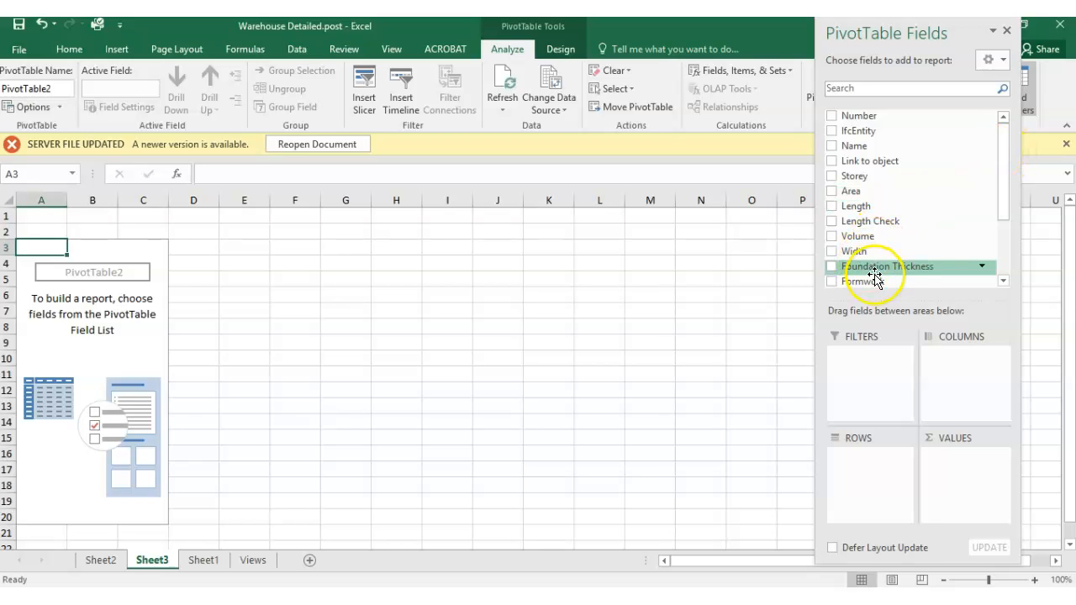
left_click_drag(1008, 163, 1004, 201)
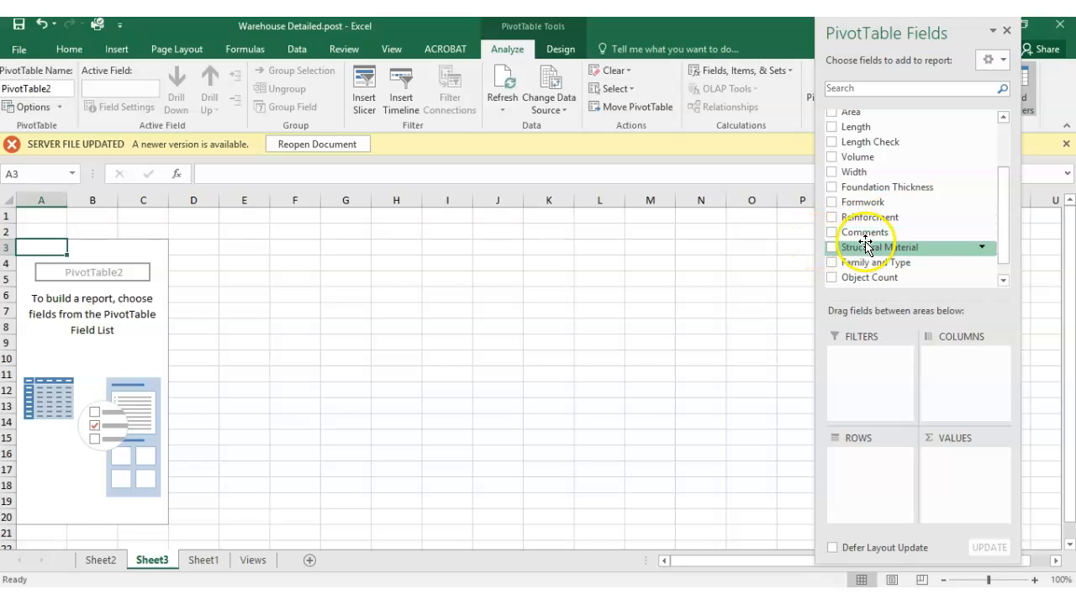
left_click_drag(854, 237, 853, 461)
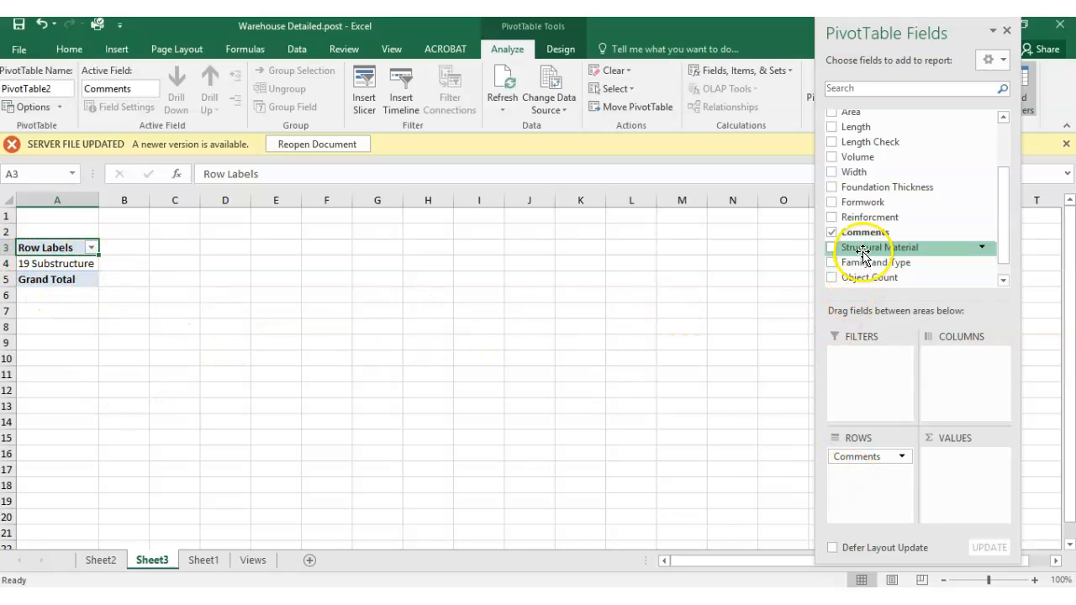
left_click_drag(1000, 210, 1007, 151)
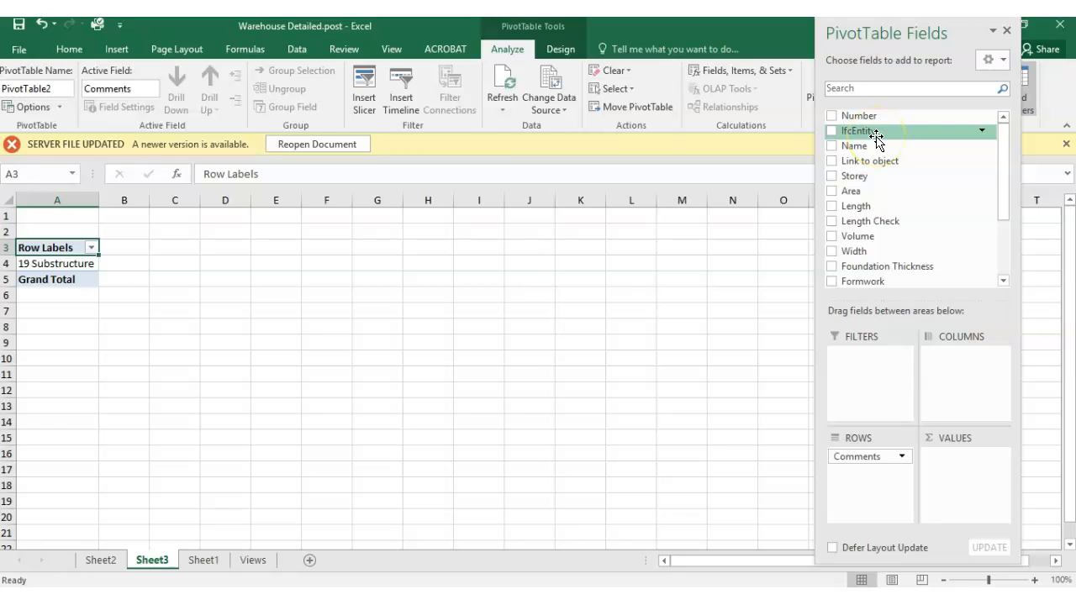
left_click_drag(863, 135, 903, 479)
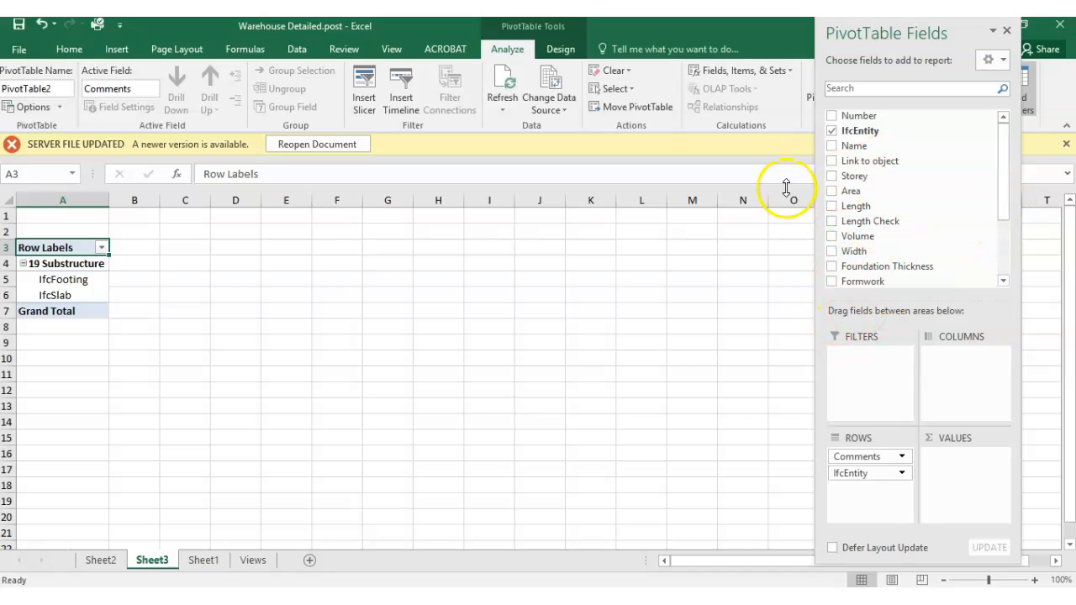
left_click_drag(1003, 215, 1013, 257)
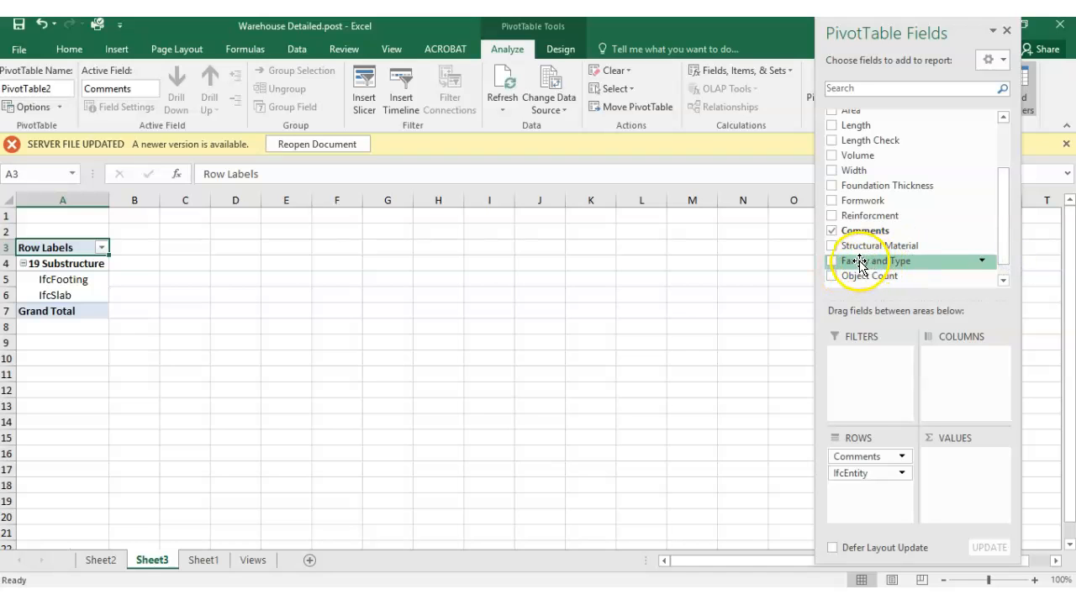
left_click_drag(859, 263, 877, 417)
left_click_drag(857, 496, 858, 497)
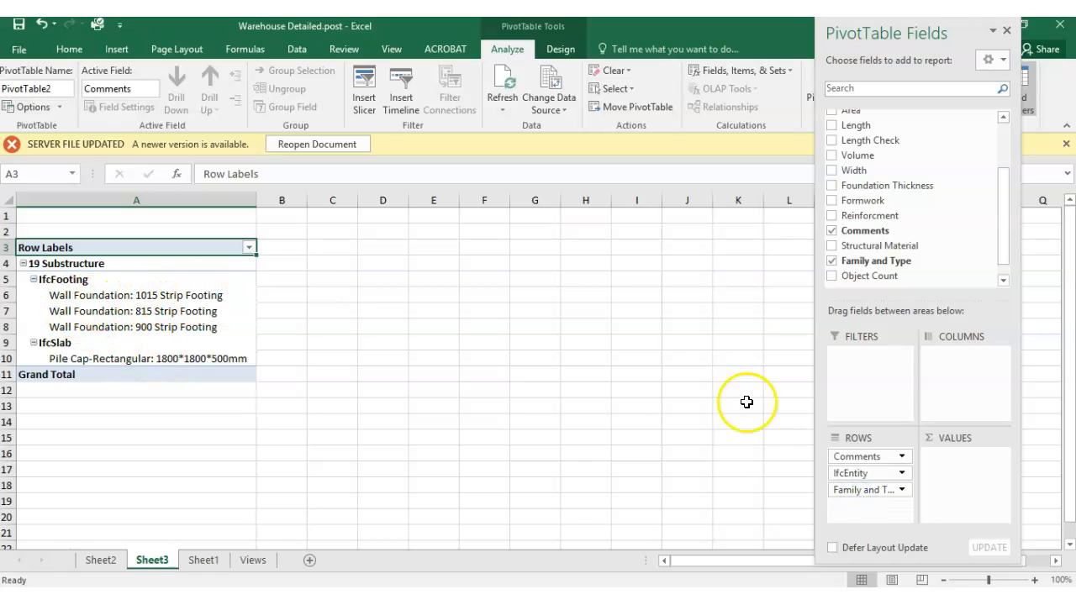
- Replace Family and Type with Name as the lowest-level row field of the PivotTable
left_click(868, 489)
left_click_drag(868, 489, 891, 247)
left_click_drag(1006, 256, 1004, 175)
left_click_drag(894, 146, 879, 501)
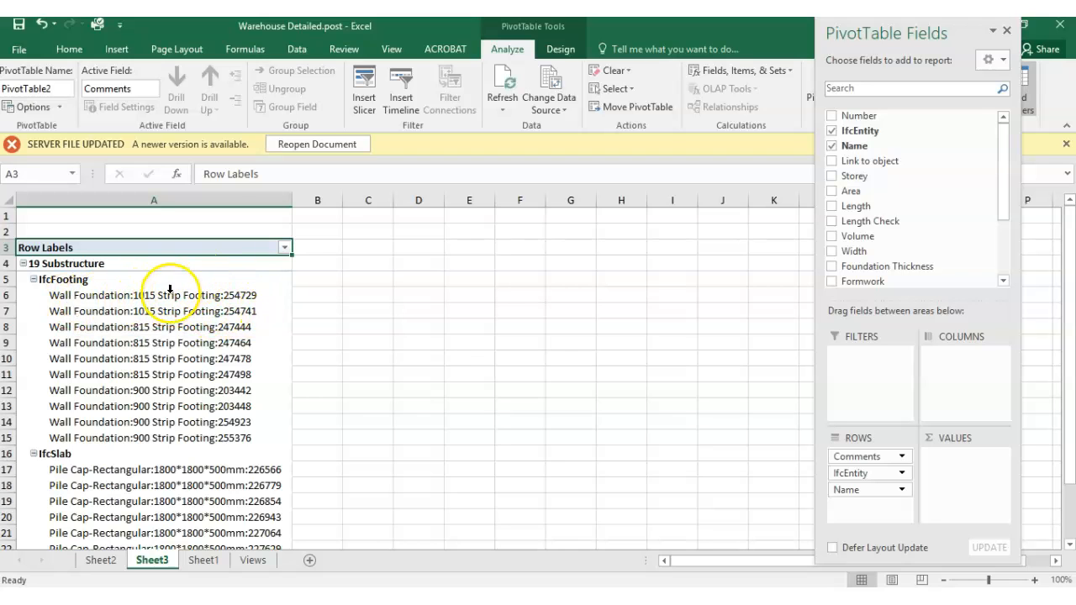
- Remove Name from the row fields and put Family and Type back below IfcEntity
left_click_drag(859, 486, 879, 136)
left_click_drag(1002, 188, 1004, 241)
left_click_drag(868, 244, 875, 433)
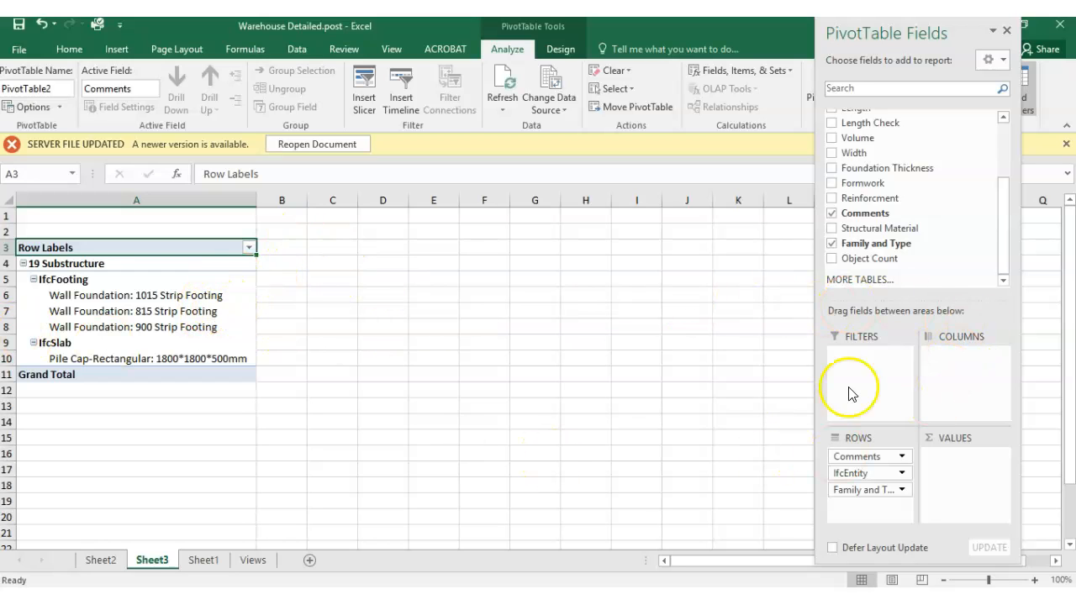
- Add the Volume field to the PivotTable as a summed value
left_click_drag(1003, 255, 1003, 187)
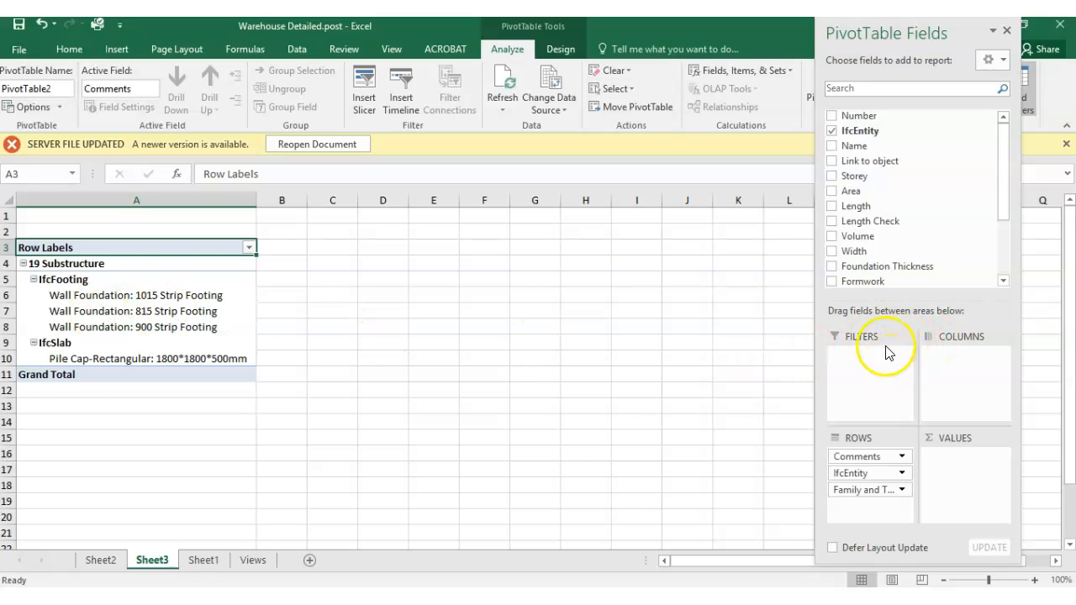
left_click_drag(1004, 192, 1011, 151)
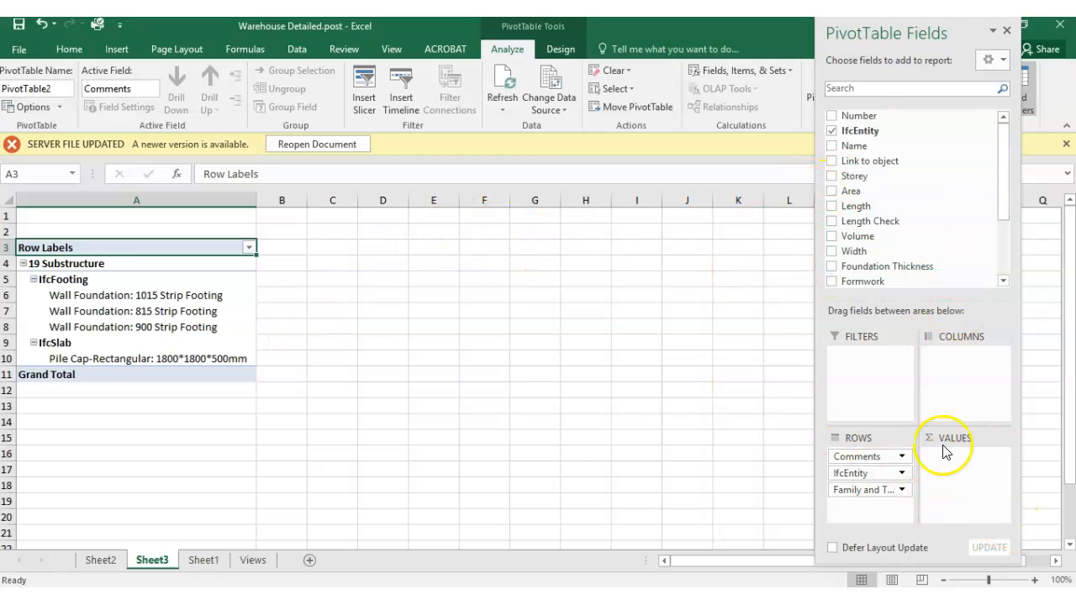
left_click(1007, 201)
left_click_drag(1005, 192, 1012, 239)
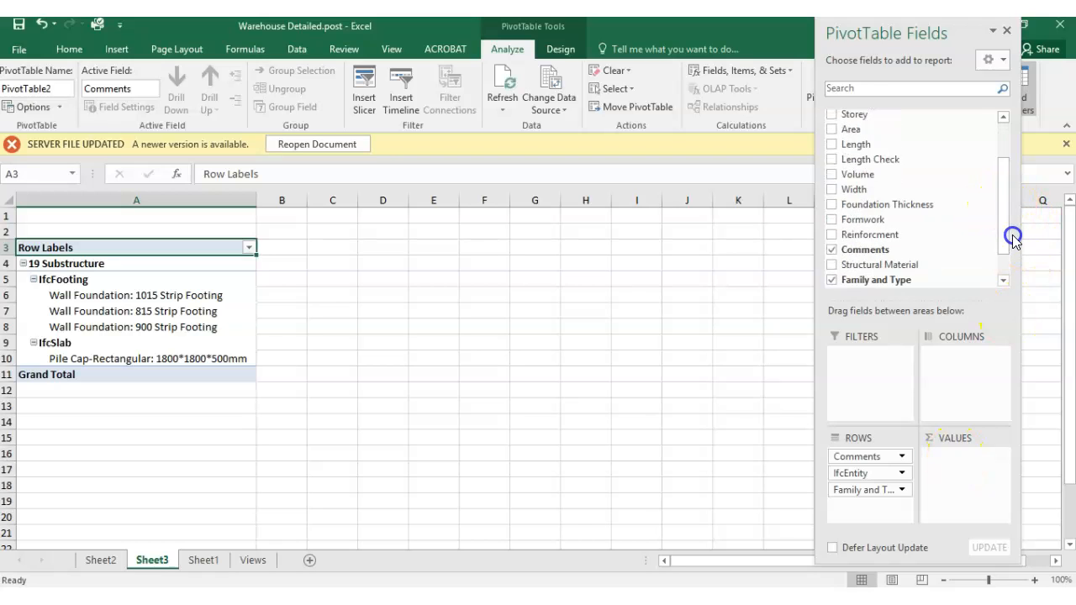
left_click_drag(889, 178, 978, 476)
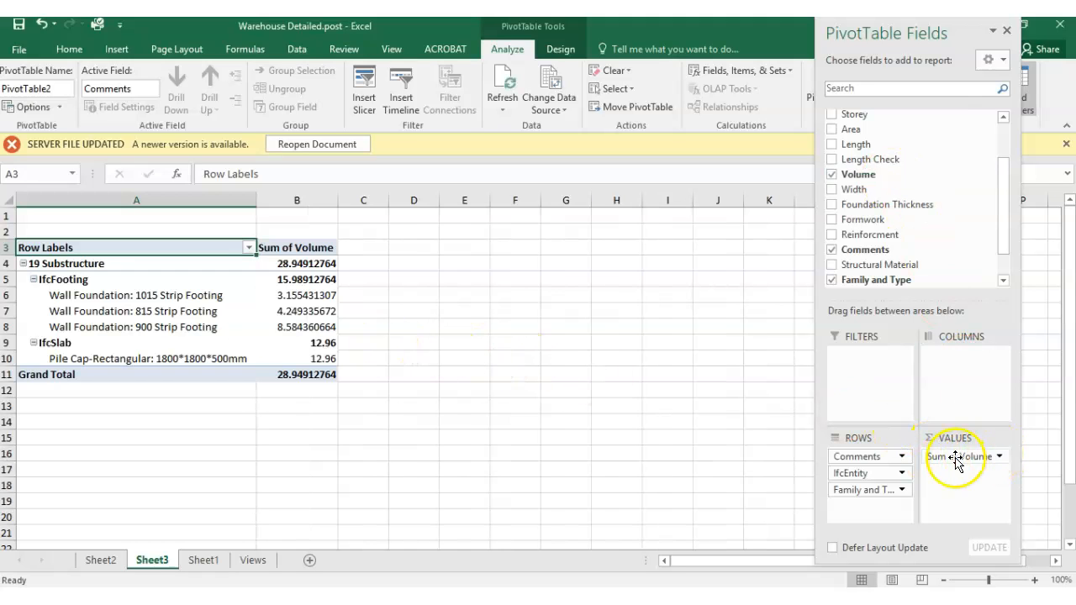
- Change the Volume value field to summarize by Count
left_click(996, 458)
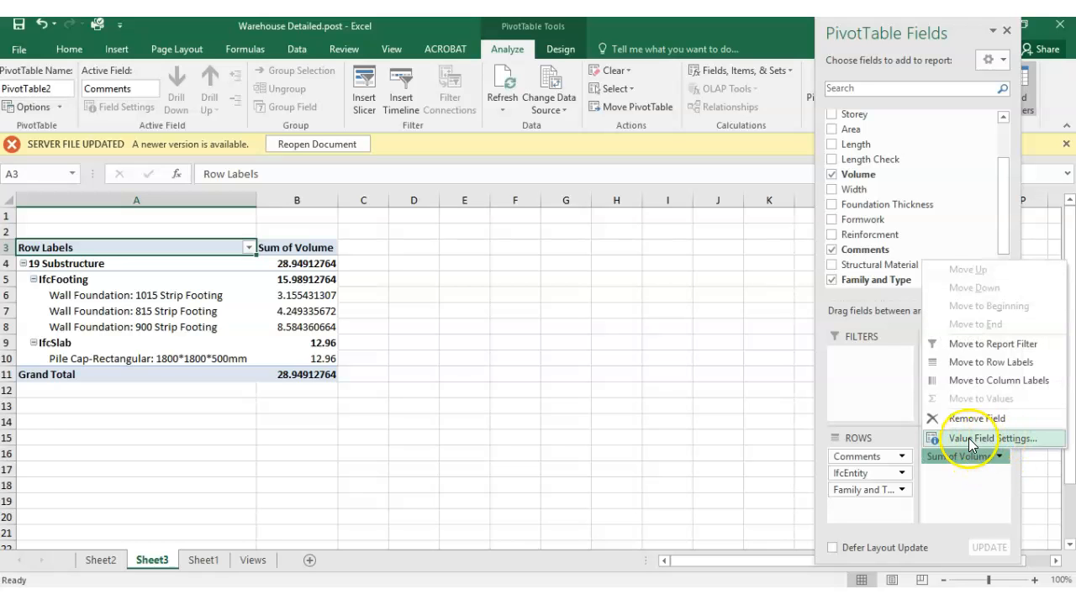
left_click(971, 438)
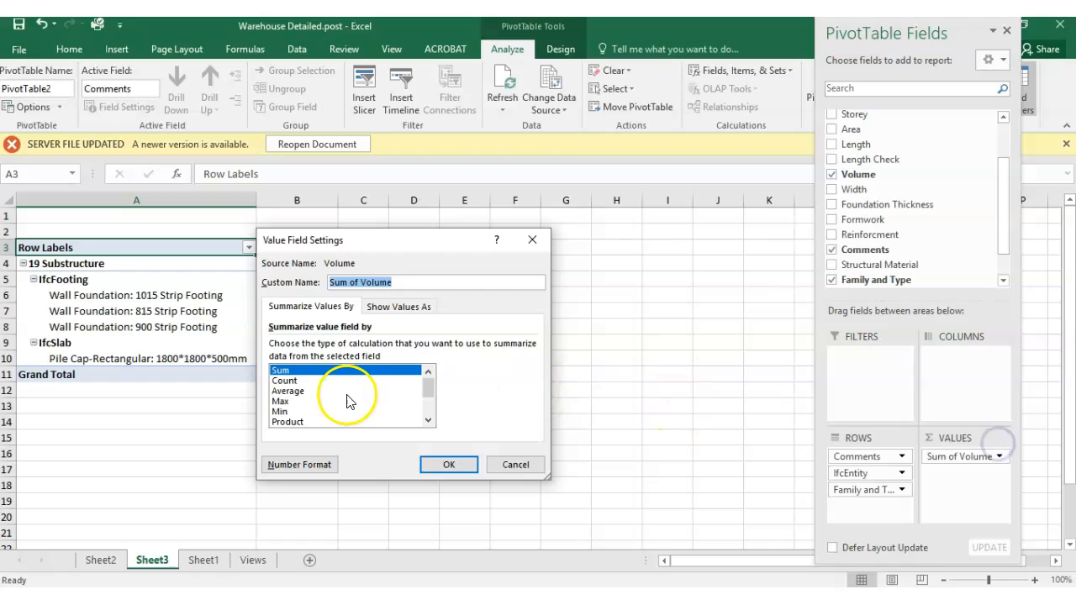
left_click(284, 381)
left_click(448, 465)
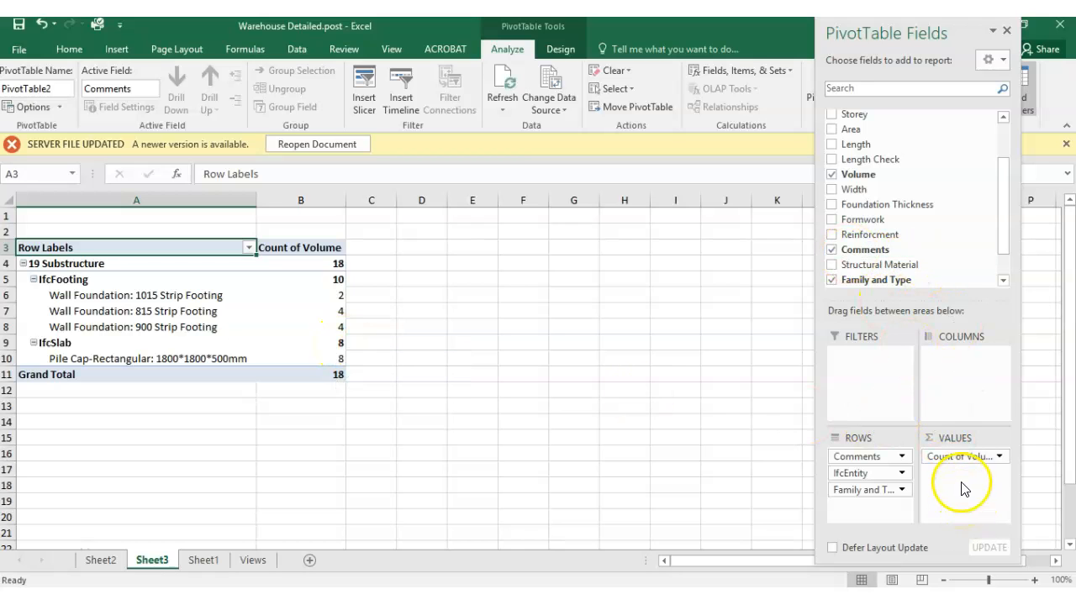
- Set the Volume value field's summary calculation back to Sum
left_click(1000, 457)
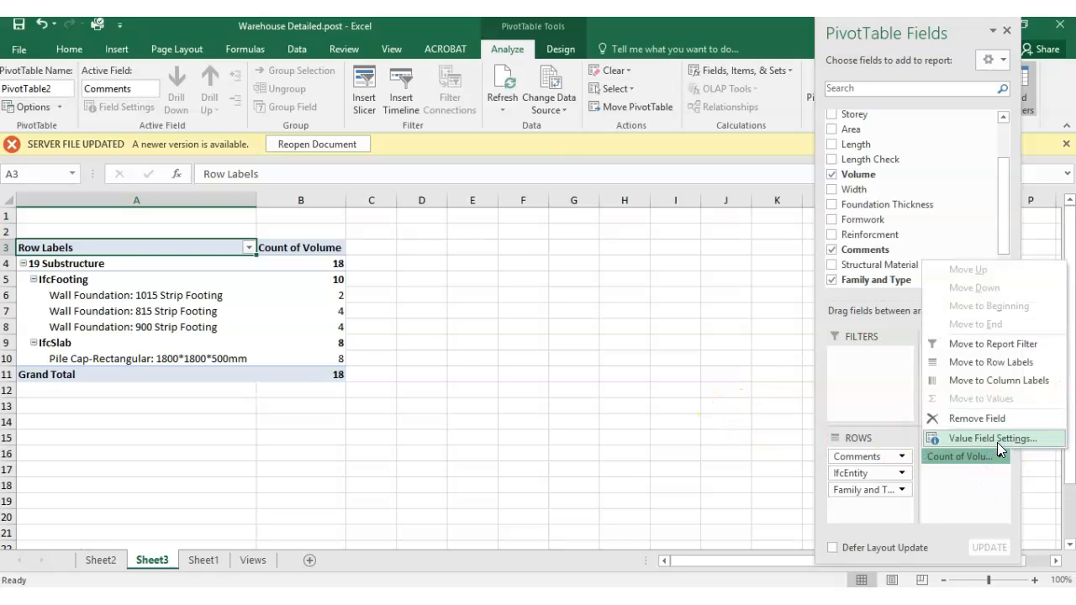
left_click(992, 443)
left_click(340, 371)
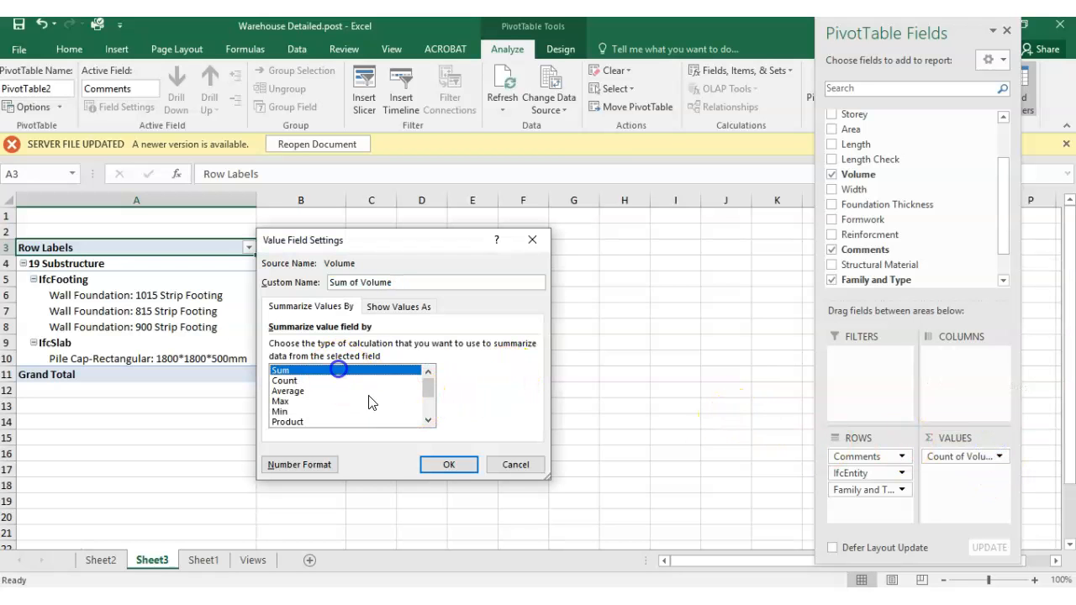
left_click(448, 465)
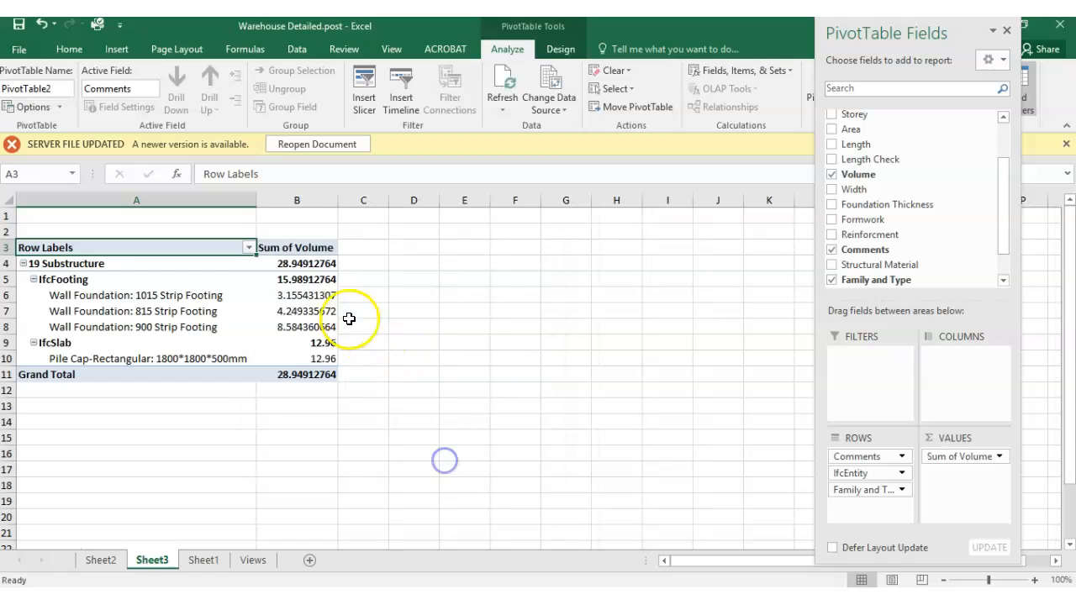
- Check the summed volumes of the three strip footing types and the rectangular pile cap in the PivotTable
left_click(288, 326)
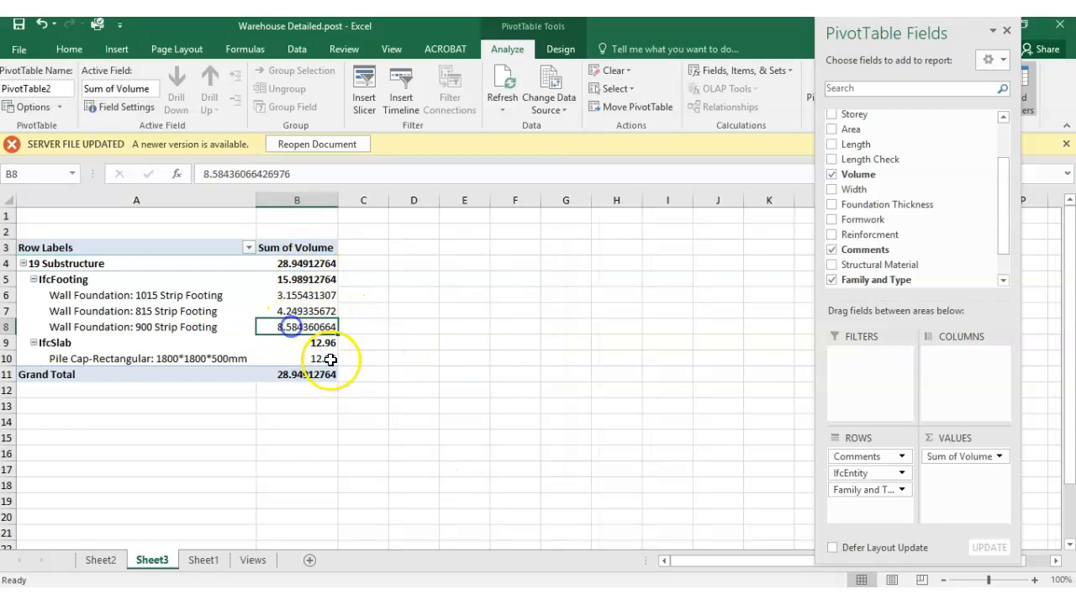
left_click(296, 311)
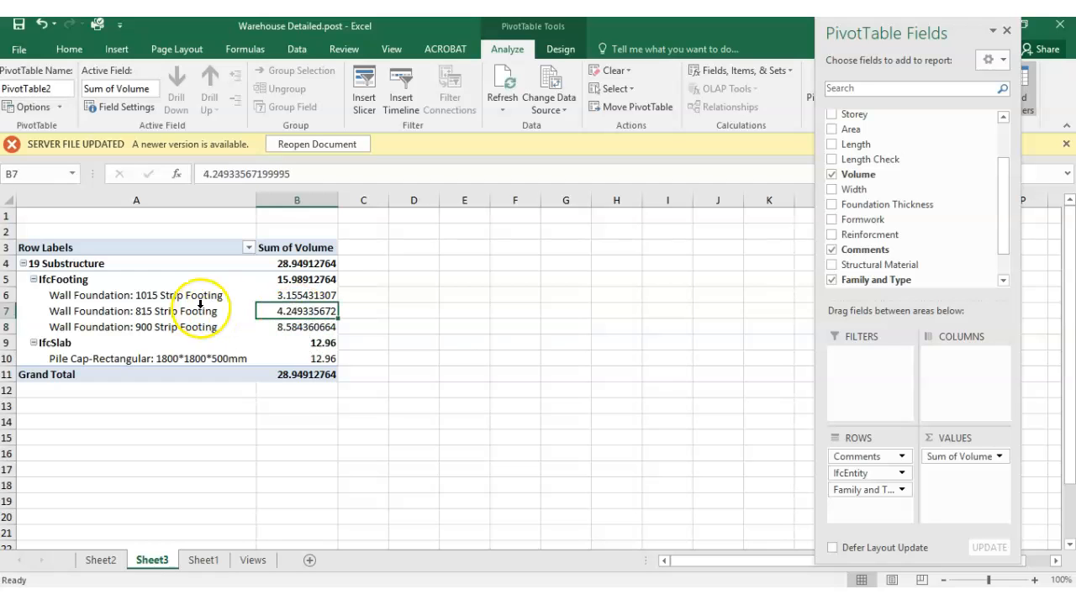
left_click(275, 299)
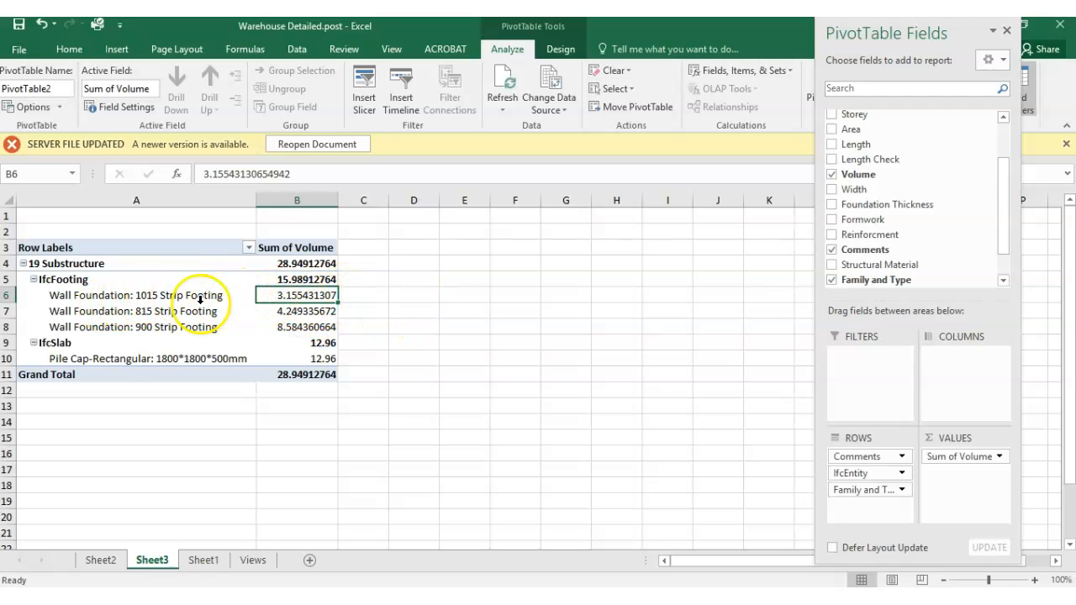
left_click(153, 358)
left_click(323, 359)
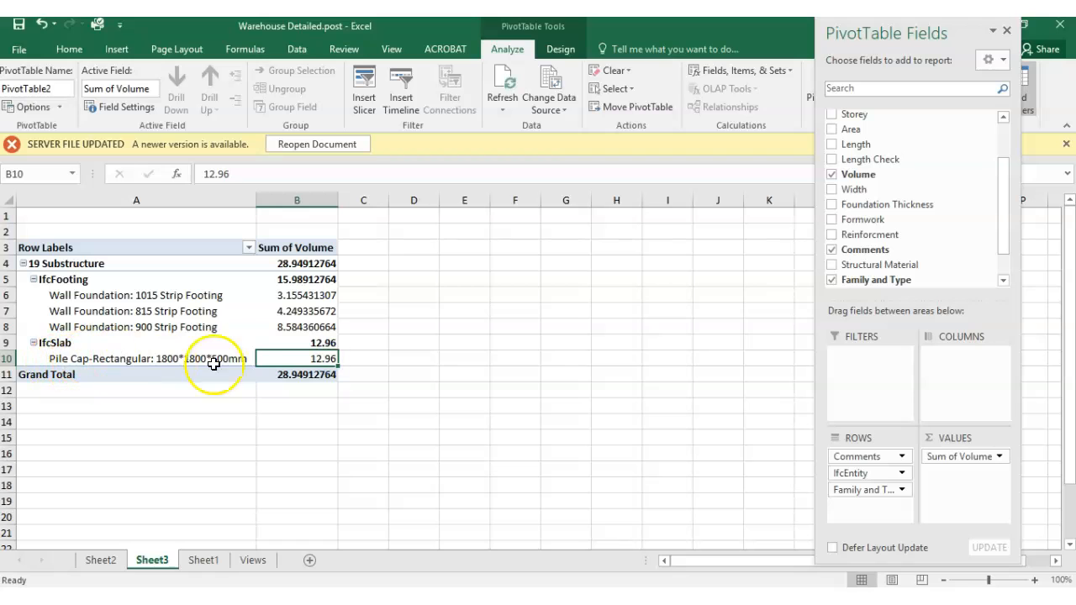
left_click(299, 343)
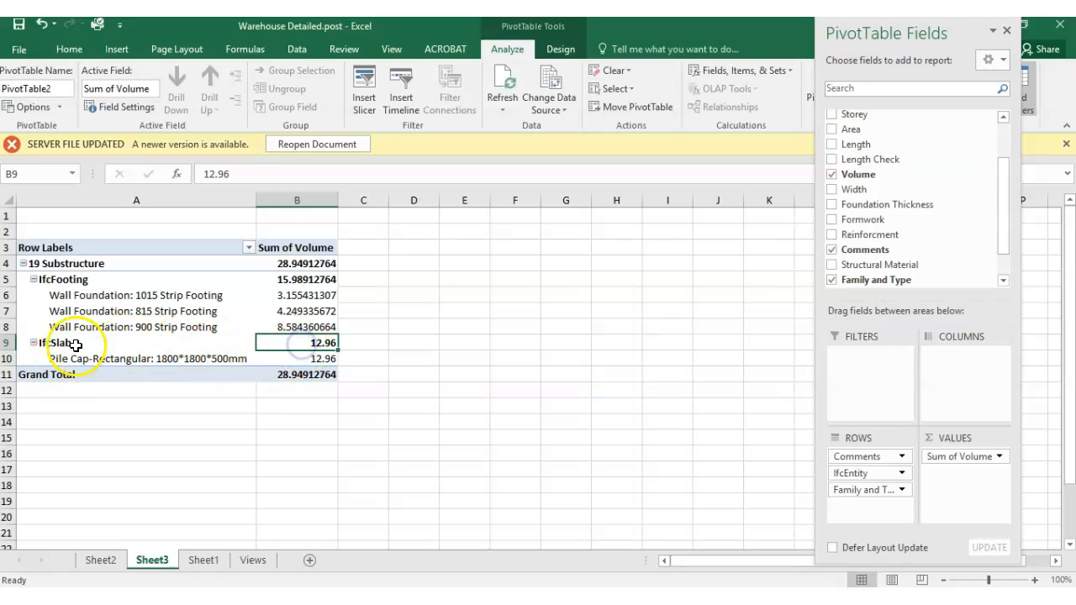
left_click(135, 361)
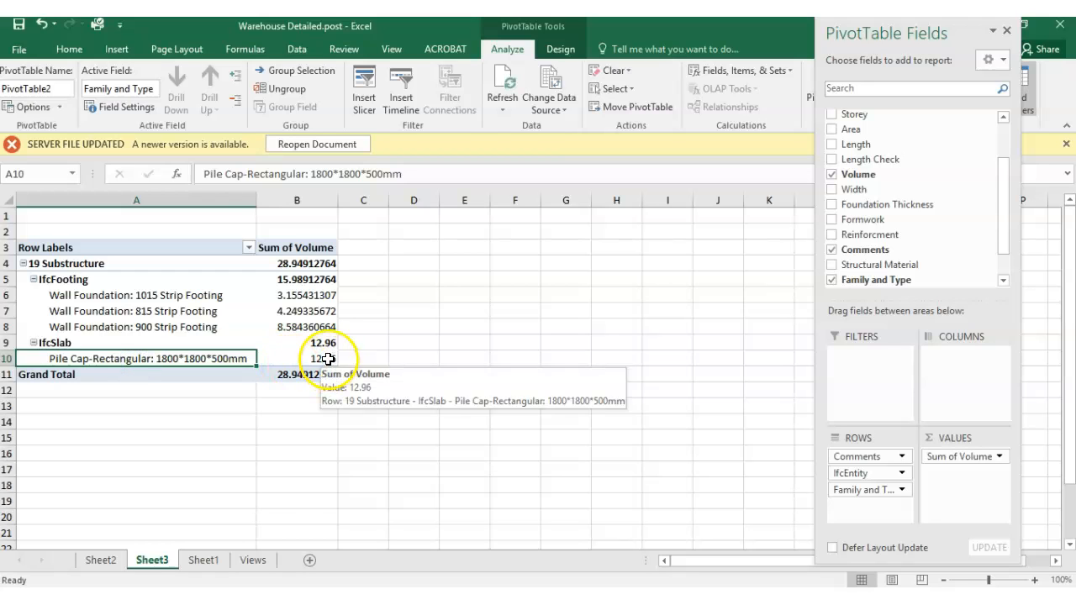
left_click(320, 345)
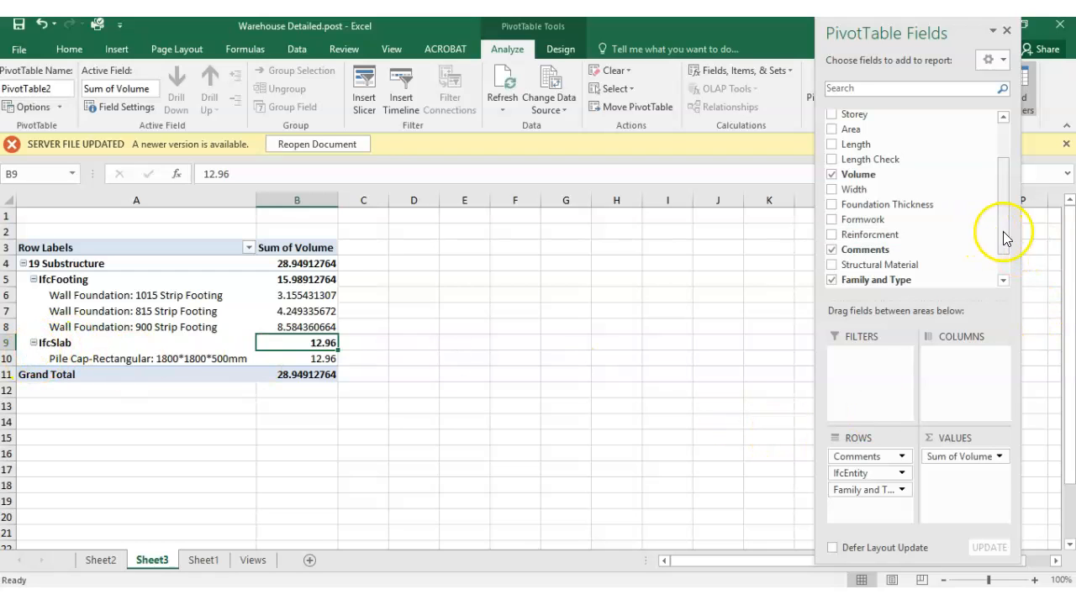
- Add the Formwork and Reinforcment fields as PivotTable values, keeping Formwork summarized by Sum
left_click_drag(1003, 236, 1005, 216)
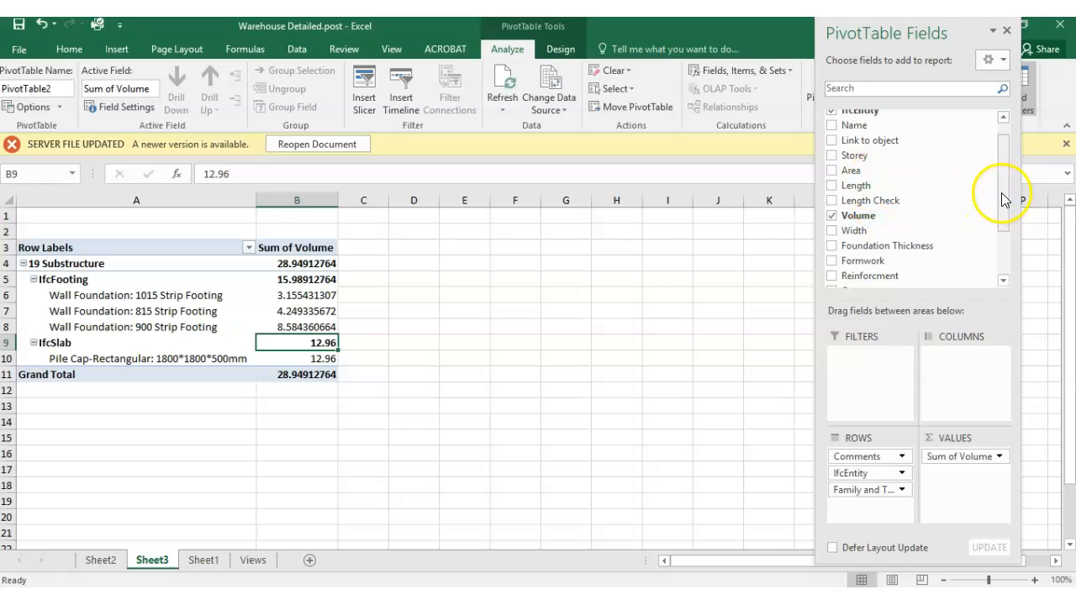
left_click_drag(1004, 192, 1003, 224)
left_click_drag(863, 191, 967, 483)
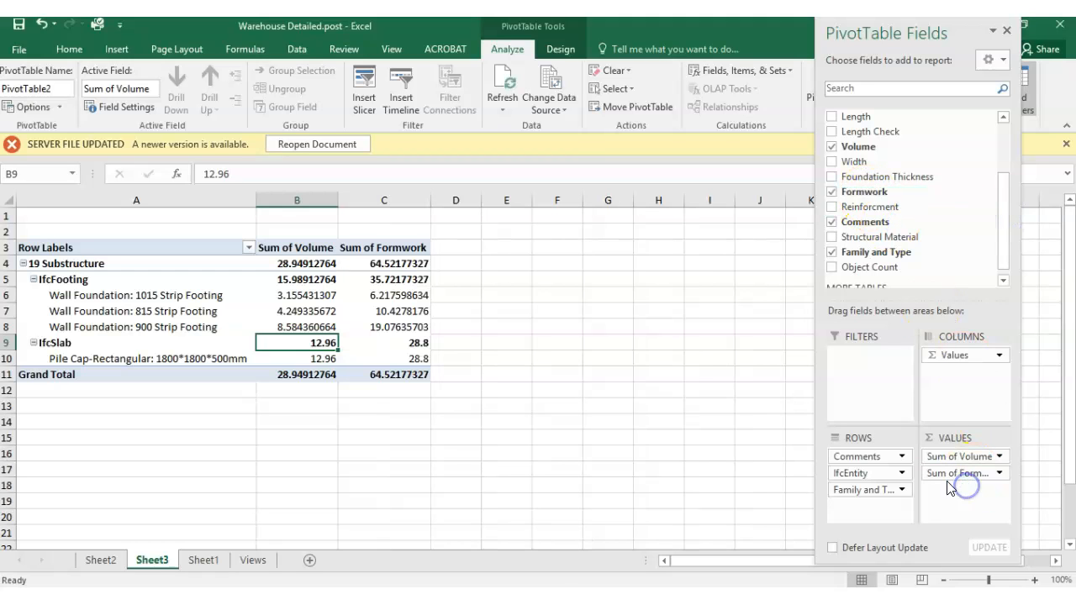
left_click(998, 473)
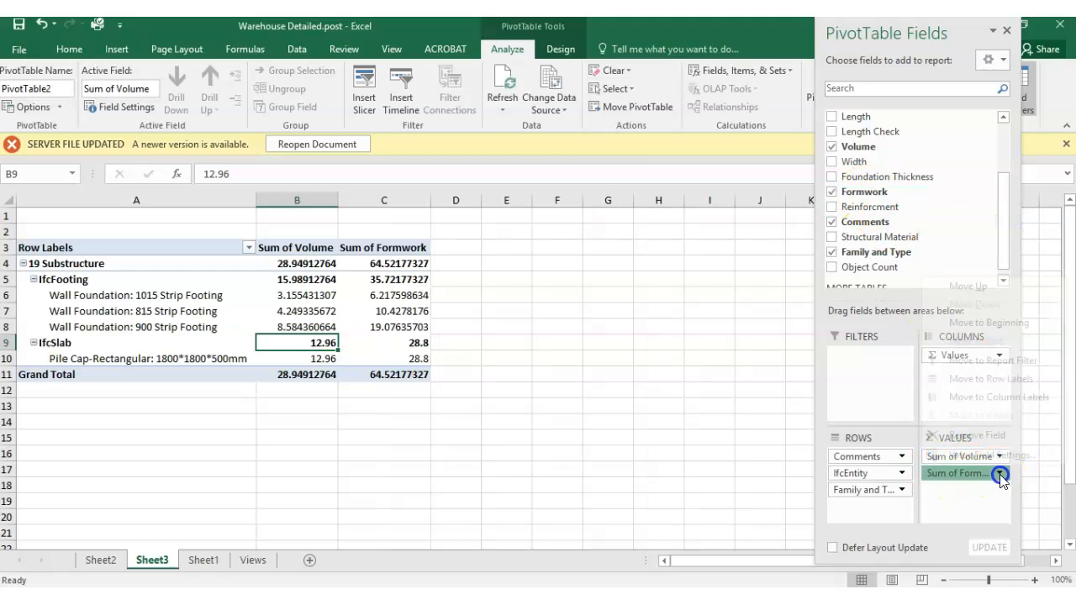
left_click(993, 454)
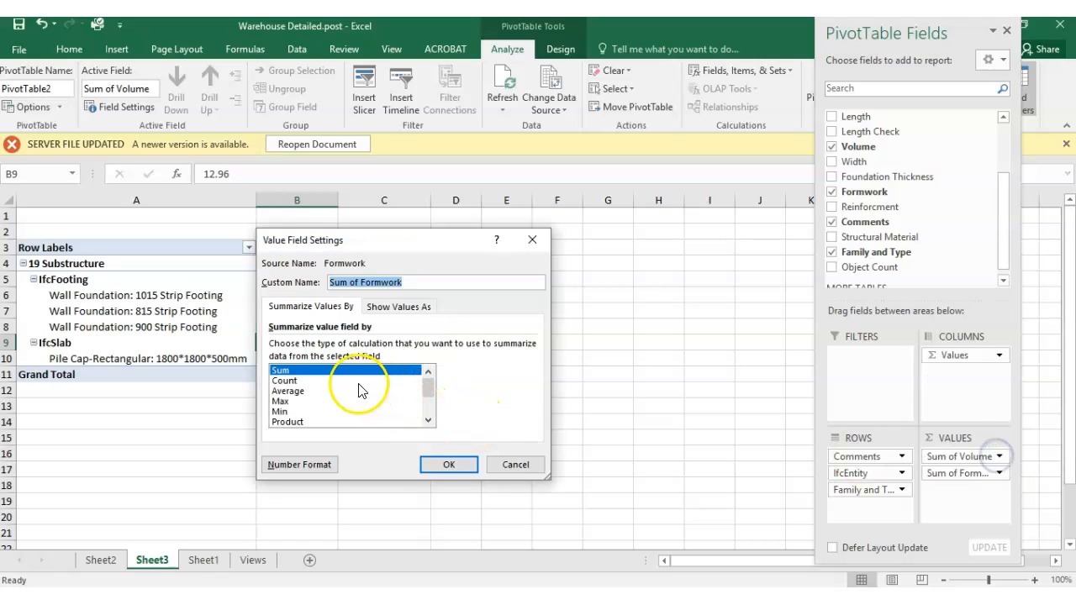
left_click(450, 463)
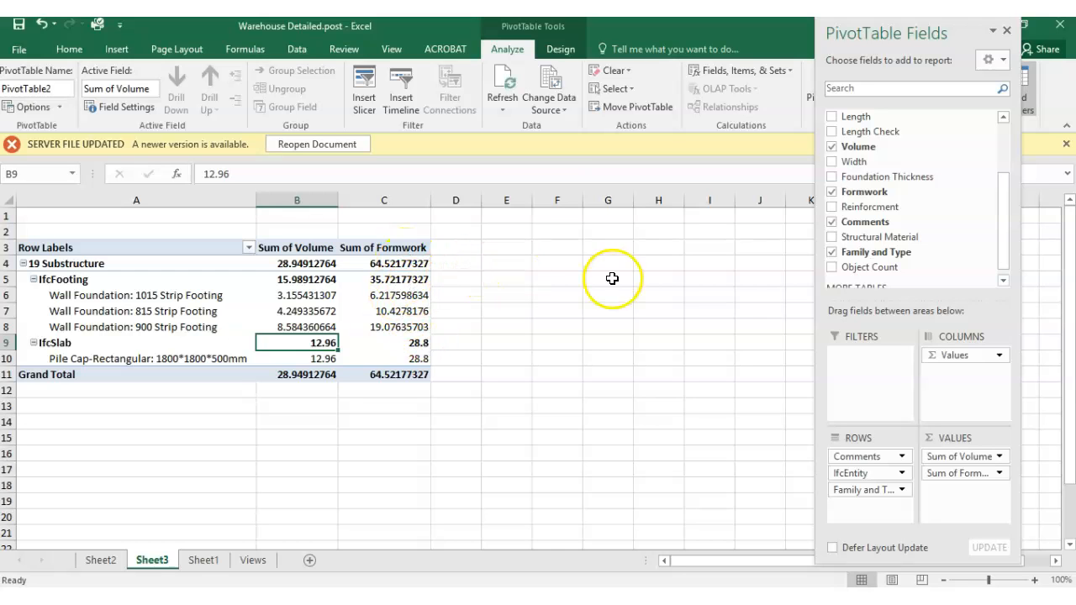
mouse_move(1003, 247)
left_mouse_down()
mouse_move(1005, 259)
mouse_move(1005, 235)
mouse_move(1005, 260)
mouse_move(1006, 237)
left_mouse_up()
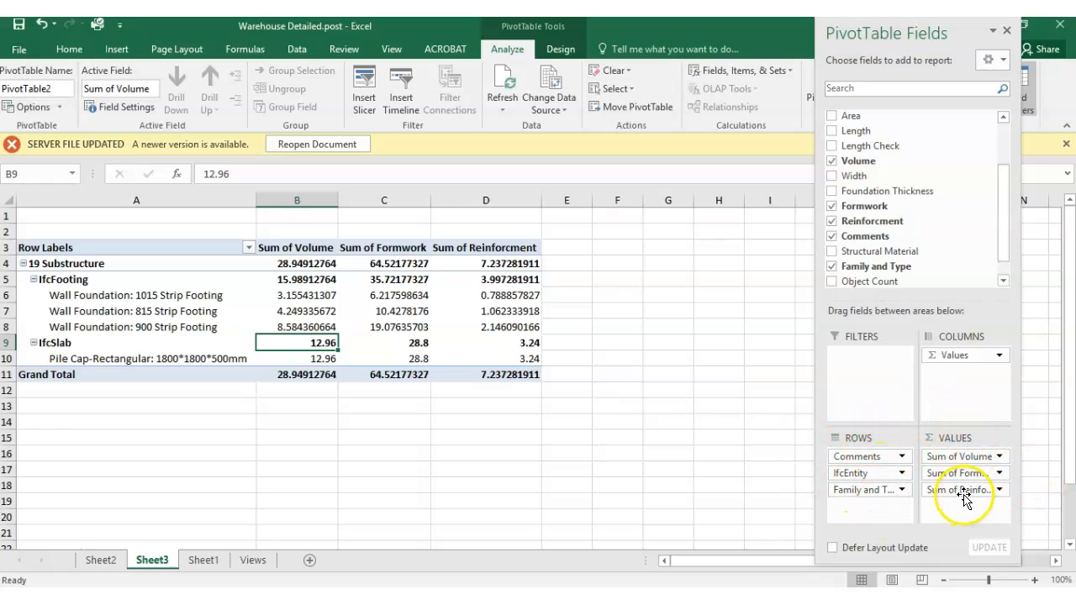
left_click(595, 296)
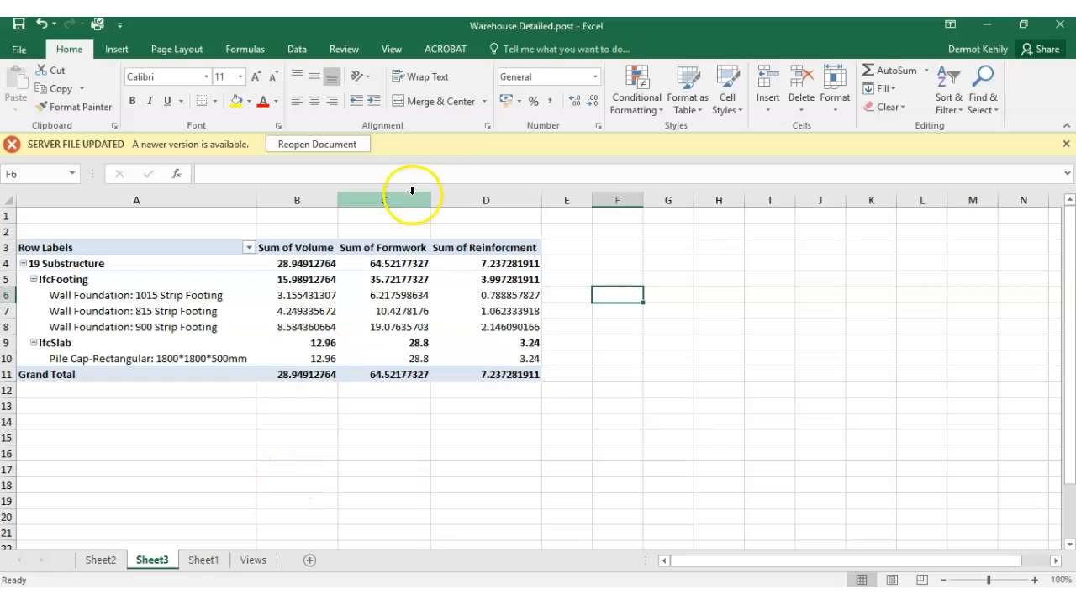
- Enter the unit labels m3, m2 and t in row 2 above the PivotTable's Volume, Formwork and Reinforcment columns
left_click(304, 232)
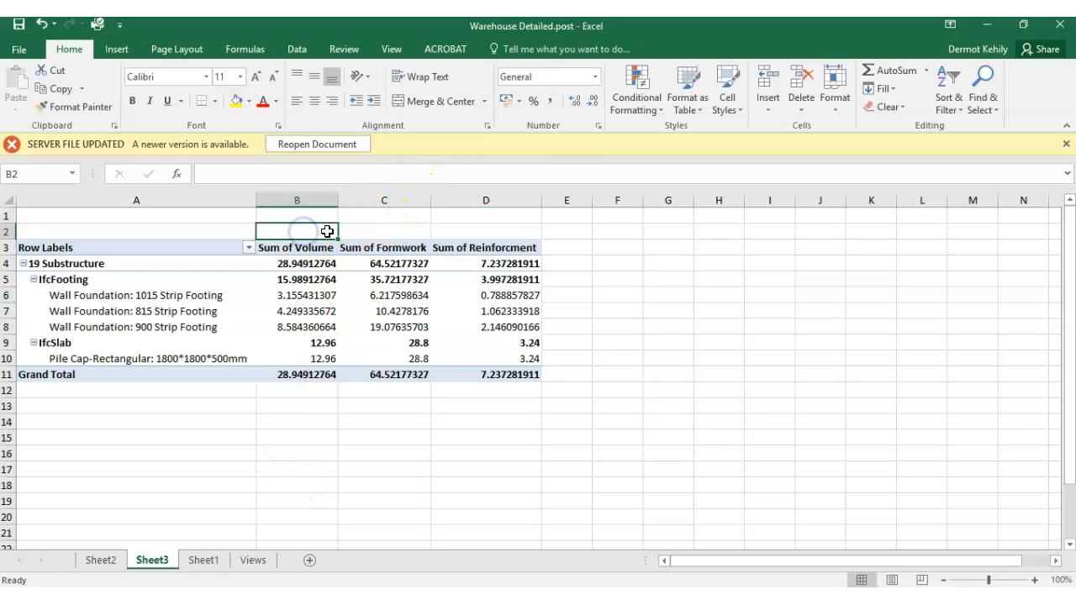
type("m3")
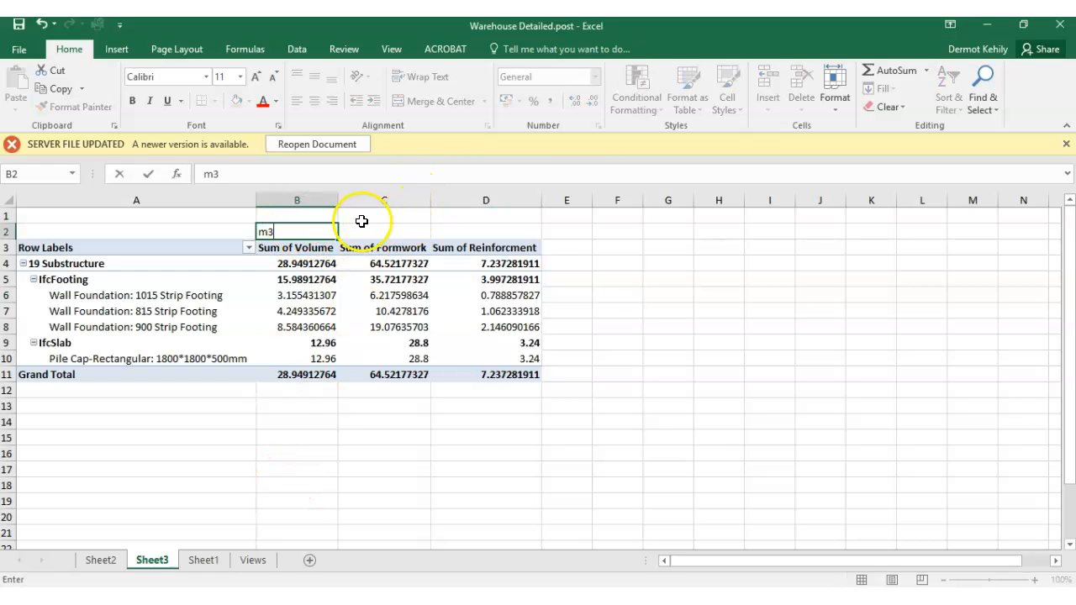
left_click(370, 230)
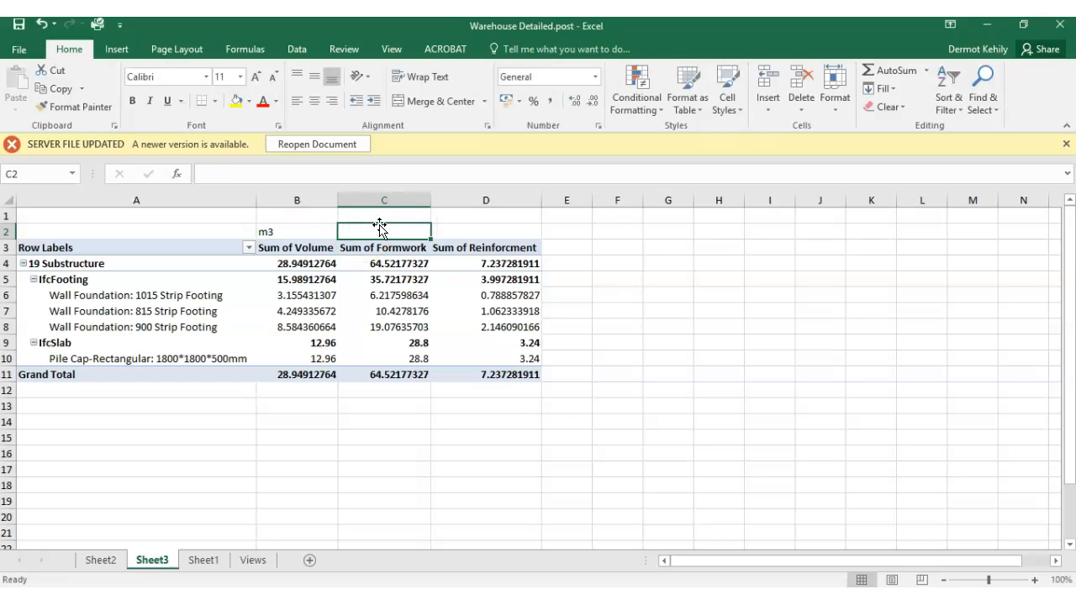
type("m2")
left_click(493, 242)
left_click(490, 231)
left_click(563, 249)
- Make the three unit labels in B2:D2 bold and centre them
left_click_drag(323, 229, 445, 226)
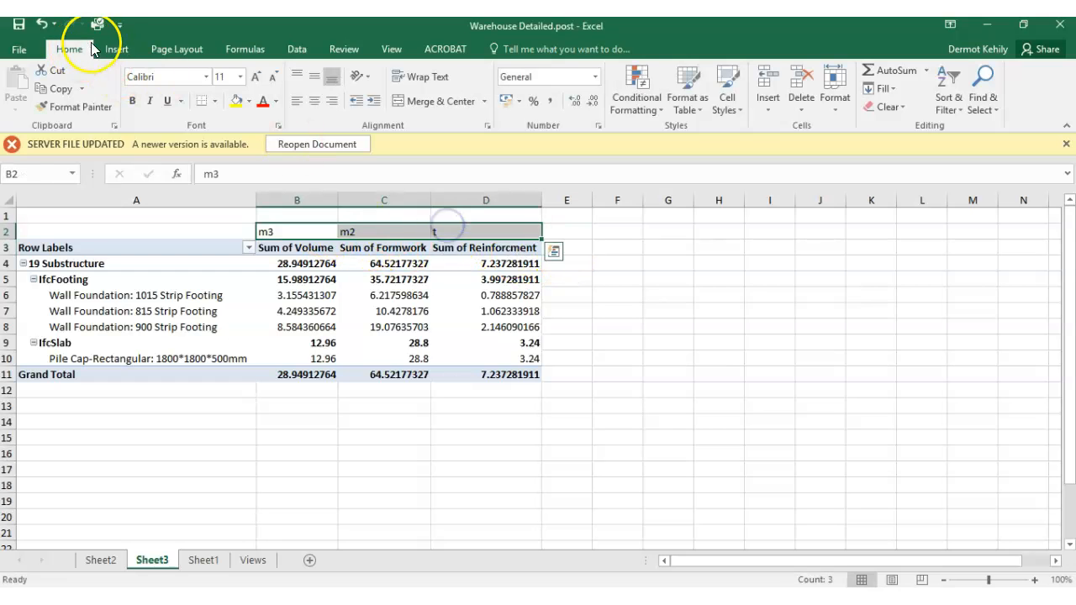
left_click(314, 102)
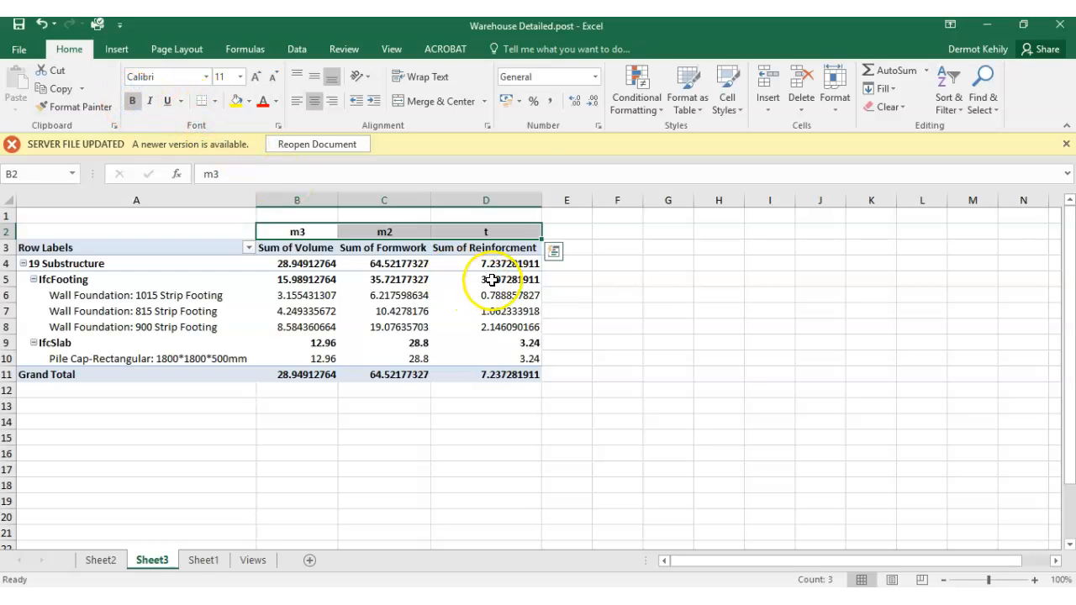
left_click(603, 280)
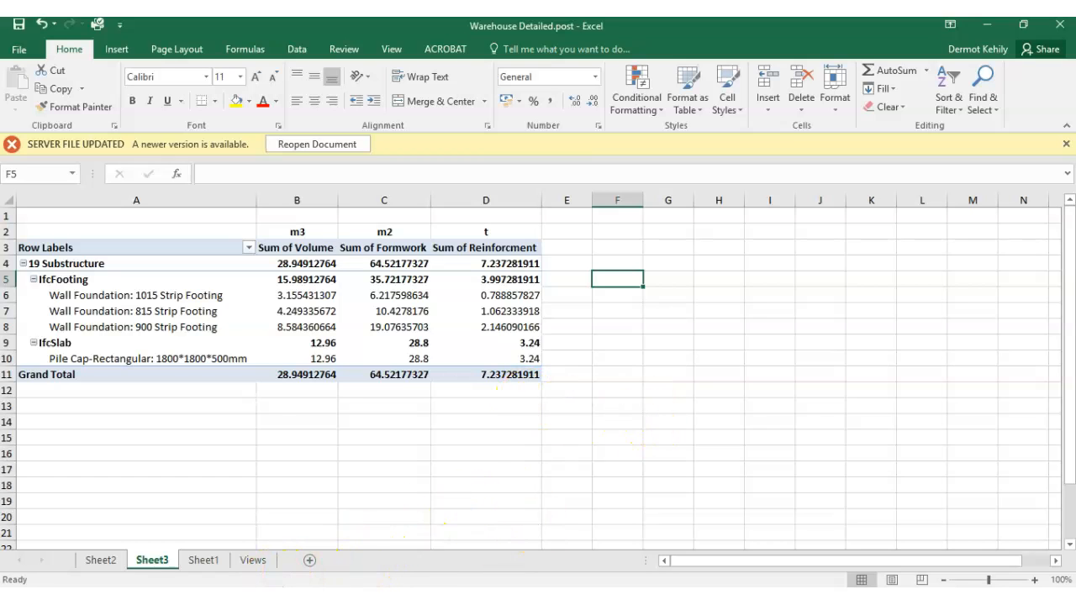
- Switch to BIM Vision, view the foundation model from a lower angle and show the available plugins
left_click(277, 598)
scroll(466, 396, "down", 3)
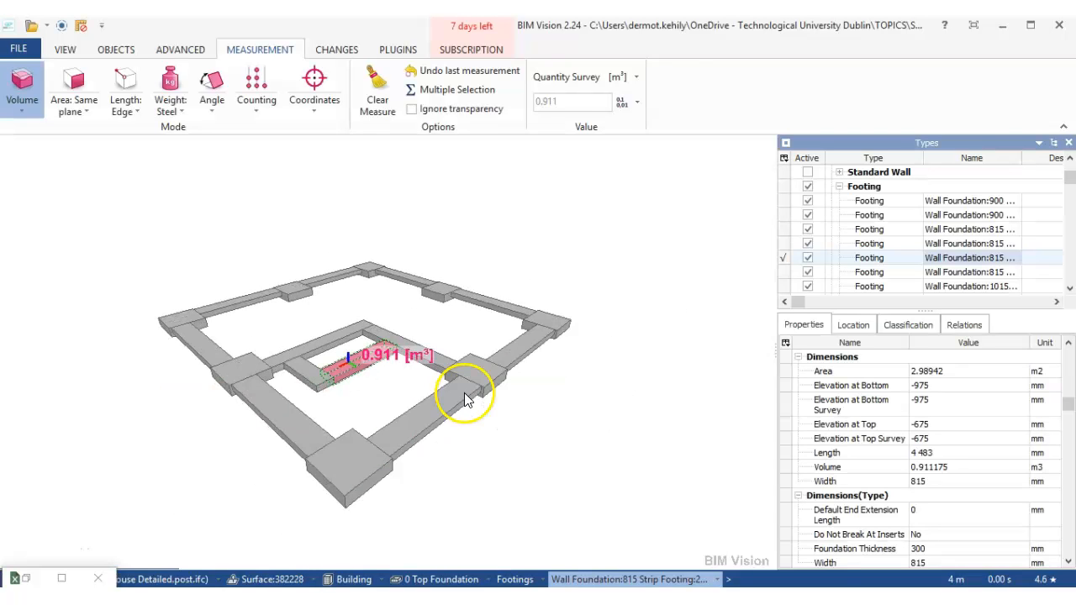
left_click_drag(476, 462, 477, 431)
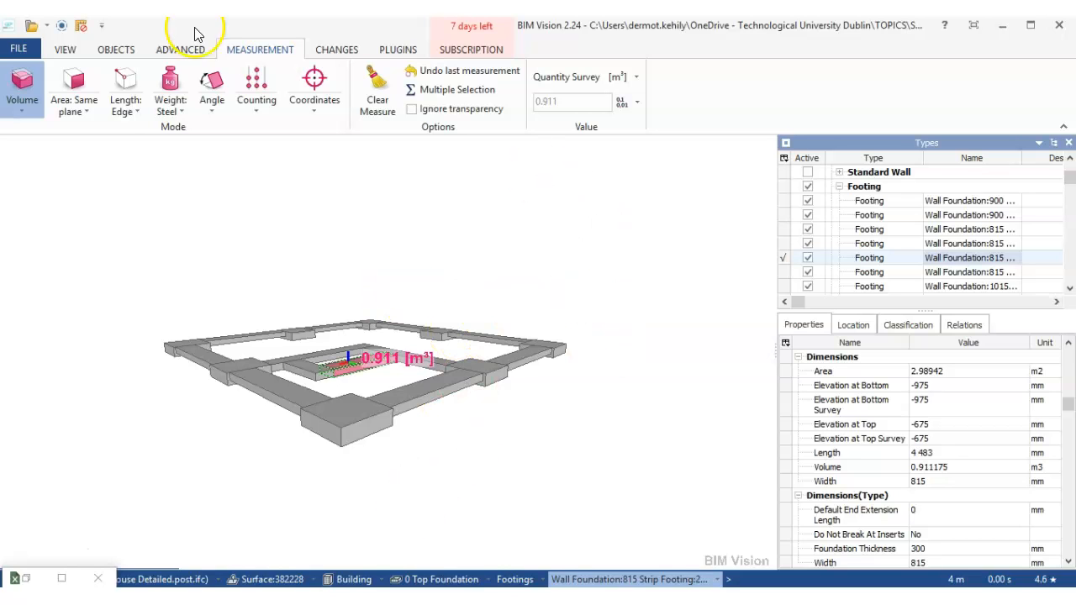
left_click(397, 49)
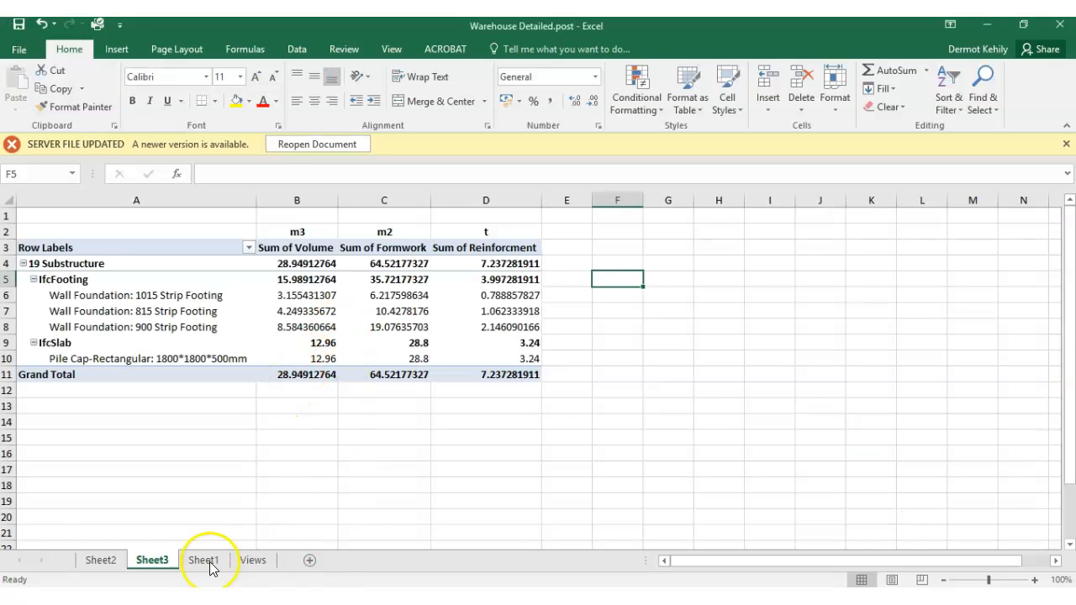
- Return to the Excel workbook and review the footing and pile cap quantity columns on Sheet1
left_click(101, 560)
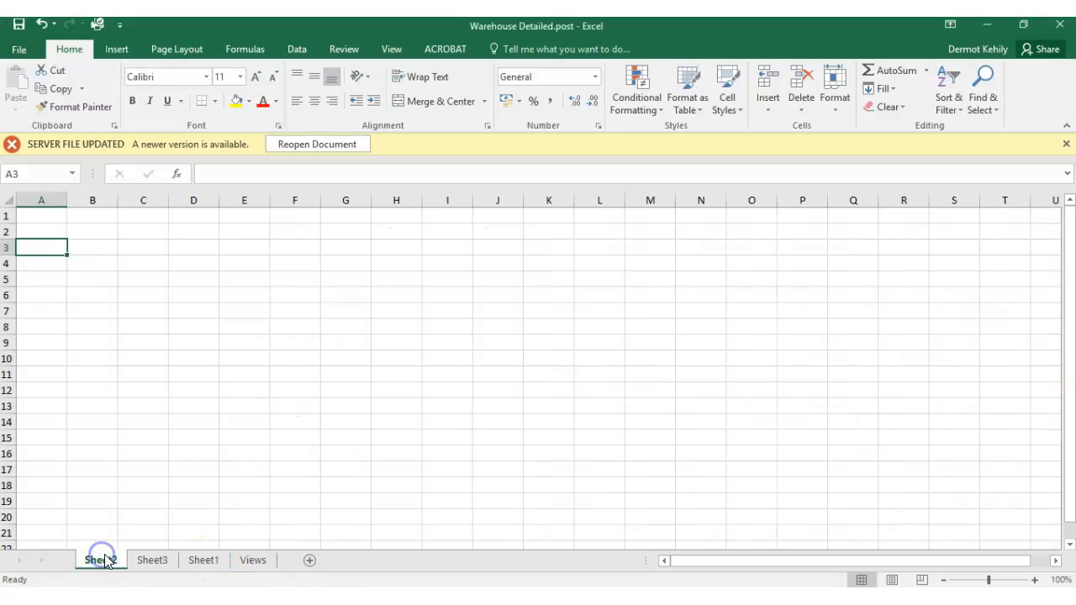
left_click(204, 559)
left_click(490, 326)
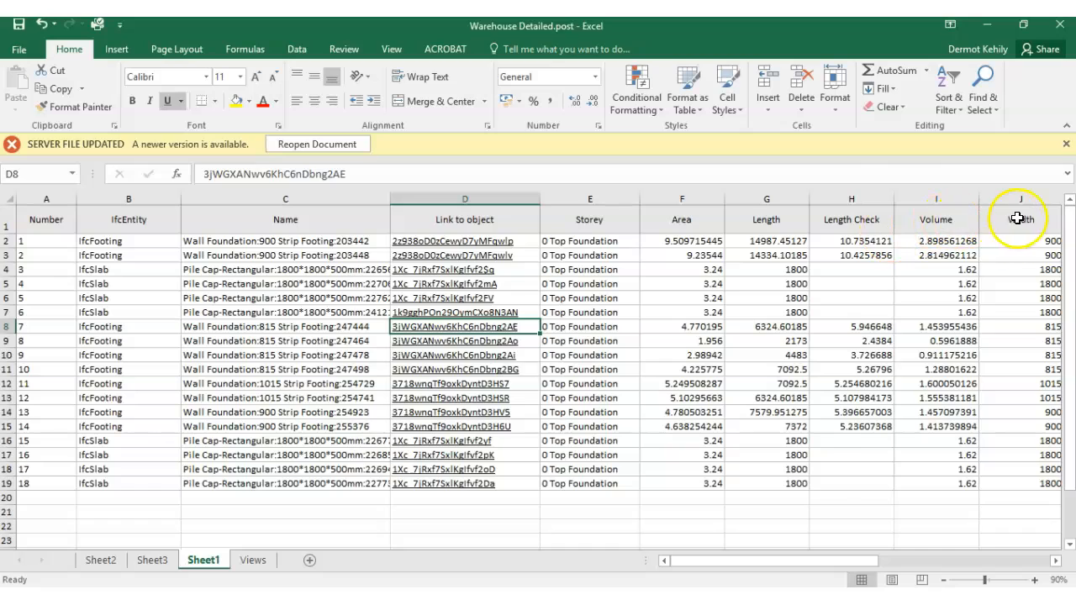
left_click_drag(803, 561, 876, 559)
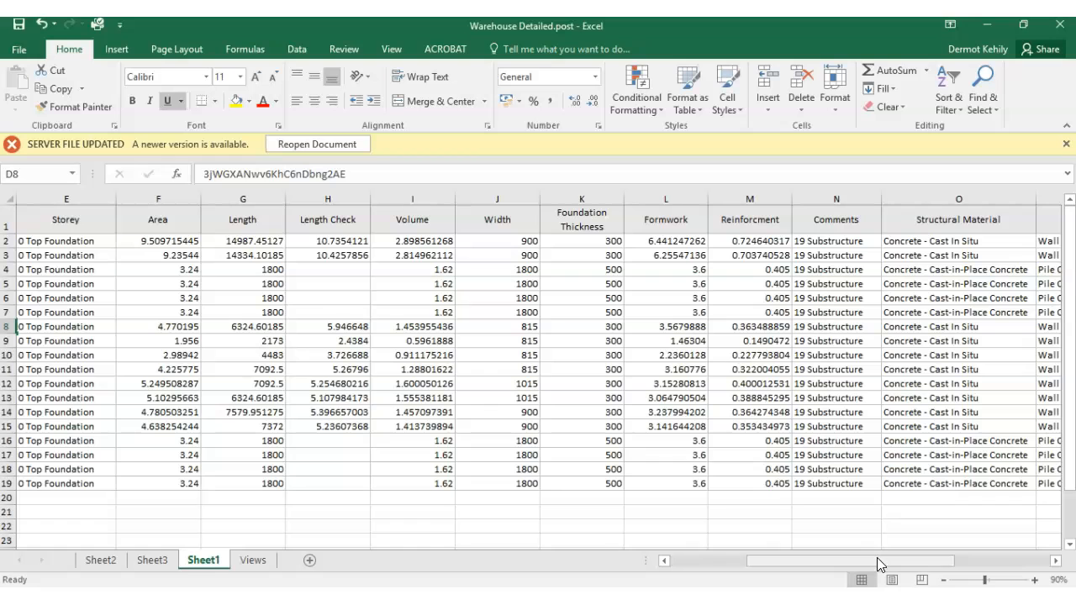
left_click_drag(888, 561, 837, 568)
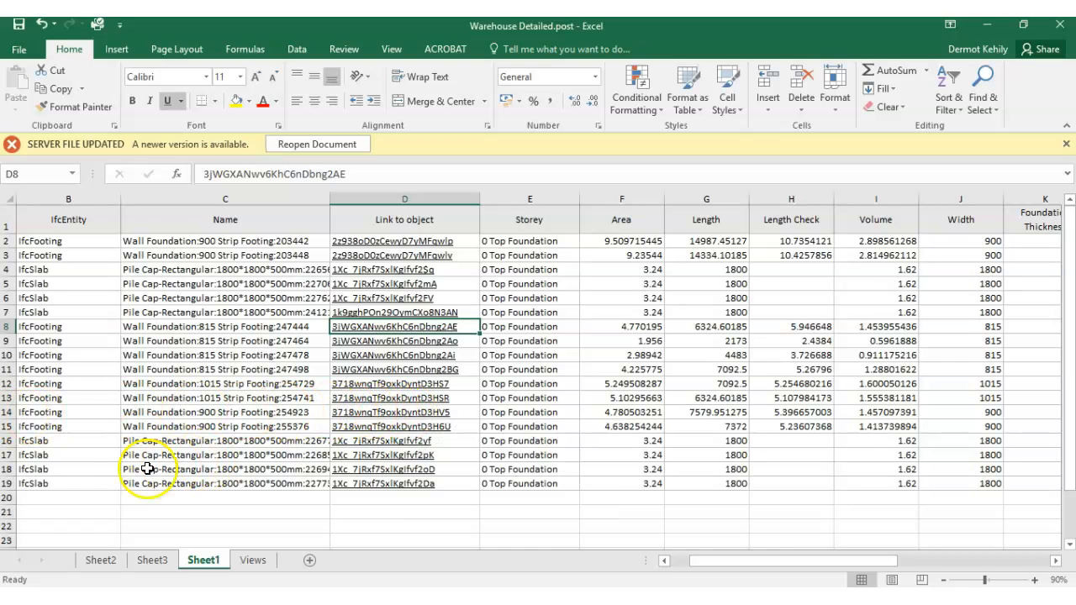
- Follow the object link of the pile cap in row 16 to BIM Vision and inspect its geometry and properties
left_click(370, 443)
left_click(373, 443)
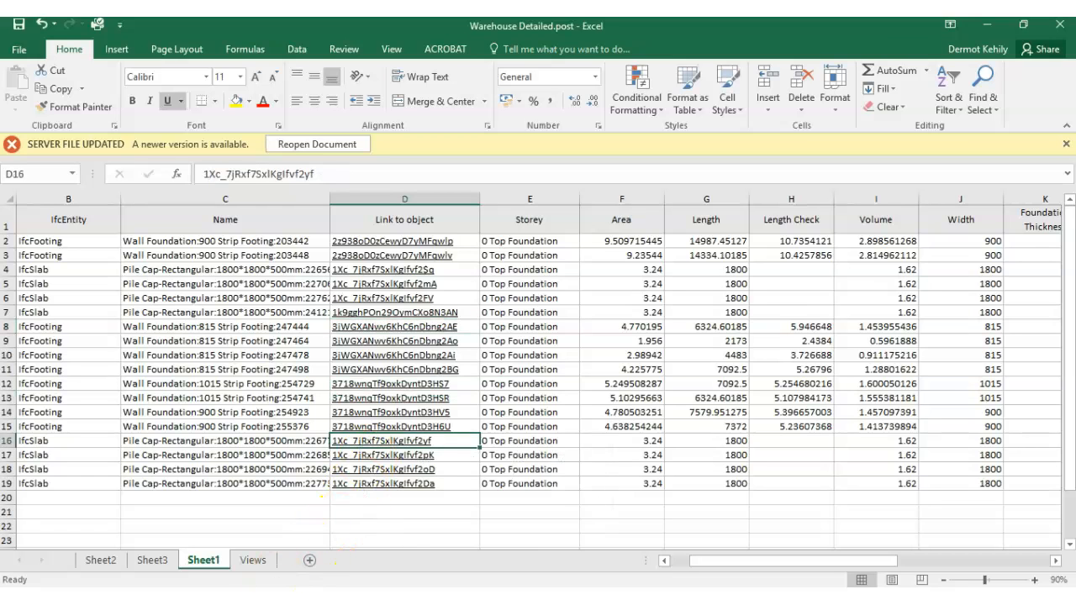
scroll(409, 333, "down", 4)
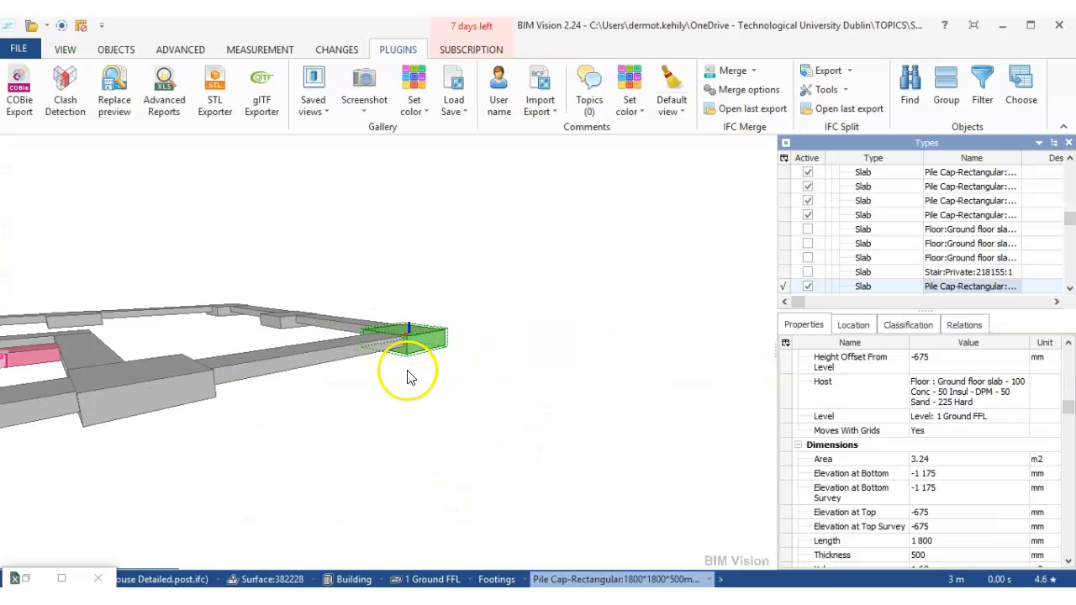
left_click_drag(409, 374, 434, 468)
scroll(413, 322, "up", 3)
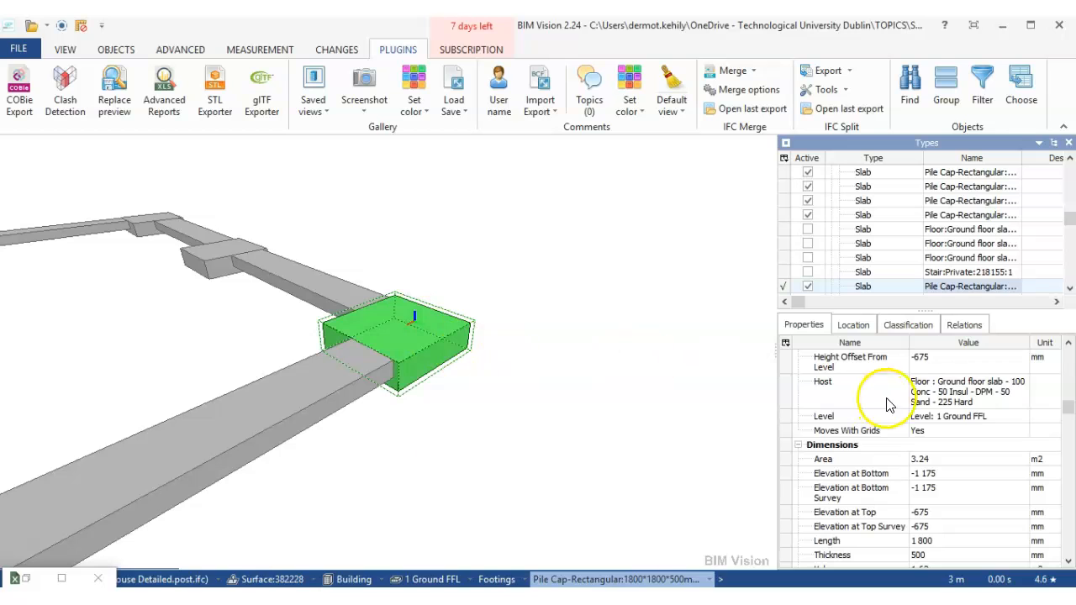
left_click_drag(1068, 412, 1069, 528)
- Glance back at the Sheet1 quantities in Excel, and view the linked pile cap with its surrounding footings in BIM Vision
left_click(271, 595)
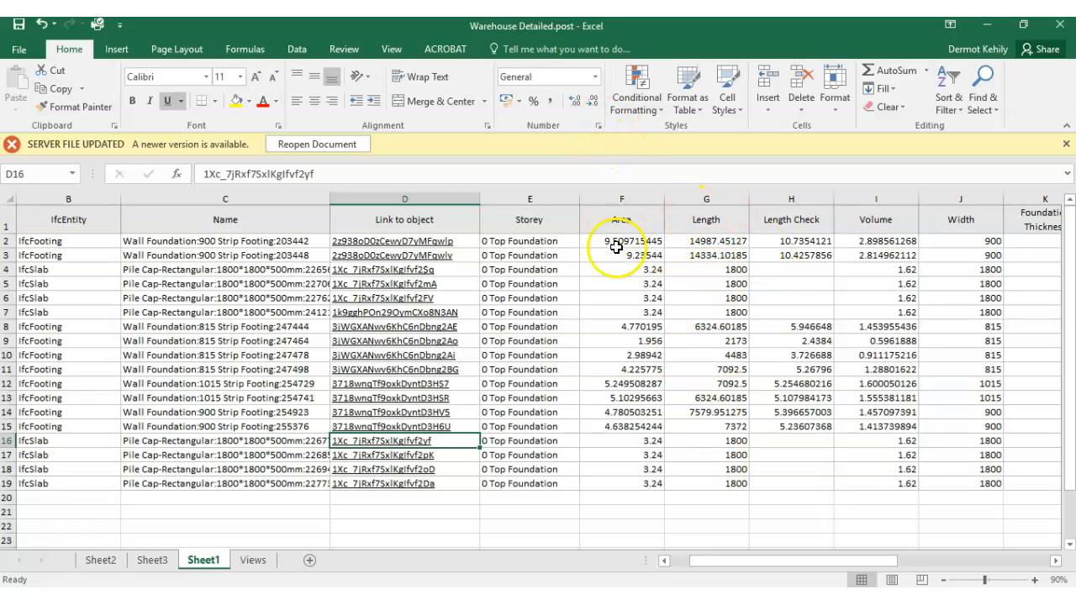
left_click(286, 598)
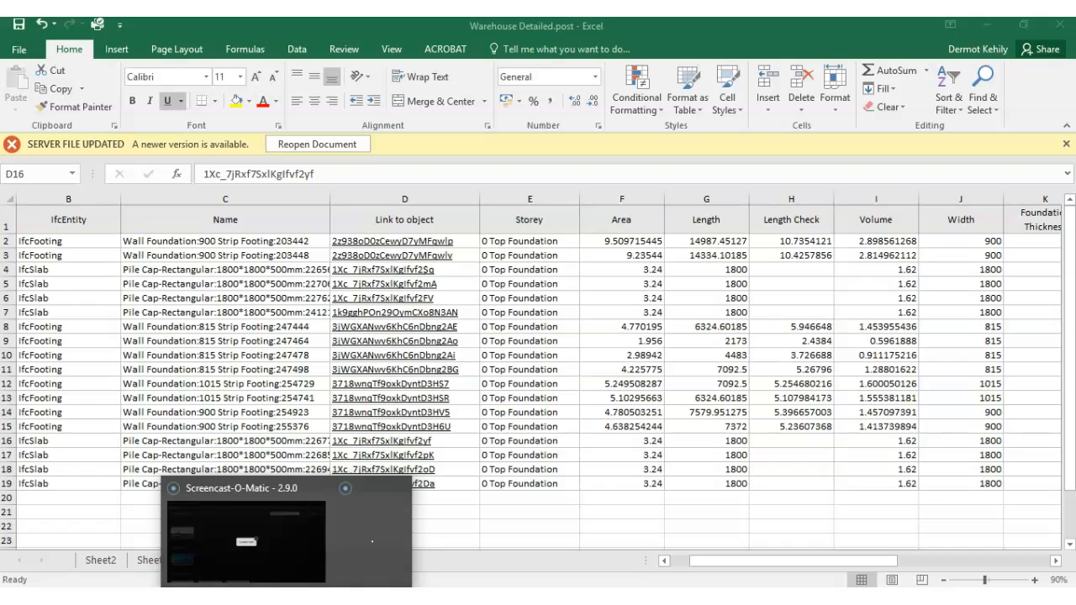
left_click(296, 598)
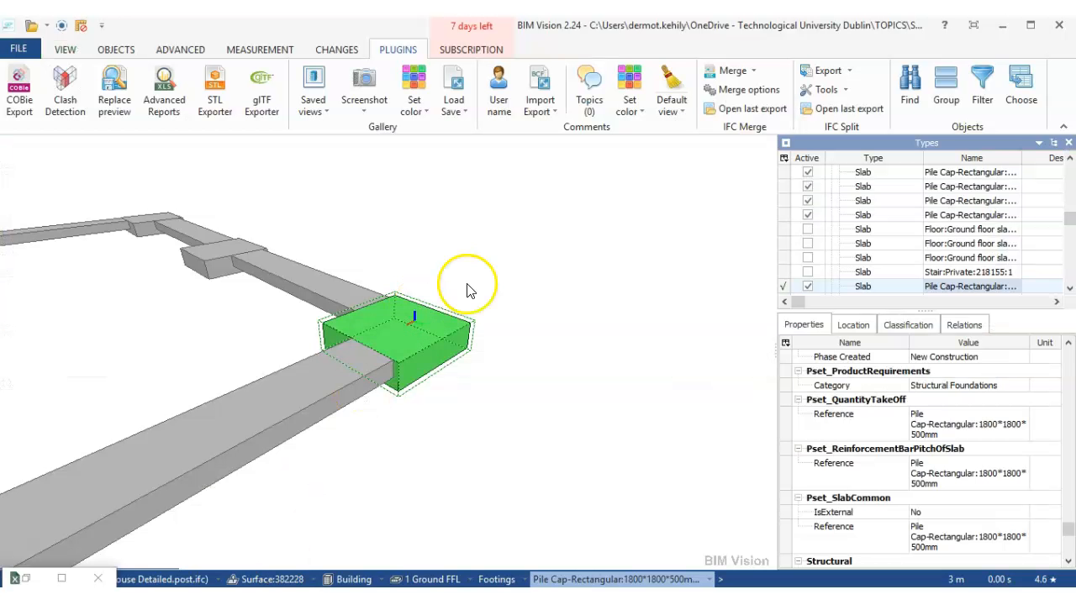
scroll(472, 284, "down", 3)
left_click_drag(494, 244, 680, 242)
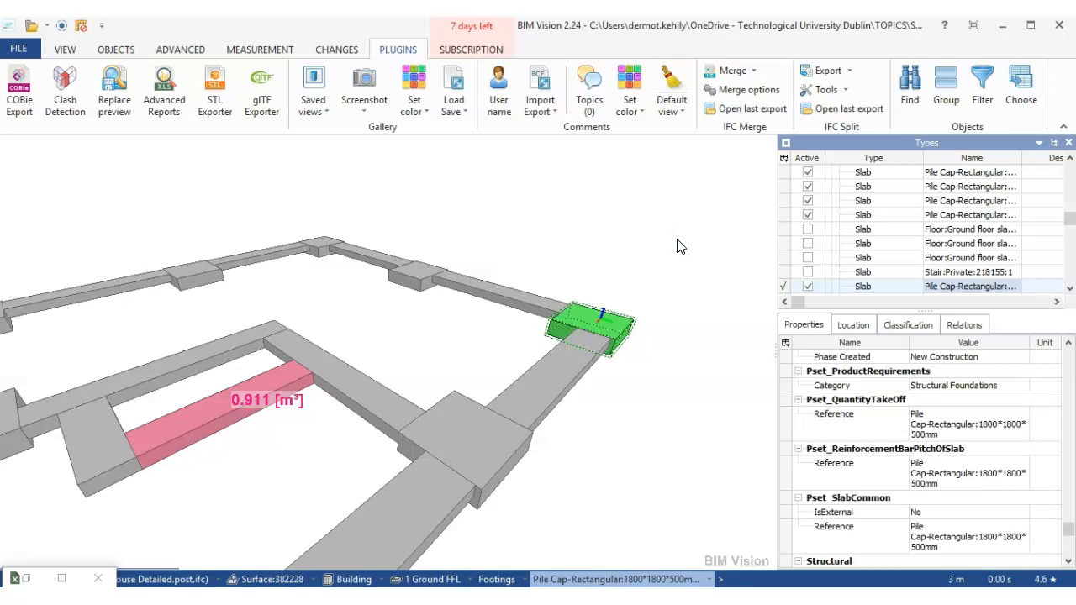
- Switch to the original exported Warehouse Detailed.post workbook in Excel
left_click(663, 248)
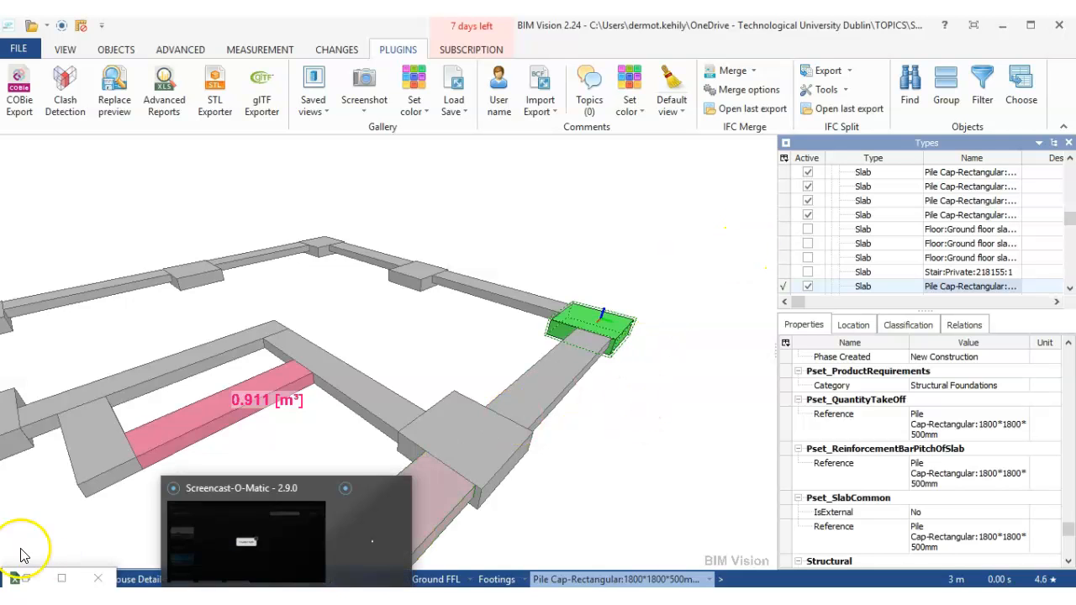
left_click(15, 578)
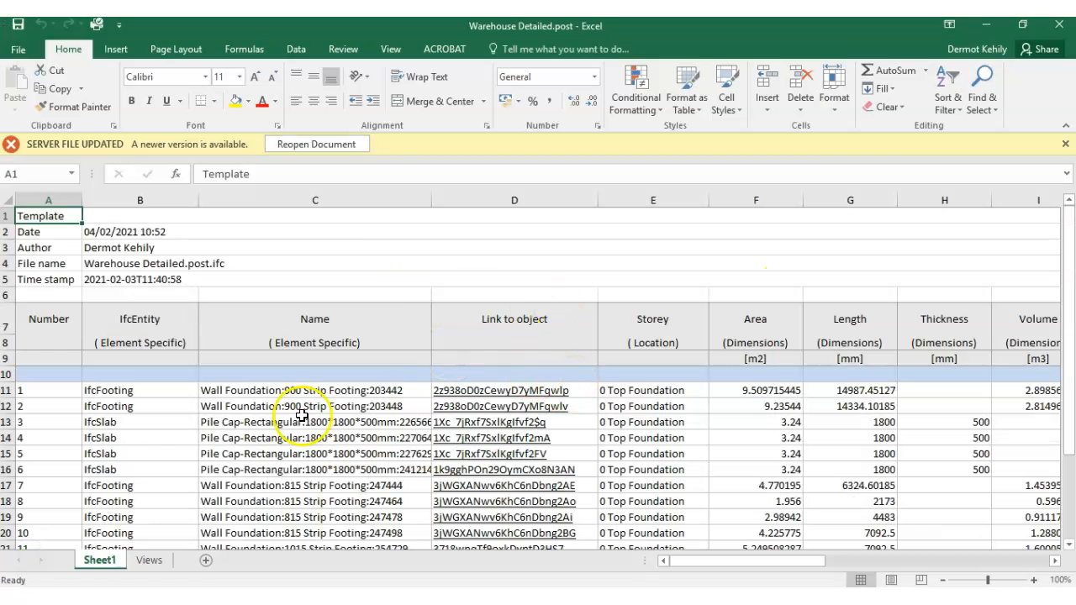